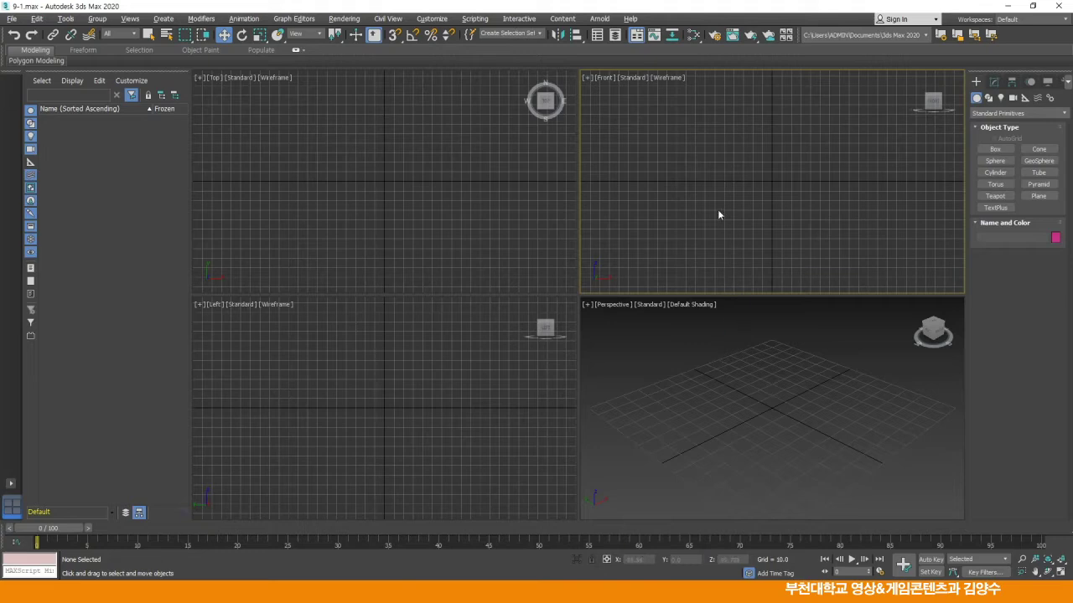
Draw a plane about 134 long by 274 wide in the Front view and maximize that view
left_click(1038, 195)
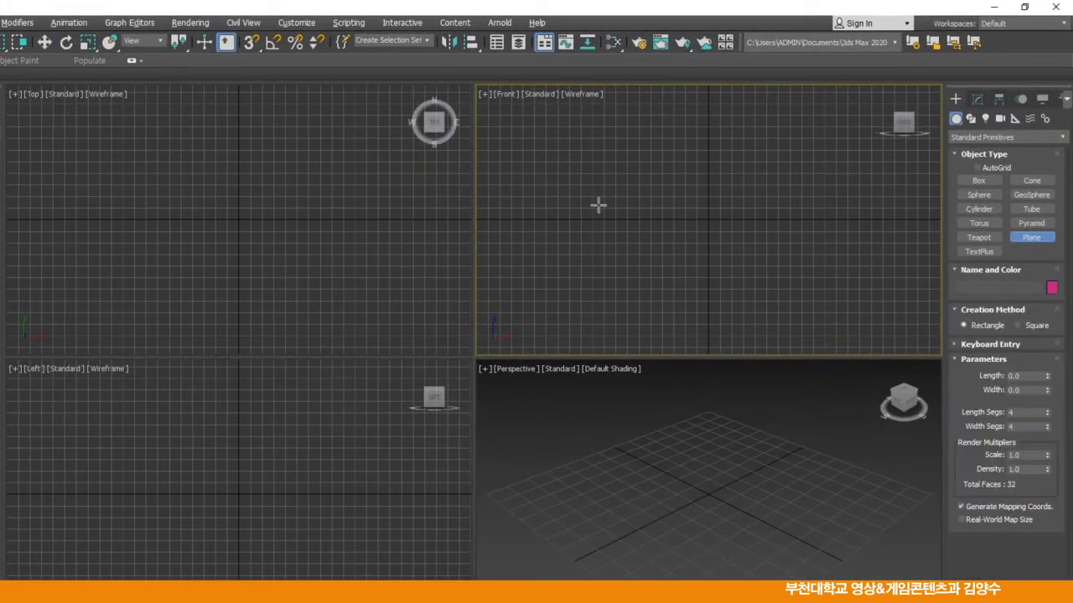
left_click_drag(528, 154, 847, 309)
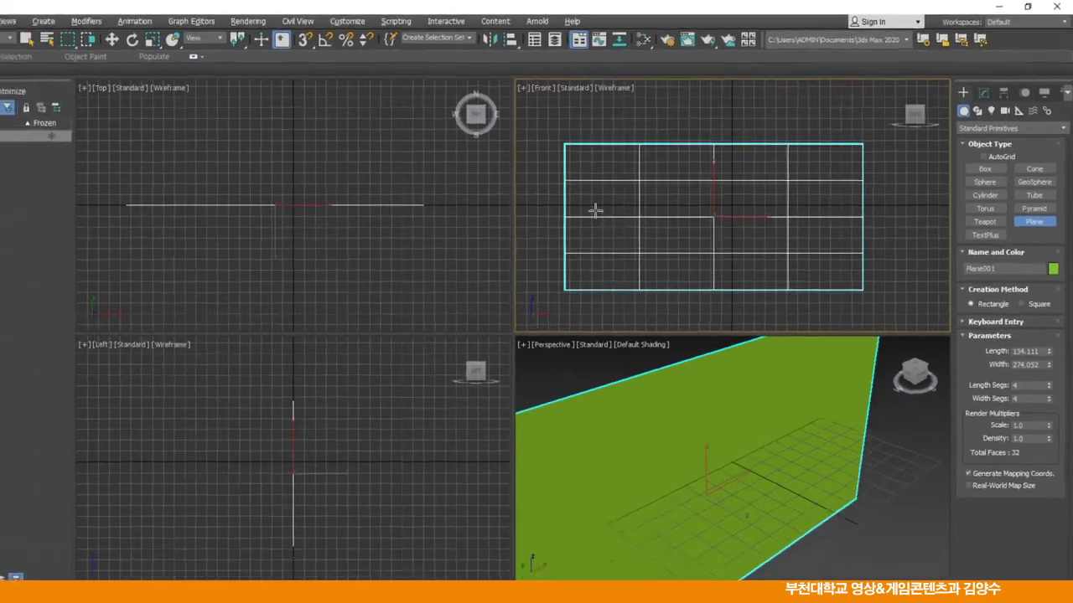
key("alt+w")
left_click(224, 34)
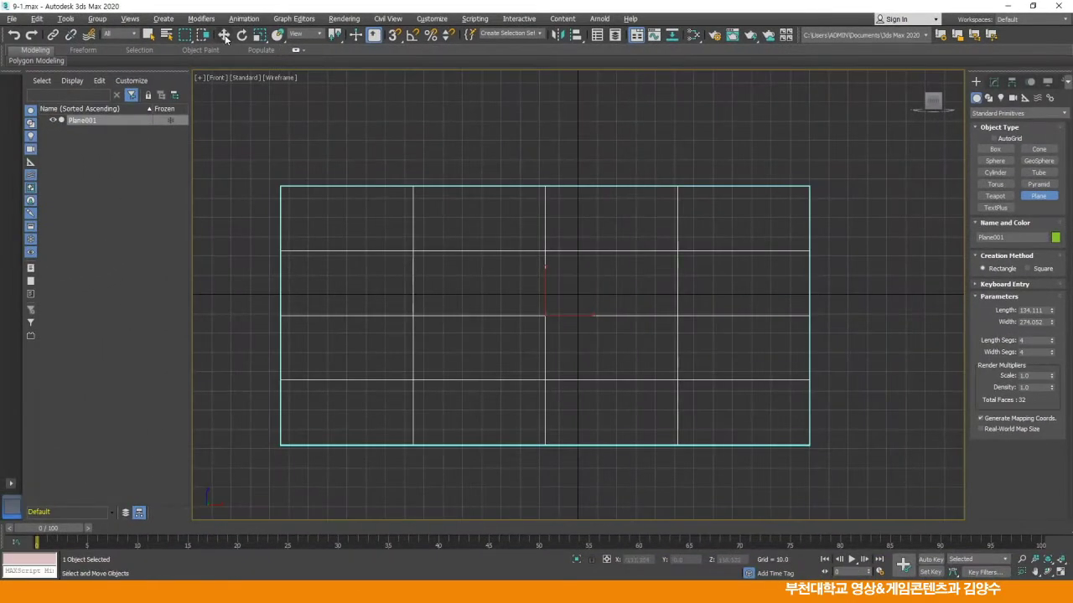
middle_click_drag(515, 249, 529, 232)
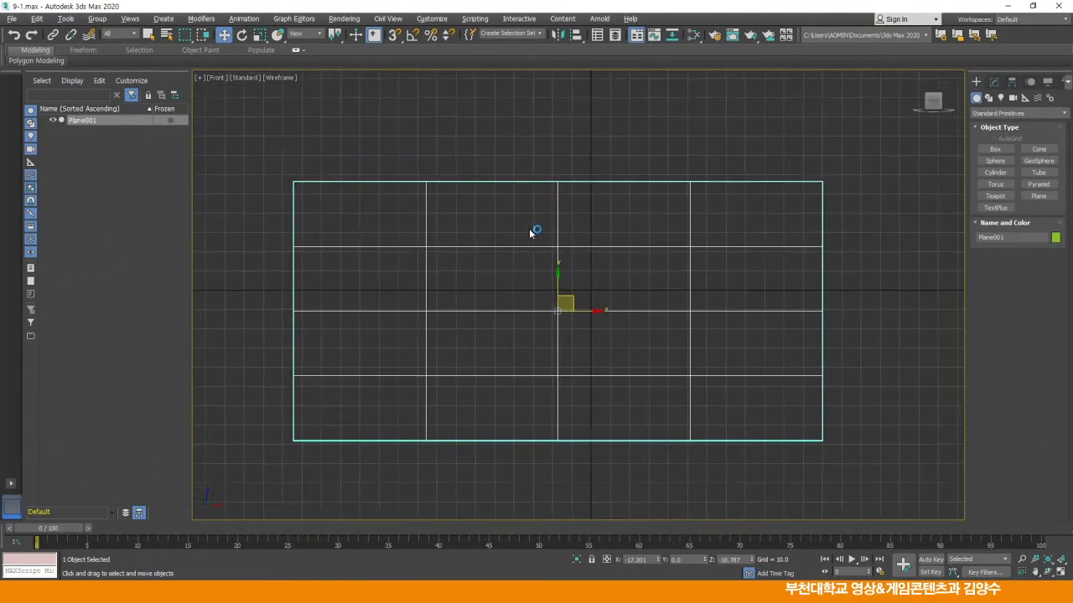
Hide the Front view's grid and display the plane shaded with edged faces
key("g")
middle_click_drag(518, 218, 536, 201)
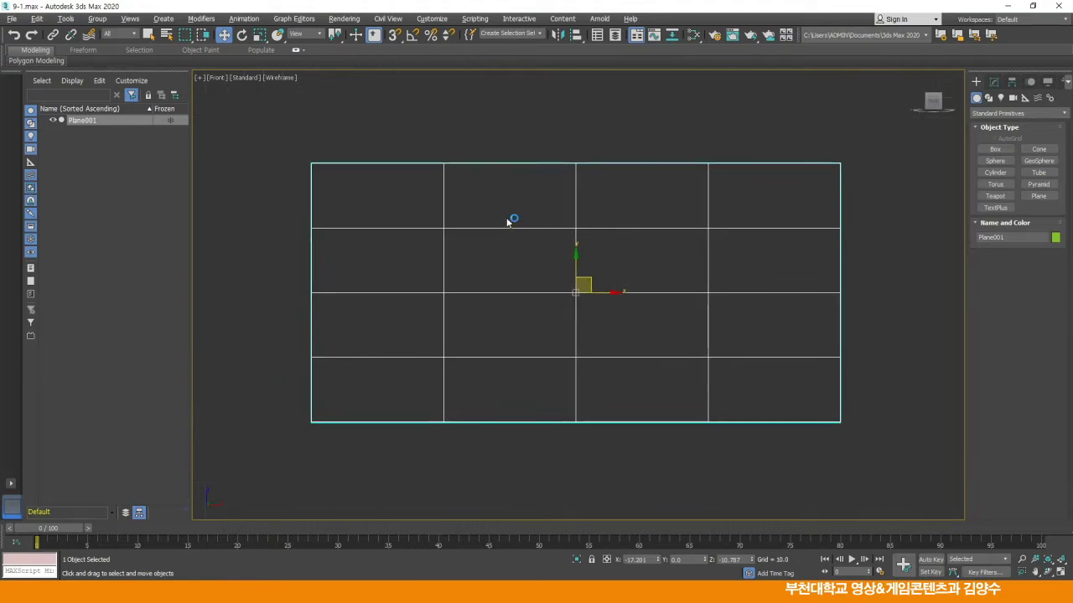
key("F3")
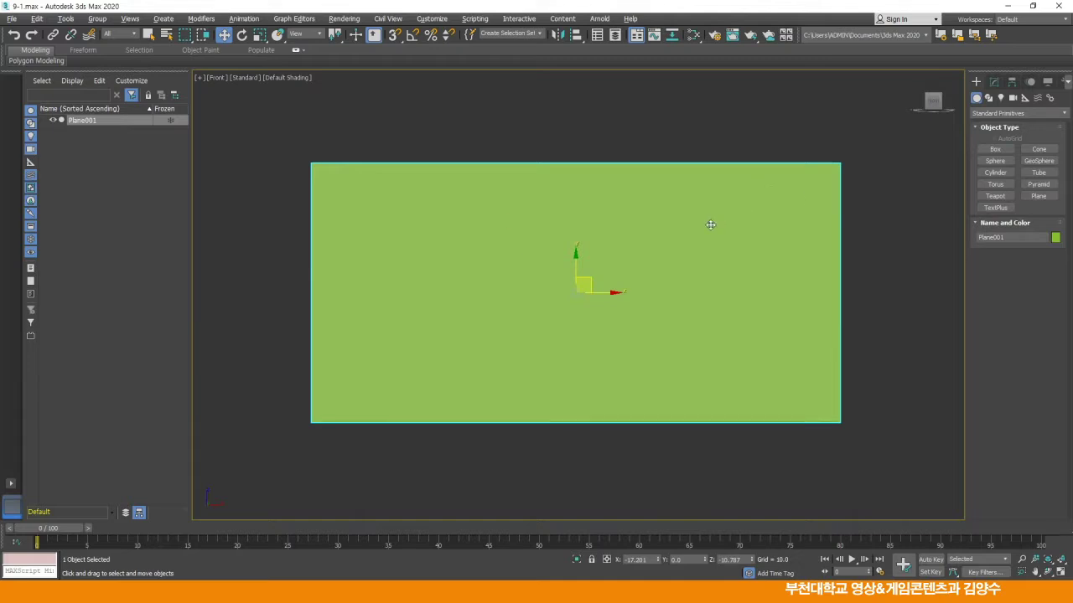
key("F4")
Set the plane's length to 450 and its width to 822
left_click(994, 81)
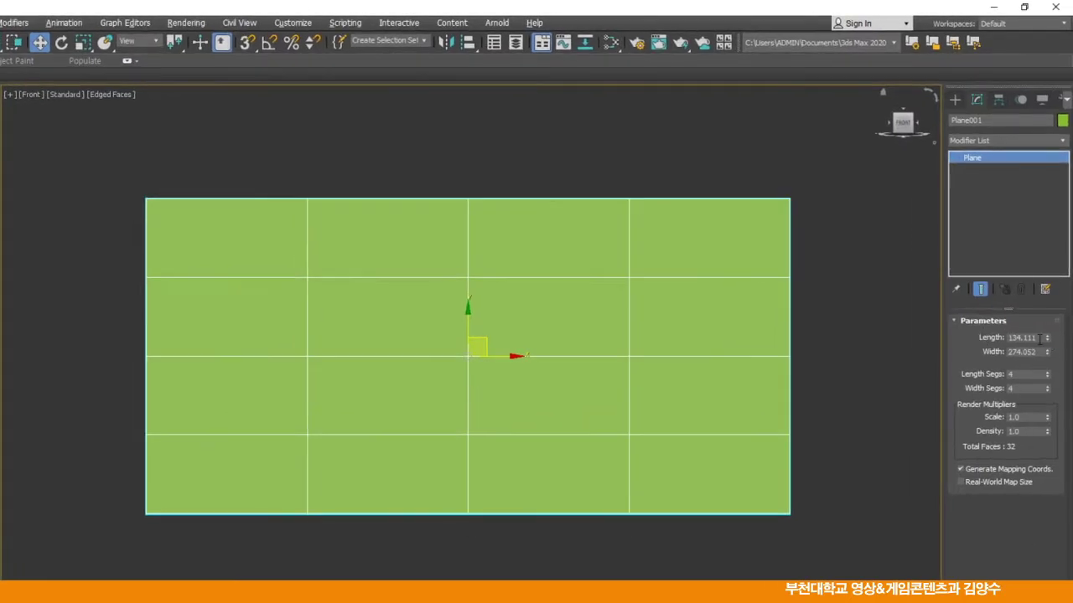
left_click(1041, 284)
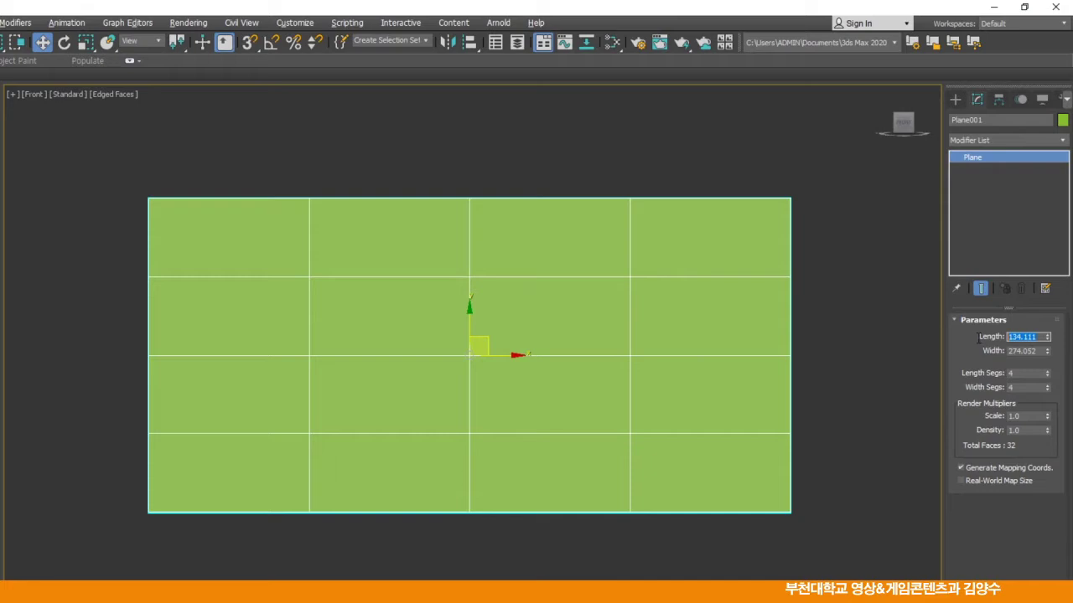
type("450")
key("Tab")
left_click_drag(1012, 351, 982, 351)
type("822")
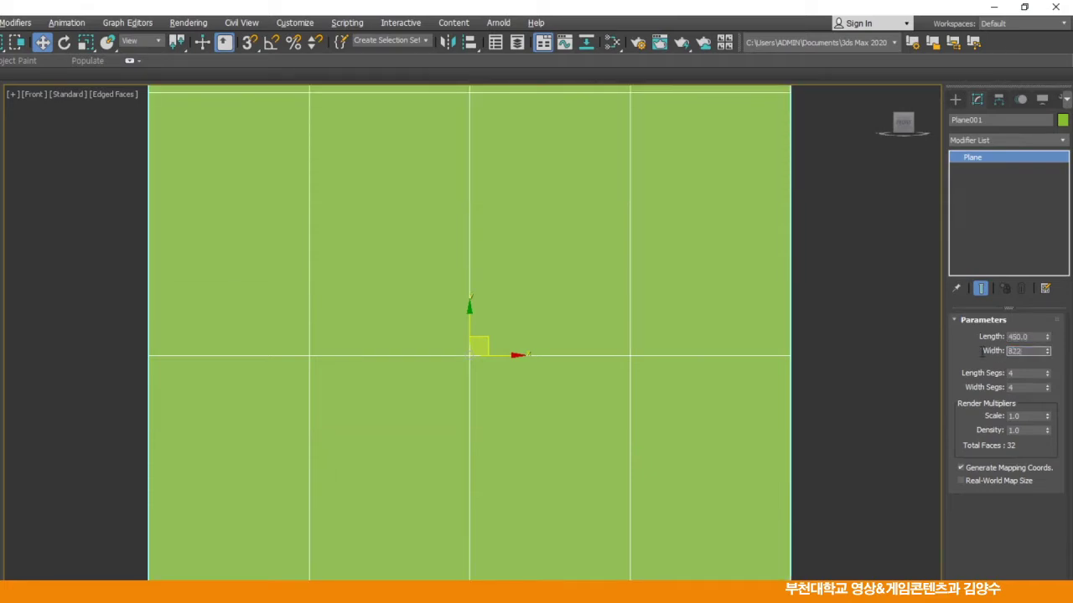
key("Return")
scroll(750, 318, "down", 8)
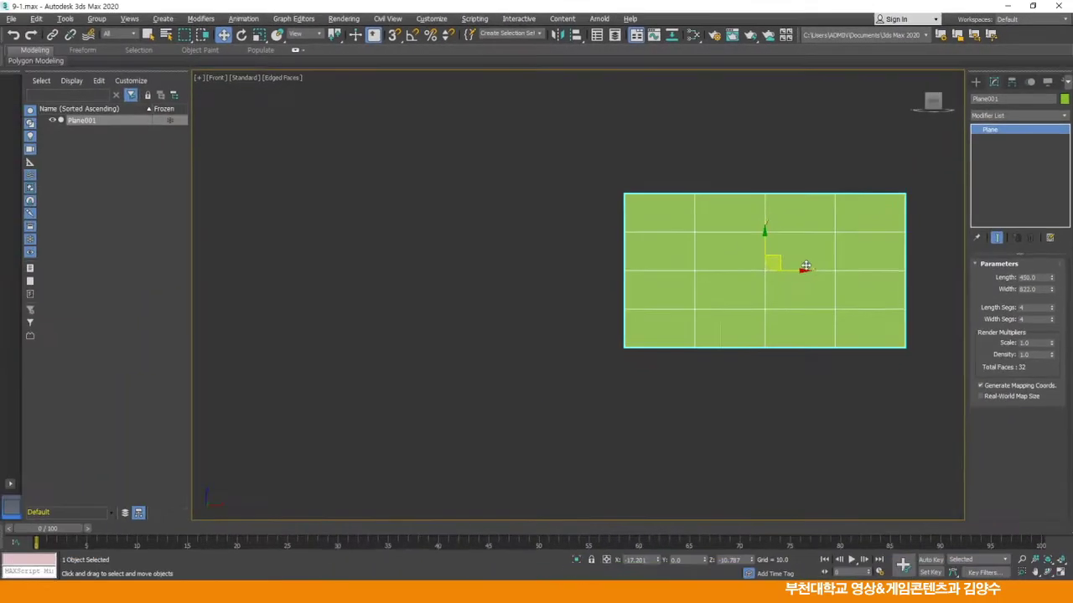
middle_click_drag(747, 320, 606, 347)
scroll(688, 286, "up", 5)
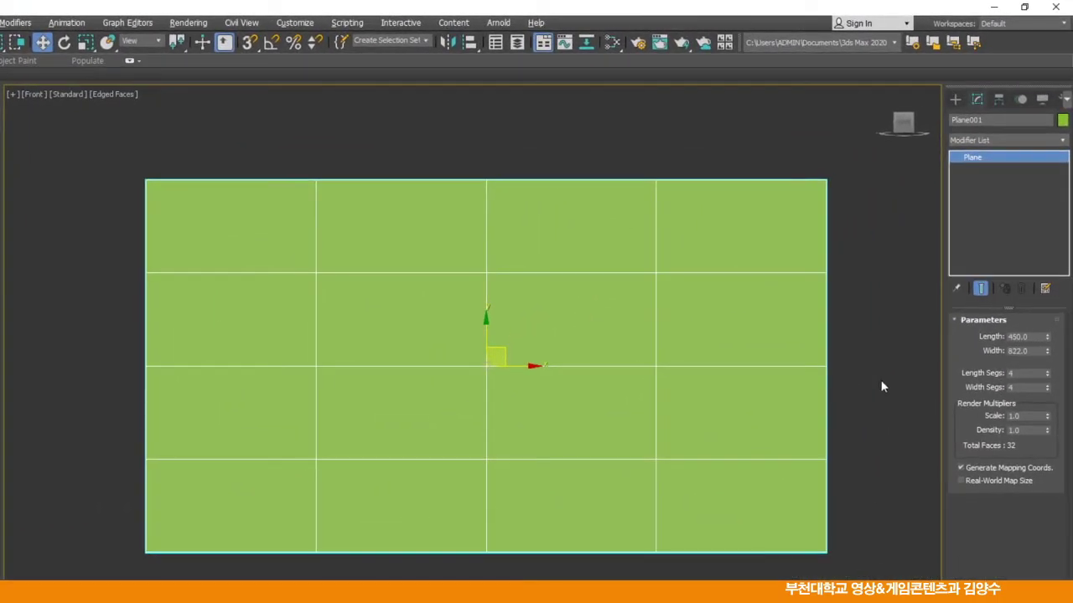
Set the plane's length and width segments to 1 and rename it BG
right_click(1047, 375)
right_click(1046, 387)
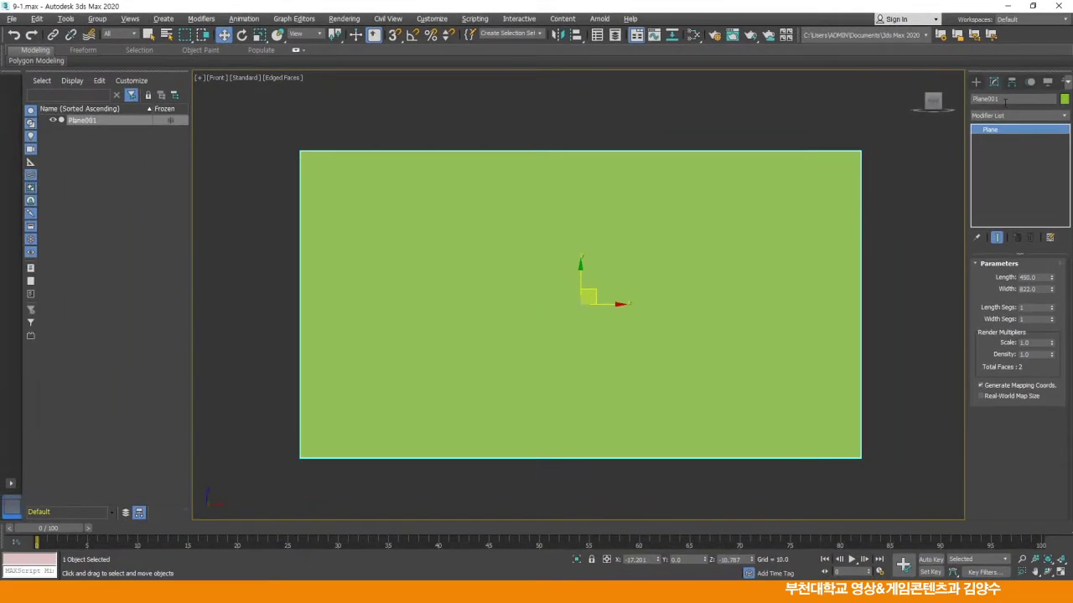
double_click(1005, 101)
type("Ba")
key("Return")
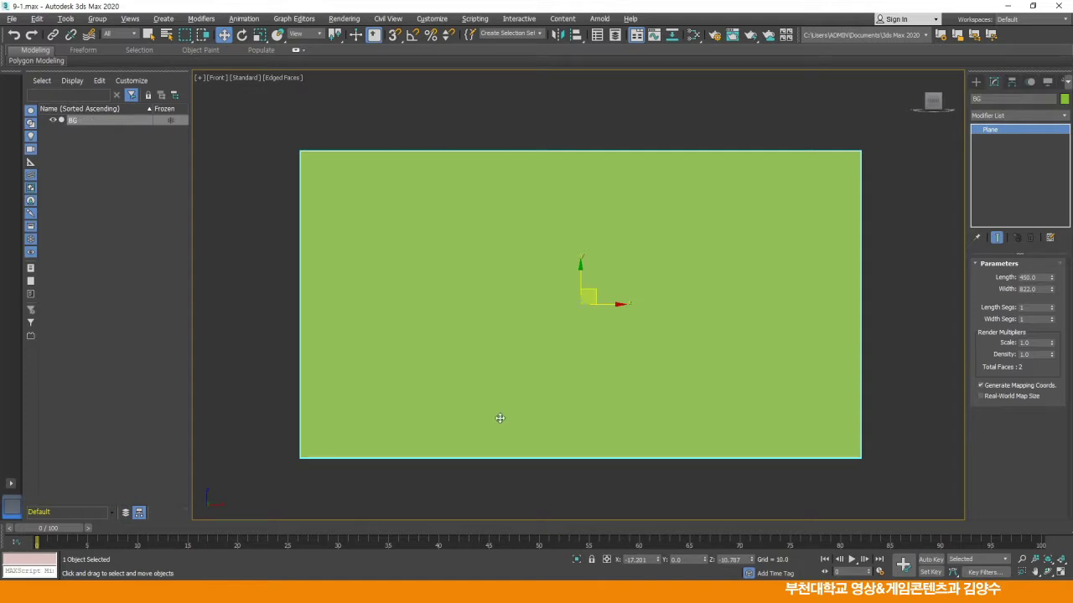
Check the bottle reference photo 9주차.jpg in the Photos app, return to 3ds Max and open the Slate Material Editor
left_click(484, 592)
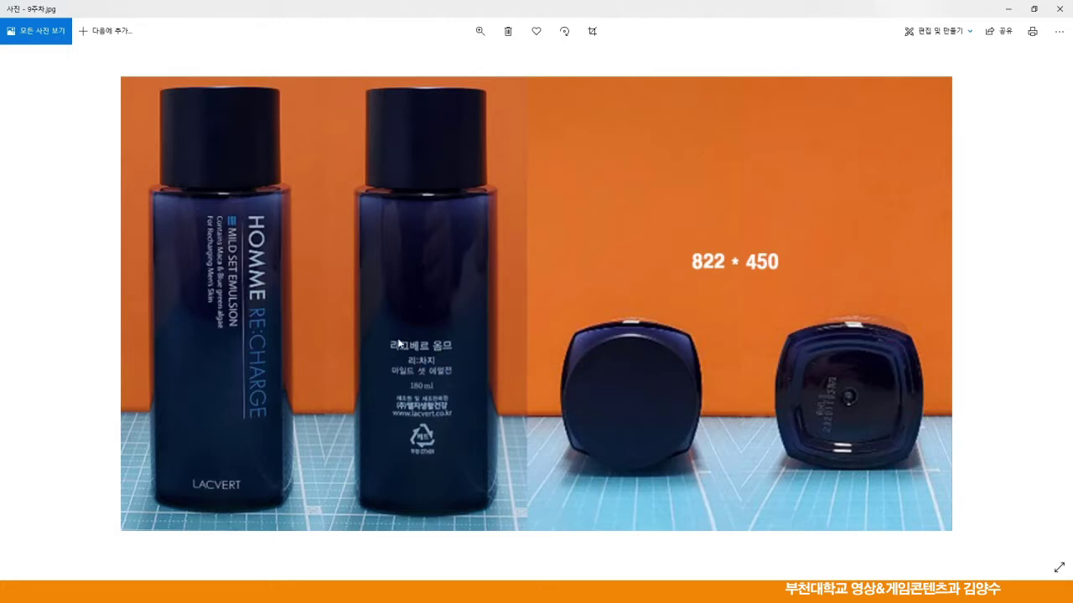
left_click(399, 592)
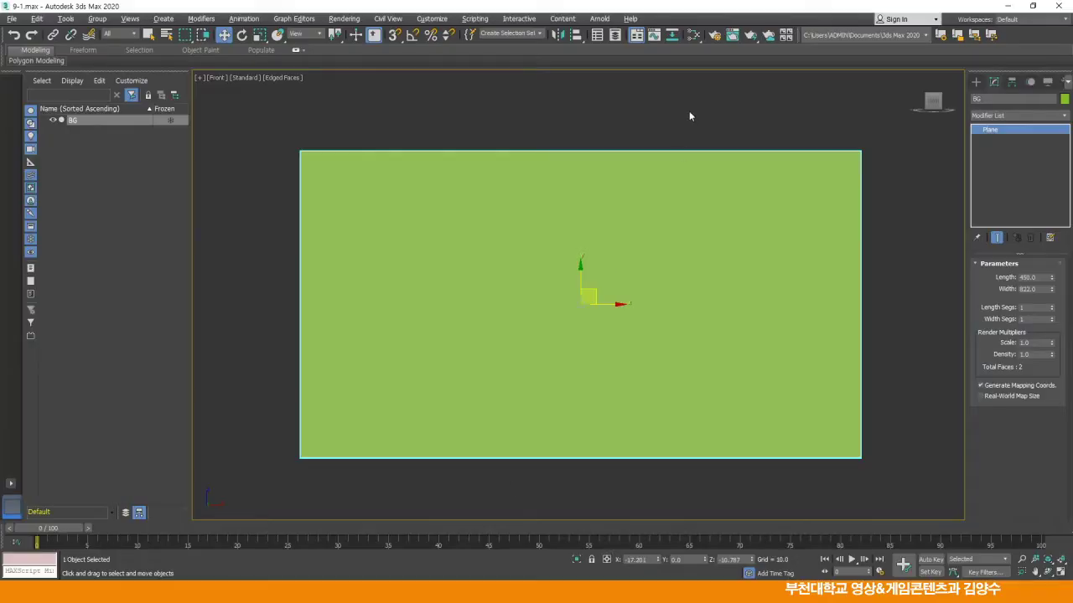
left_click(695, 36)
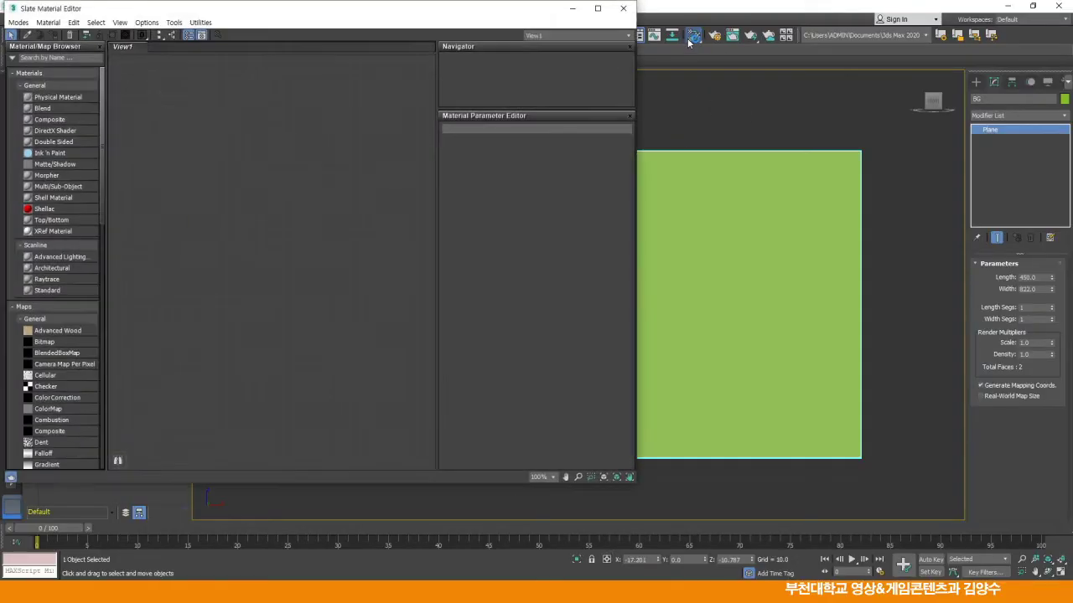
left_click(20, 23)
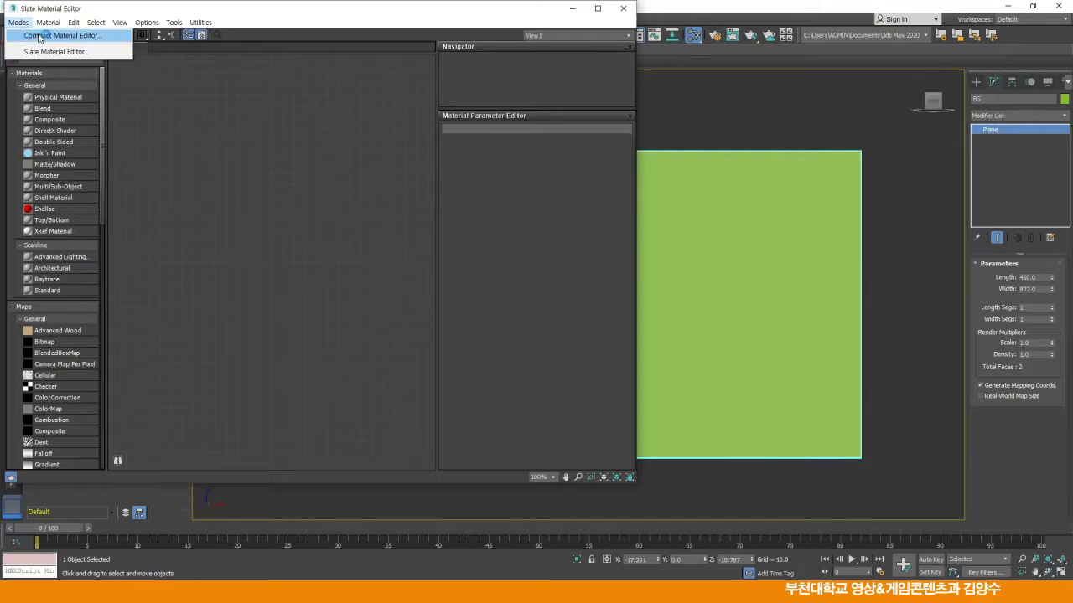
left_click(38, 38)
left_click(150, 75)
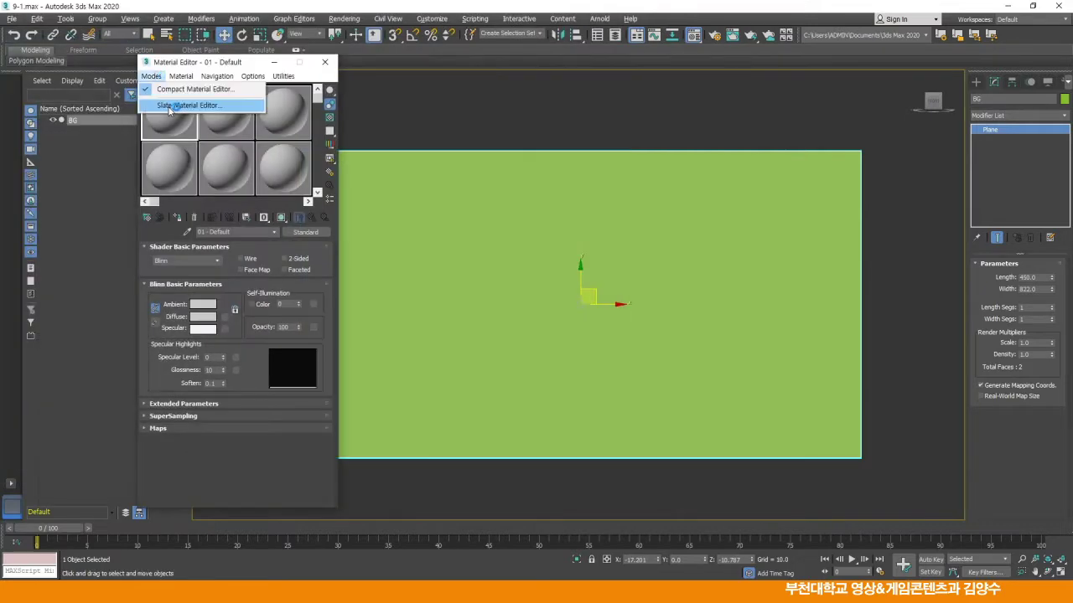
left_click(173, 107)
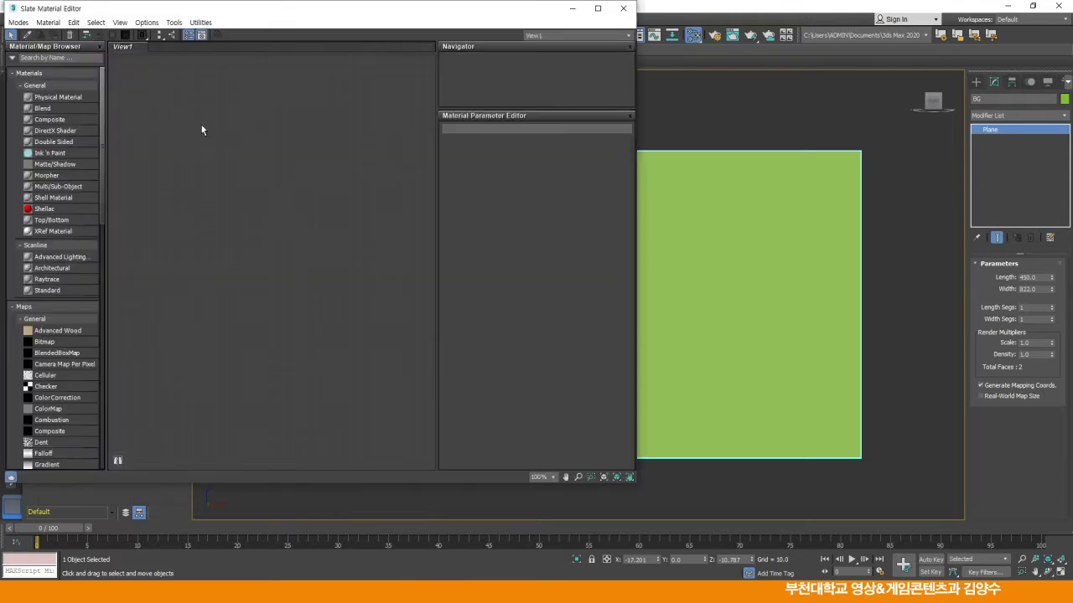
Add a Scanline Standard material node to the material editor's empty view
right_click(247, 129)
mouse_move(312, 139)
mouse_move(387, 149)
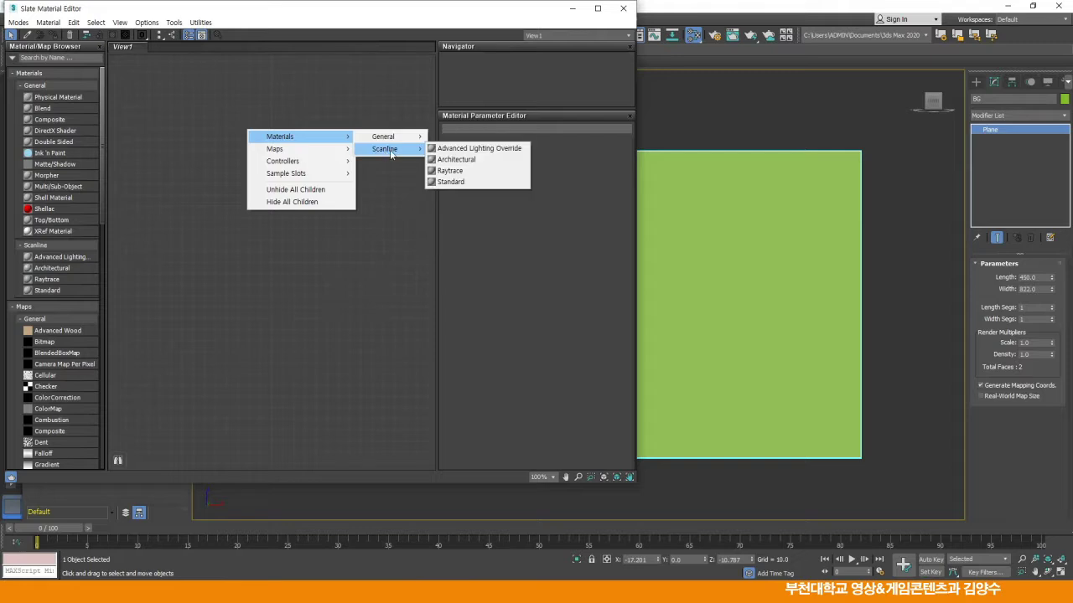
left_click(450, 182)
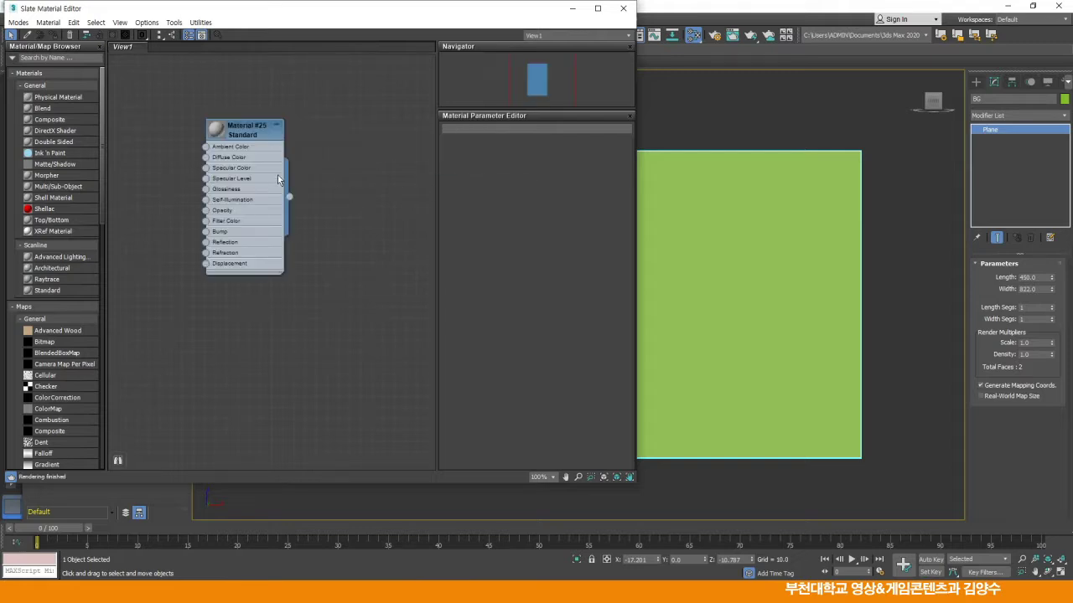
scroll(220, 140, "up", 2)
scroll(223, 145, "up", 3)
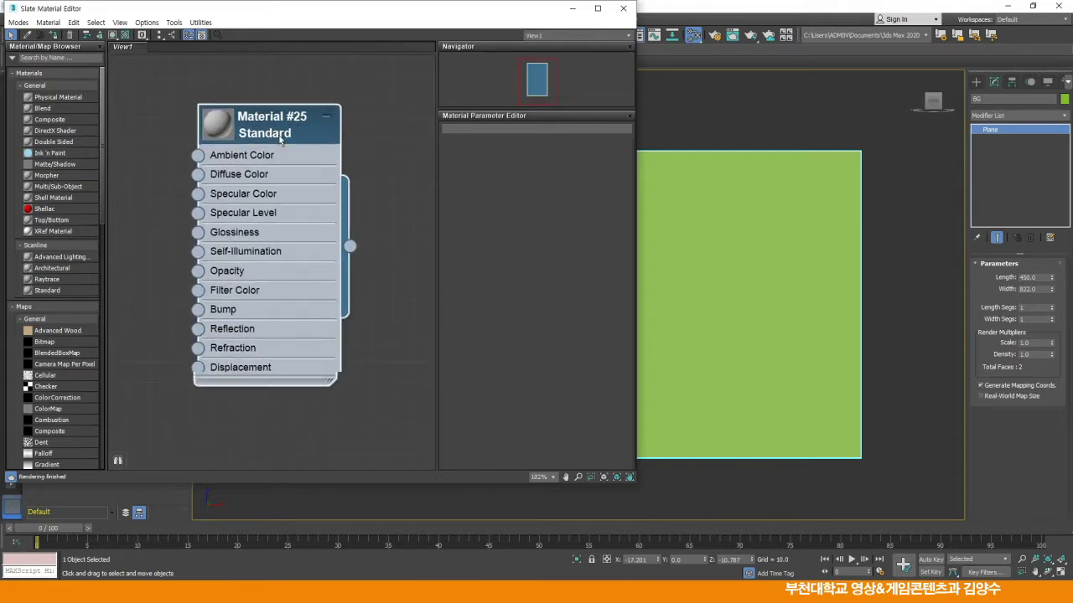
Enlarge the Standard material node's preview and assign the material to the selected BG plane
double_click(256, 140)
left_click_drag(281, 148, 304, 102)
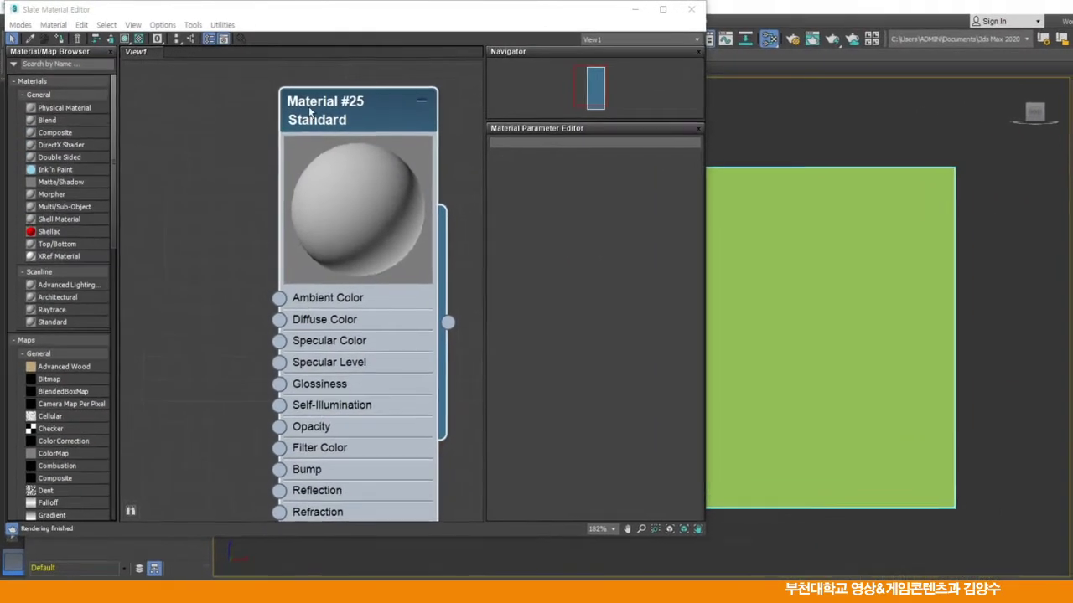
left_click(59, 40)
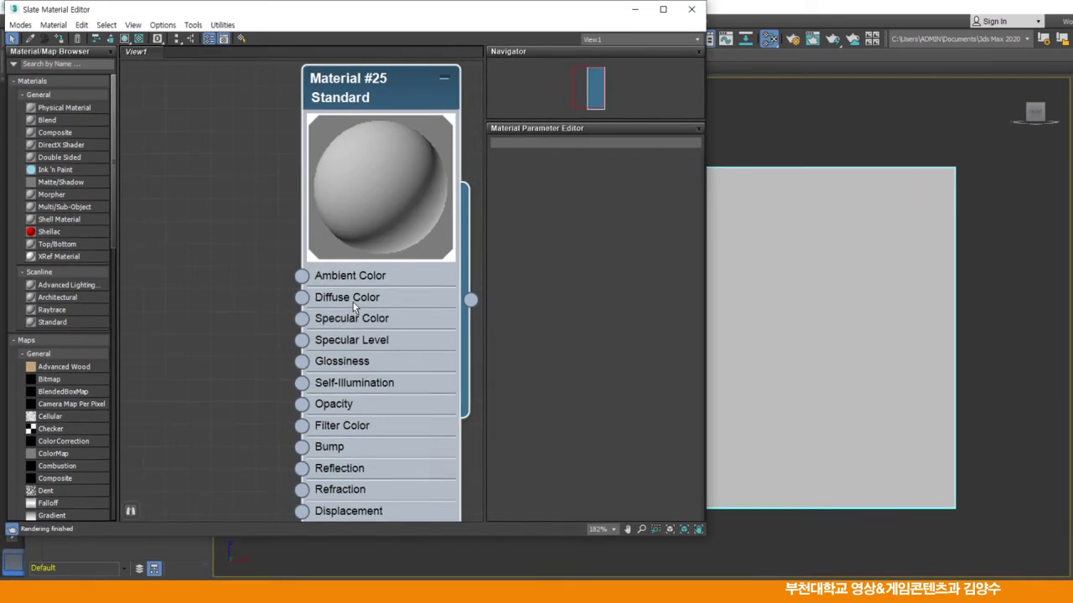
Connect a Bitmap map using the 9주차 image to the material's Diffuse Color and enlarge the map node's preview
left_click_drag(281, 302, 233, 262)
mouse_move(268, 270)
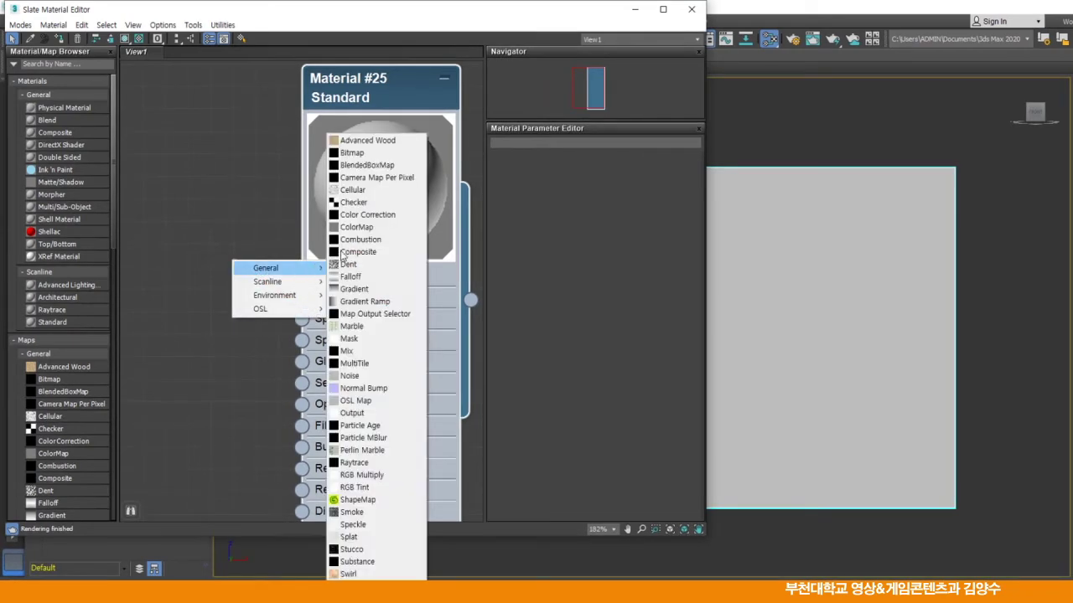
left_click(352, 152)
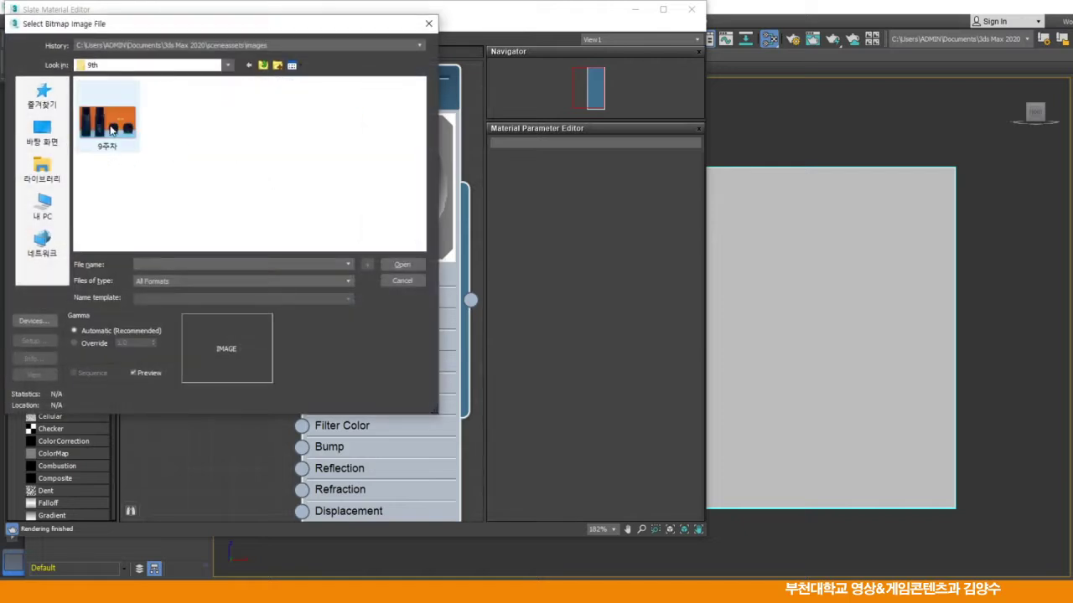
left_click(111, 129)
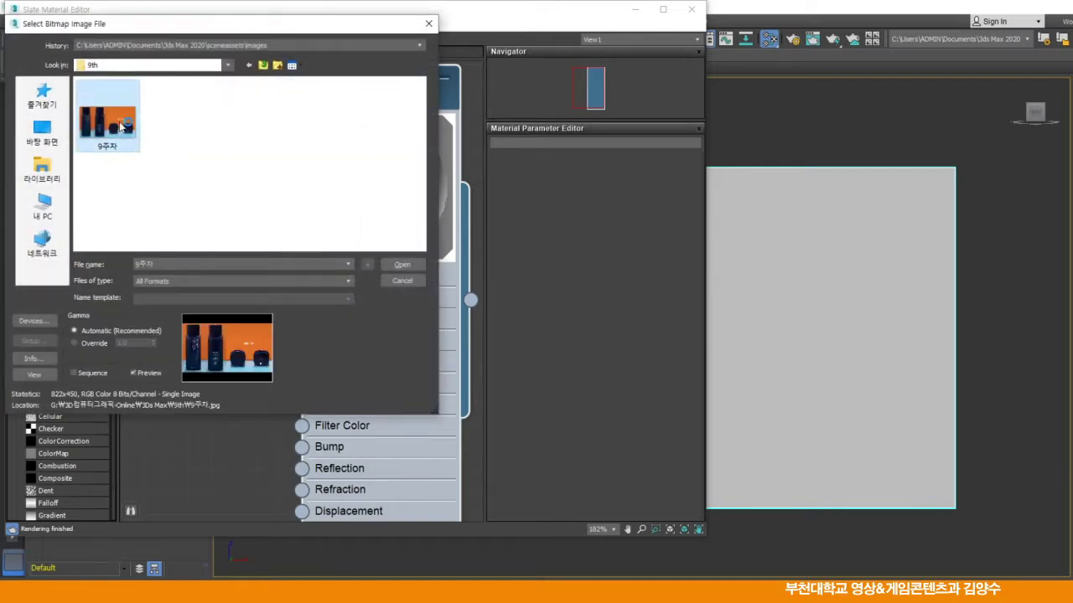
left_click(402, 264)
left_click_drag(233, 265, 207, 199)
double_click(169, 243)
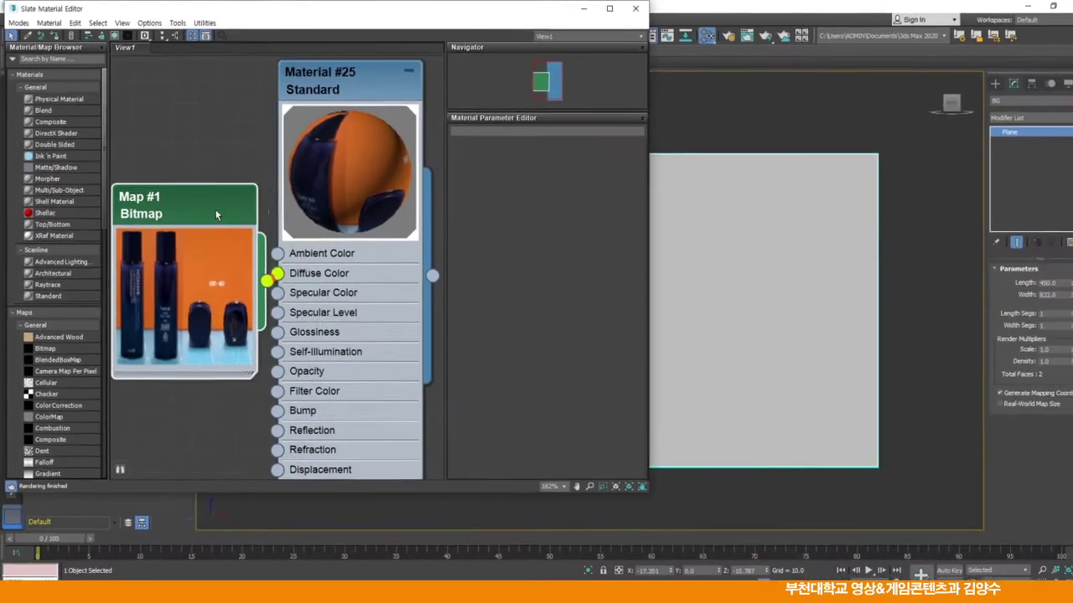
Show the shaded Standard material in the viewport and close the material editor
mouse_move(351, 90)
left_mouse_down()
mouse_move(360, 96)
mouse_move(352, 91)
left_mouse_up()
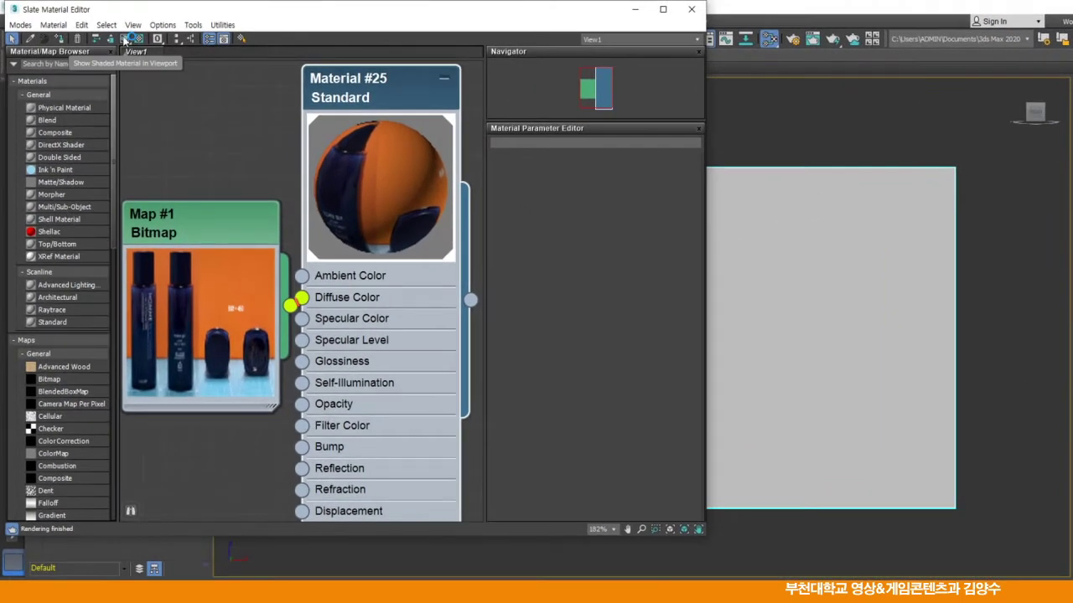
left_click(125, 40)
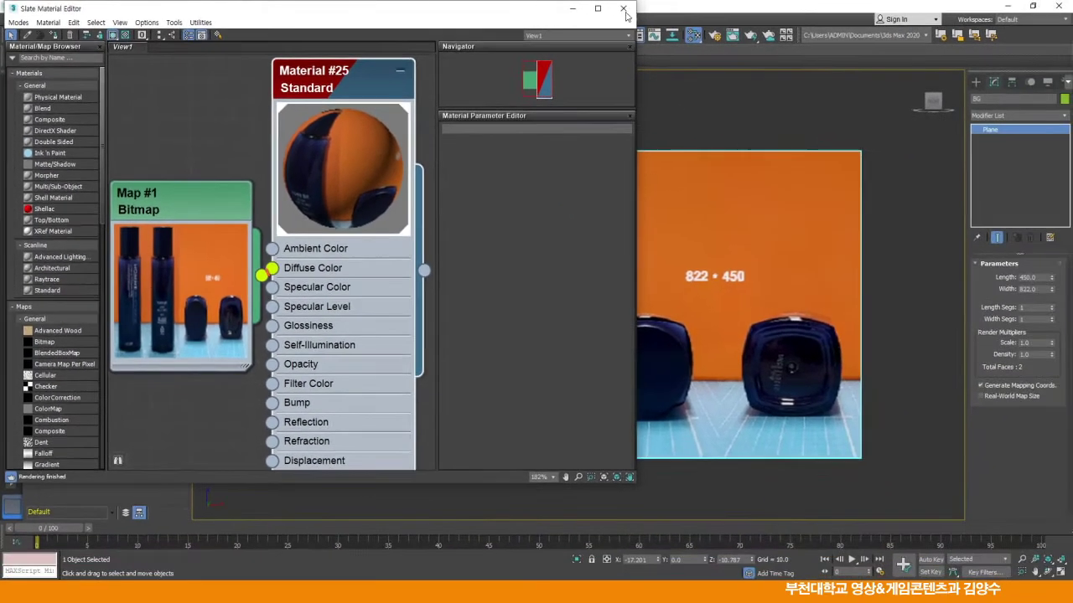
left_click(691, 9)
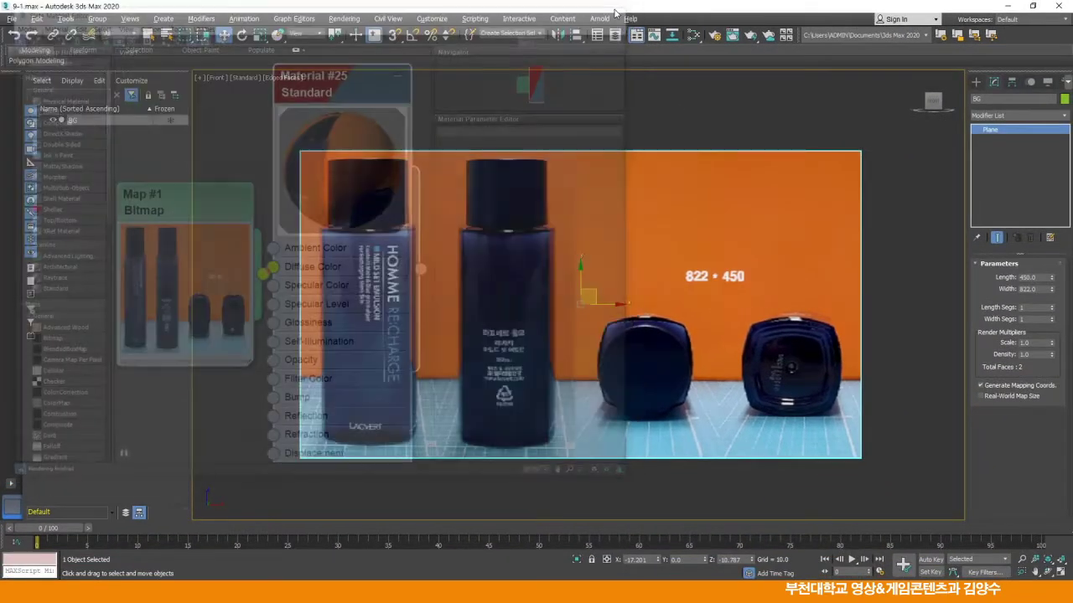
Move only the BG plane's pivot to the bottom centre of the first bottle in the Front view
middle_click_drag(656, 270, 642, 294)
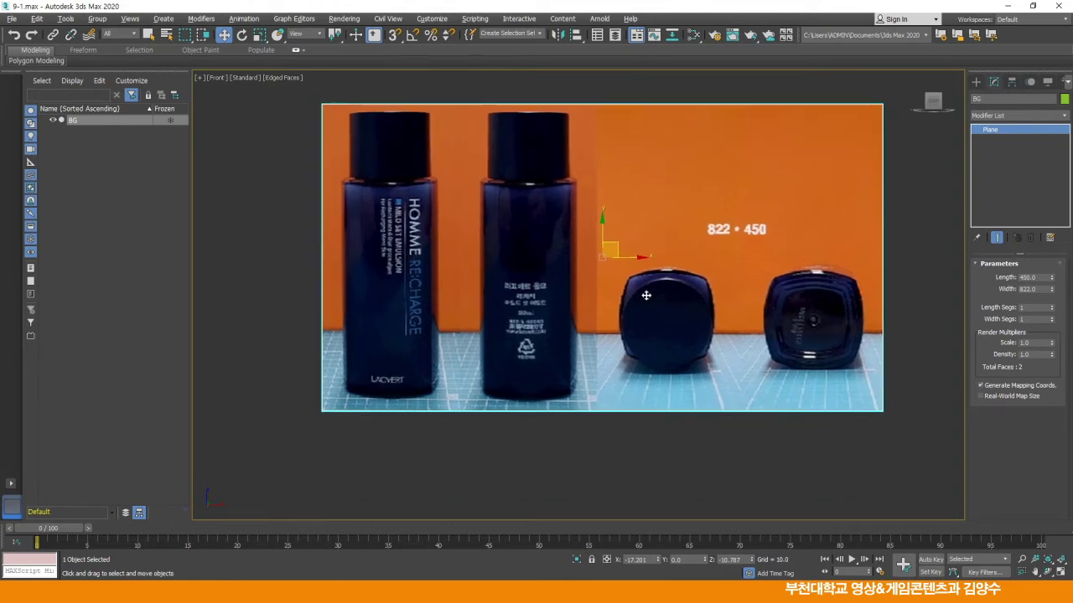
left_click(1011, 82)
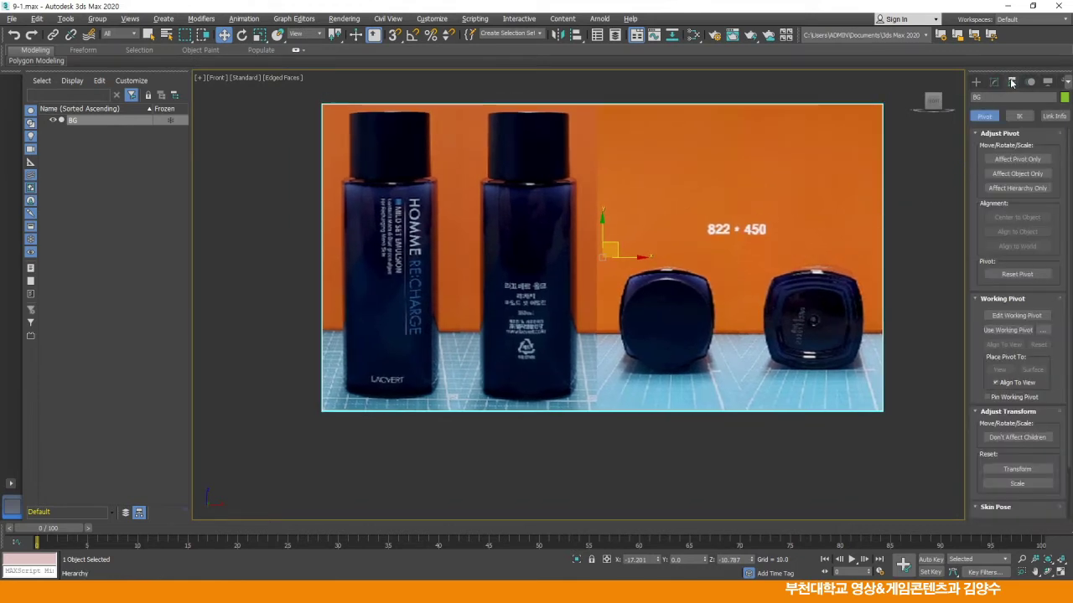
left_click(1017, 159)
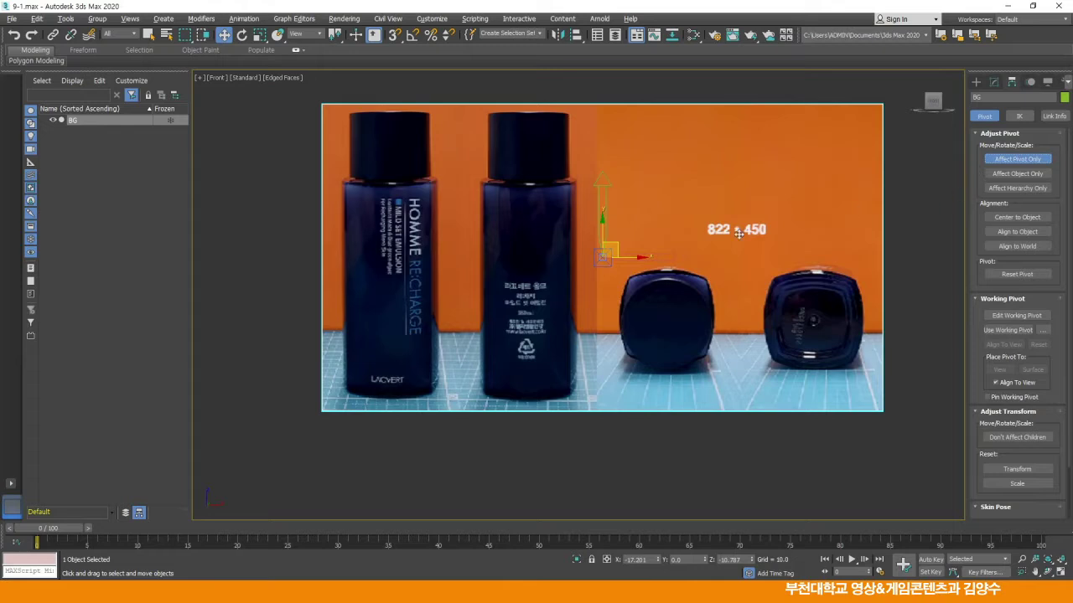
left_click_drag(602, 224, 600, 357)
left_click_drag(640, 390, 429, 392)
middle_click_drag(406, 364, 489, 290)
scroll(476, 301, "up", 4)
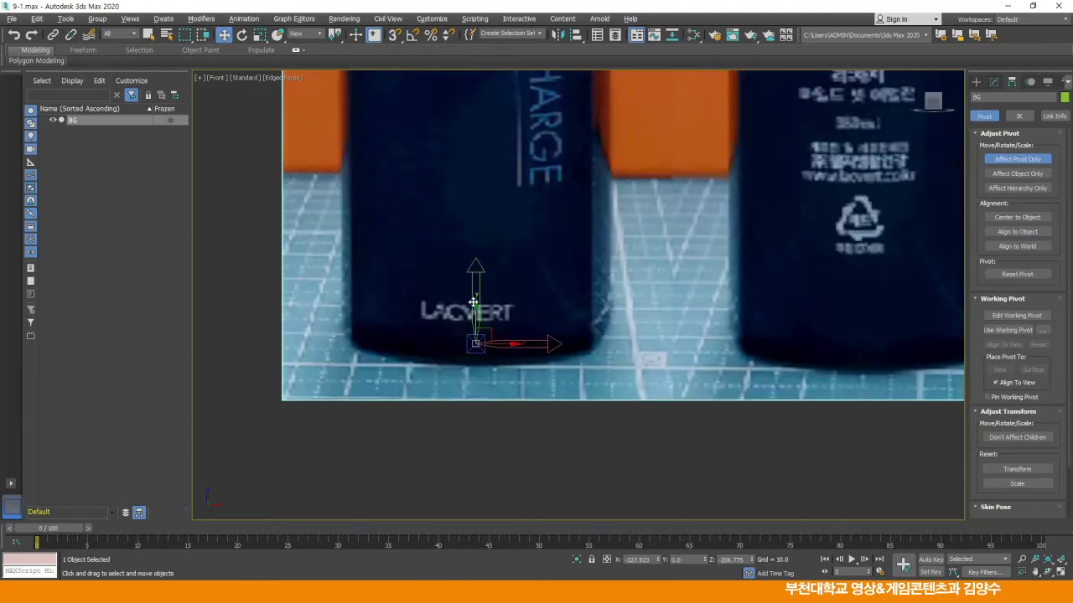
left_click_drag(475, 307, 475, 325)
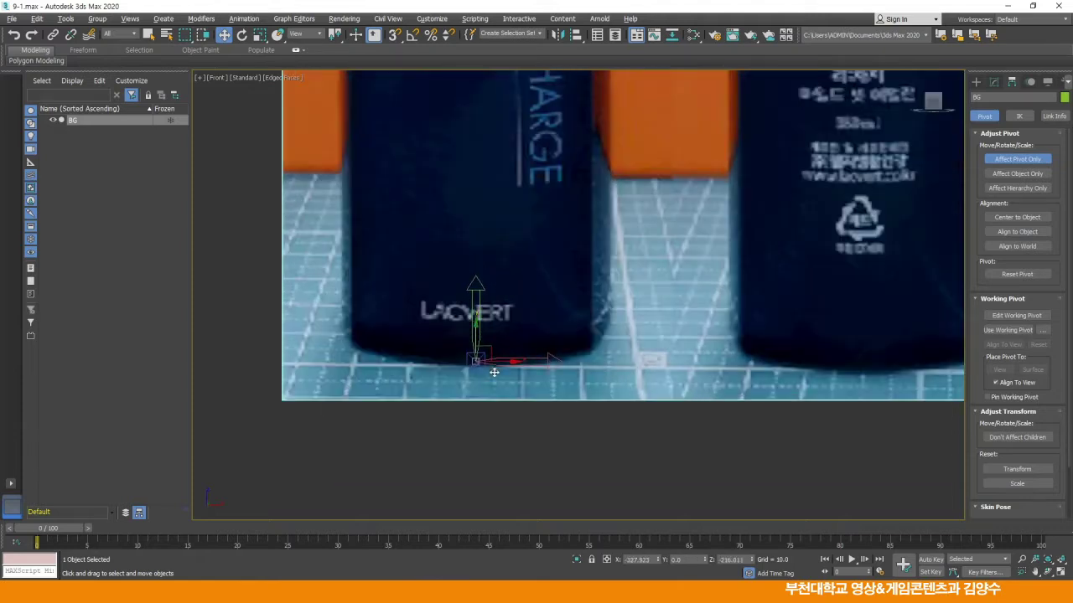
left_click_drag(507, 363, 498, 360)
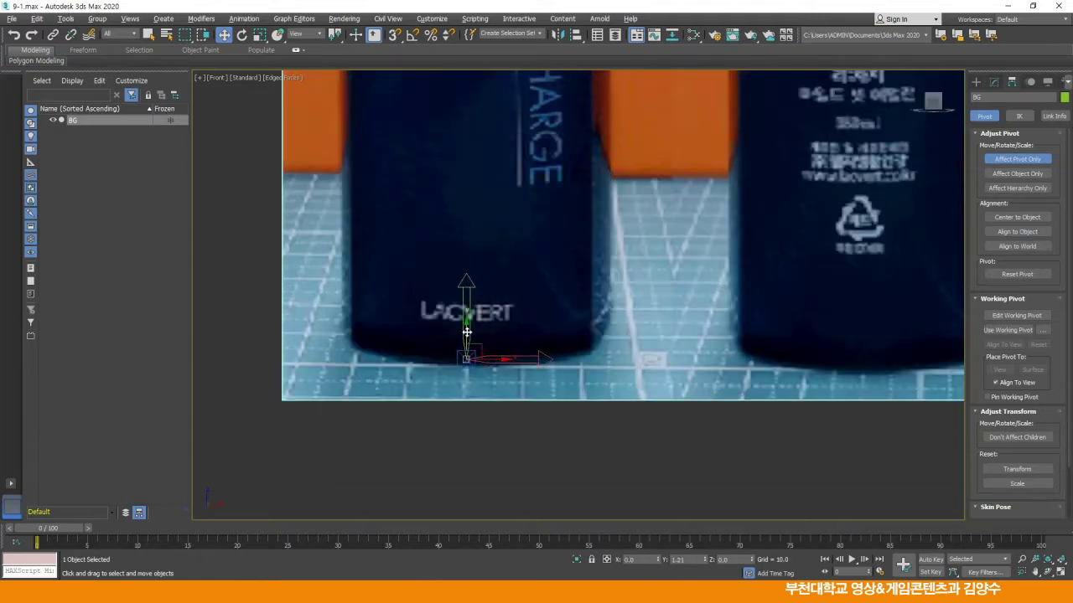
left_click(994, 81)
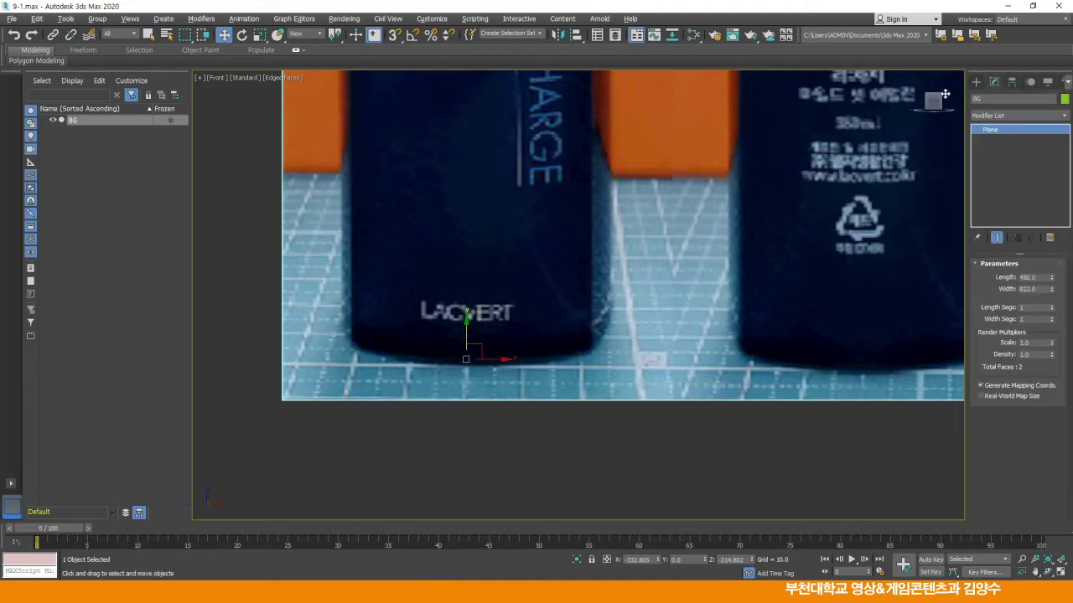
Reset the BG plane's X and Z positions to 0 so the bottle's base sits at the world origin
scroll(646, 236, "down", 1)
scroll(643, 235, "down", 3)
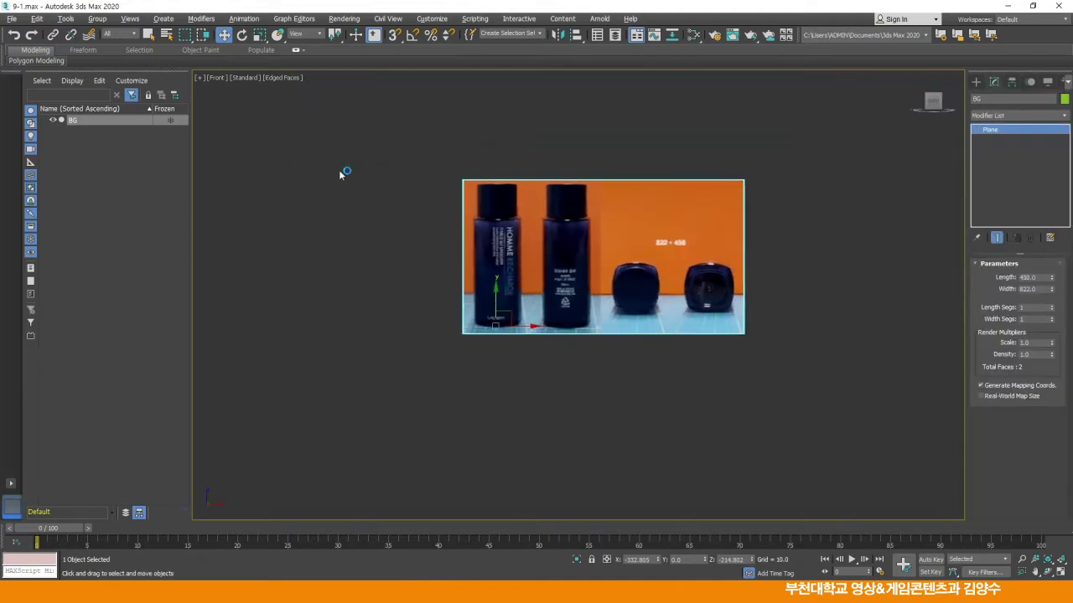
middle_click_drag(420, 223, 389, 236)
scroll(390, 236, "up", 3)
middle_click_drag(389, 237, 265, 220)
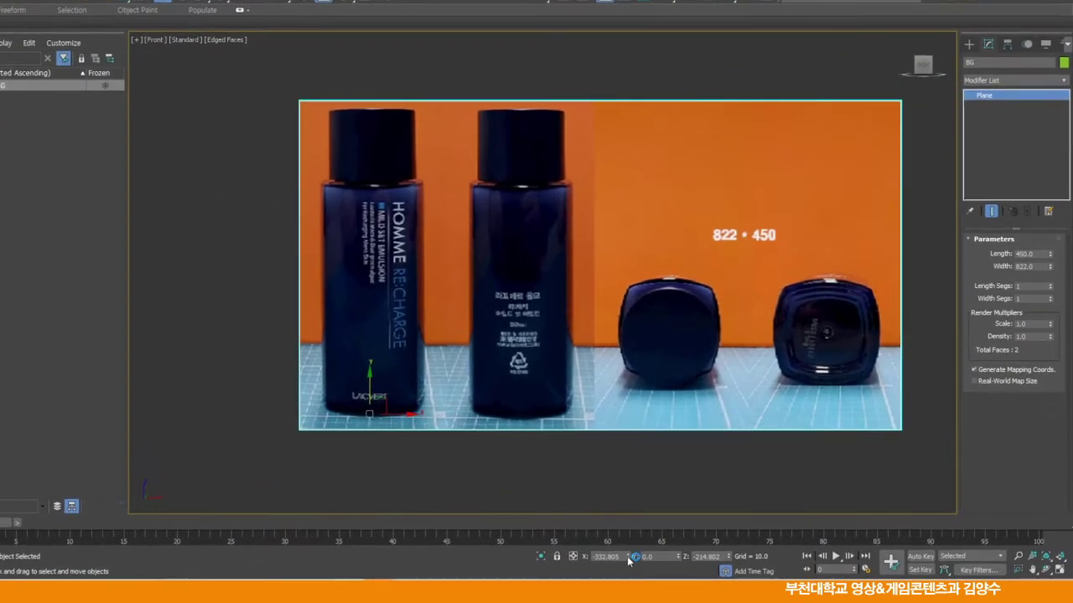
right_click(628, 557)
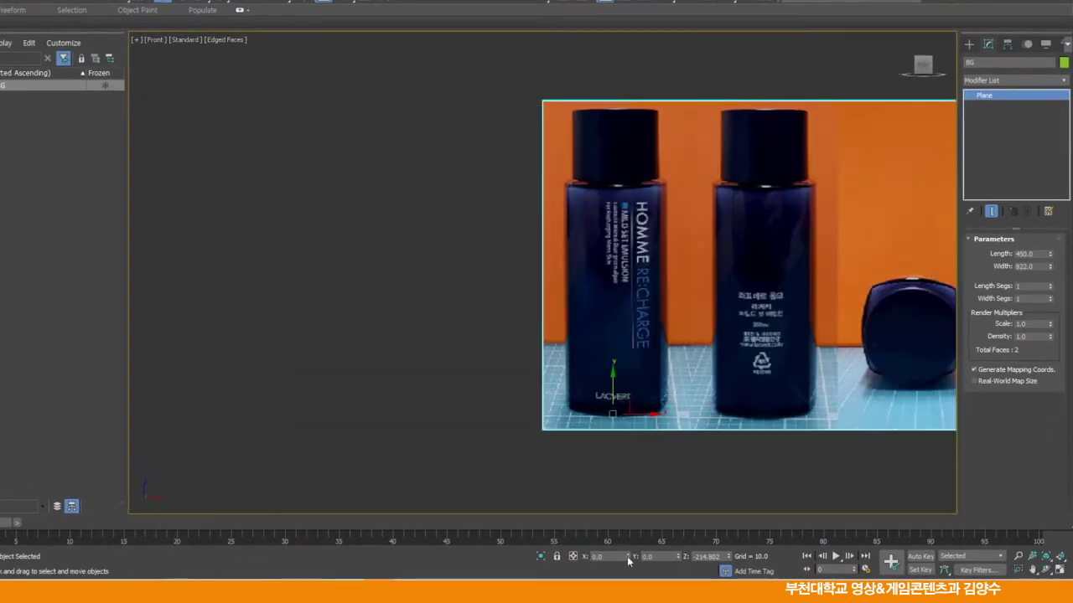
right_click(728, 557)
key("z")
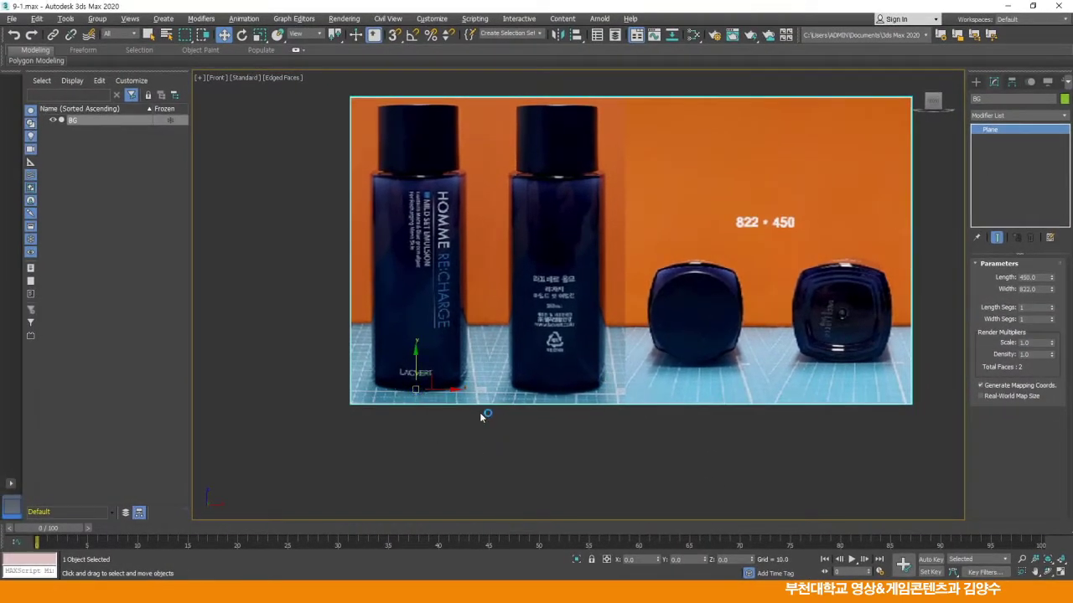
scroll(443, 392, "up", 2)
middle_click_drag(442, 392, 445, 383)
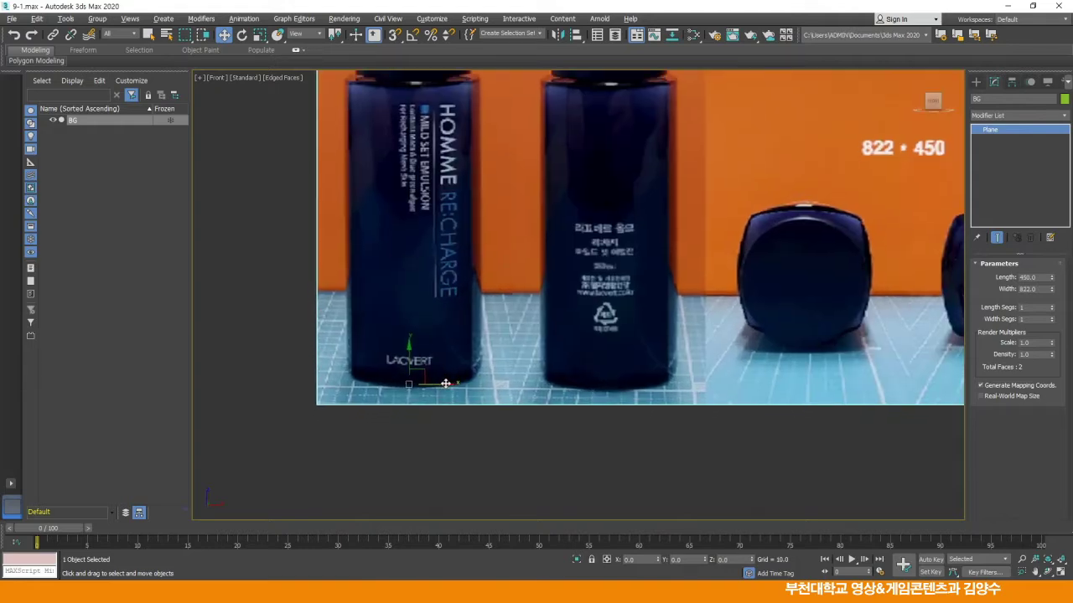
Show the four-view layout, hide the grids in the Top, Left and Perspective views, and frame the whole reference plane in Perspective
key("alt+w")
right_click(407, 210)
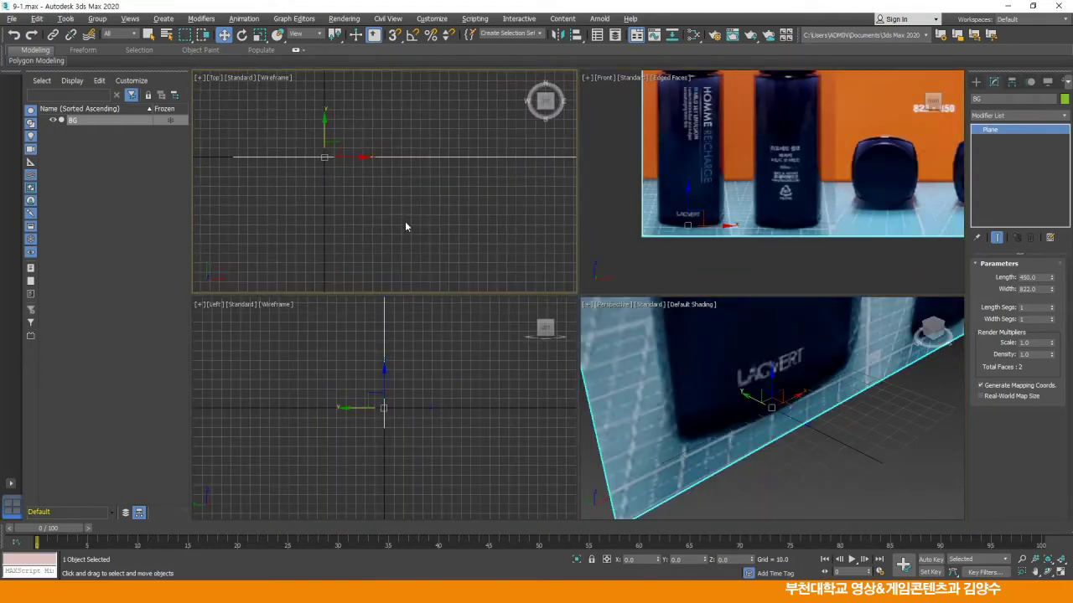
key("g")
right_click(434, 350)
key("g")
right_click(721, 417)
scroll(744, 416, "down", 3)
middle_click_drag(743, 416, 730, 438)
scroll(737, 421, "down", 3)
middle_click_drag(801, 442, 718, 433, "alt")
right_click(431, 192)
middle_click_drag(430, 192, 401, 214)
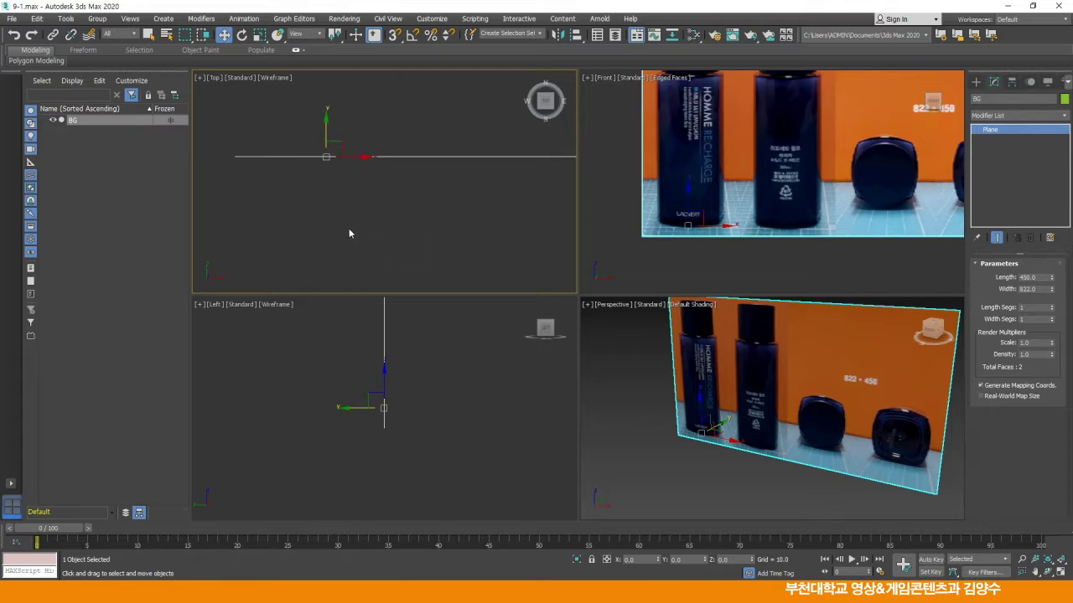
Create a standard box about 62 long, 63 wide and 58 high in the Top view, in front of the reference plane
left_click(976, 82)
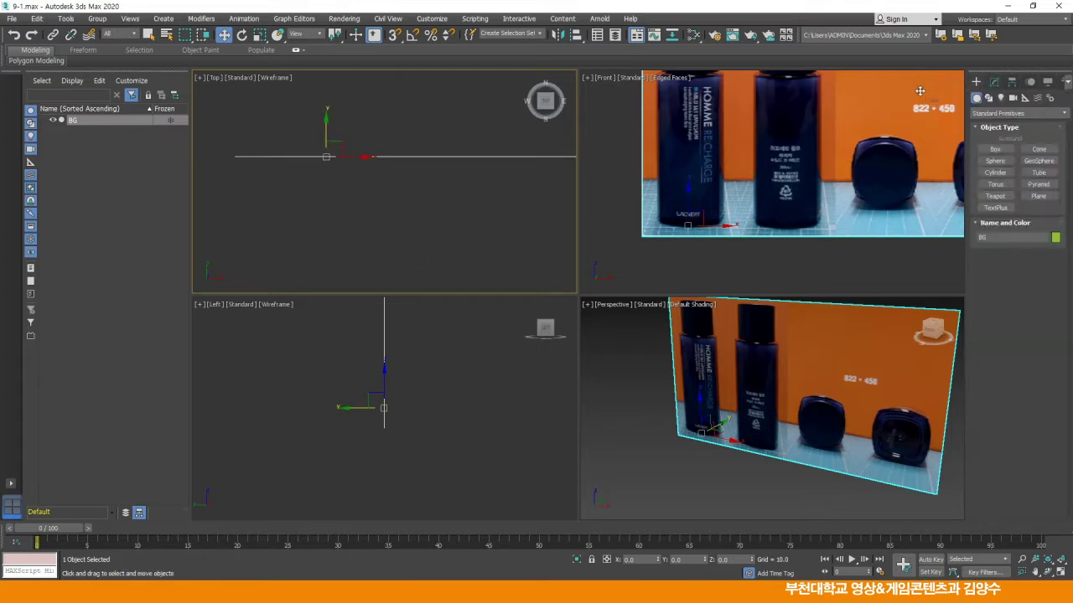
left_click(995, 150)
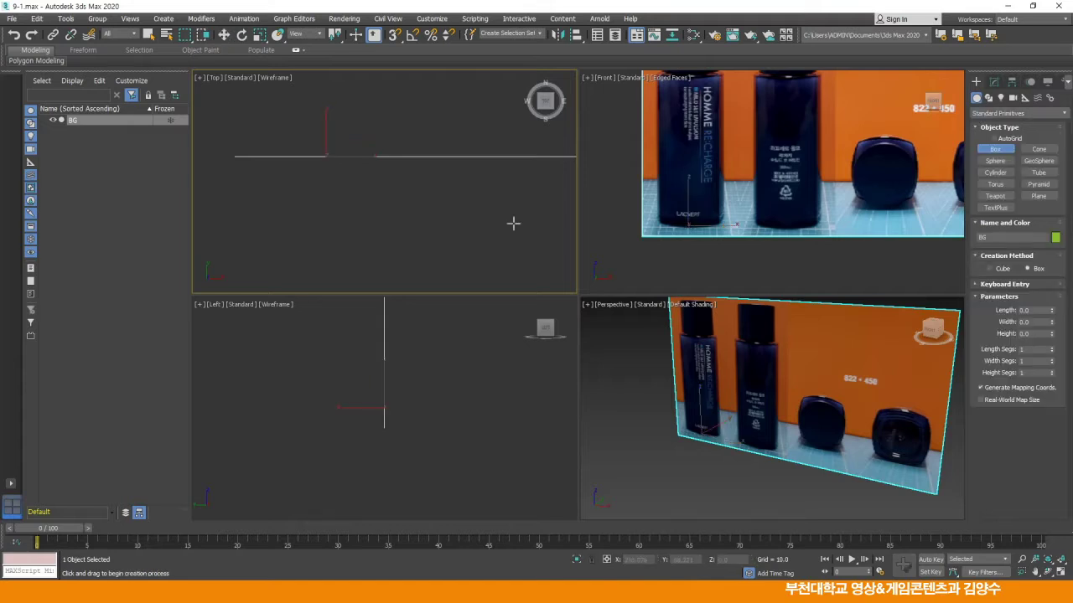
left_click_drag(272, 194, 328, 248)
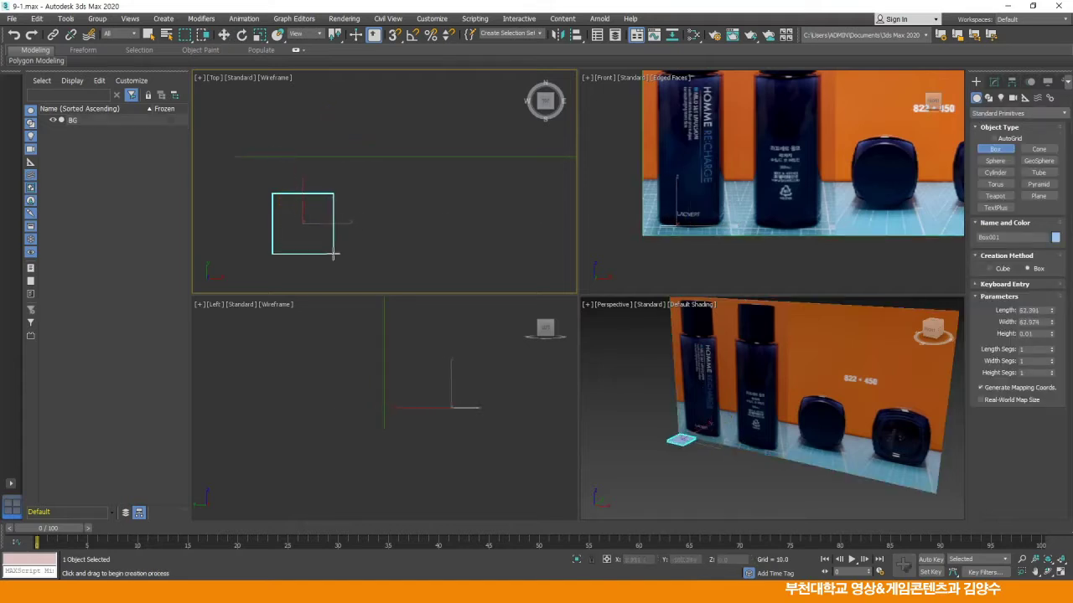
left_click(332, 215)
key("w")
Move the box along X in the Front view to the centre of the first bottle, at about X 2.6
scroll(682, 232, "up", 3)
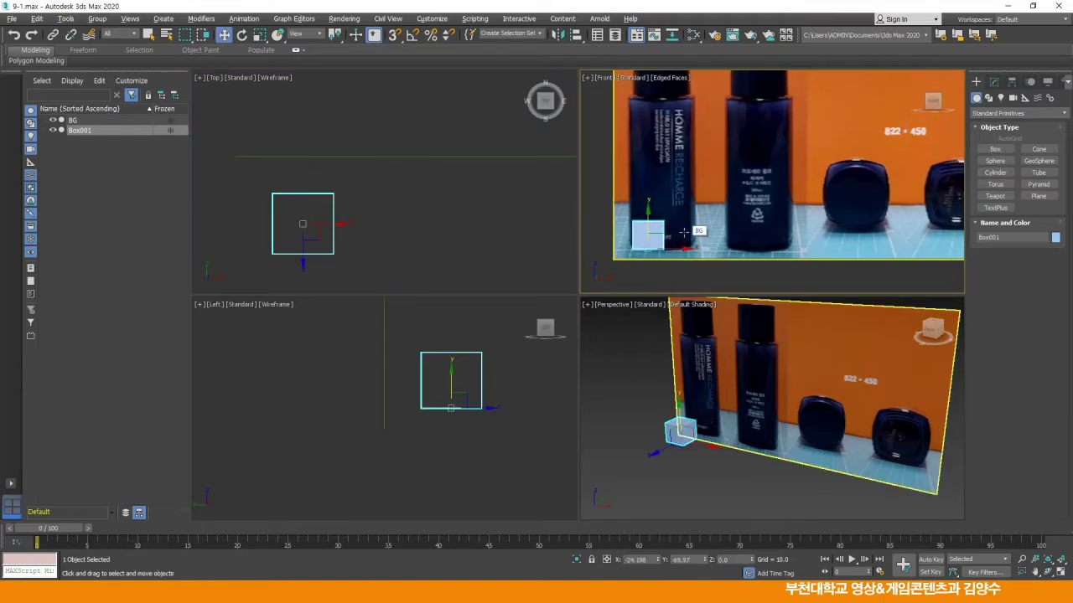
key("alt+w")
scroll(509, 346, "up", 4)
left_click_drag(509, 345, 544, 345)
scroll(545, 345, "up", 3)
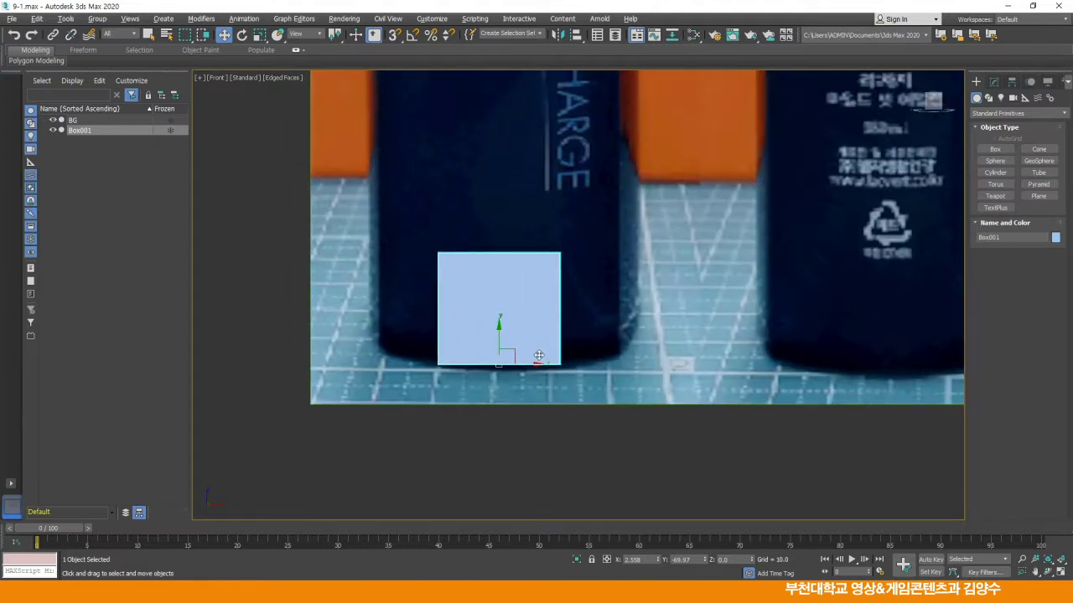
Enlarge the box to match the bottle's width, setting both its width and length to 130
left_click(994, 82)
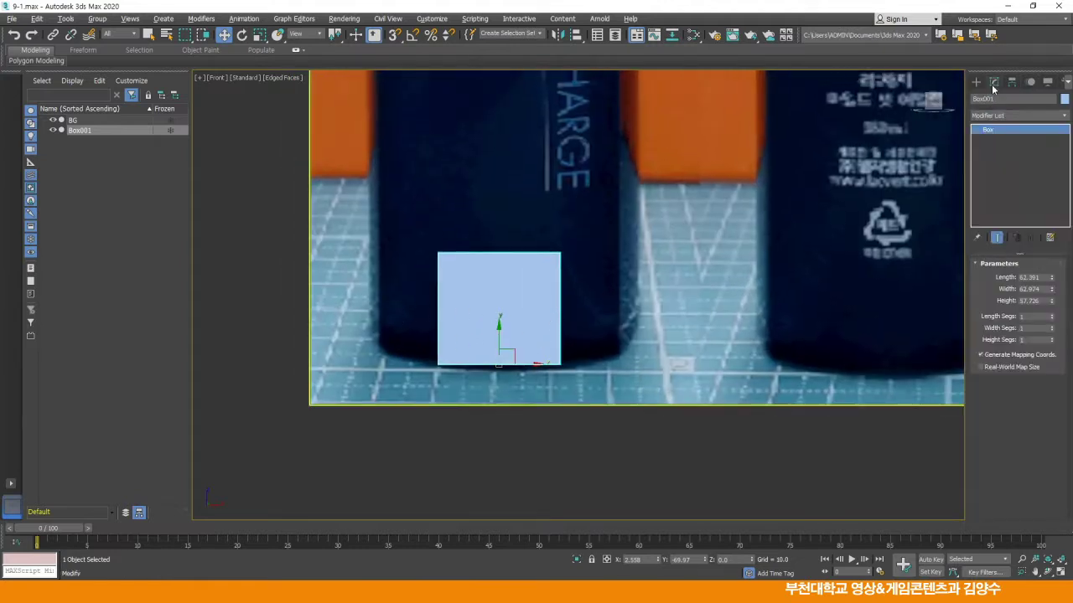
left_click_drag(1053, 278, 1067, 225)
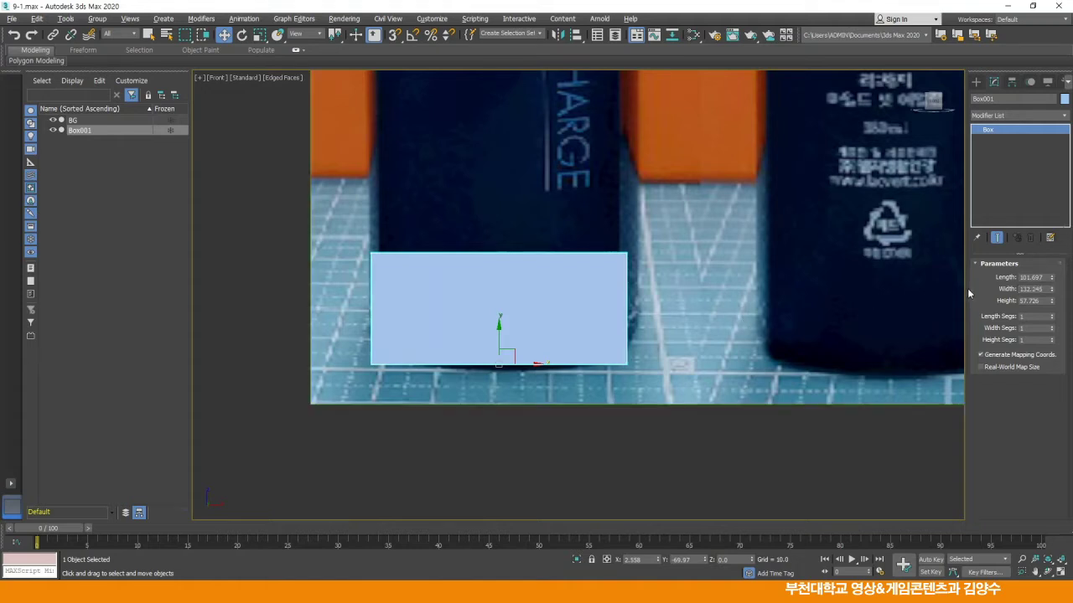
key("alt+w")
right_click(451, 240)
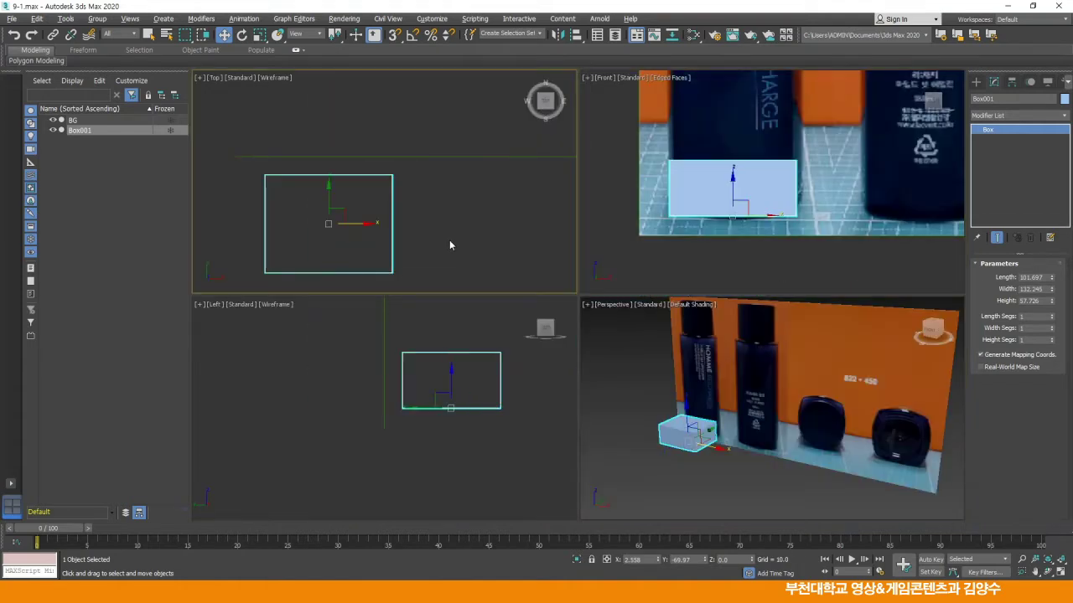
key("alt+w")
middle_click_drag(515, 327, 520, 316)
scroll(519, 316, "down", 2)
middle_click_drag(519, 315, 511, 260)
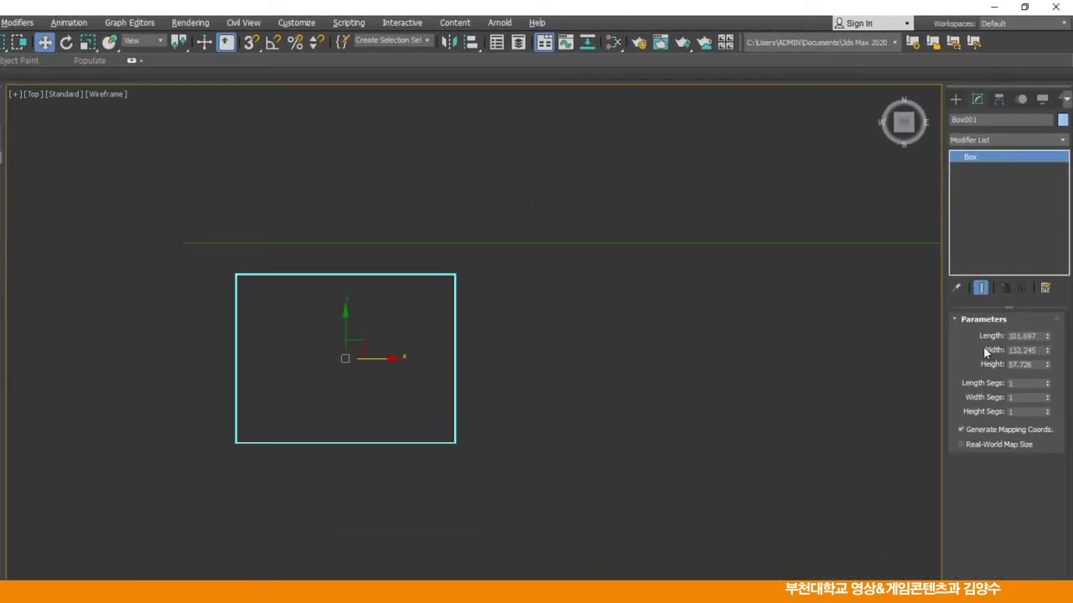
double_click(1035, 350)
type("130")
key("Return")
type("13")
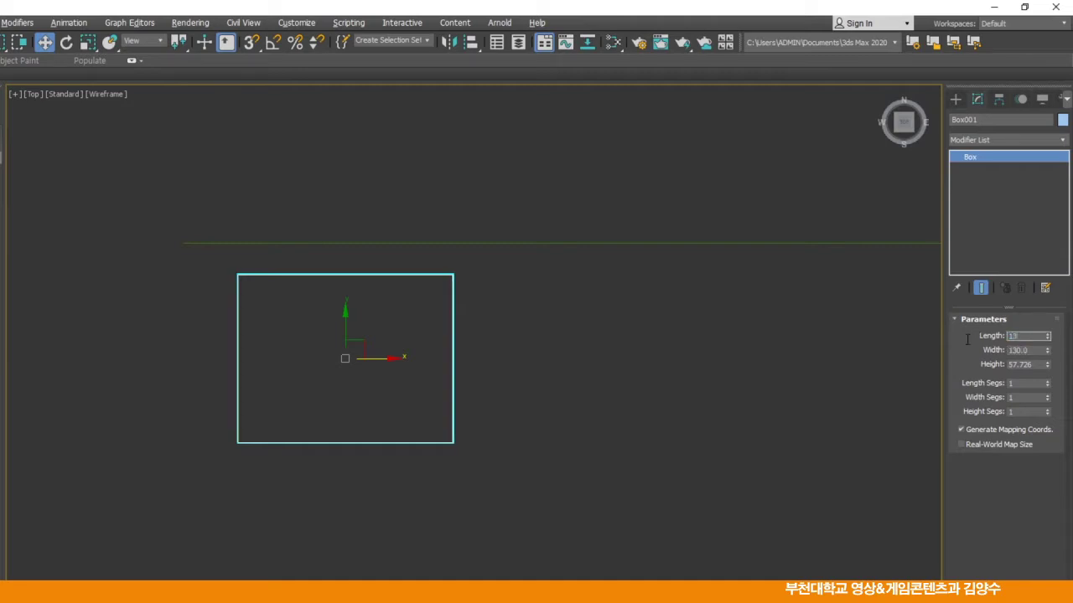
type("0")
key("Return")
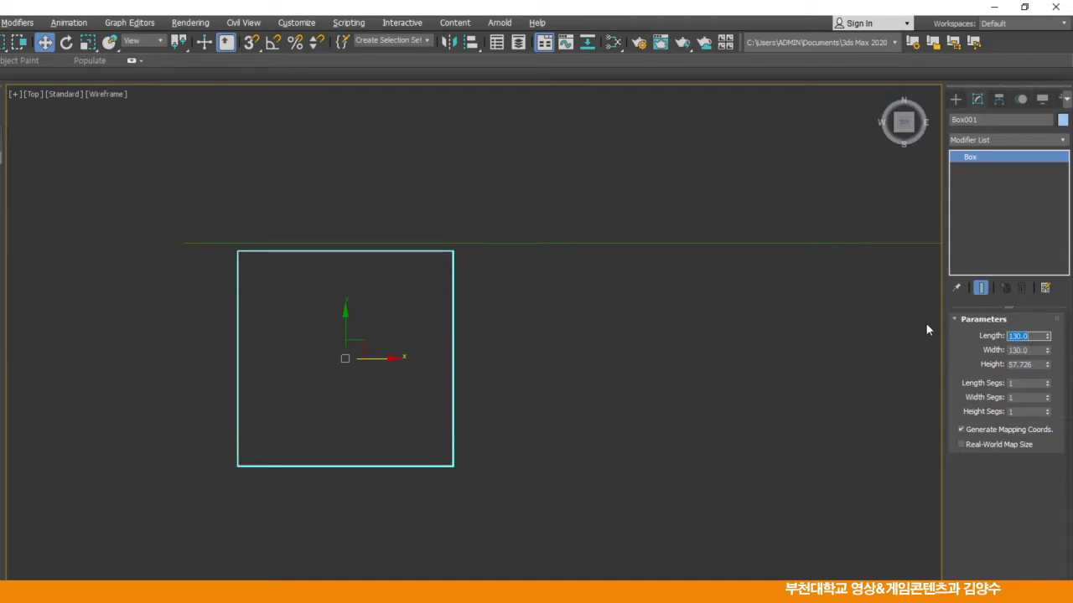
Move the box farther in front of the reference plane, to about Y -91, and turn on its See-Through display property
left_click_drag(472, 270, 471, 291)
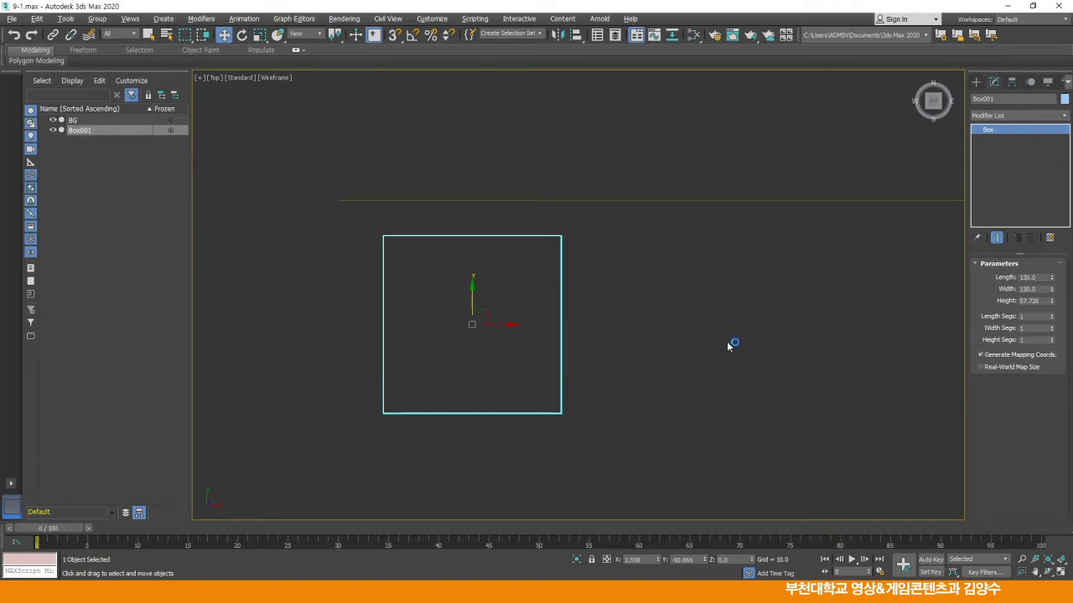
key("alt+w")
right_click(707, 260)
key("alt+w")
scroll(563, 323, "down", 3)
middle_click_drag(563, 323, 533, 355)
scroll(583, 371, "up", 1)
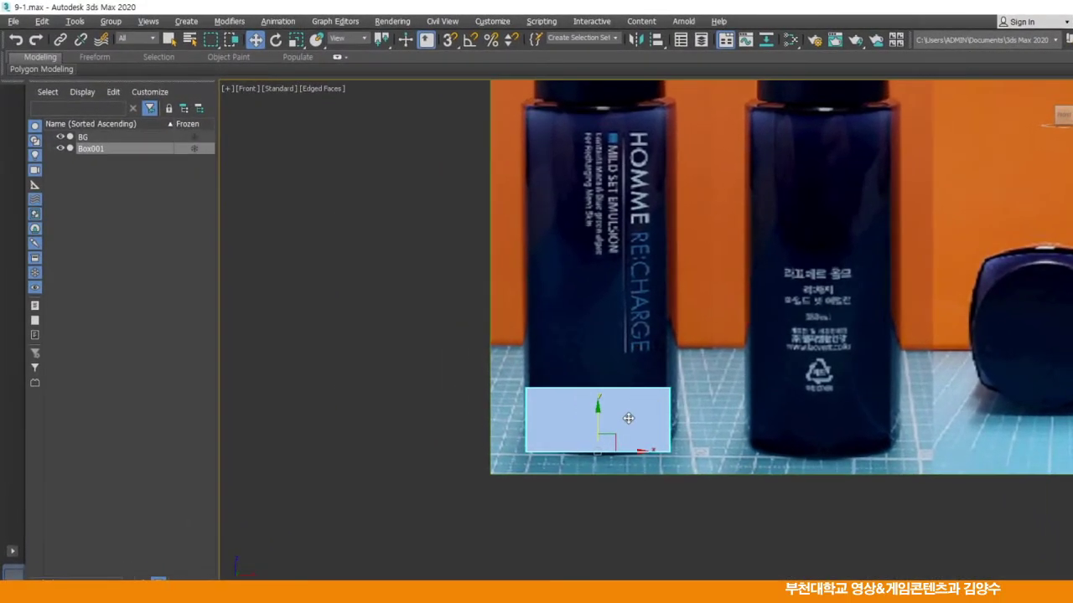
right_click(620, 406)
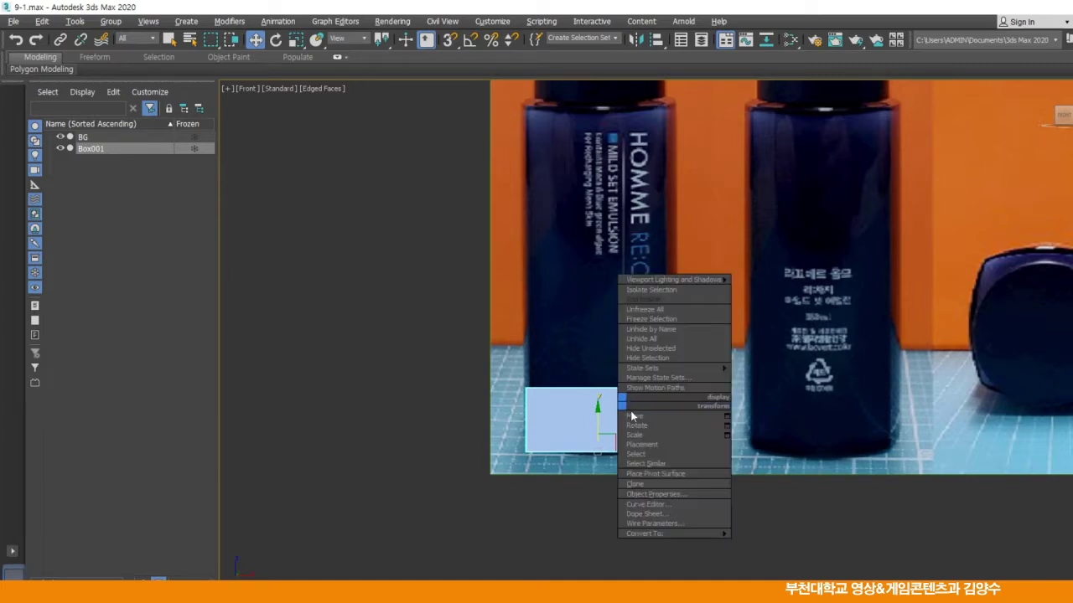
left_click(669, 499)
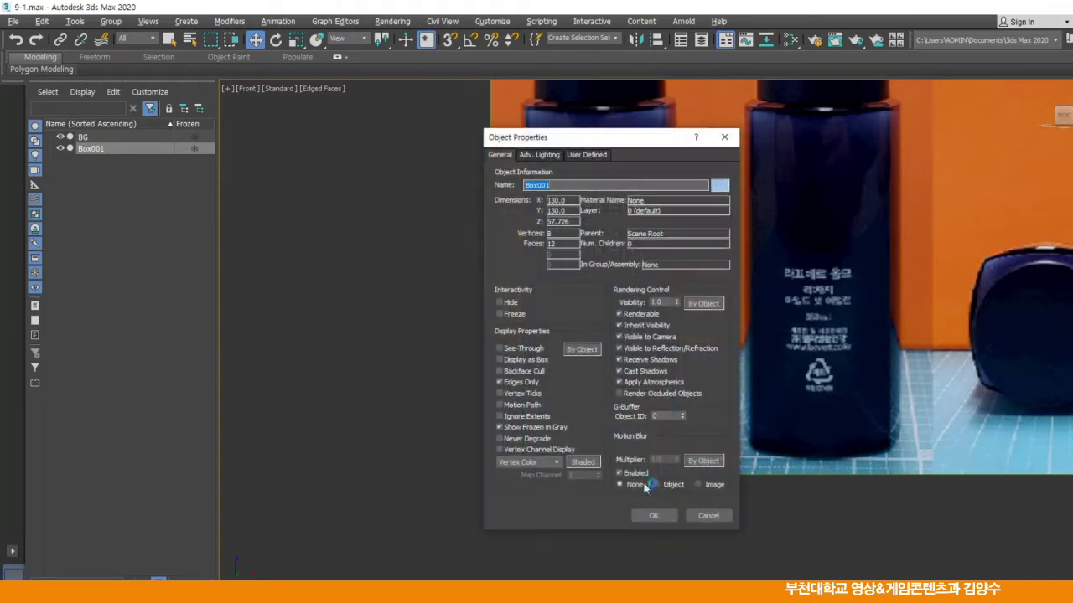
left_click(501, 350)
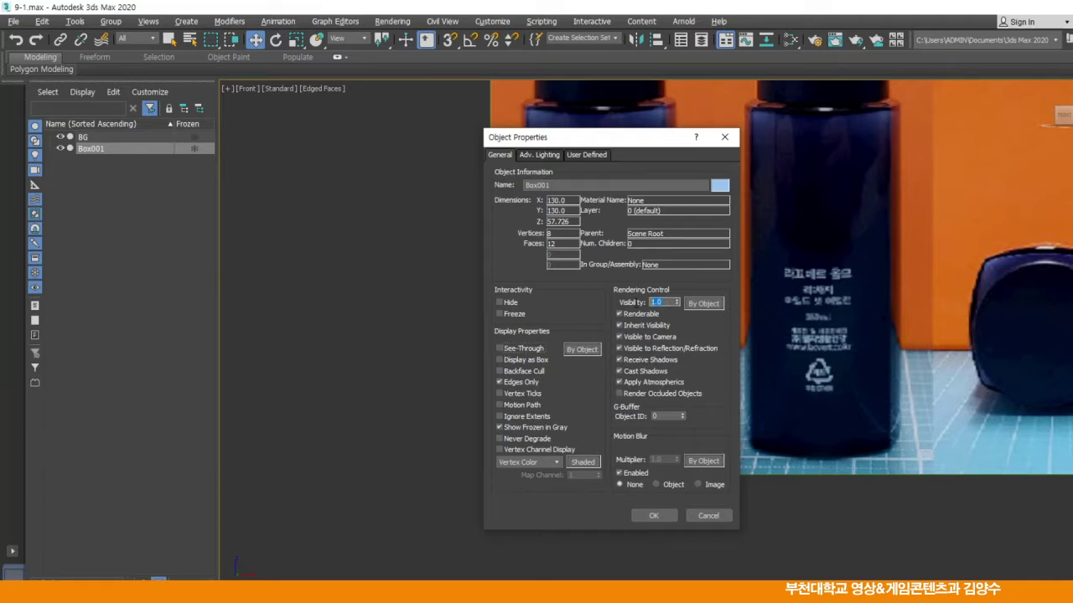
left_click(653, 516)
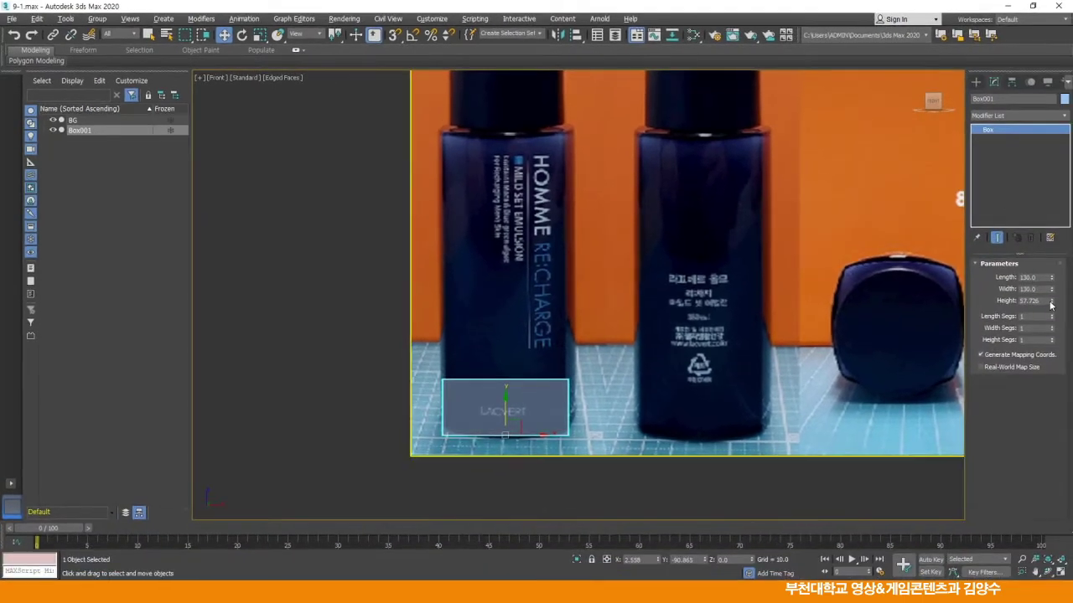
Raise the box to the bottle's shoulder below the cap, setting its height to 310
left_click_drag(1051, 301, 1054, 53)
double_click(1044, 301)
key("Return")
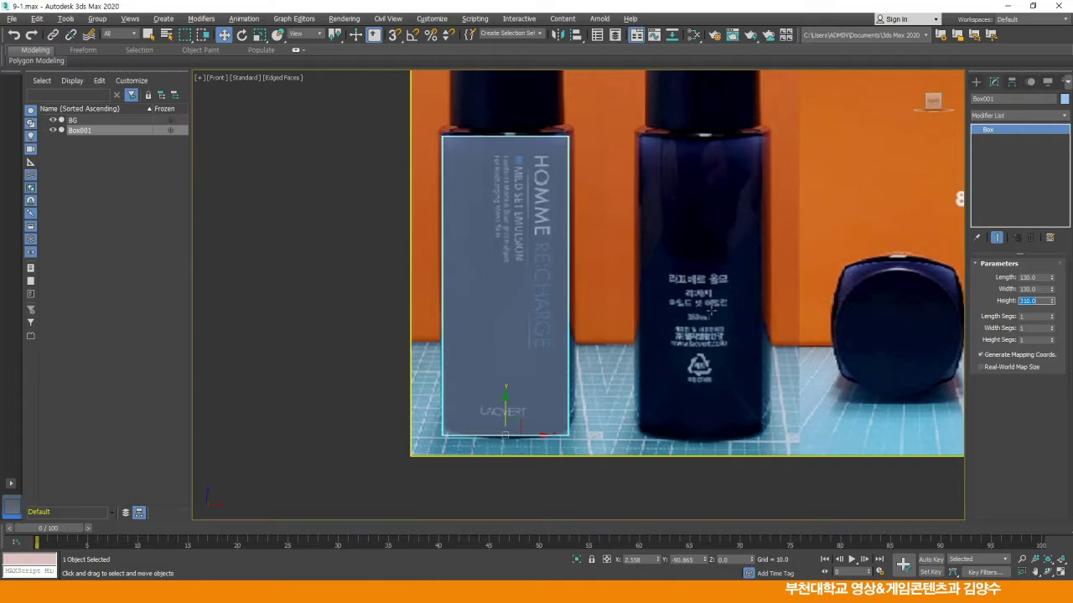
Rename the box COSMETIC and change its object color to black
middle_click_drag(710, 256, 627, 300)
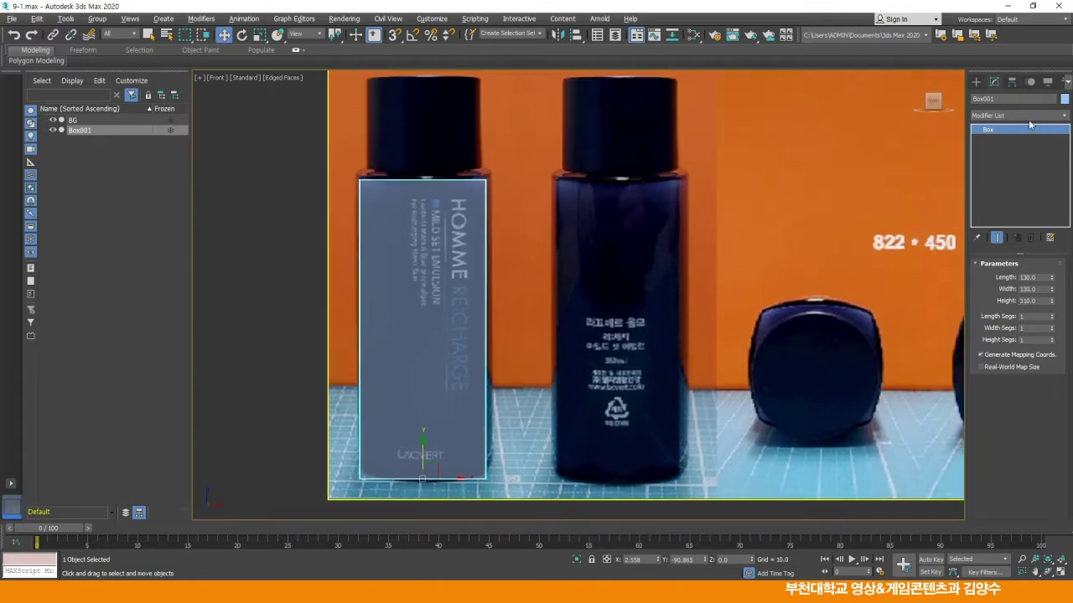
left_click_drag(1007, 99, 961, 98)
key("Return")
left_click(1064, 99)
left_click(622, 321)
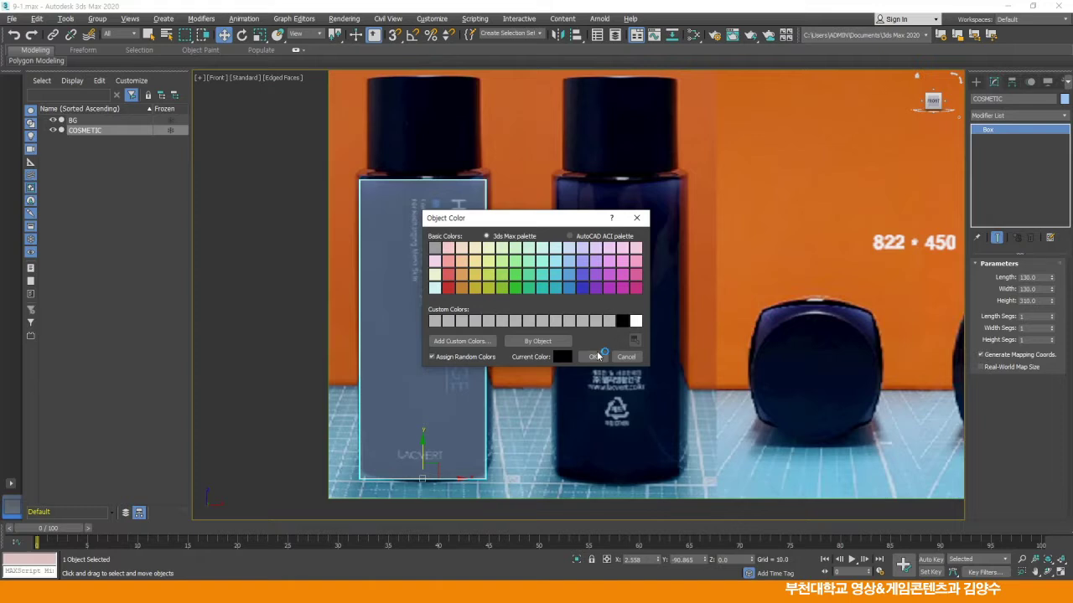
left_click(593, 356)
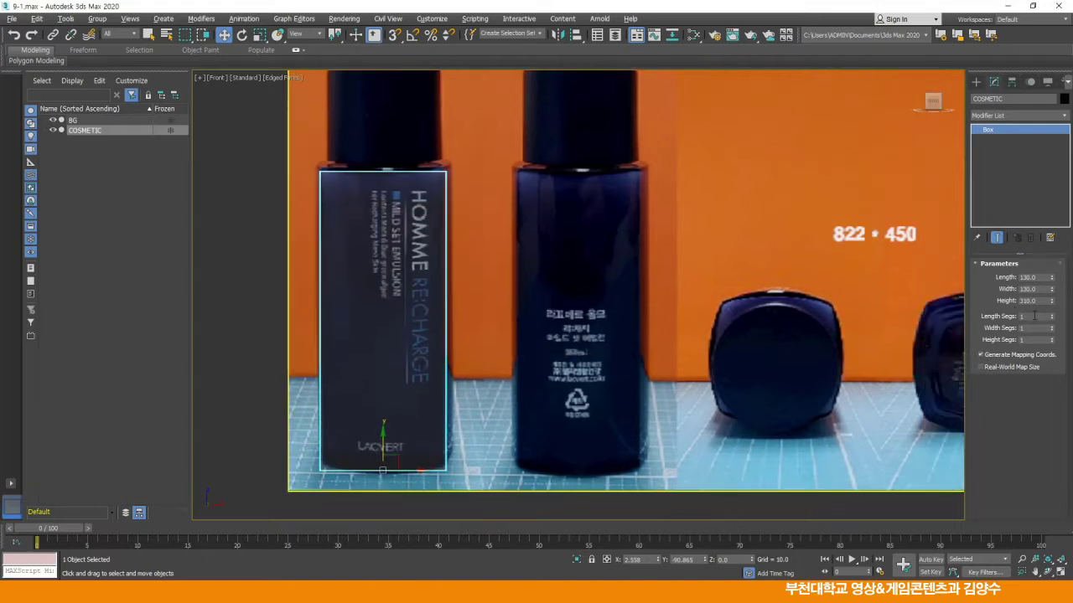
Divide the COSMETIC box into 5 height segments
left_click(1053, 340)
left_click(1052, 339)
left_click(1052, 339)
left_click(1053, 338)
left_click(1036, 340)
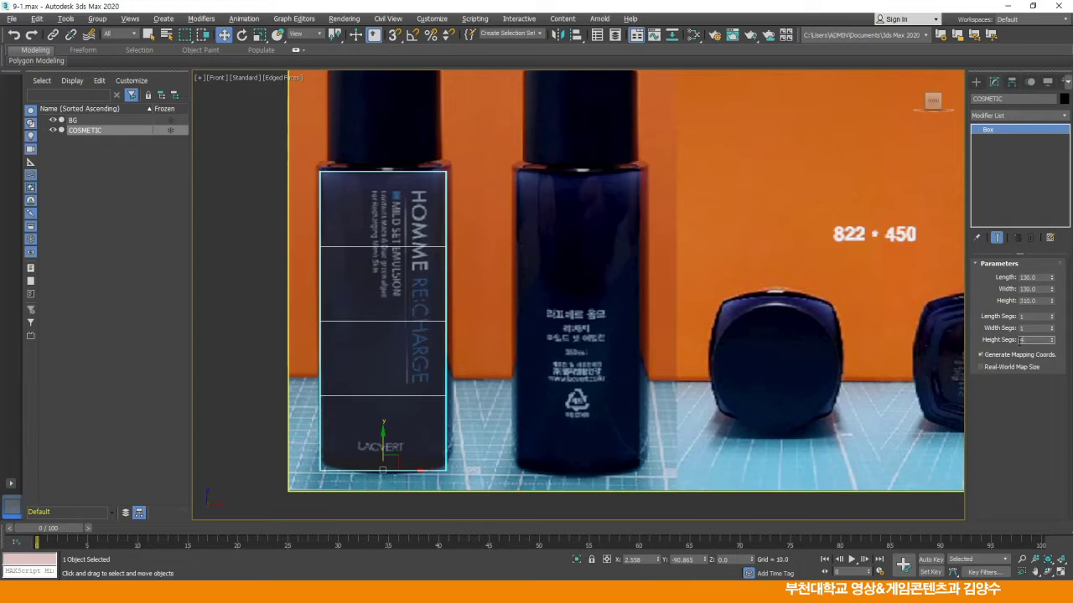
type("5")
key("Return")
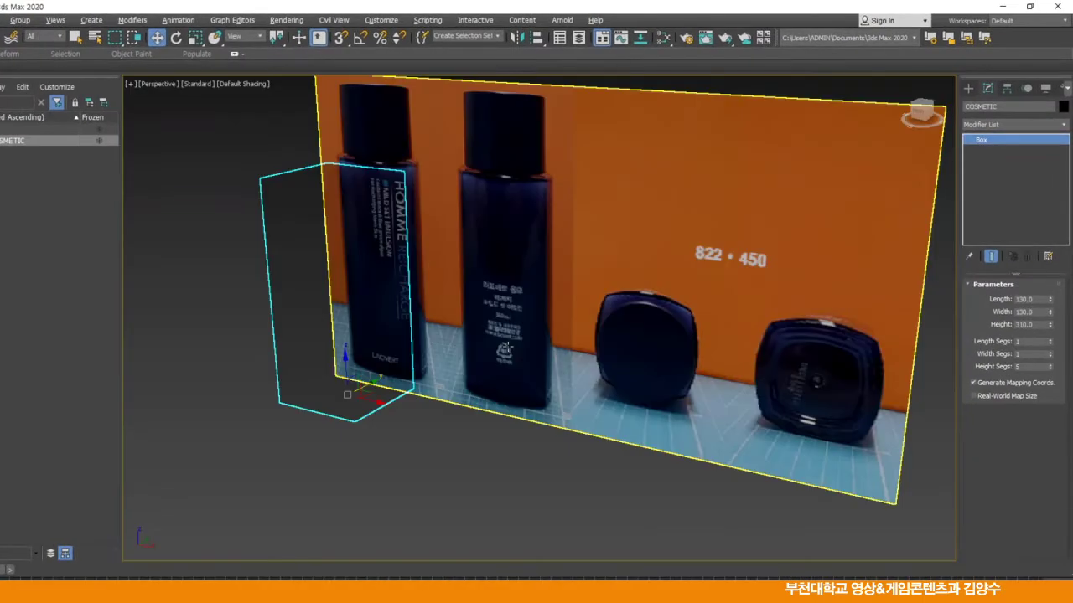
Turn on edged-face display in the perspective view so the box's segments are drawn
middle_click_drag(463, 312, 467, 326)
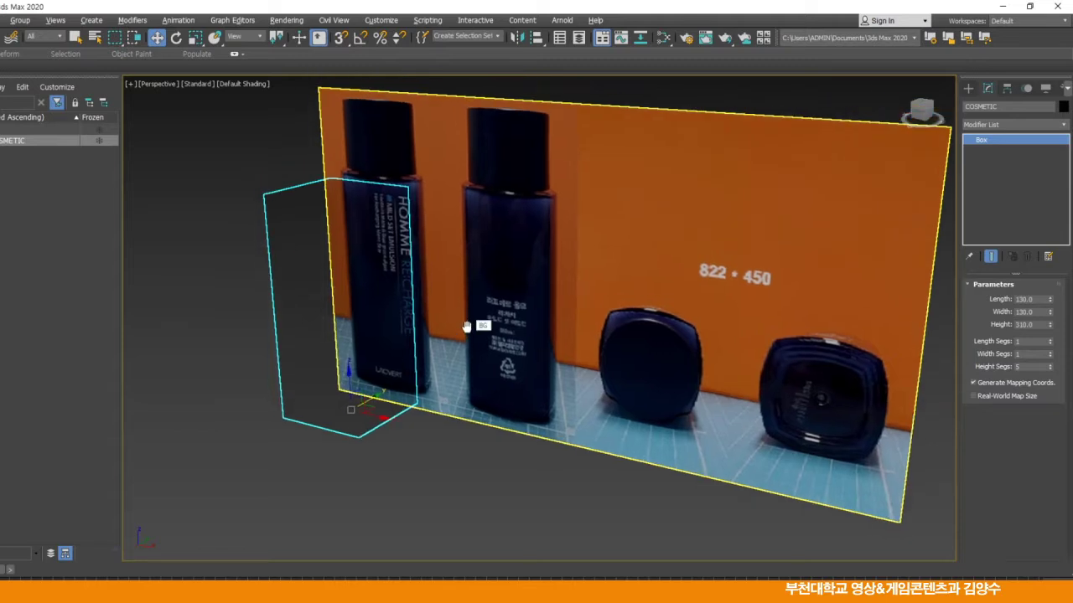
key("alt+w")
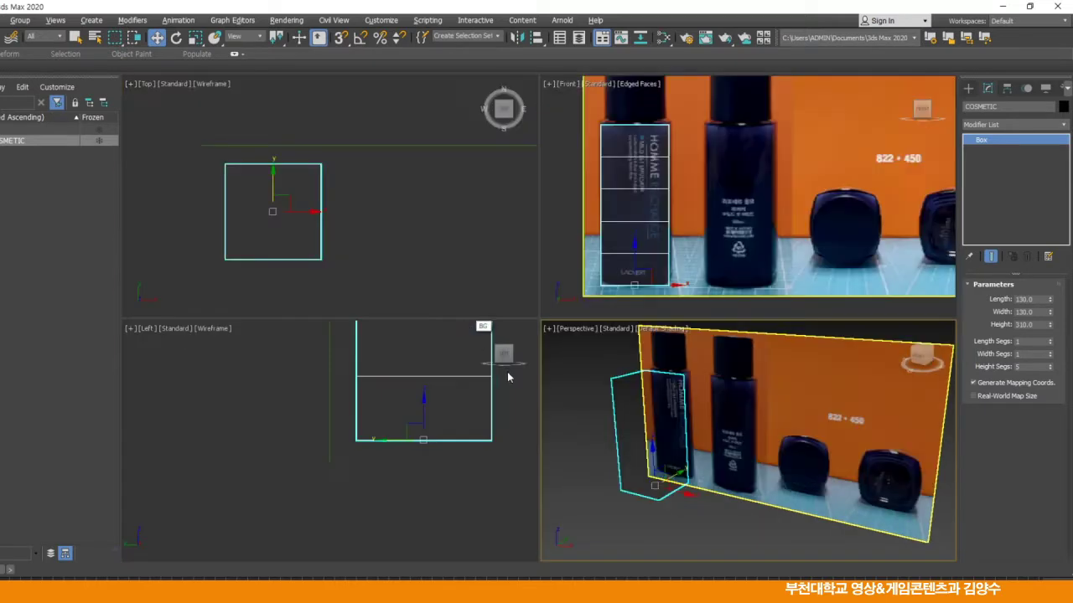
right_click(571, 391)
left_click(561, 399)
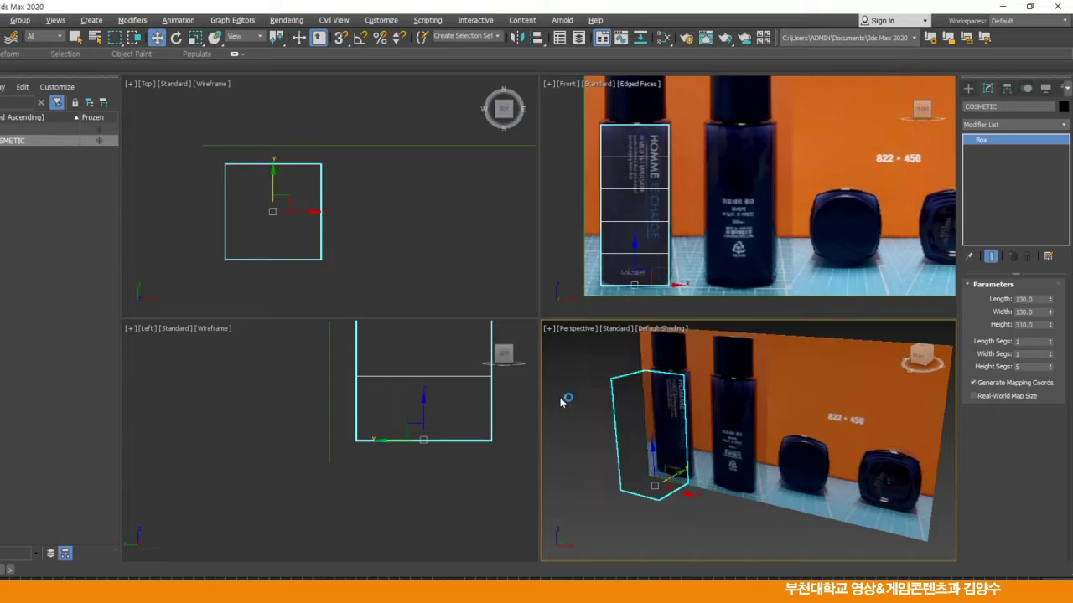
key("alt+w")
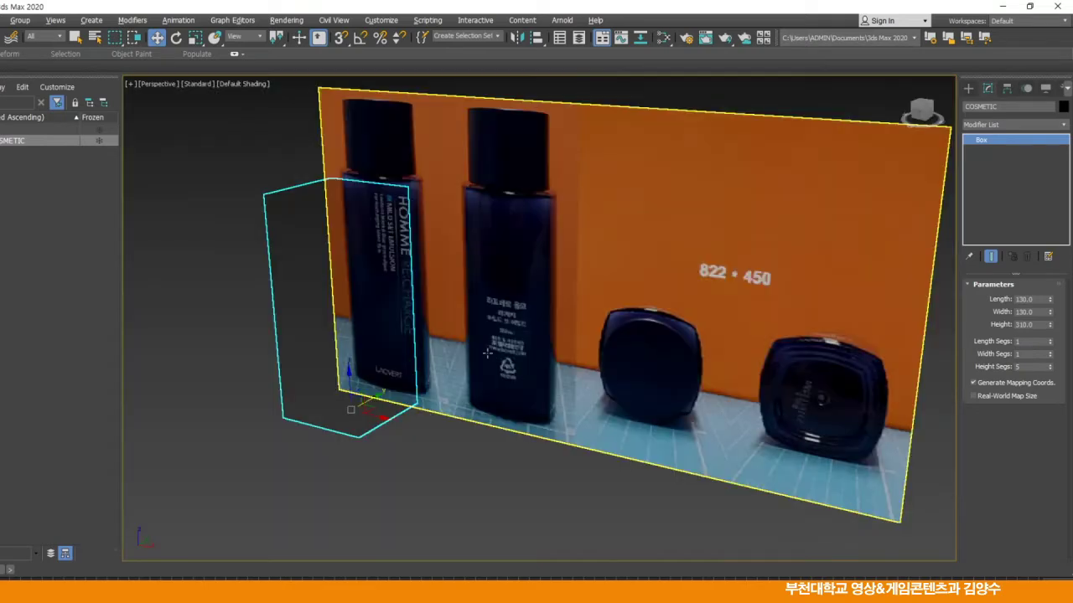
key("F4")
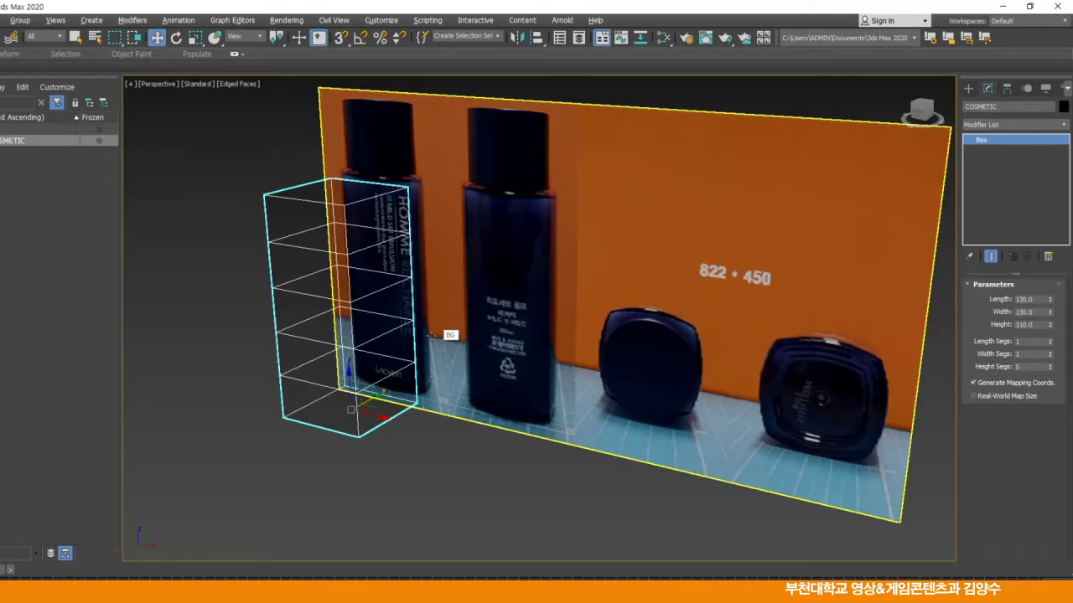
Set both the length segments and width segments of the COSMETIC box to 2
middle_click_drag(372, 302, 354, 287, "alt")
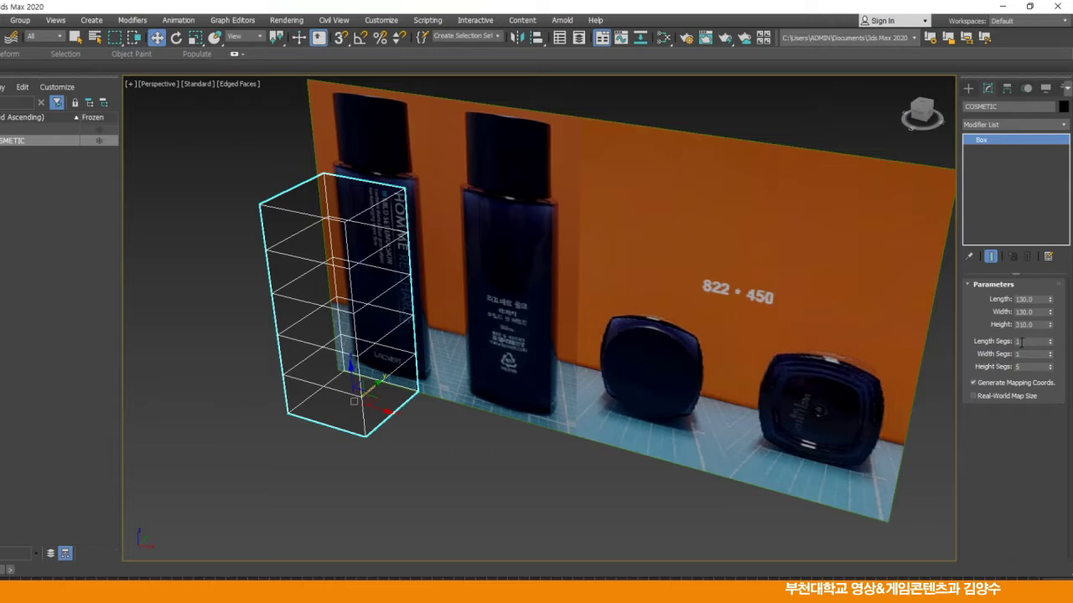
left_click(1050, 340)
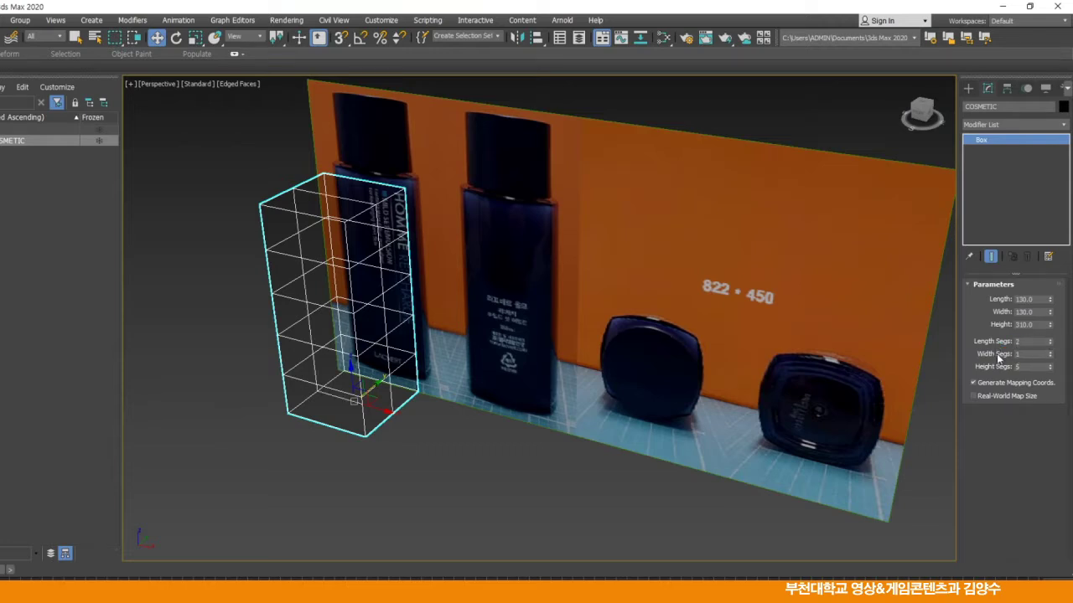
left_click(1050, 351)
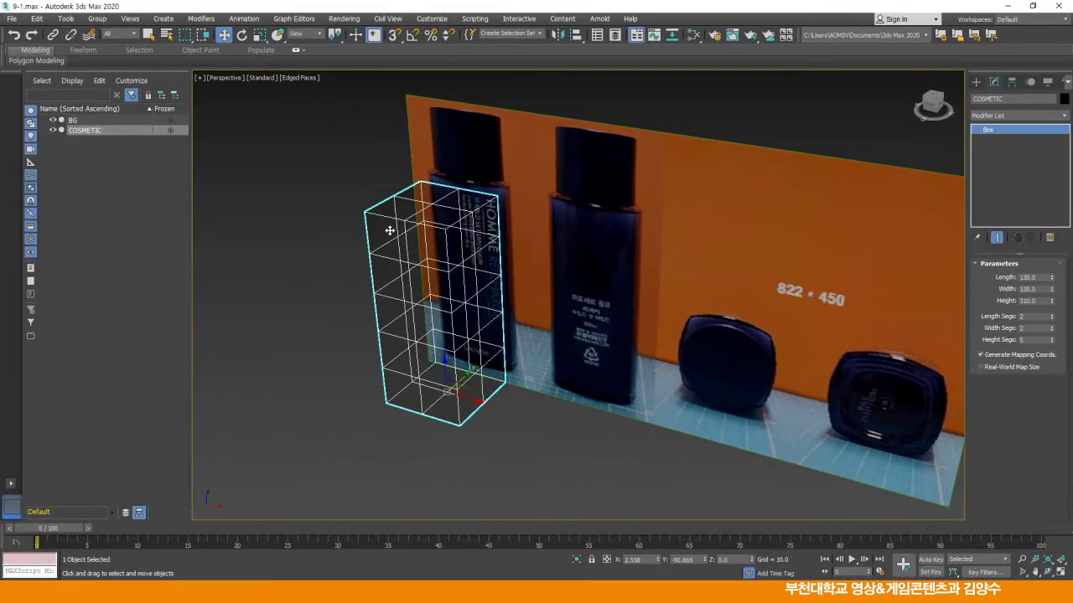
Make the COSMETIC box opaque again in its object properties, setting the visibility value to 1
right_click(390, 237)
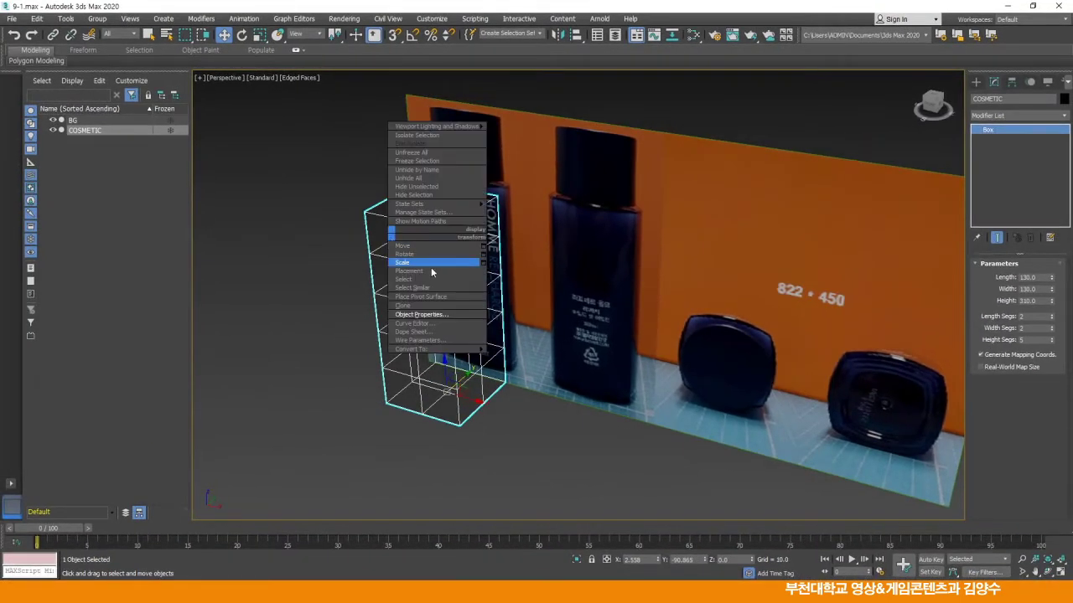
left_click(421, 314)
left_click_drag(583, 265, 548, 265)
type("1")
key("Return")
left_click(573, 452)
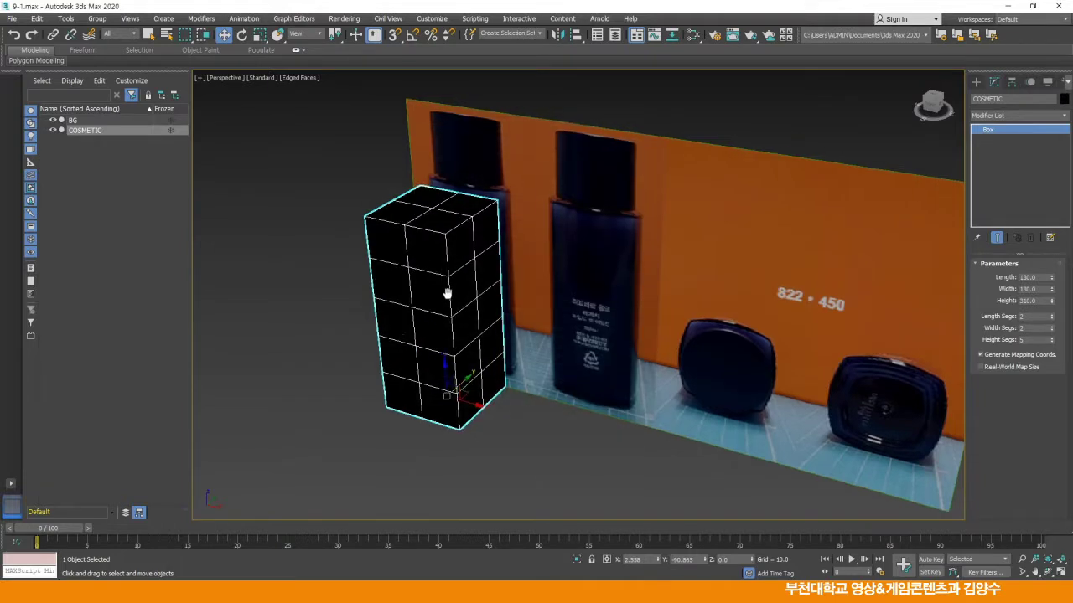
middle_click_drag(478, 273, 513, 280, "alt")
scroll(488, 292, "up", 3)
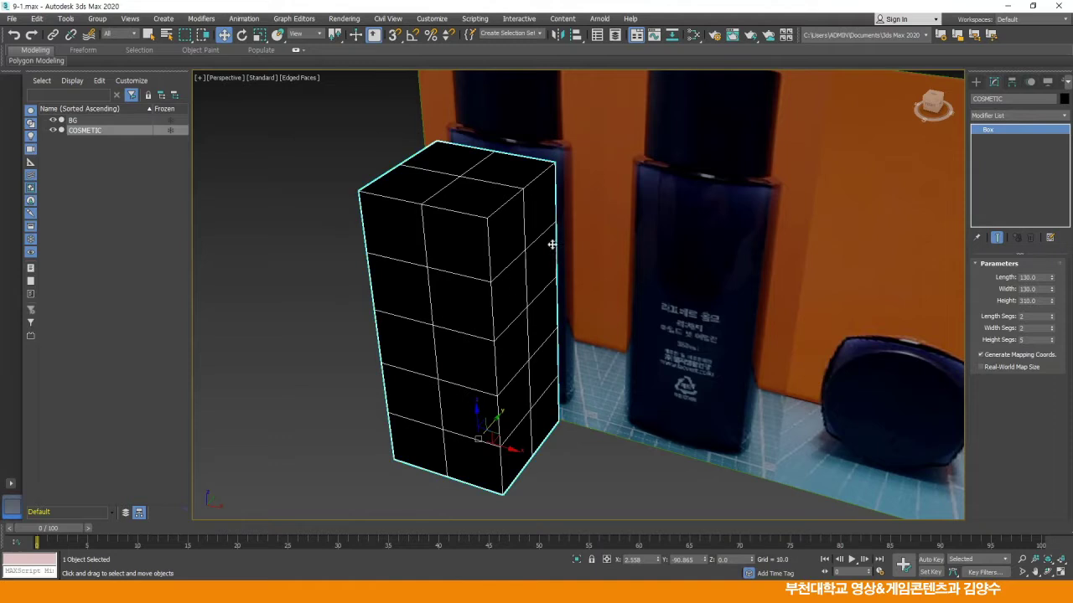
Create a new Standard material in the Slate Material Editor and assign it to the COSMETIC box
left_click(693, 34)
middle_click_drag(377, 140, 302, 157)
scroll(337, 142, "down", 2)
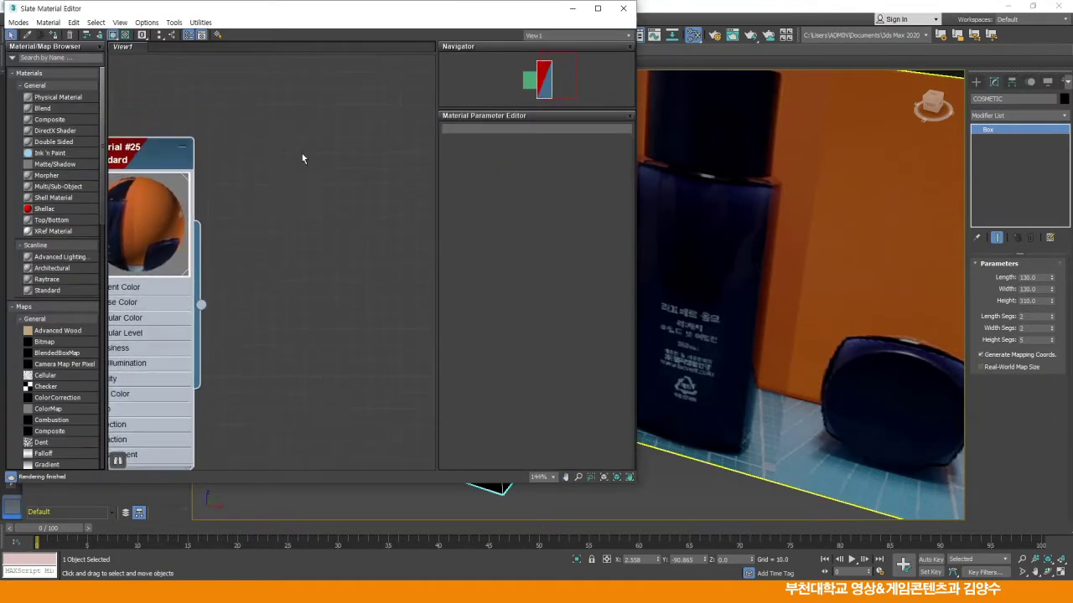
right_click(289, 141)
mouse_move(327, 149)
mouse_move(424, 161)
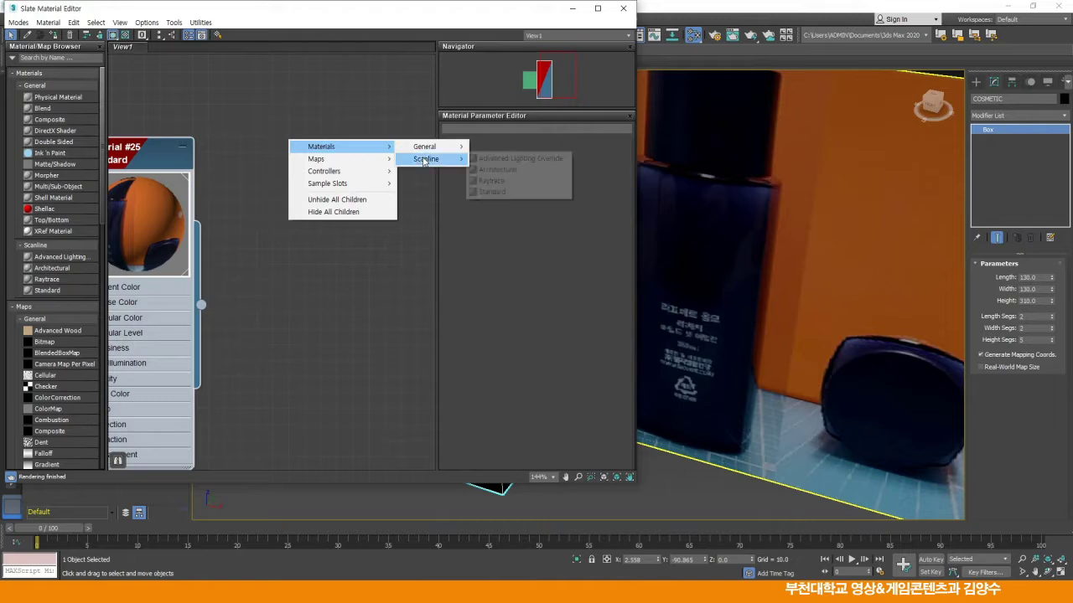
left_click(480, 192)
left_click_drag(291, 144, 319, 133)
double_click(272, 150)
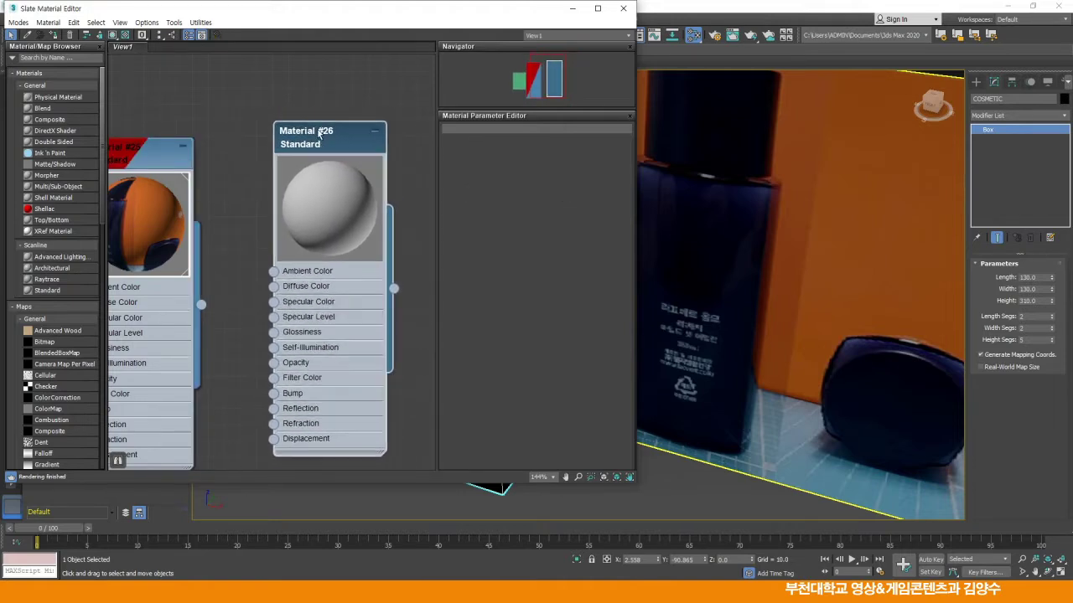
left_click(54, 36)
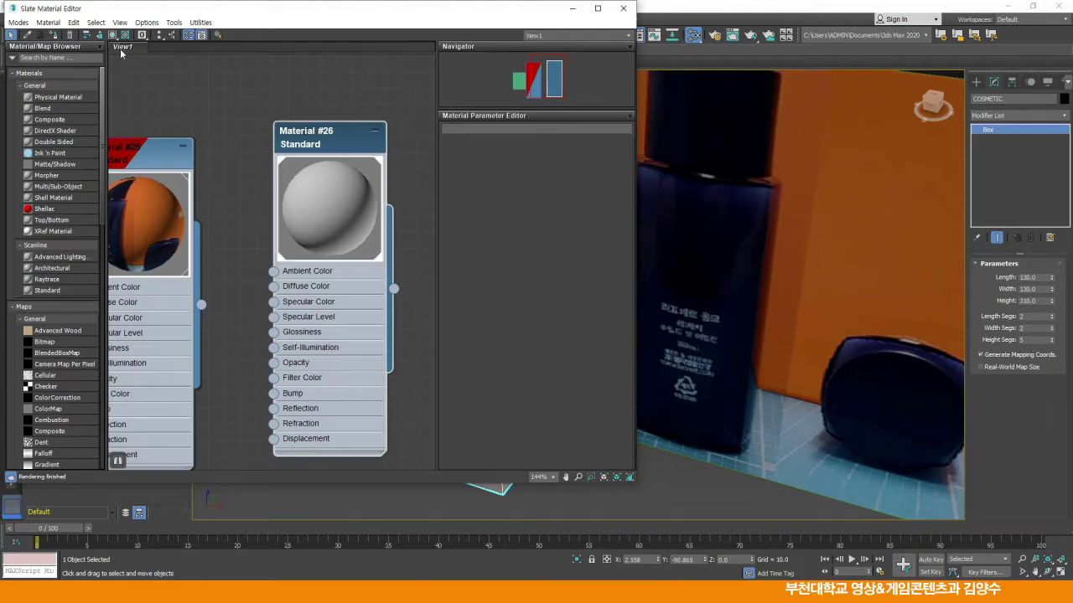
left_click(623, 9)
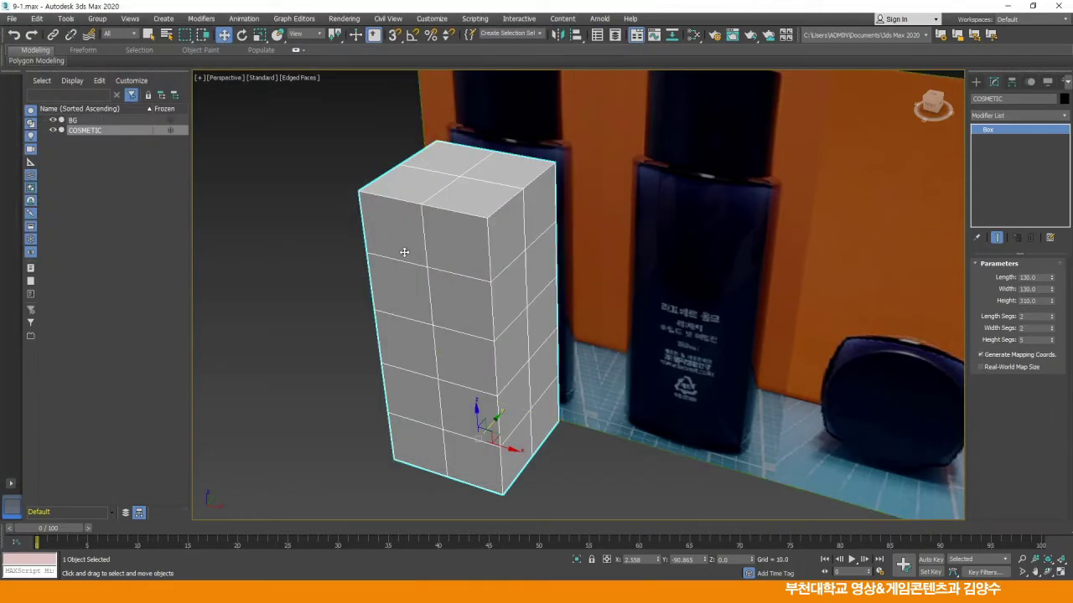
Fit the whole scene in all four views and convert the COSMETIC box to an Editable Poly
left_click(312, 229)
left_click(433, 242)
mouse_move(442, 269)
middle_mouse_down()
mouse_move(440, 257)
mouse_move(437, 267)
middle_mouse_up()
key("alt+w")
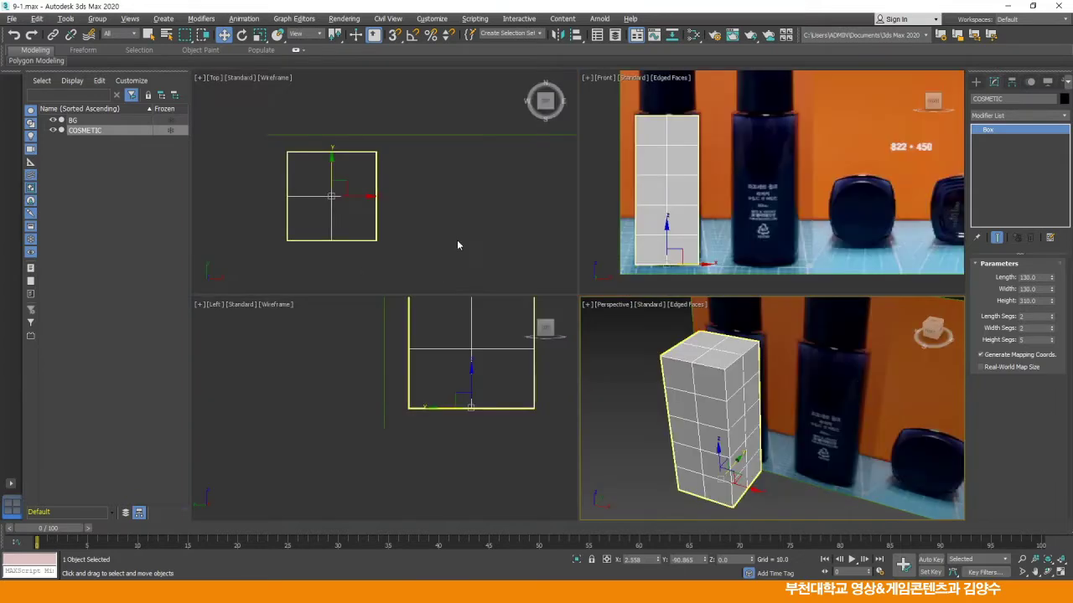
key("ctrl+shift+z")
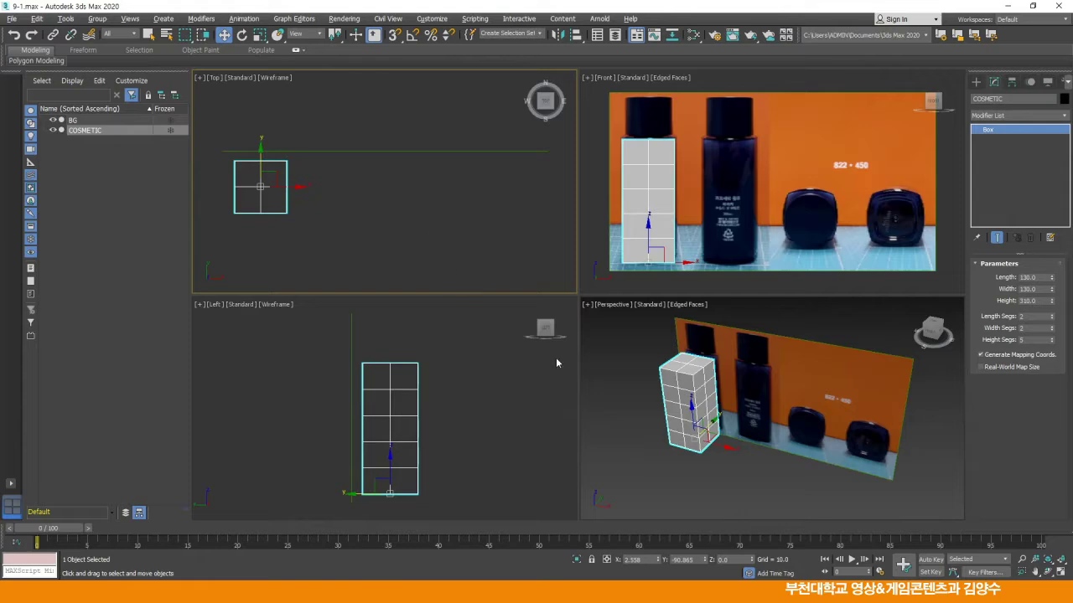
mouse_move(673, 396)
middle_mouse_down()
mouse_move(675, 411)
mouse_move(674, 400)
middle_mouse_up()
scroll(675, 412, "up", 3)
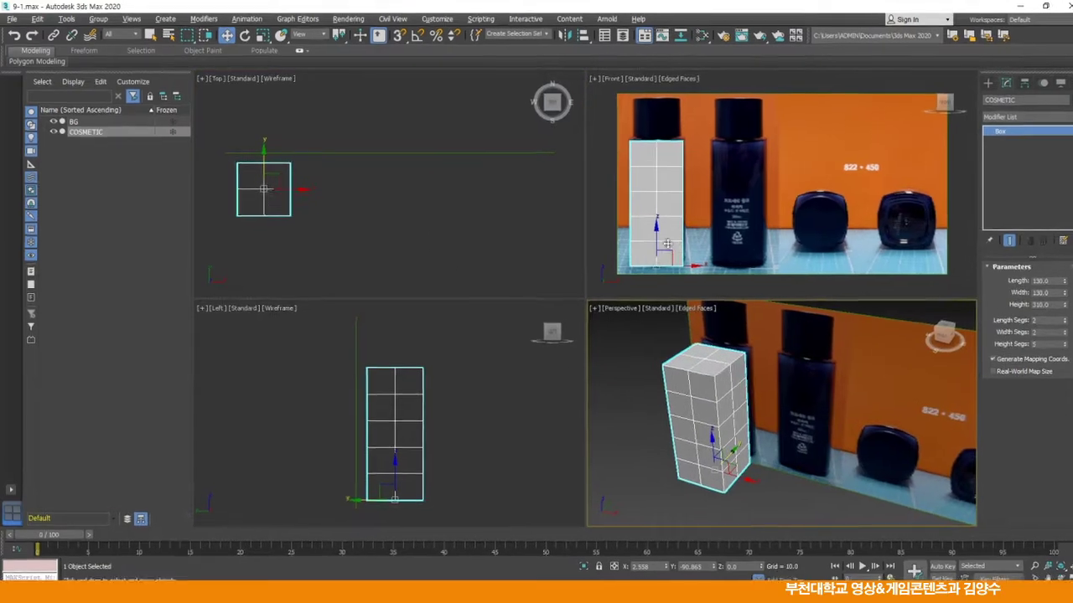
middle_click_drag(301, 226, 403, 235)
right_click(479, 207)
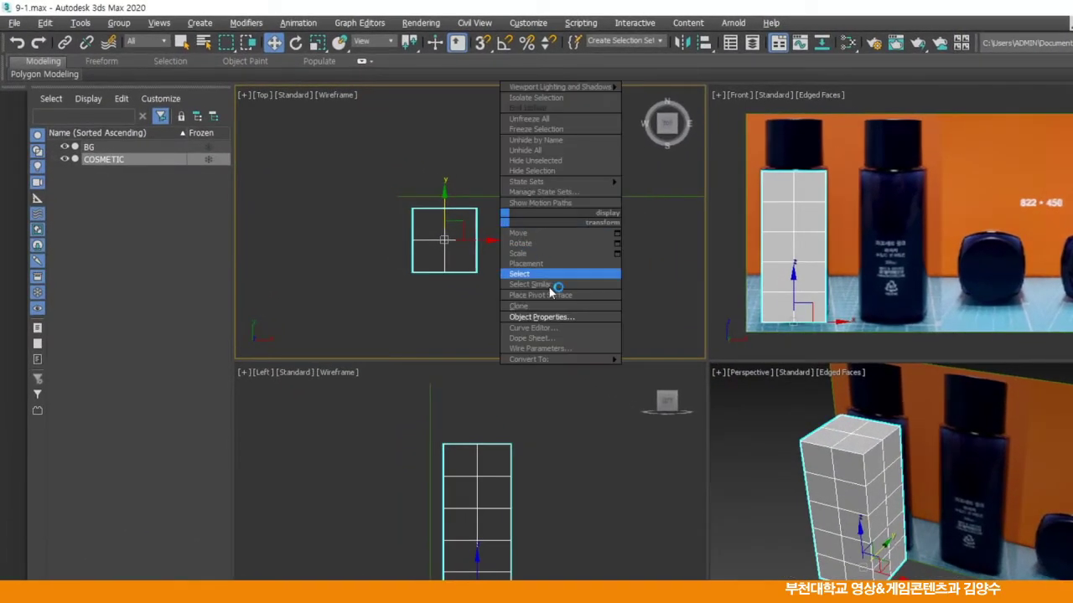
mouse_move(533, 340)
left_click(671, 370)
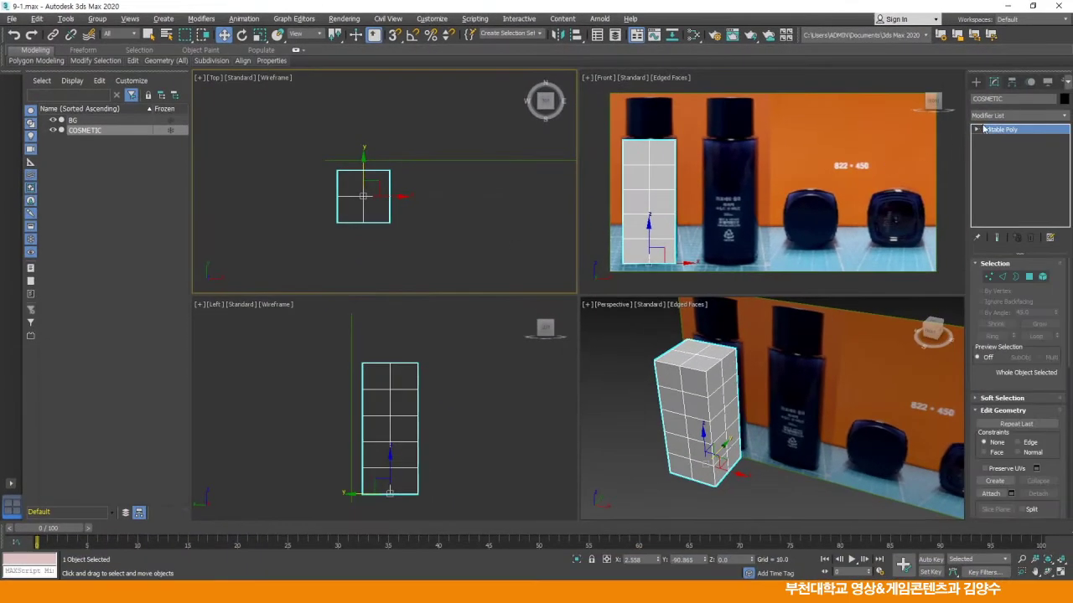
Delete the four polygons that close the top of the COSMETIC box, using window selection in the front view
left_click(977, 129)
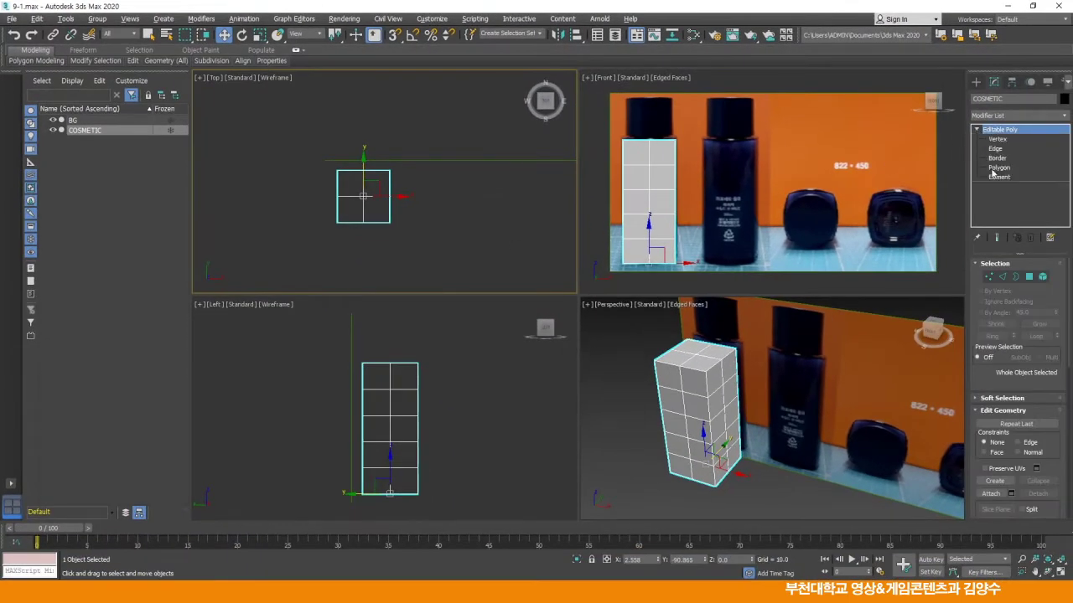
left_click(998, 168)
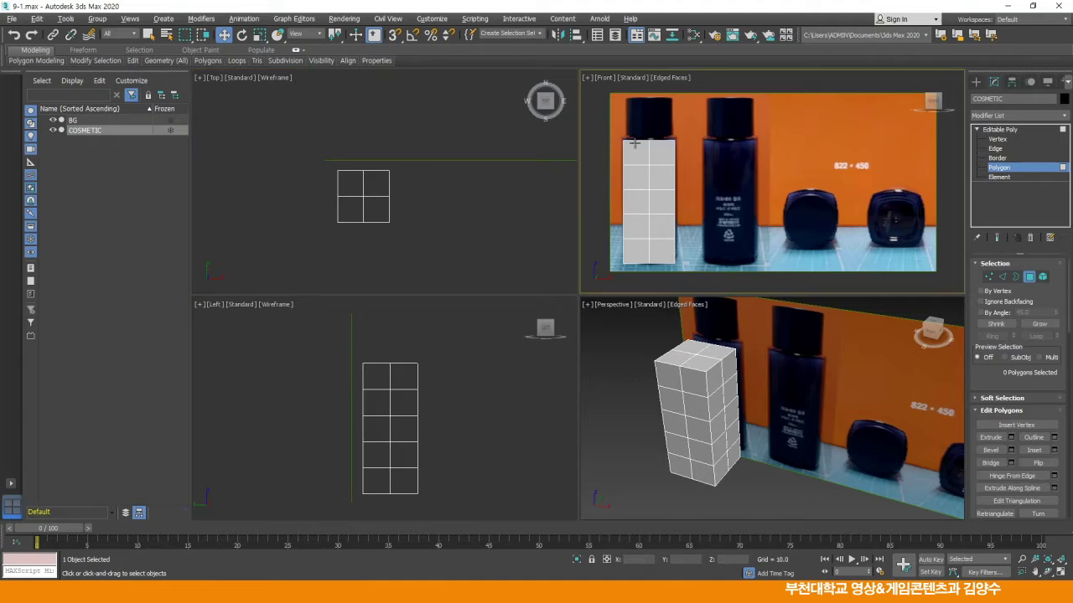
scroll(603, 172, "up", 5)
middle_click_drag(654, 170, 664, 179)
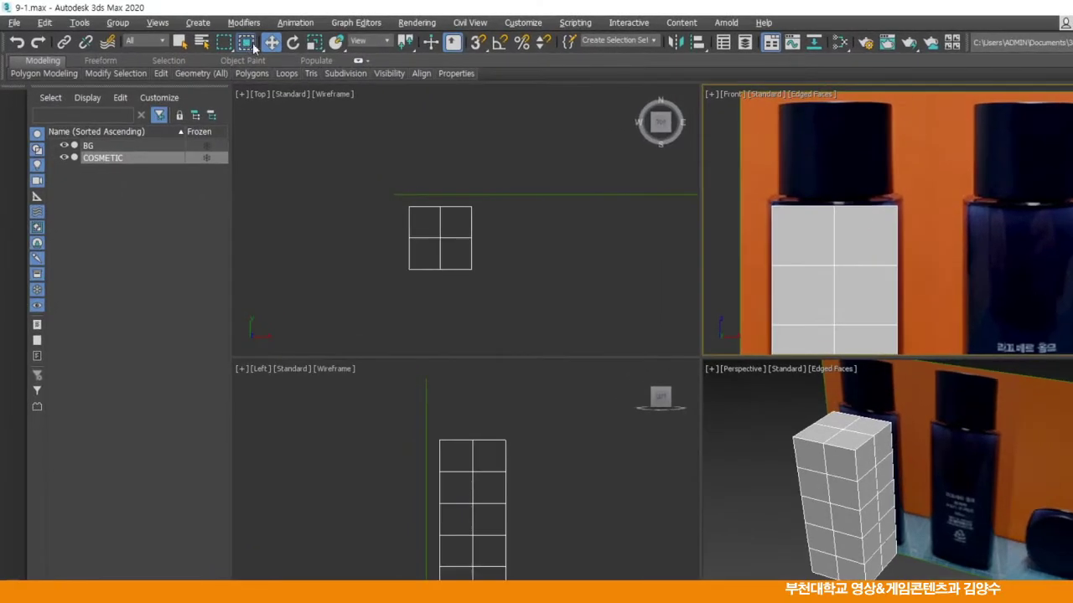
left_click_drag(730, 175, 925, 223)
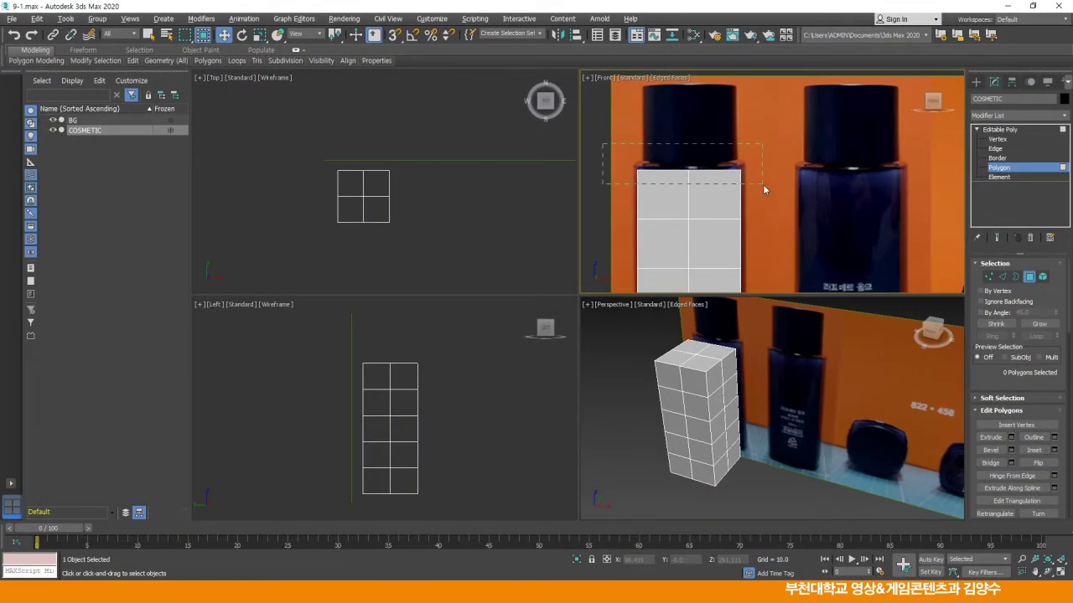
left_click_drag(763, 185, 761, 186)
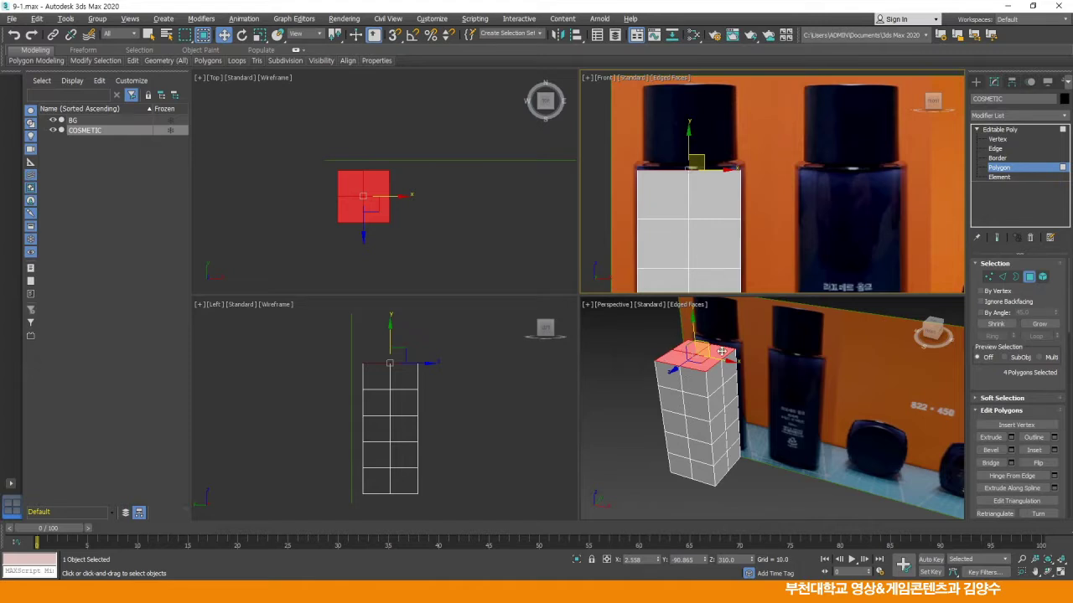
left_click(489, 328)
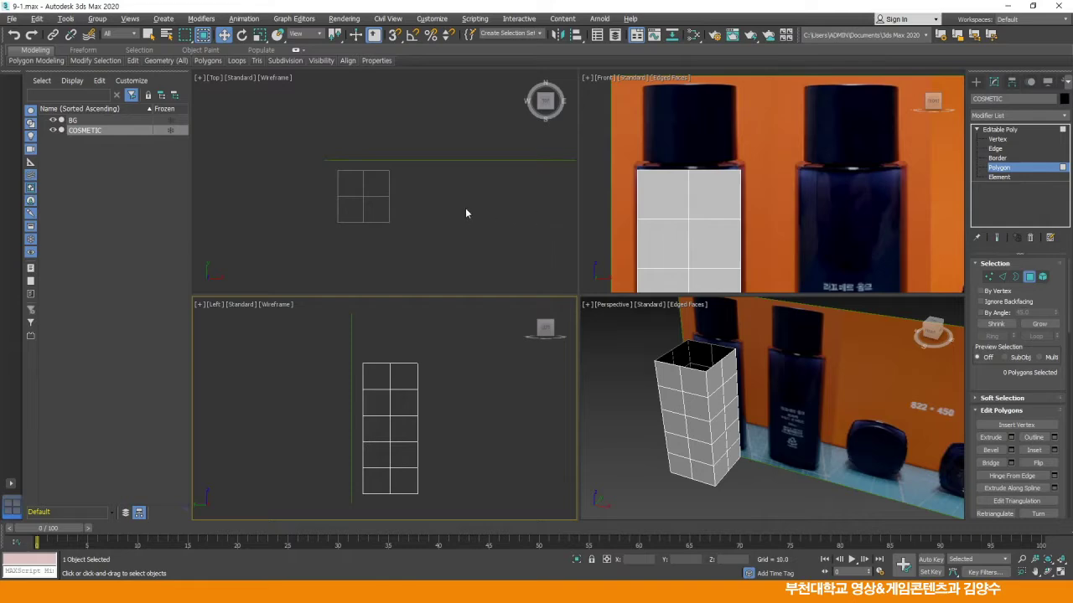
Examine the open-topped box from several angles in the perspective view
middle_click_drag(702, 374, 692, 380)
key("alt+w")
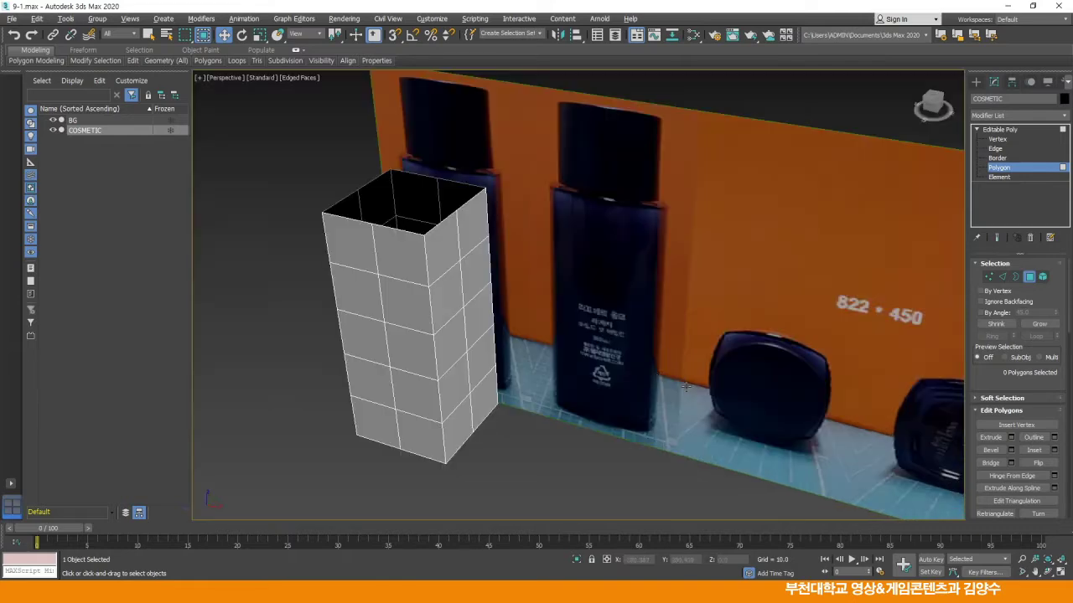
middle_click_drag(400, 220, 502, 242, "alt")
middle_click_drag(394, 264, 493, 275)
middle_click_drag(554, 291, 467, 286, "alt")
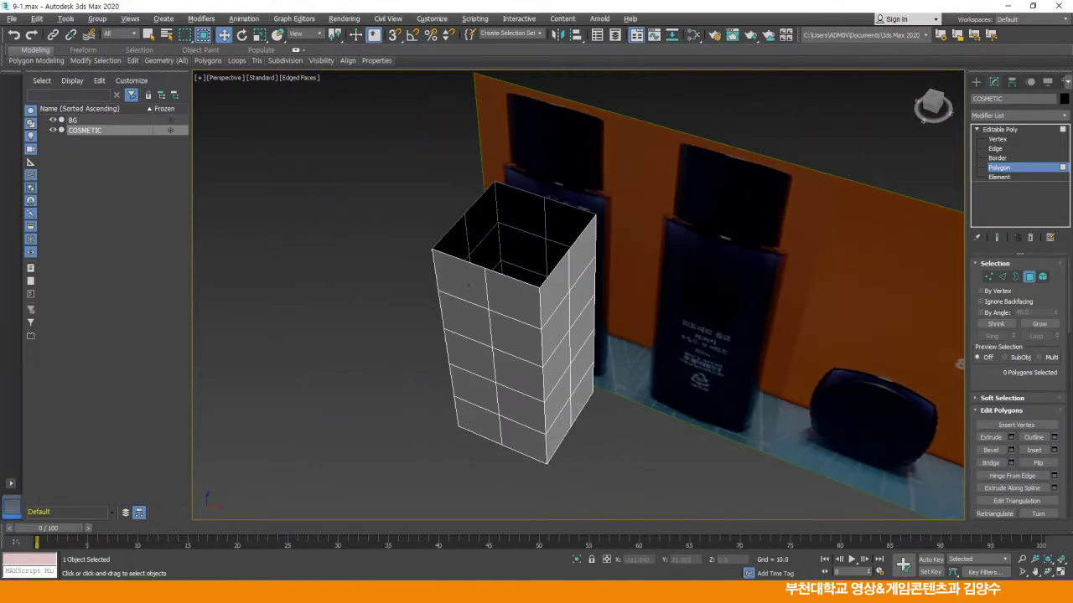
middle_click_drag(506, 243, 532, 300, "alt")
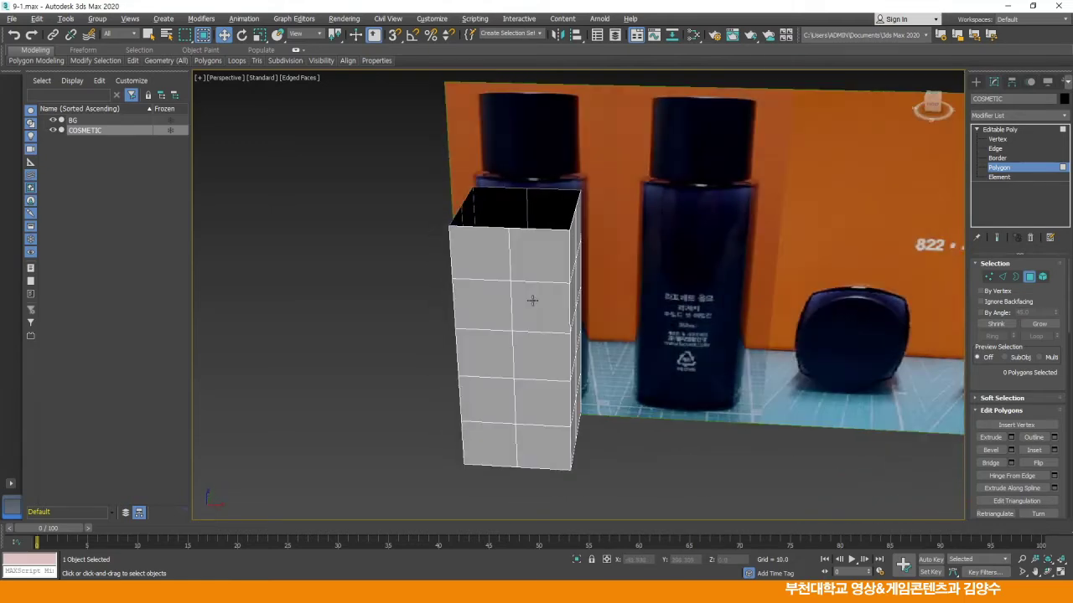
key("alt+w")
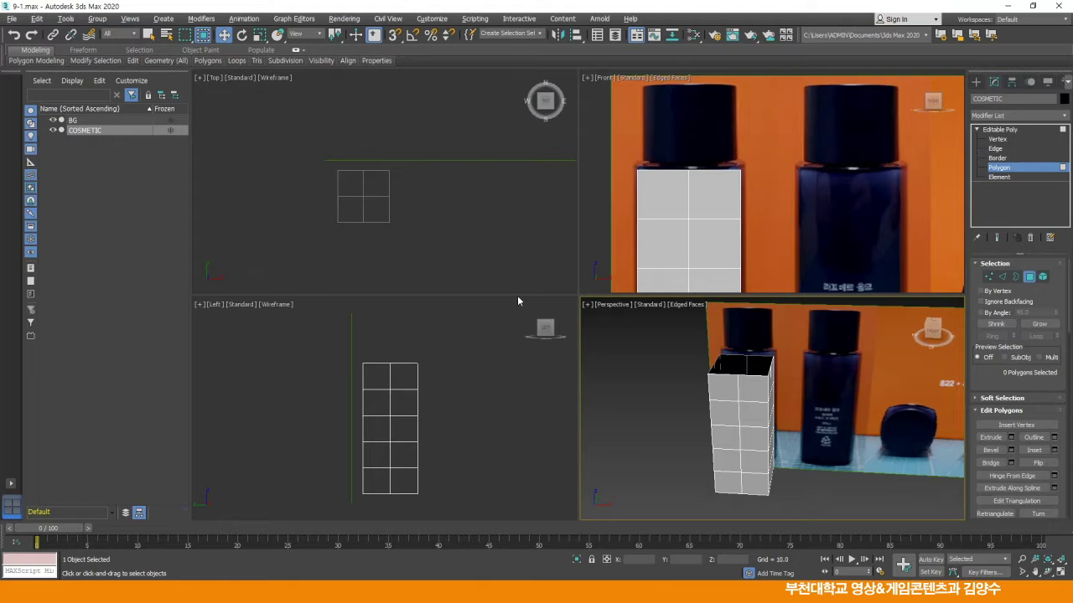
Select all vertices along the middle lines of the COSMETIC box in the top view, leaving the four corner columns unselected
middle_click(436, 230)
key("alt+w")
middle_click_drag(567, 306, 556, 257)
left_click(997, 139)
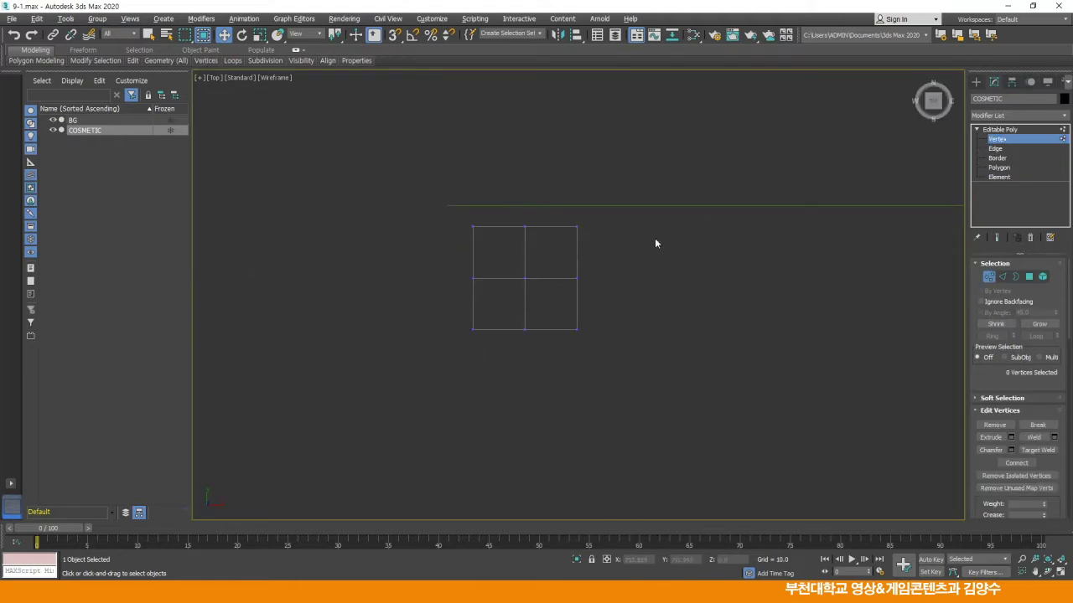
left_click_drag(524, 286, 625, 285)
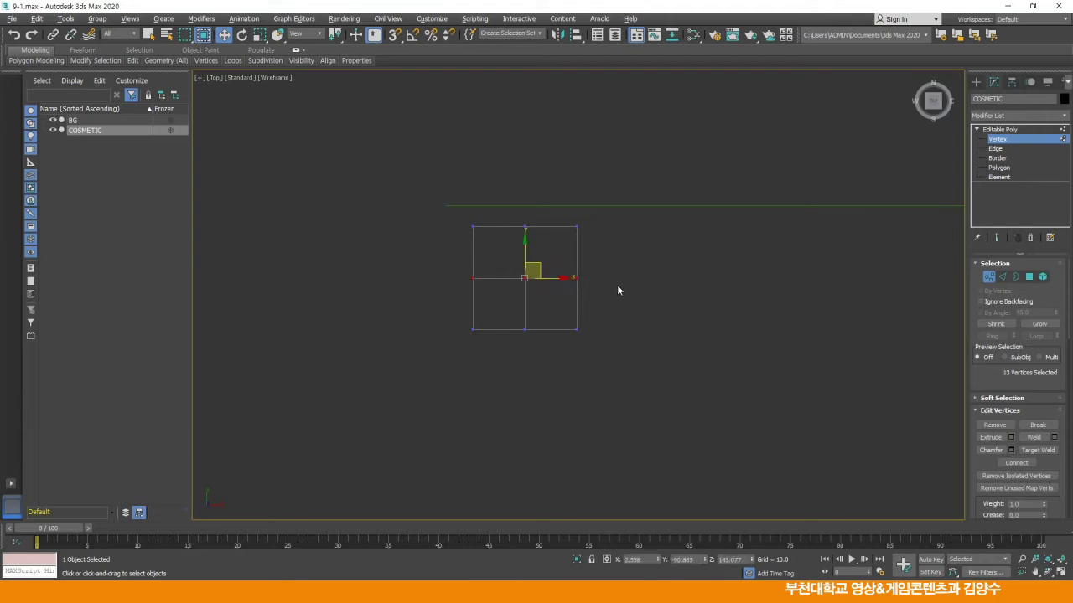
left_click_drag(514, 205, 530, 298)
left_click_drag(533, 352, 537, 352, "ctrl")
scroll(544, 318, "up", 6)
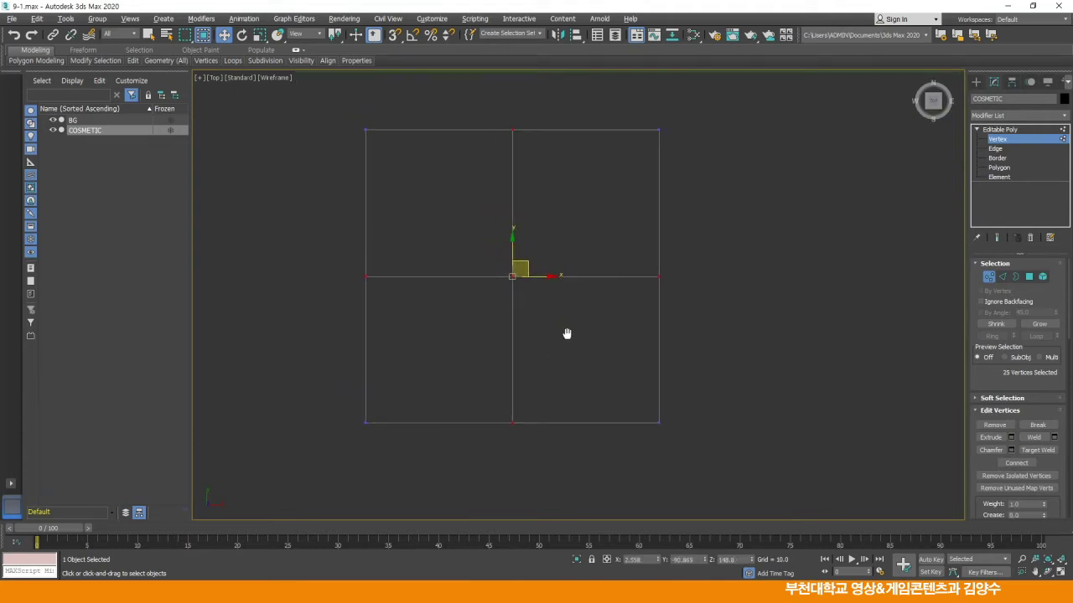
Scale the selected middle vertices slightly outward in the XY plane so the four sides bulge, and clear the selection
key("alt+w")
key("alt+w")
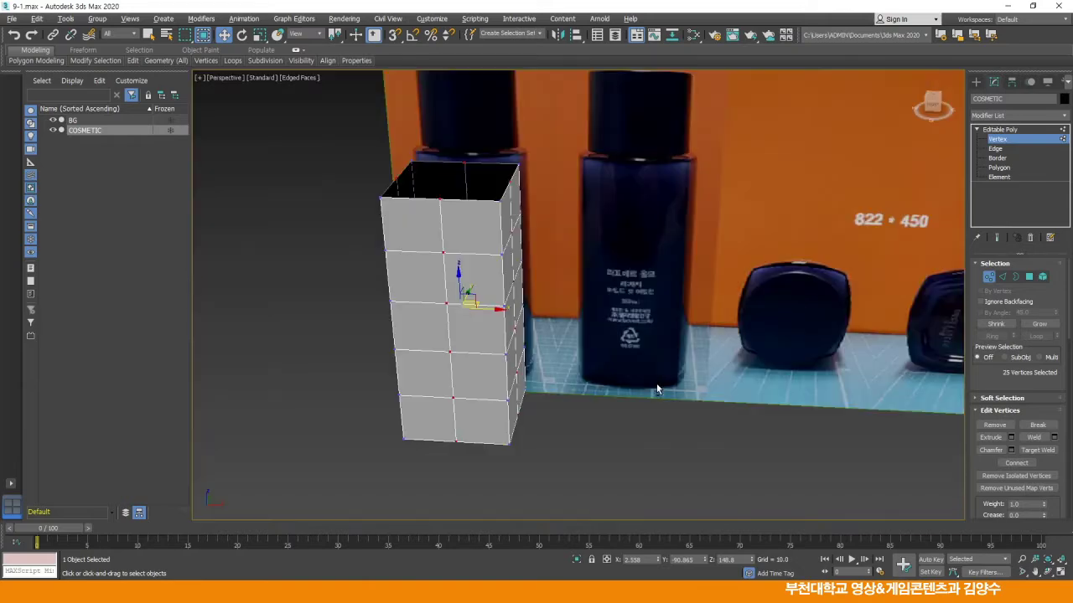
middle_click_drag(521, 299, 478, 347, "alt")
middle_click_drag(561, 276, 416, 330, "alt")
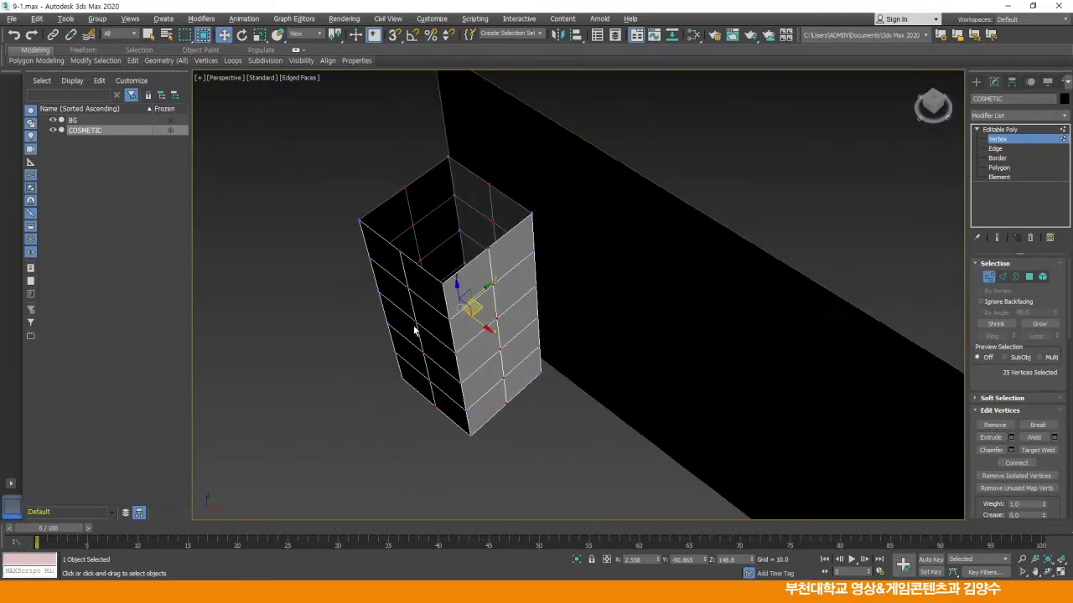
left_click(261, 36)
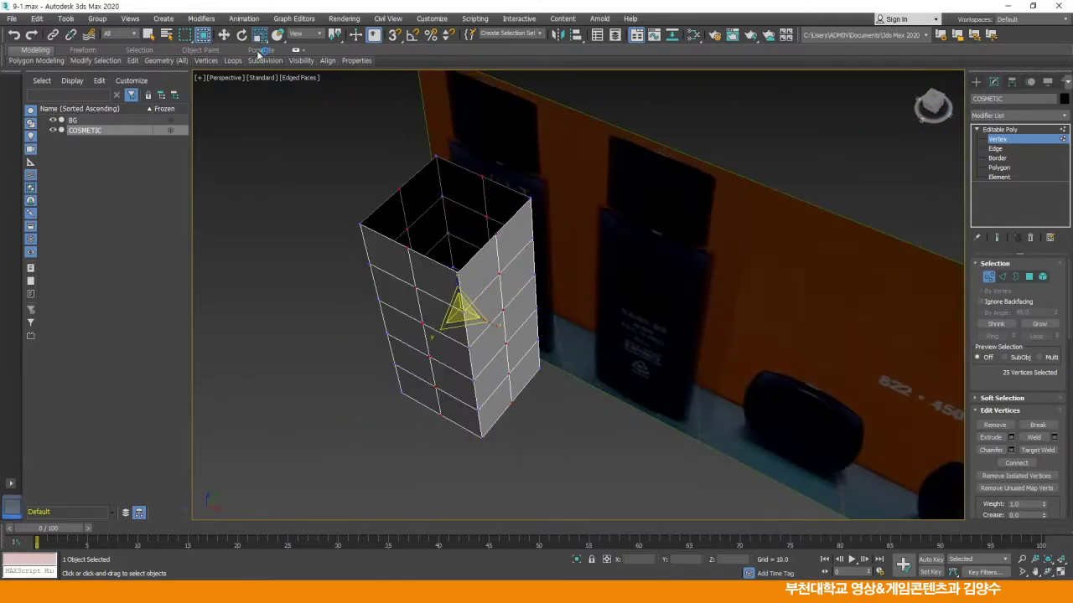
key("alt+w")
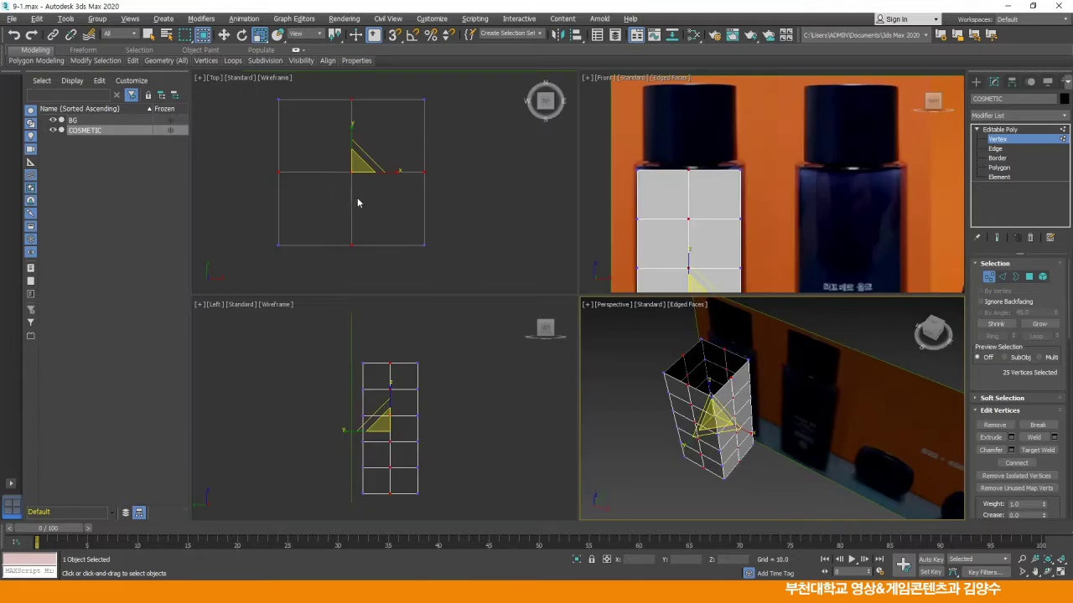
middle_click(452, 160)
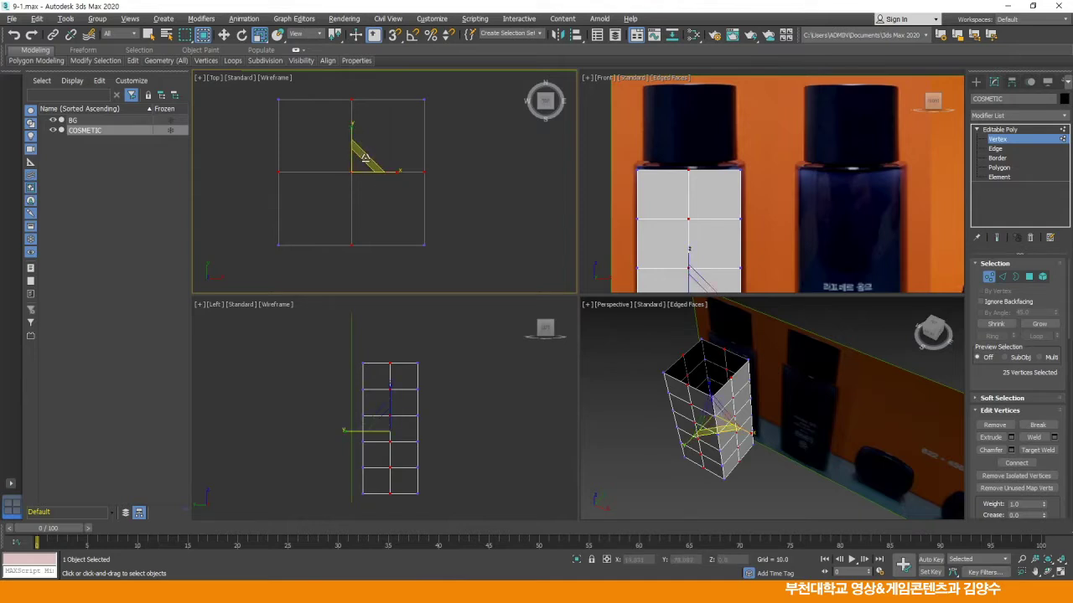
left_click_drag(365, 157, 365, 148)
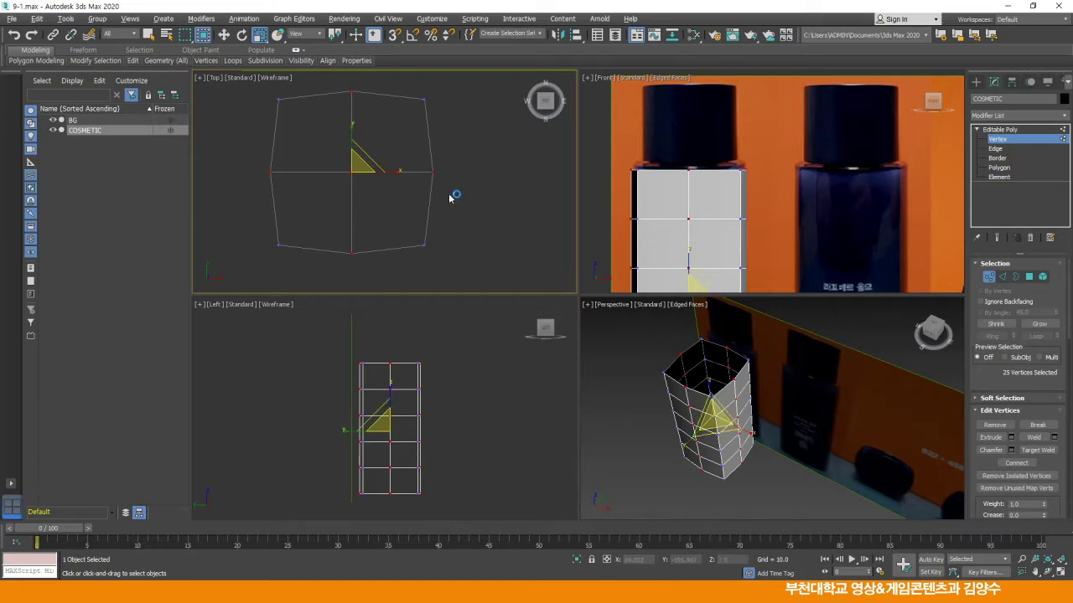
key("w")
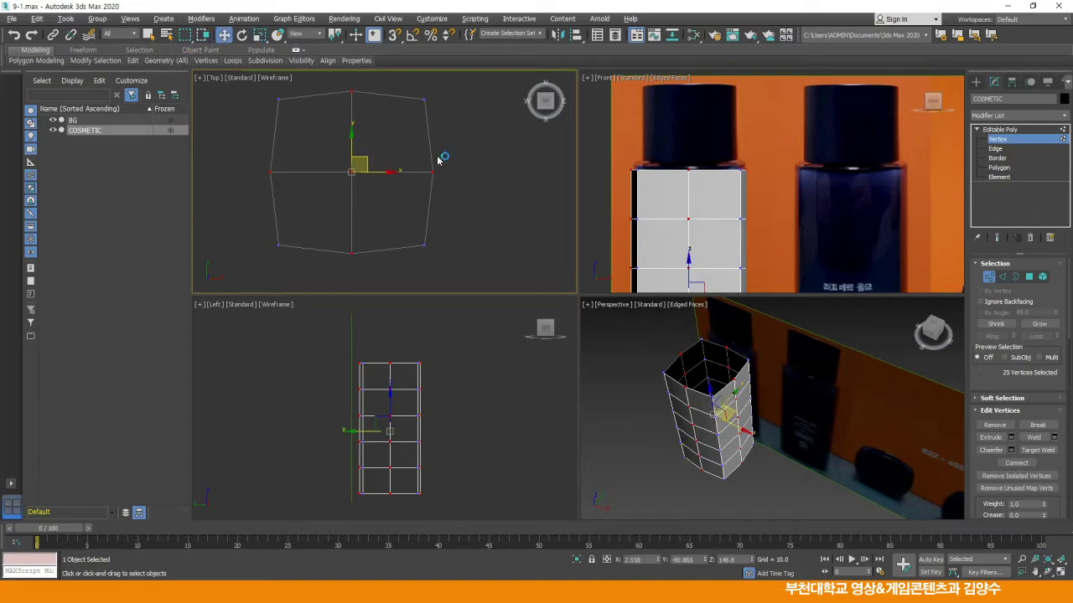
left_click(482, 190)
Inspect the bulged box and its underside, comparing the shape with the bottle photo in the Photos app
scroll(708, 209, "down", 5)
middle_click_drag(706, 202, 697, 140)
middle_click_drag(689, 186, 696, 180)
middle_click_drag(726, 375, 713, 380)
middle_click_drag(429, 215, 436, 225)
middle_click_drag(675, 359, 663, 367)
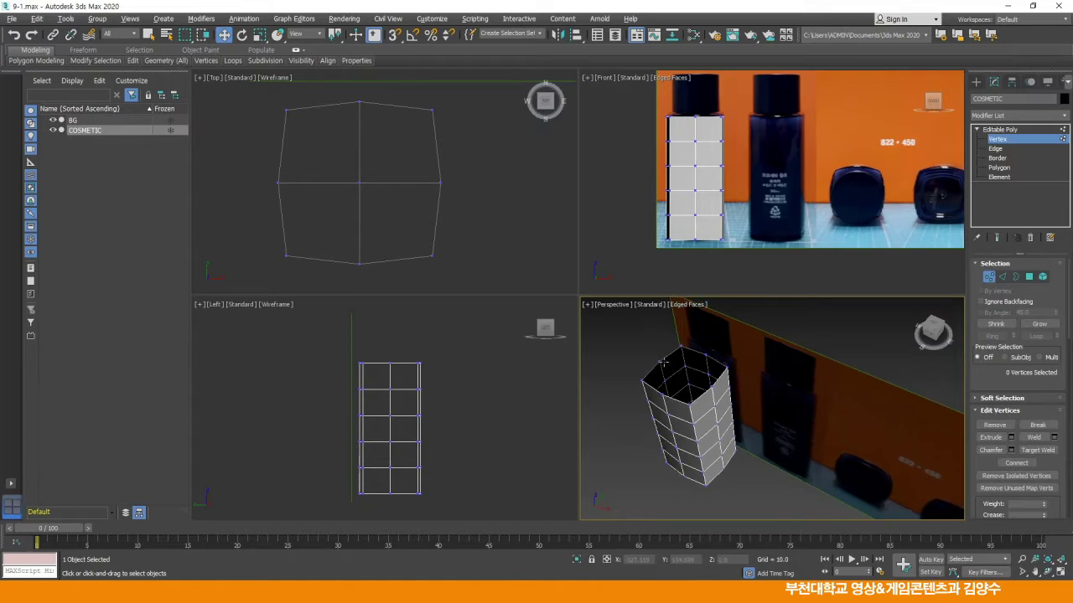
key("alt+w")
middle_click_drag(664, 362, 532, 256, "alt")
middle_click_drag(462, 371, 489, 293)
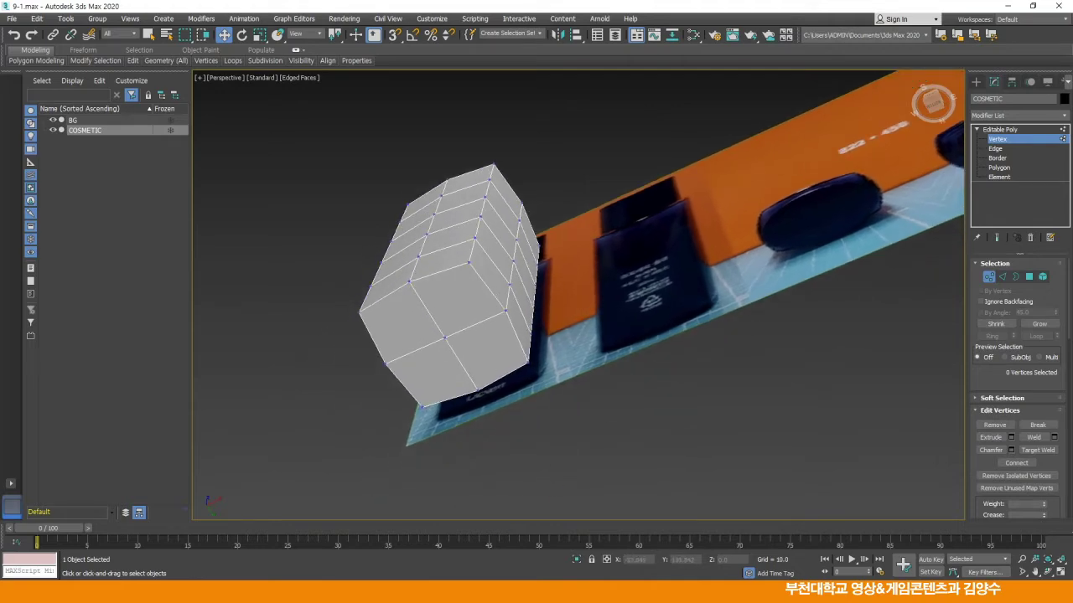
key("alt+Tab")
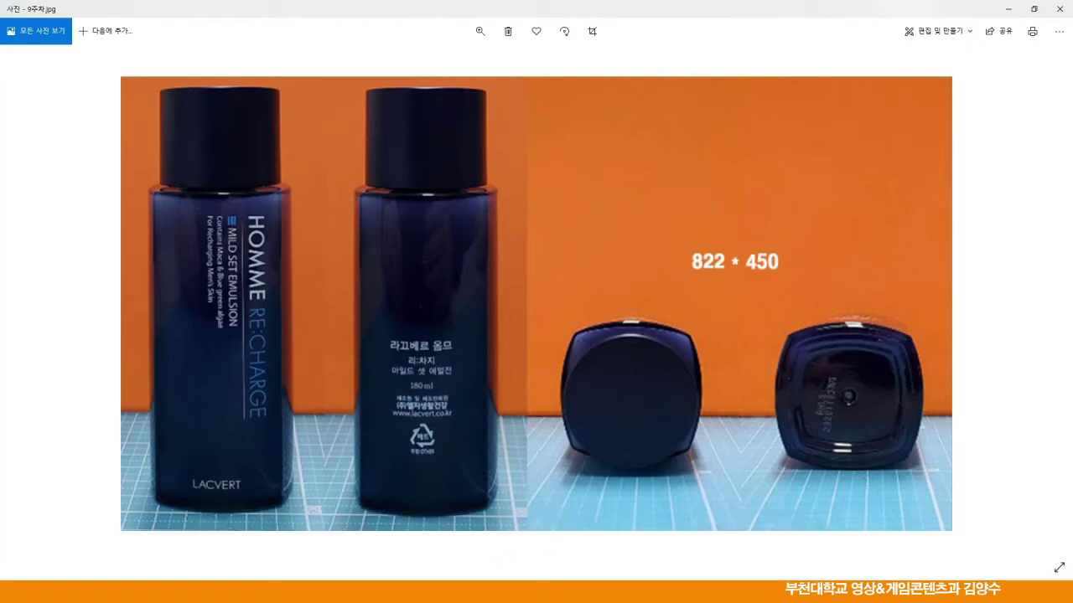
key("alt+Tab")
Select the four polygons on the underside of the COSMETIC box
scroll(464, 364, "up", 3)
middle_click_drag(464, 364, 519, 369)
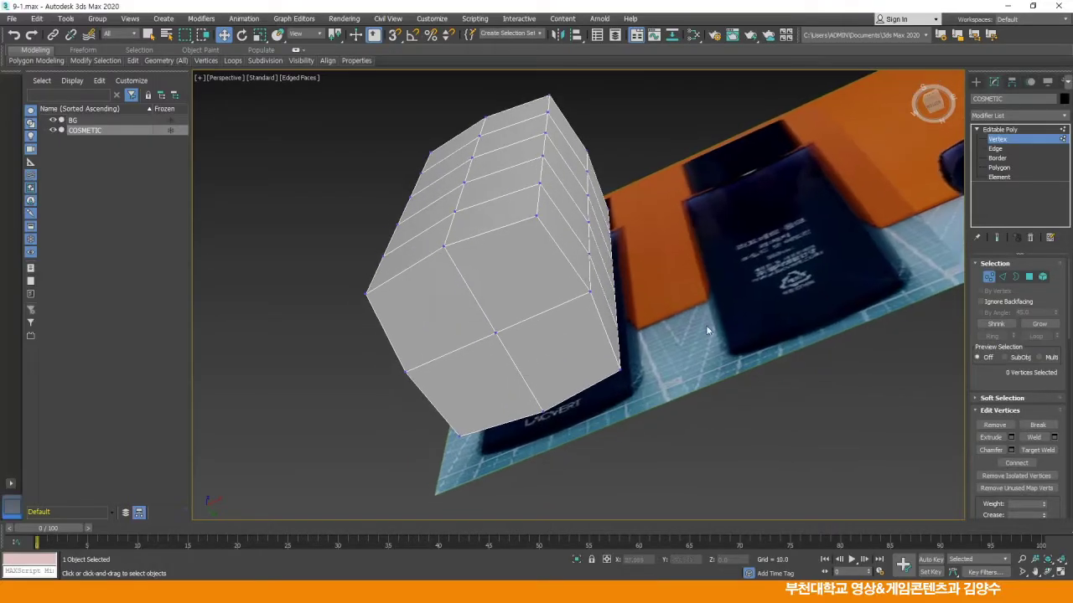
left_click(999, 168)
left_click(430, 297)
left_click(492, 282, "ctrl")
left_click(543, 344, "ctrl")
left_click(480, 375, "ctrl")
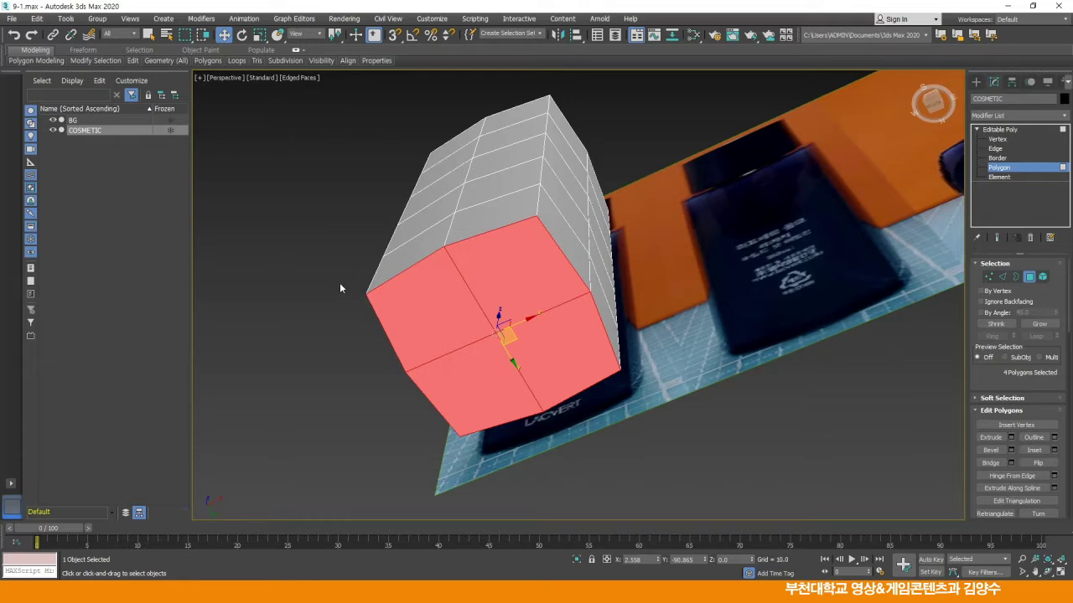
Bevel the four bottom polygons inward with height 0 and outline -7.603, continuing with a further bevel
scroll(509, 319, "up", 3)
right_click(310, 232)
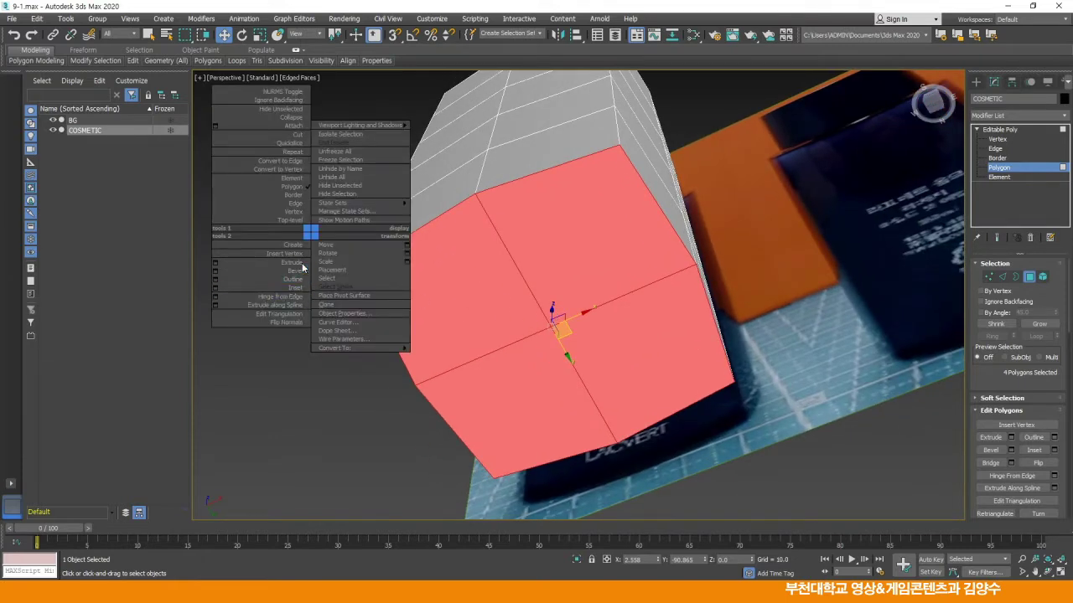
left_click(215, 271)
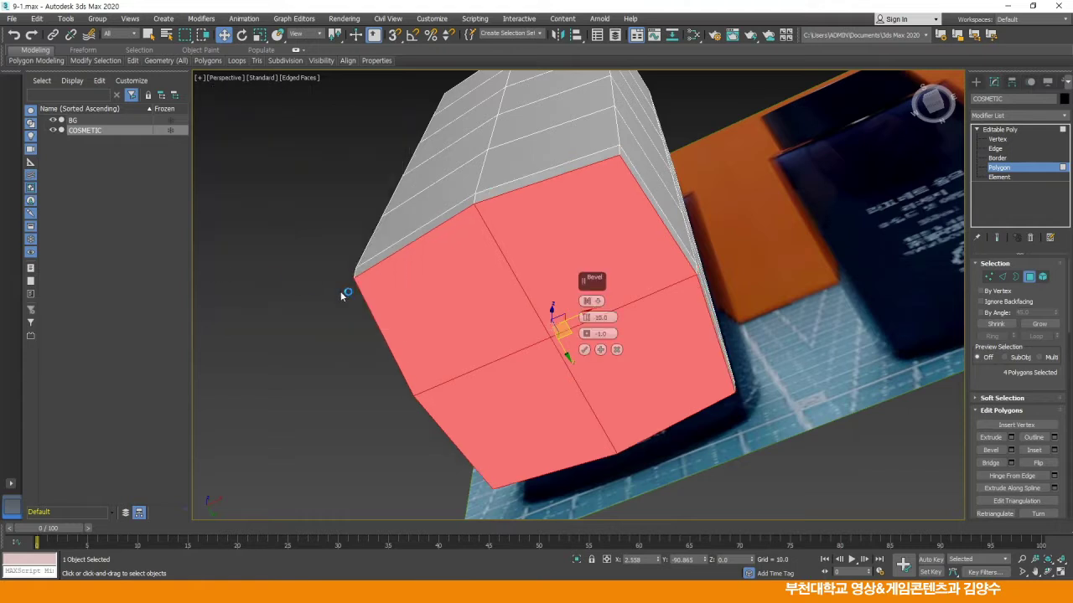
right_click(586, 318)
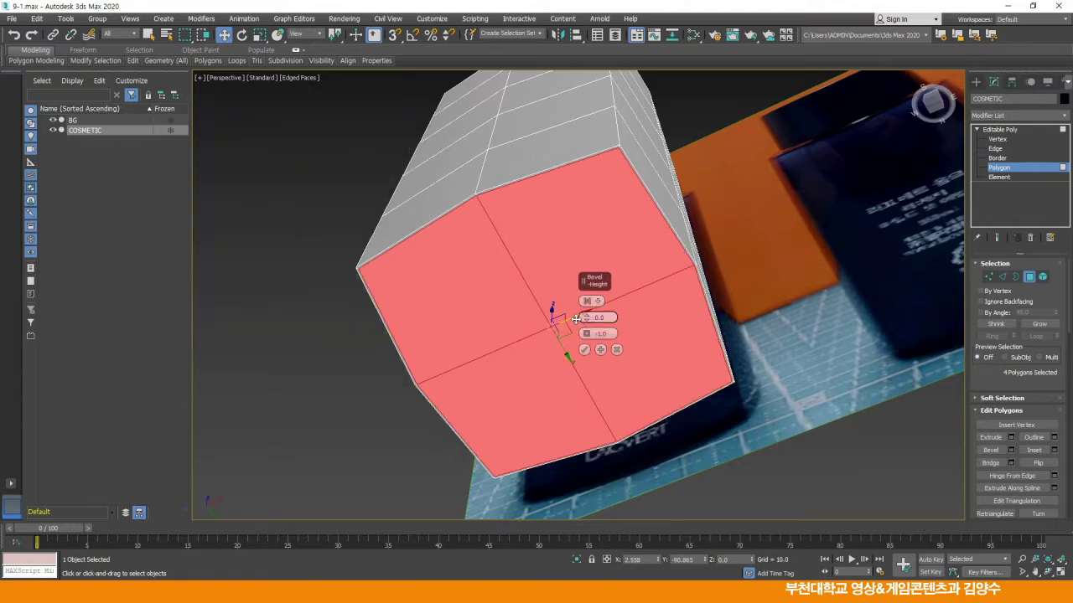
left_click_drag(586, 335, 584, 365)
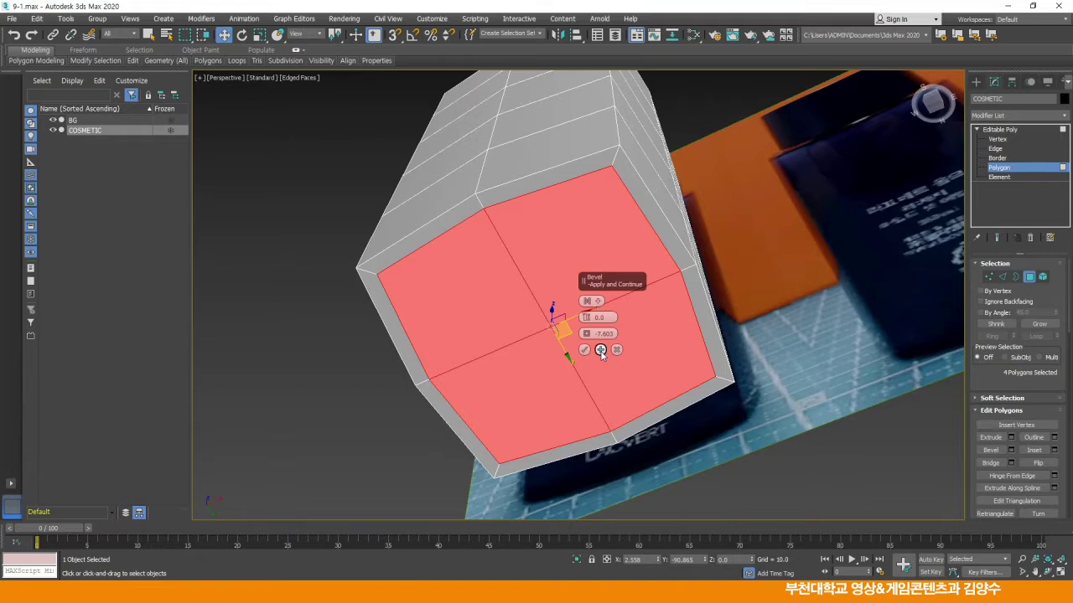
left_click(600, 350)
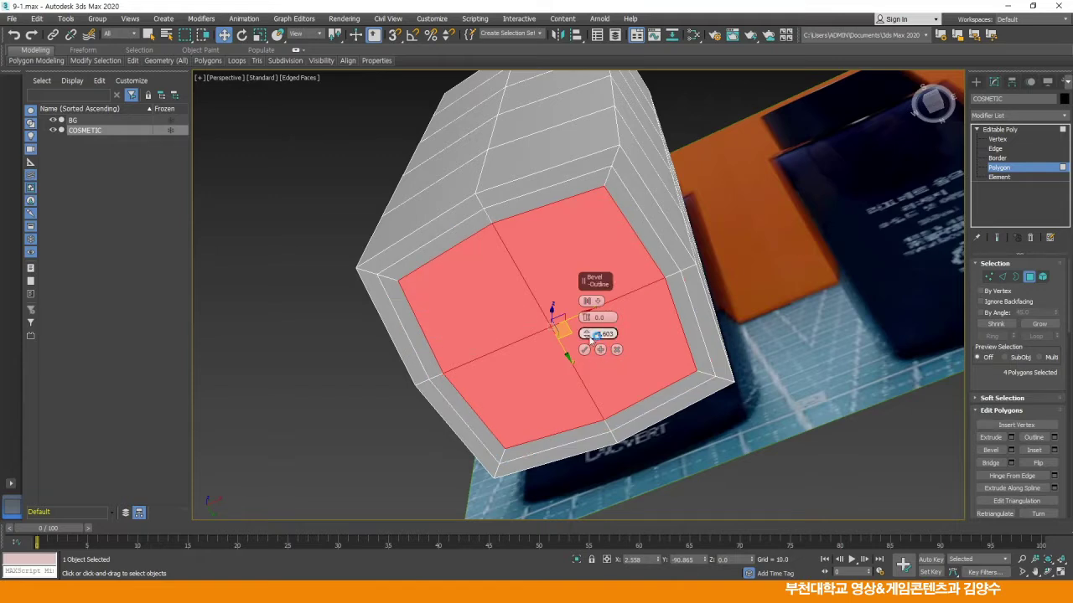
Bevel the bottom polygons inward three more times at height 0, with outlines -11.325, -7.243 and -22.971, and clear the selection
left_click_drag(587, 338, 584, 354)
left_click(601, 352)
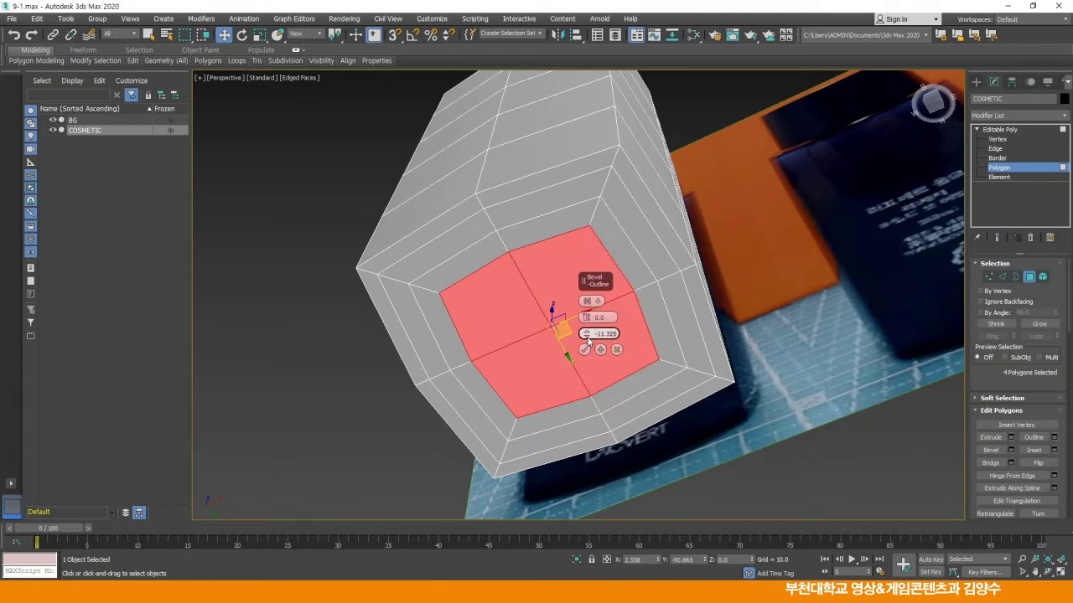
left_click_drag(588, 340, 587, 318)
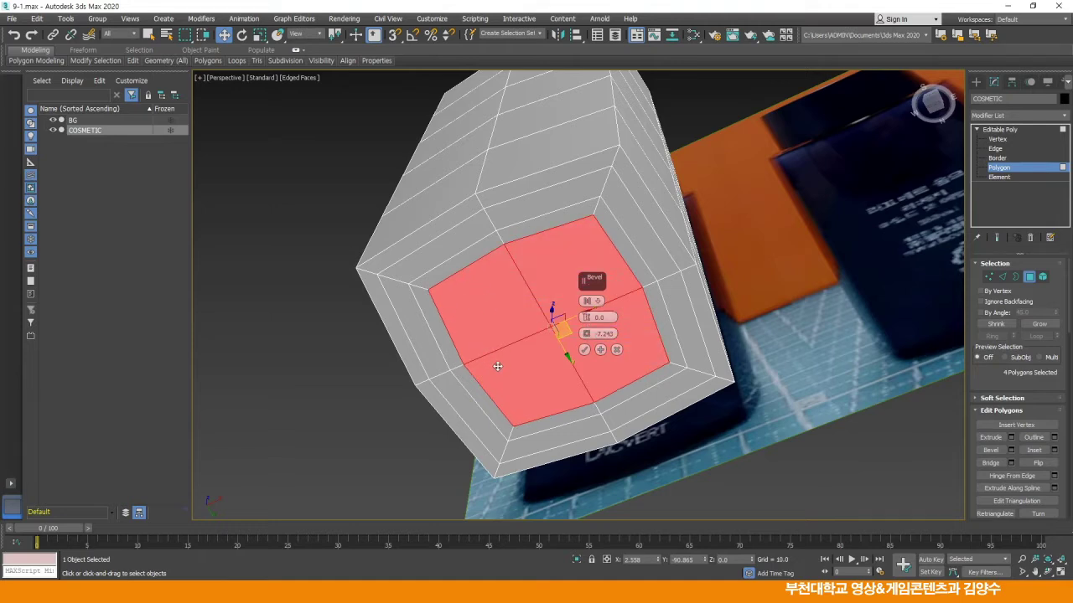
left_click_drag(585, 333, 584, 401)
left_click(584, 349)
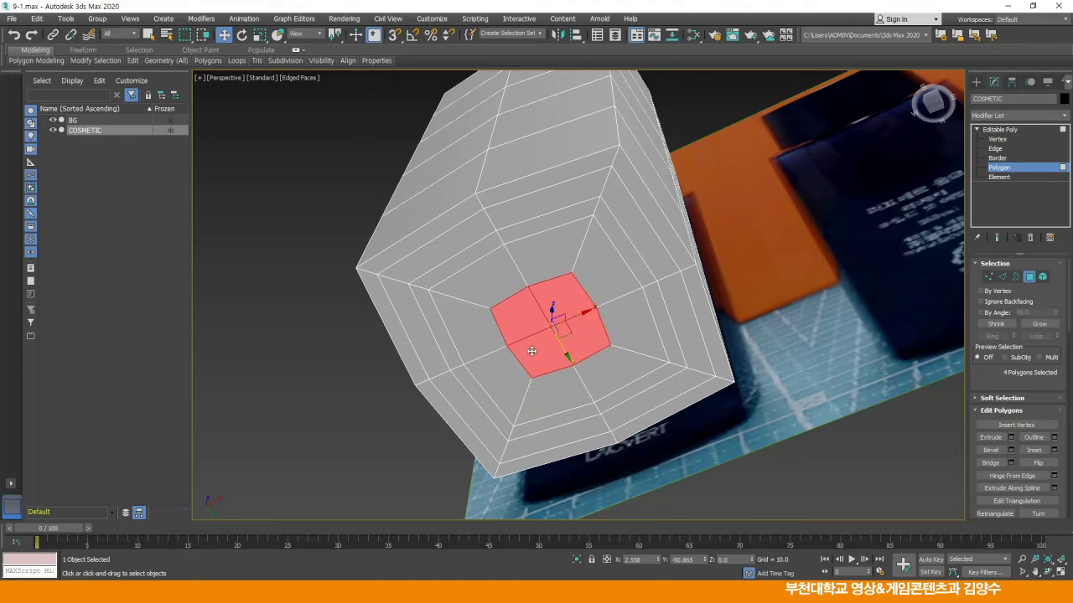
left_click(297, 344)
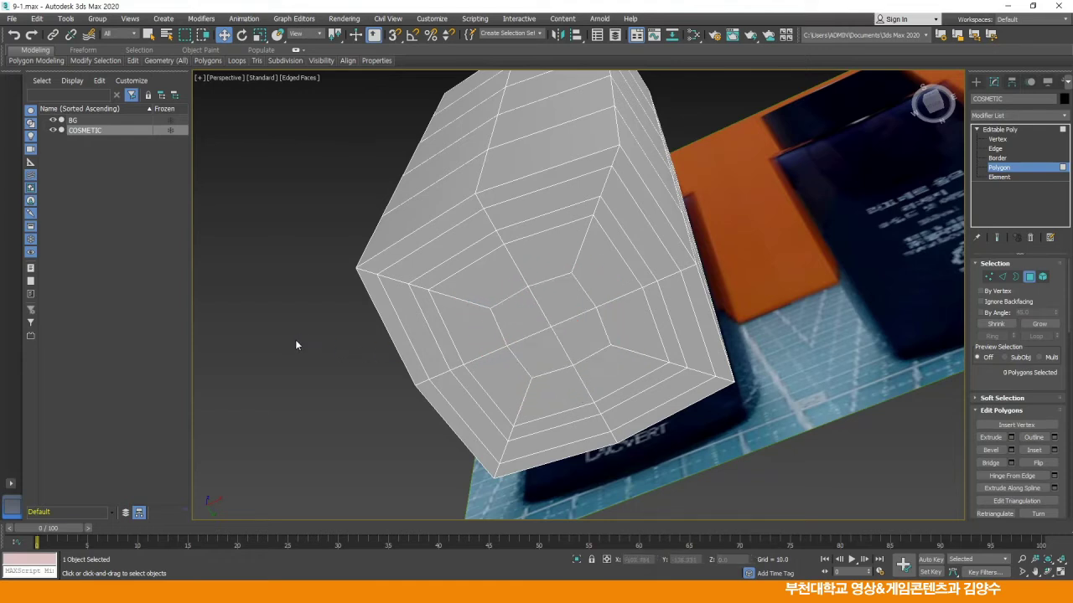
Select the eight polygons of the second ring from the outer edge on the bottle's underside
left_click(433, 256)
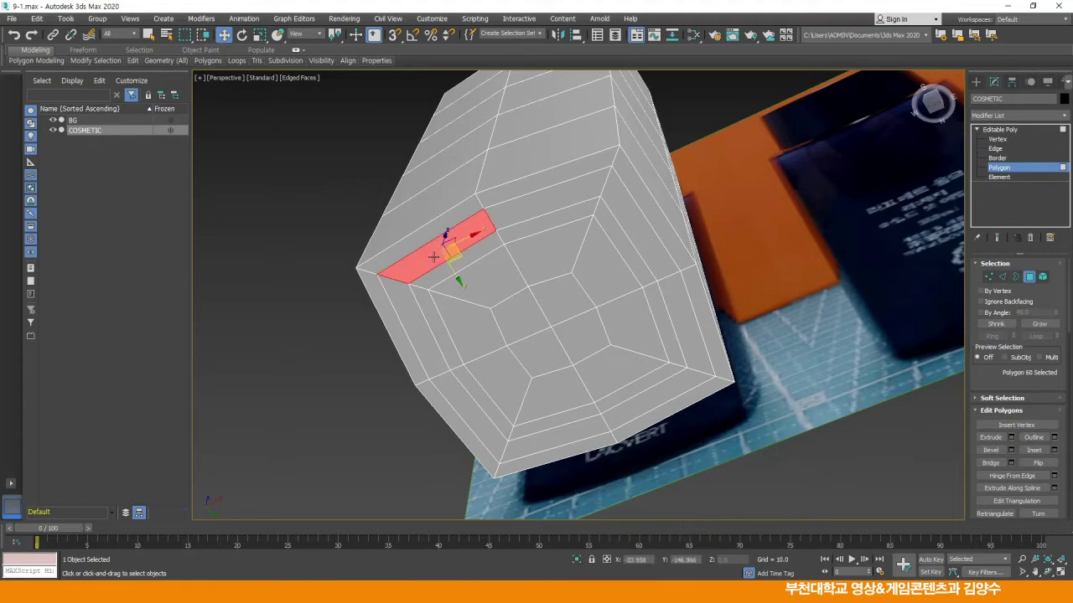
left_click(523, 212, "ctrl")
left_click(638, 220, "ctrl")
left_click(668, 290, "ctrl")
left_click(664, 386, "ctrl")
left_click(585, 423, "ctrl")
left_click(480, 420, "ctrl")
left_click(429, 342, "ctrl")
middle_click_drag(536, 337, 549, 353, "alt")
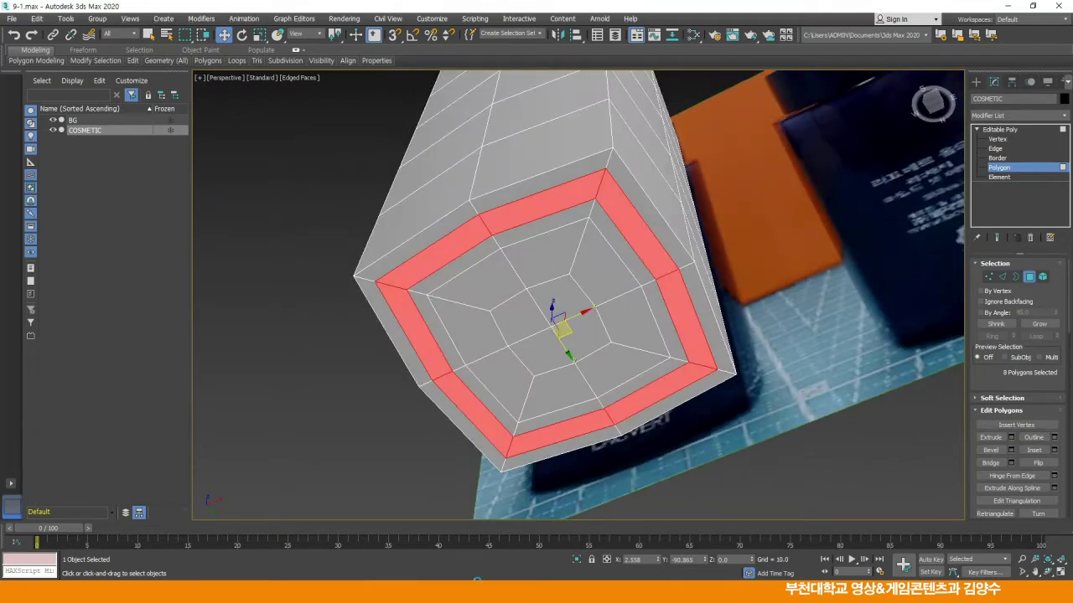
Check the bottle base in the reference photo and start a bevel on the selected ring with outline 0 and height 9.125
left_click(477, 587)
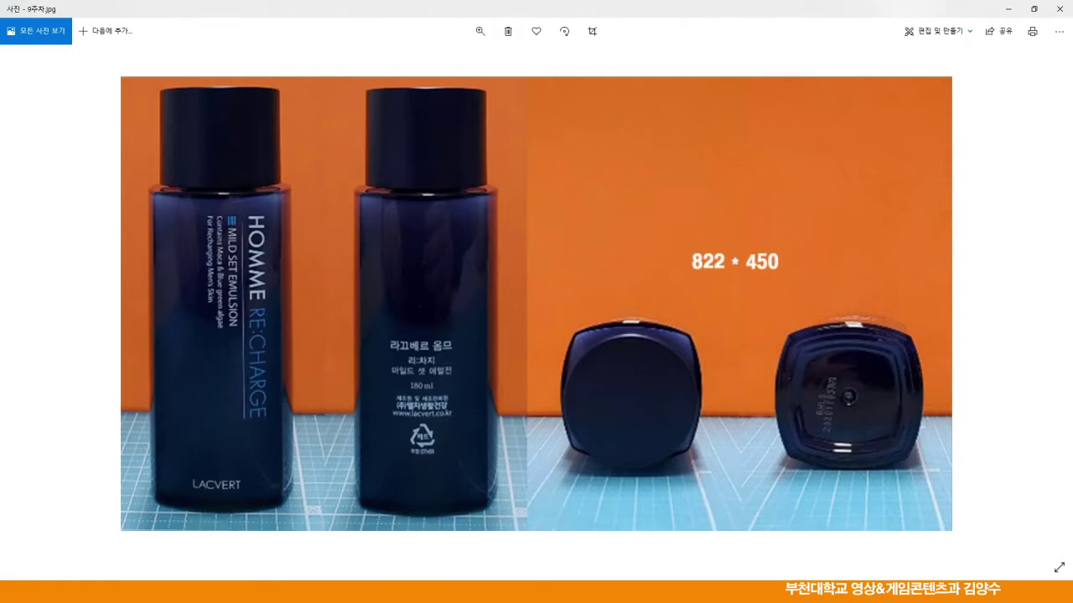
left_click(411, 586)
scroll(503, 419, "up", 3)
middle_click_drag(500, 424, 497, 417)
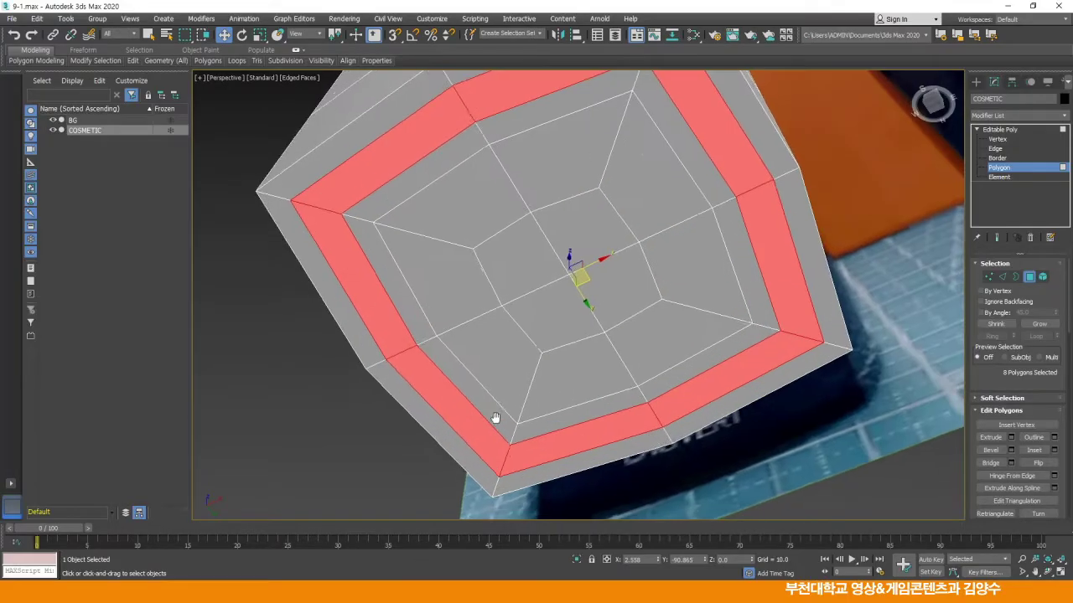
scroll(495, 417, "down", 3)
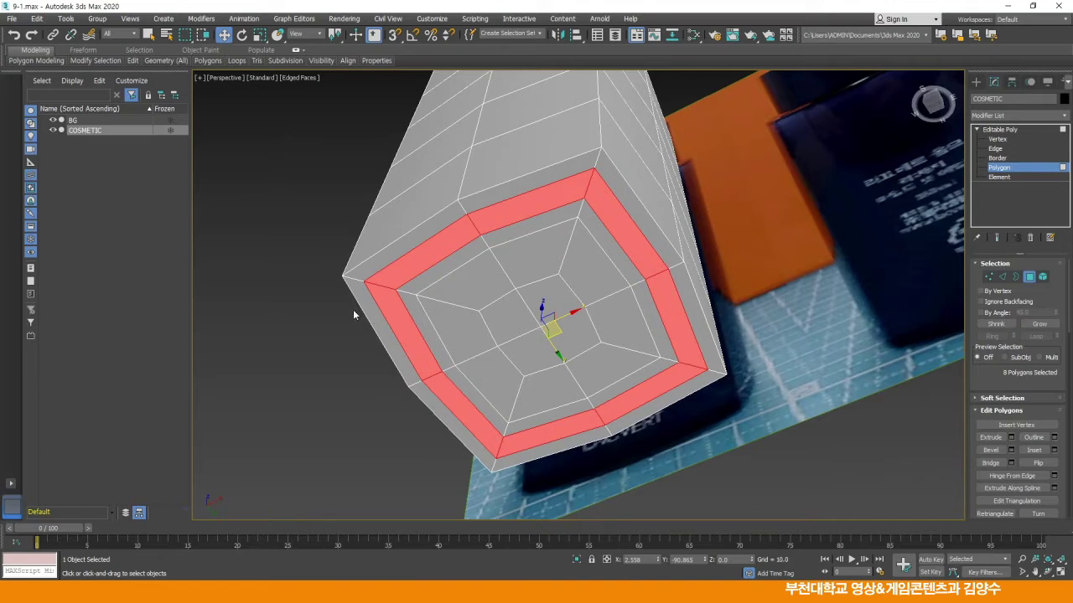
right_click(314, 274)
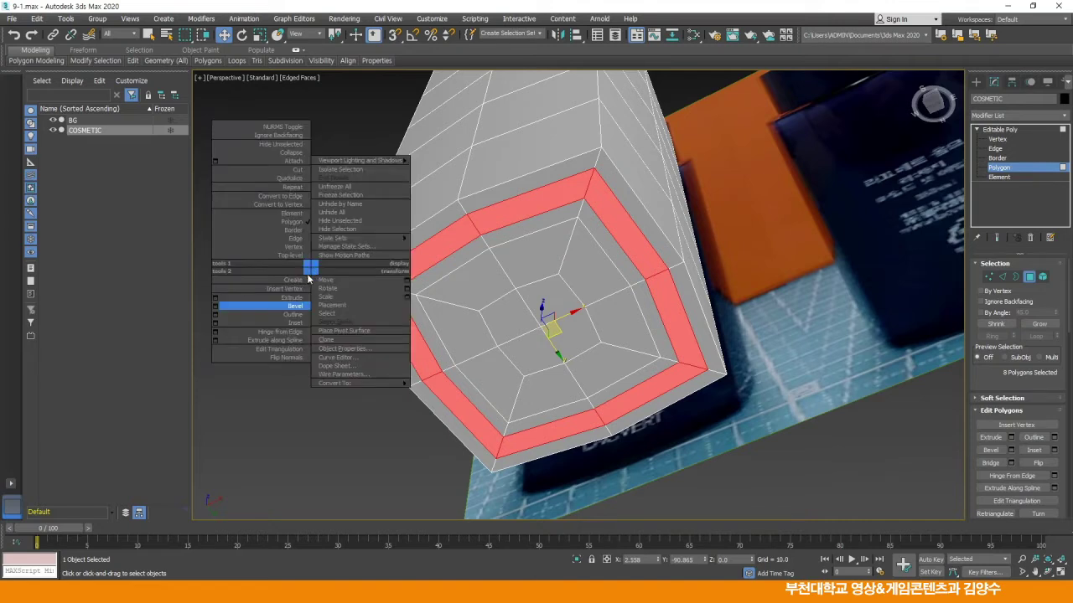
left_click(220, 308)
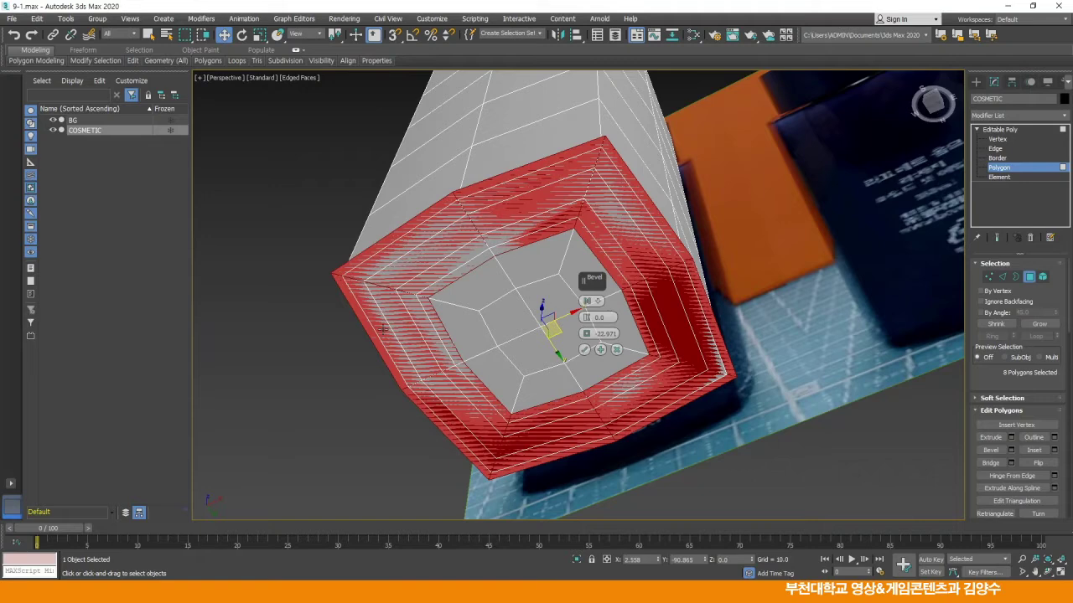
right_click(586, 334)
left_click_drag(587, 318, 590, 271)
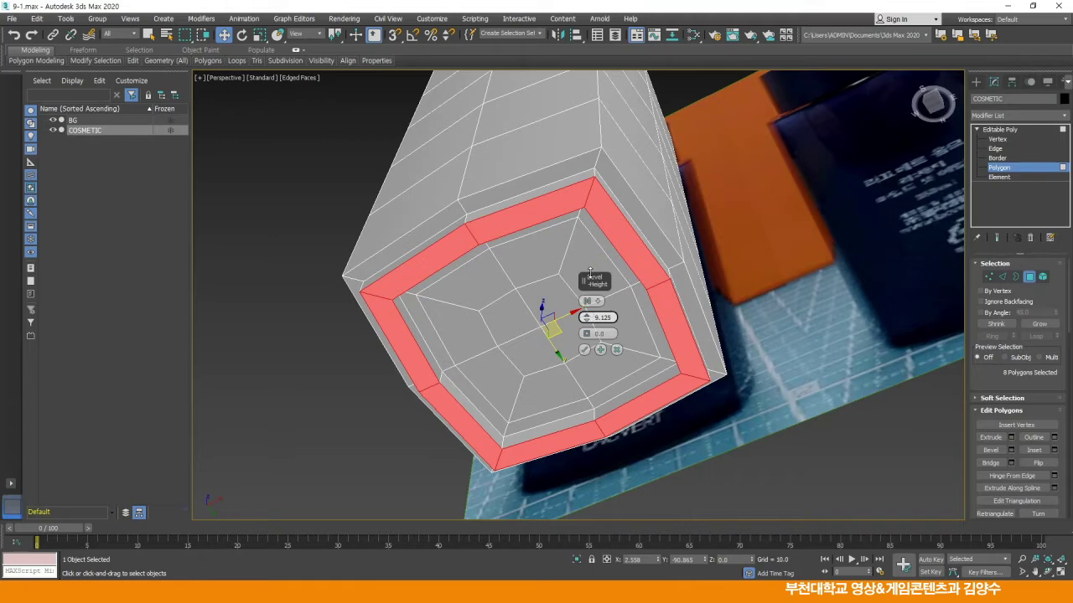
middle_click_drag(567, 267, 557, 290, "alt")
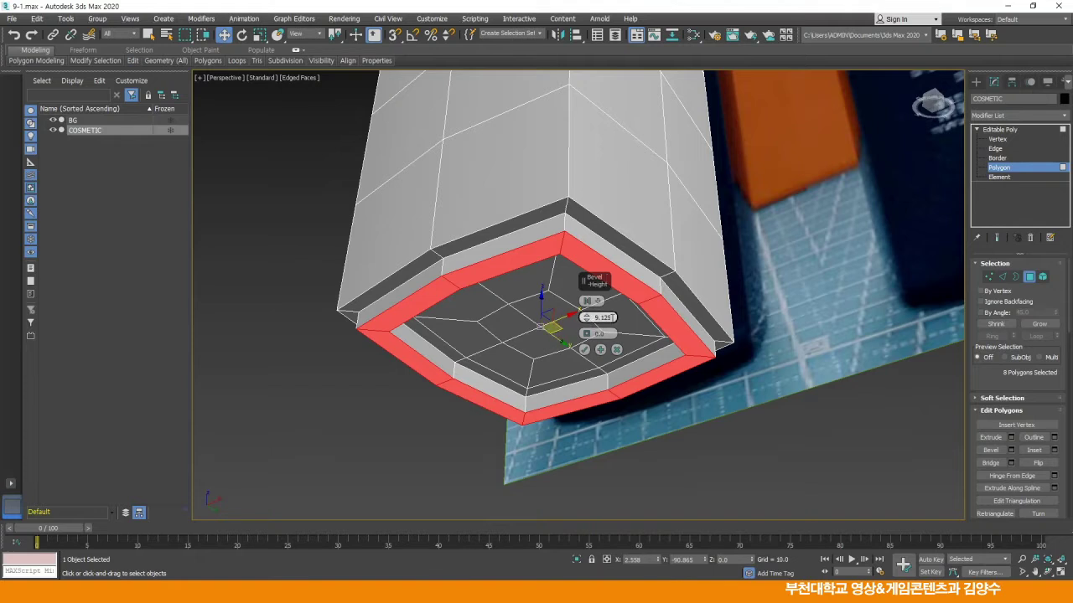
Set the ring's bevel to height 8 and outline -0.8, apply it and clear the polygon selection
right_click(587, 318)
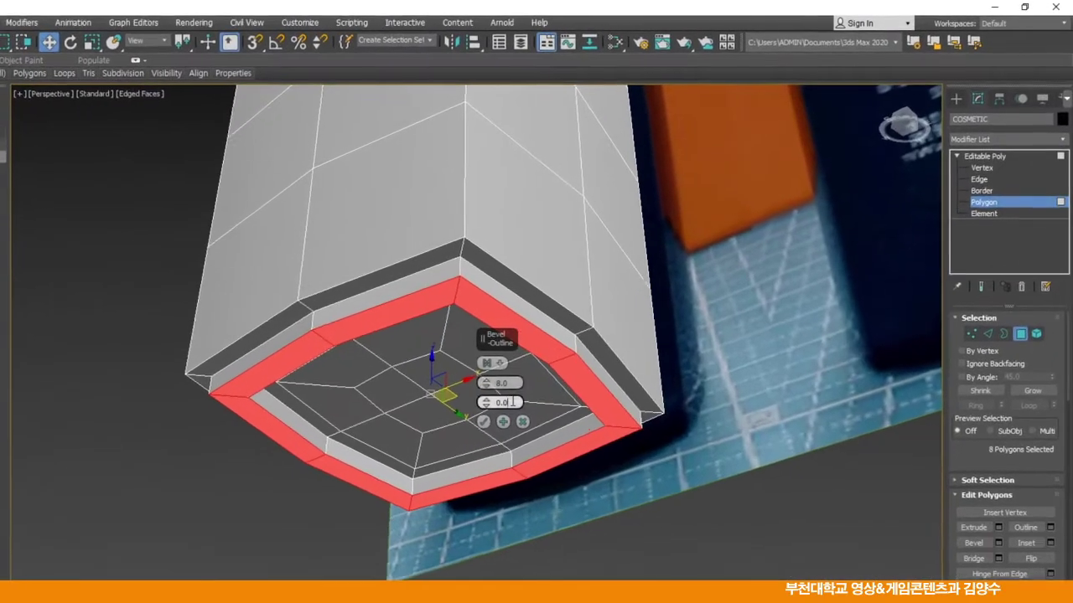
left_click_drag(586, 335, 586, 337)
left_click_drag(483, 407, 482, 411)
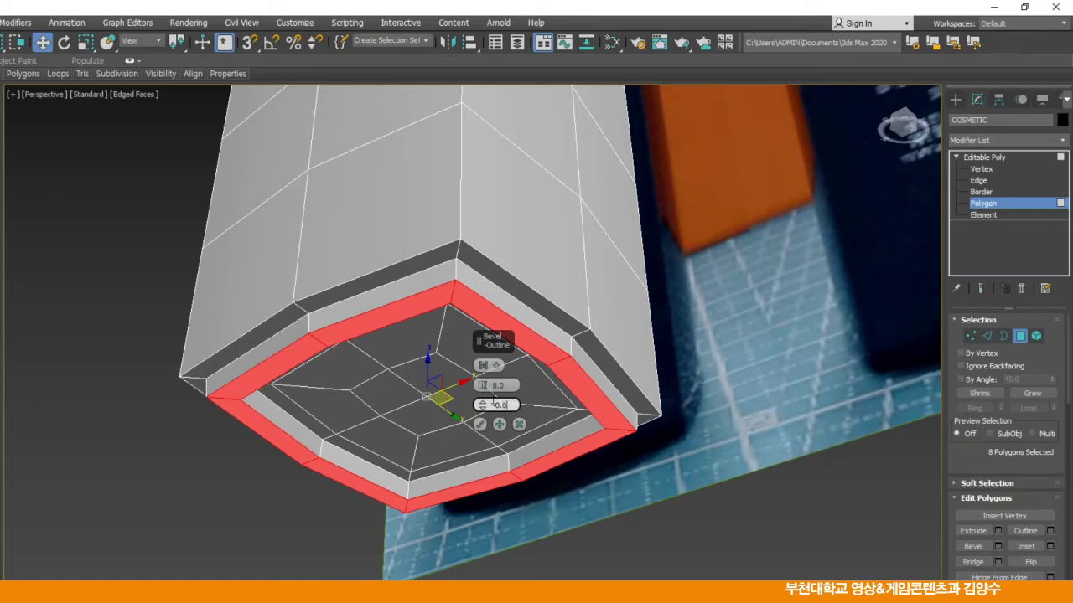
left_click(480, 426)
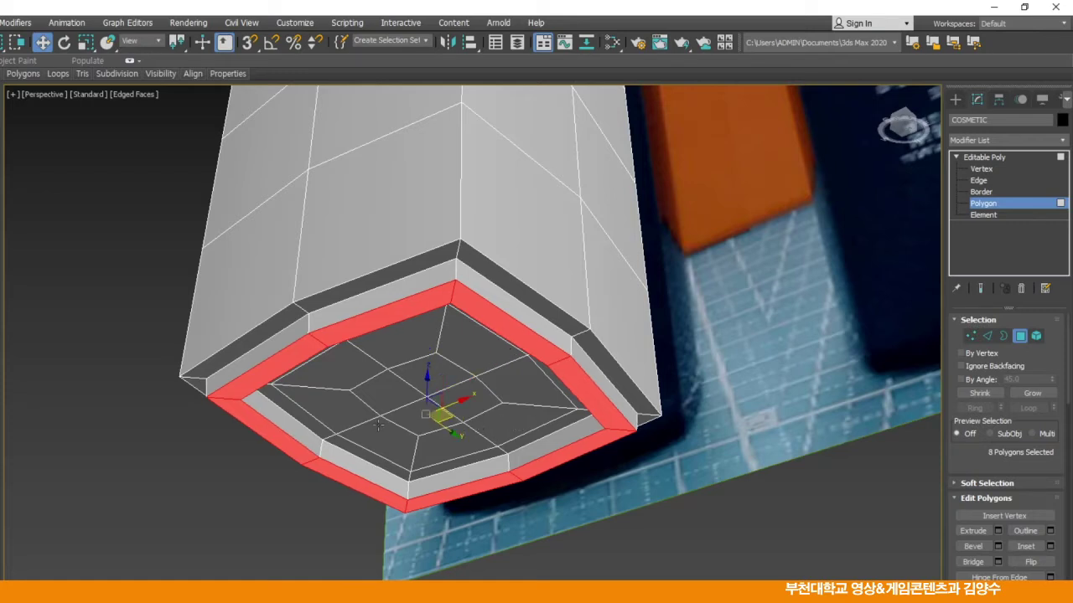
left_click(166, 412)
mouse_move(307, 443)
middle_mouse_down("alt")
mouse_move(311, 504)
mouse_move(309, 434)
middle_mouse_up("alt")
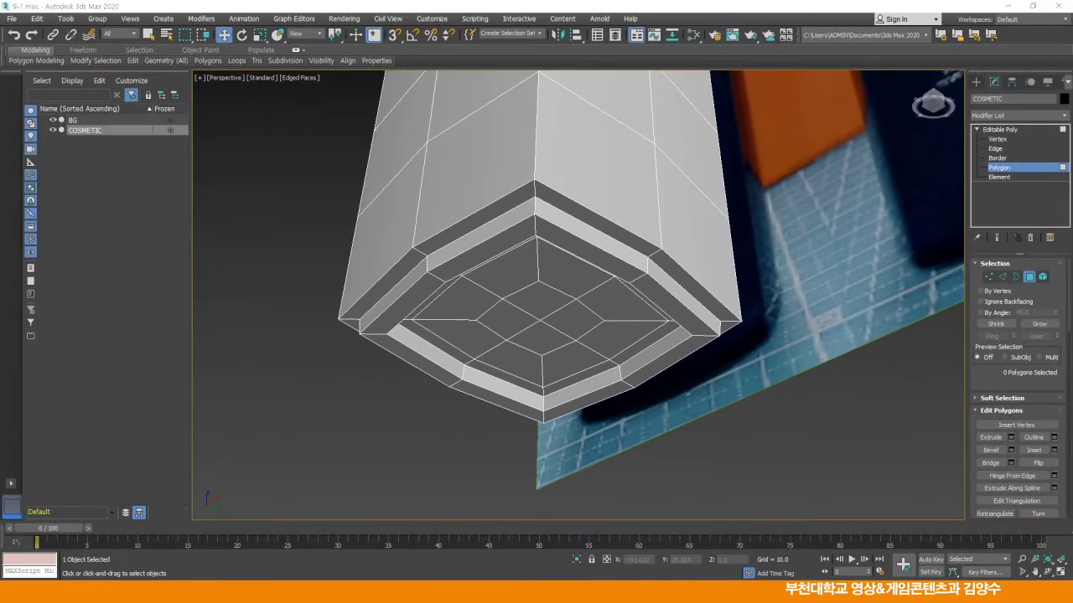
Recheck the reference photo, select the four central underside polygons, move them slightly up into the base and clear the selection
key("alt+Tab")
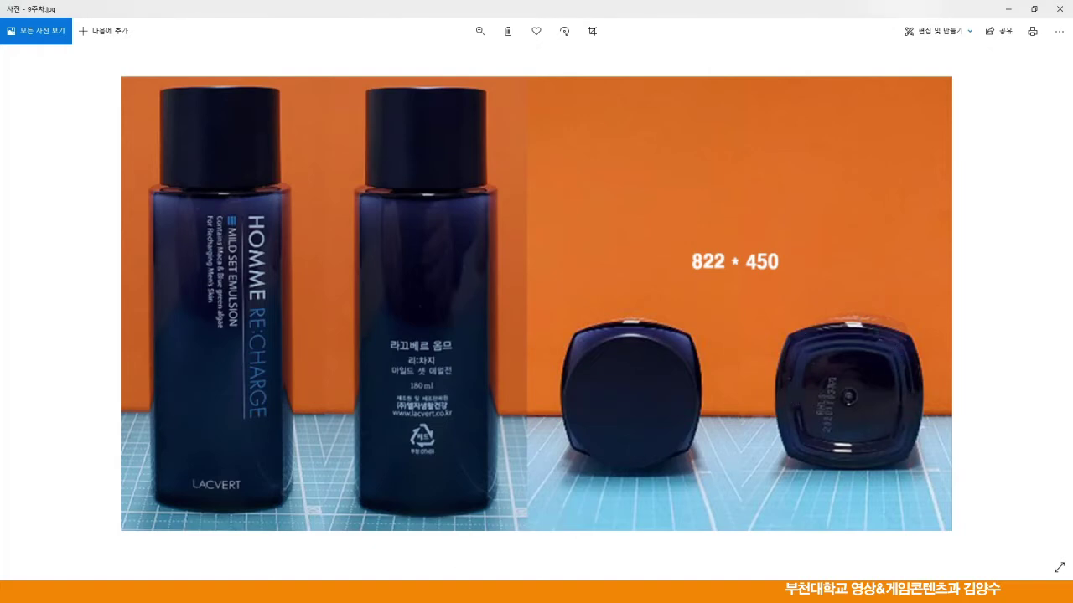
key("alt+Tab")
mouse_move(518, 352)
middle_mouse_down("alt")
mouse_move(518, 335)
mouse_move(517, 362)
mouse_move(516, 351)
middle_mouse_up("alt")
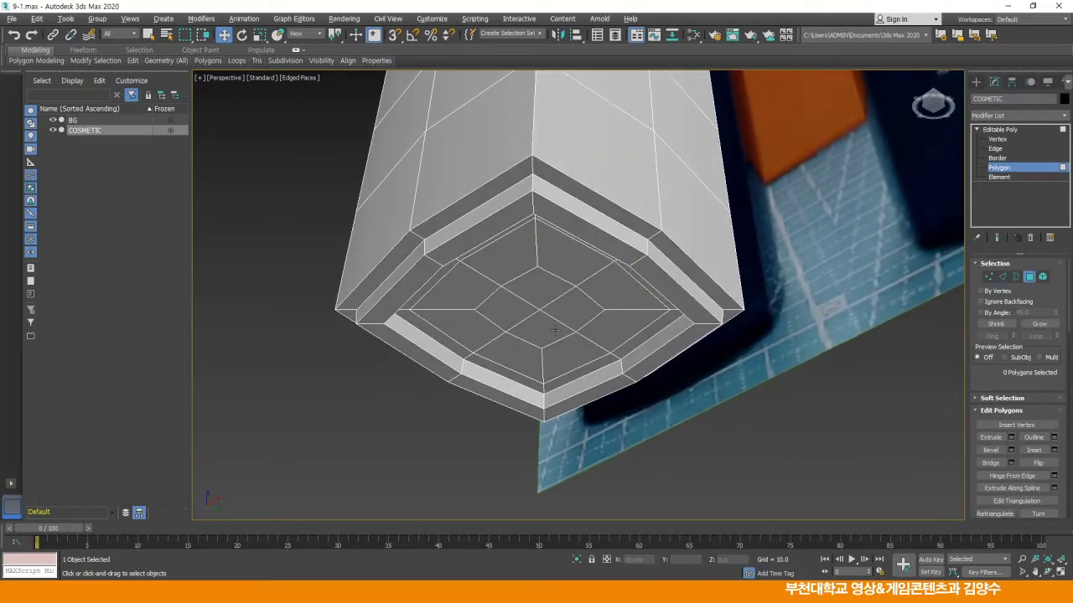
left_click(518, 307)
left_click(540, 285, "ctrl")
left_click(574, 308, "ctrl")
left_click(544, 331, "ctrl")
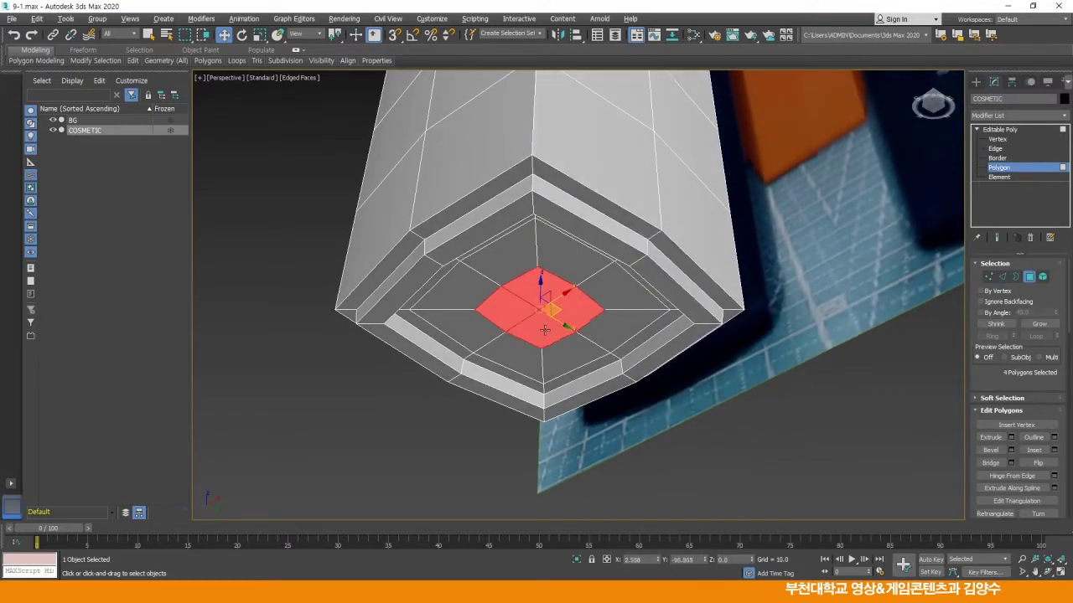
middle_click_drag(544, 331, 545, 308, "alt")
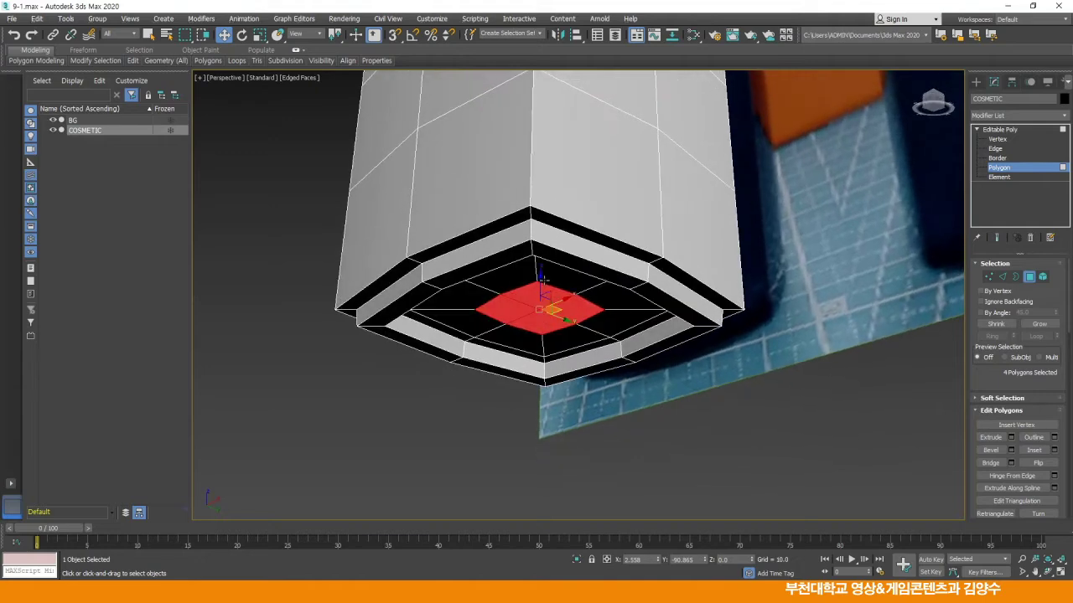
left_click(478, 406)
middle_click_drag(479, 406, 519, 358, "alt")
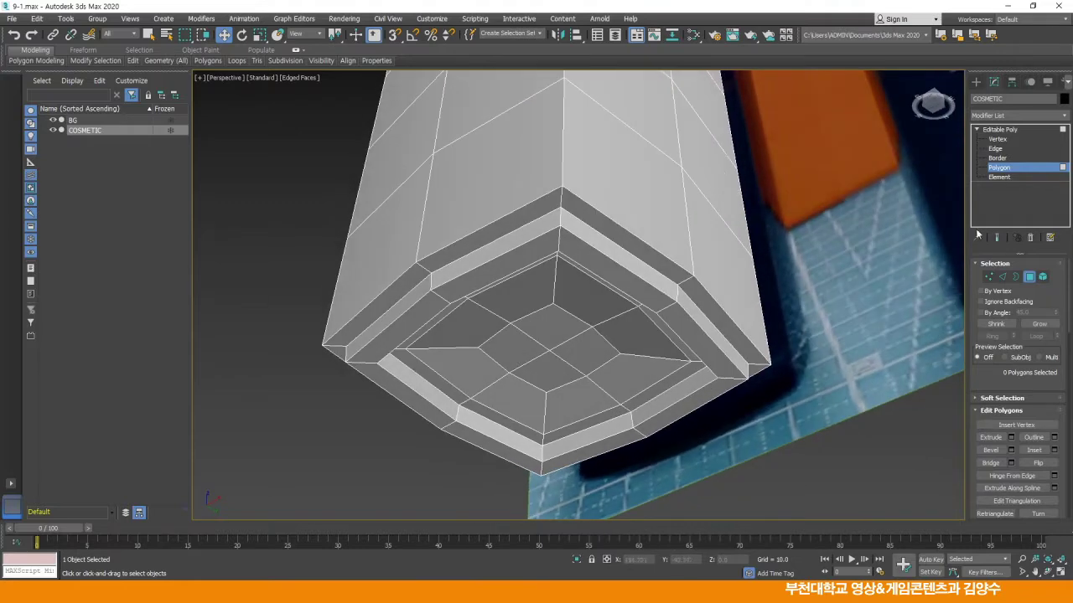
Select the edge loop around the underside's recessed floor, move it up about 0.85 along Z and deselect it
left_click(995, 148)
left_click(506, 416)
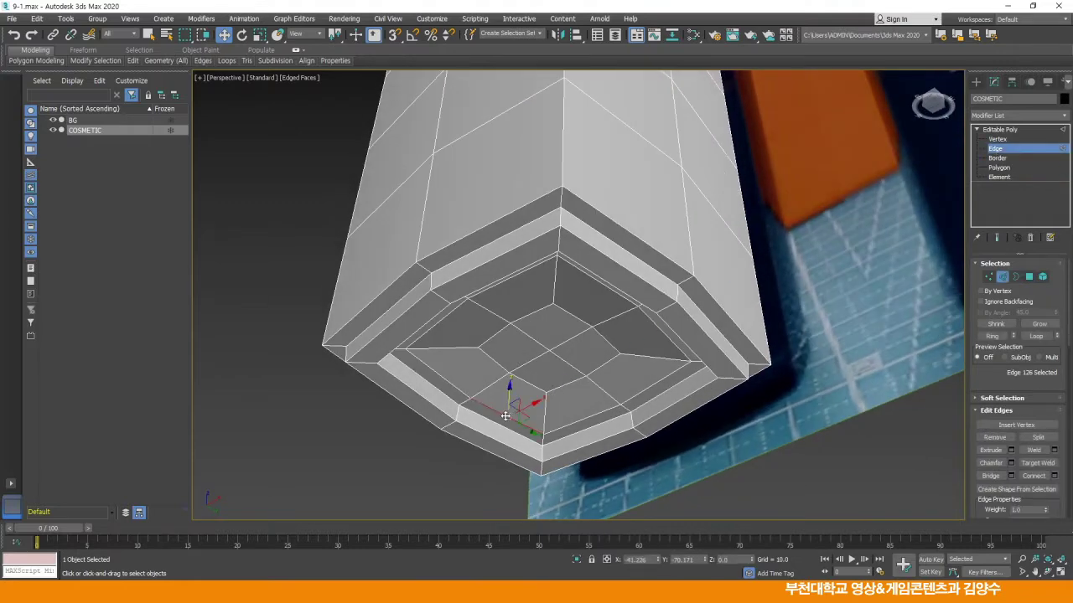
double_click(505, 416)
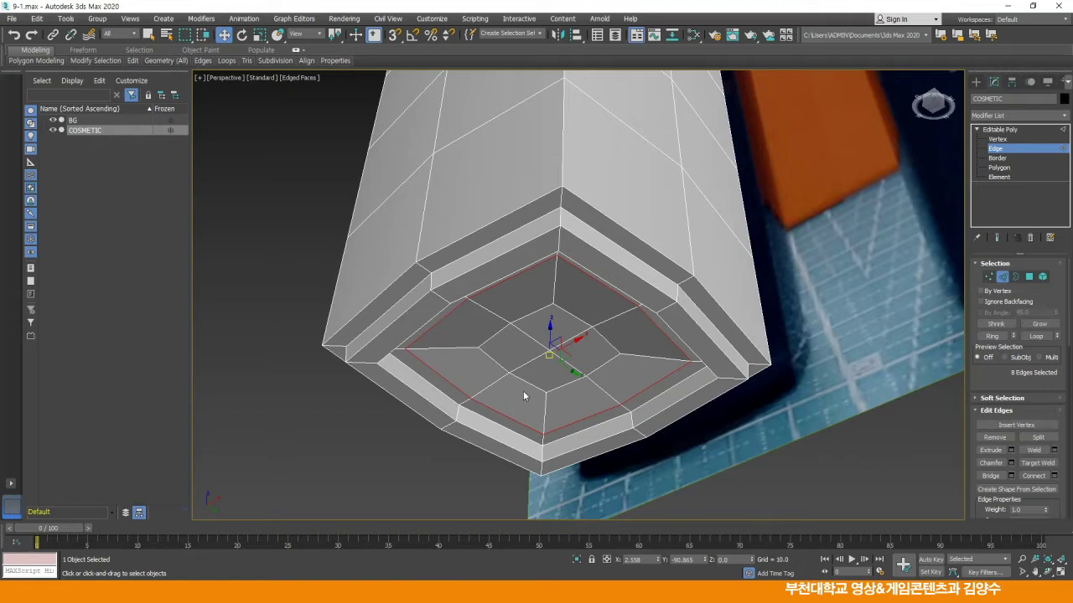
left_click_drag(551, 326, 548, 327)
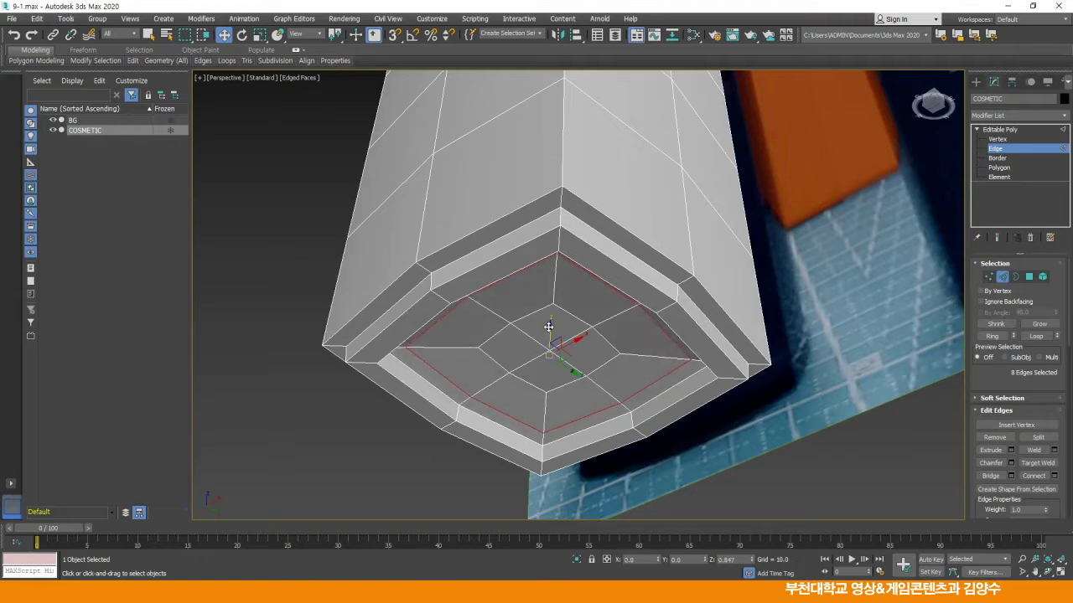
left_click(402, 434)
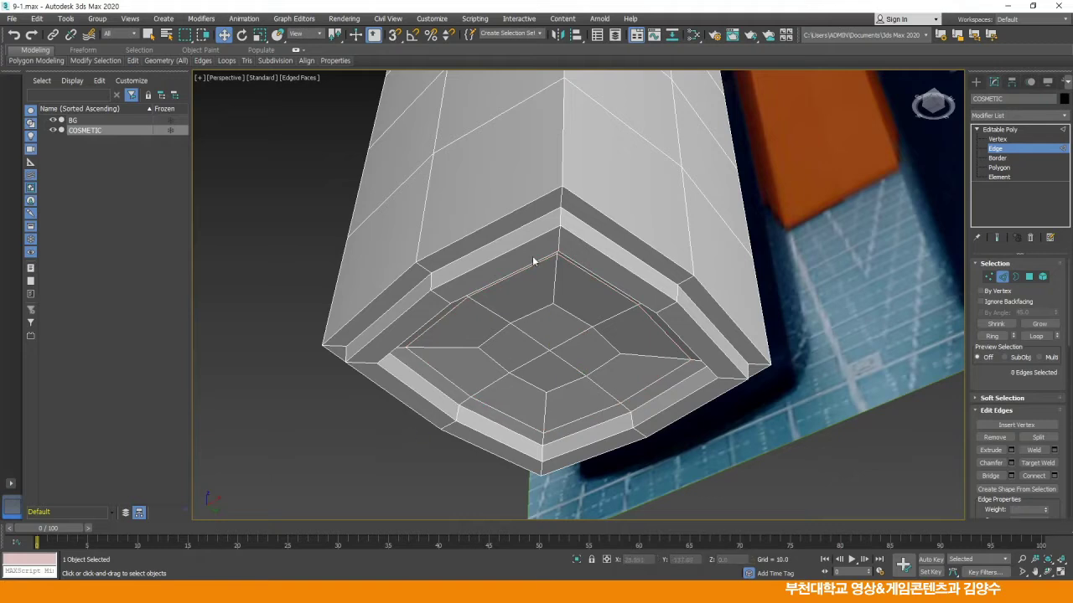
Select the edge loop where the raised rim's outer wall meets the base and show it in a shaded, maximized Bottom view
left_click(518, 228)
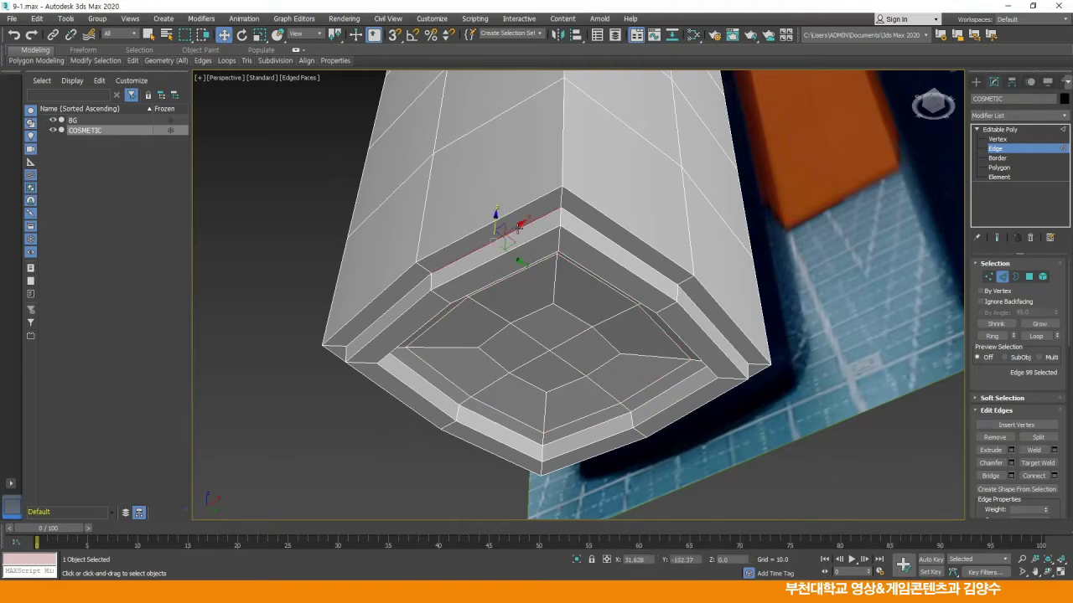
double_click(512, 229)
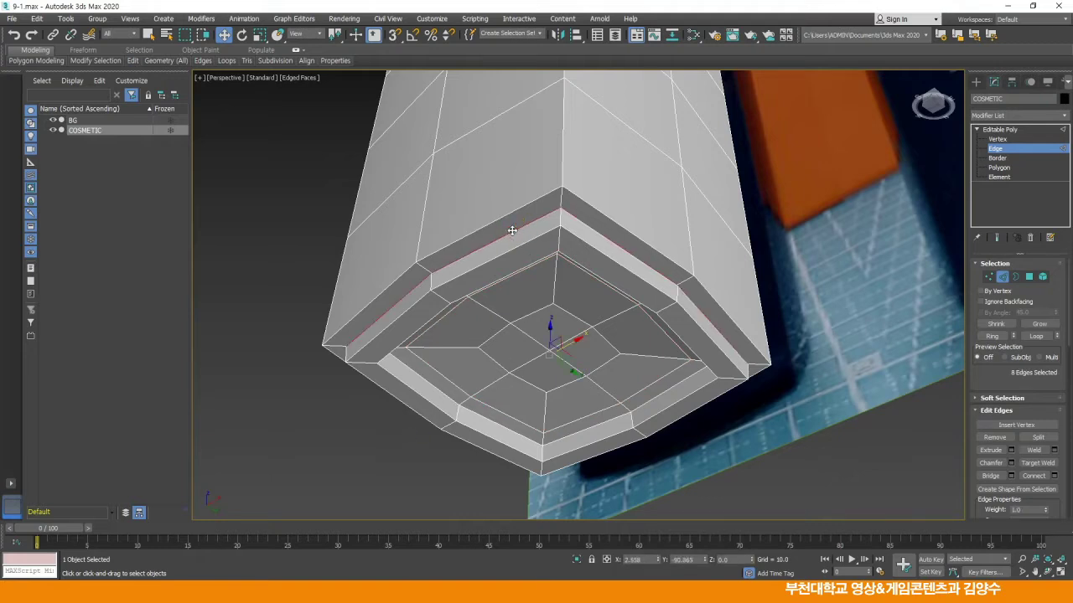
key("alt+w")
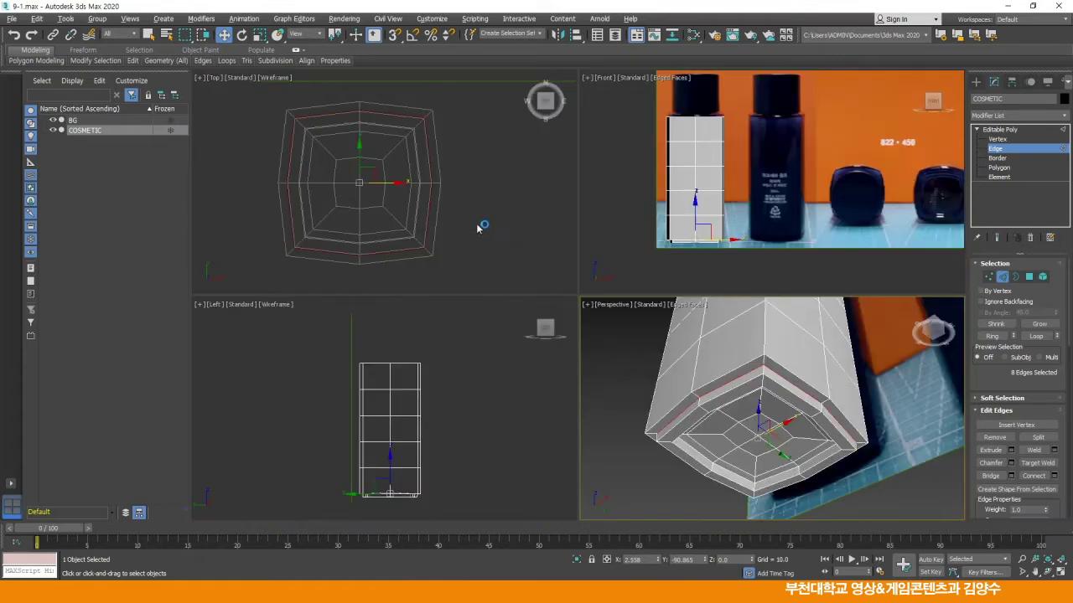
left_click(215, 78)
left_click(244, 154)
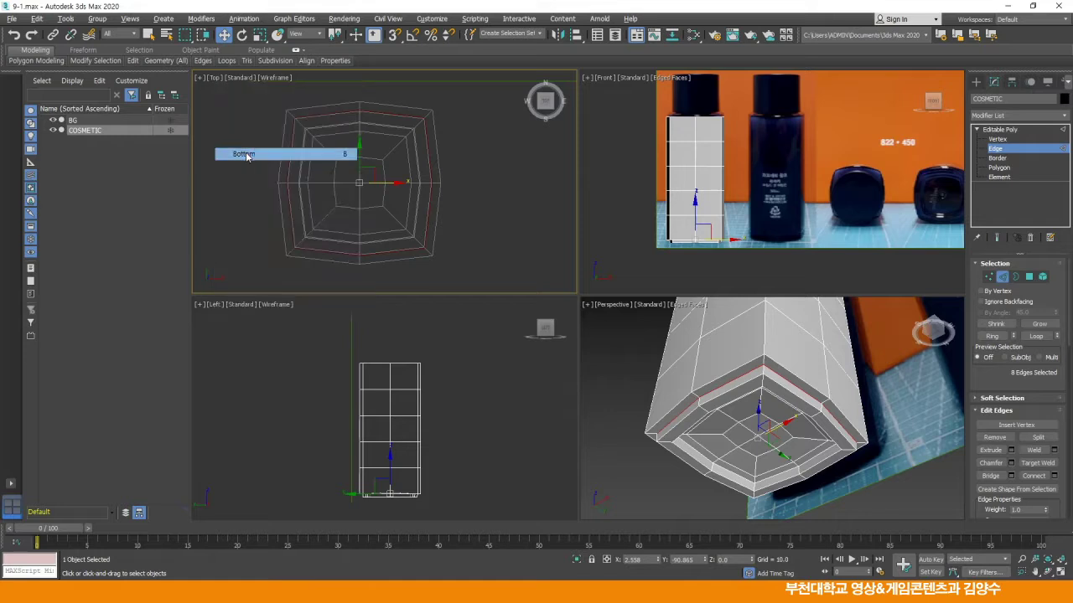
key("F3")
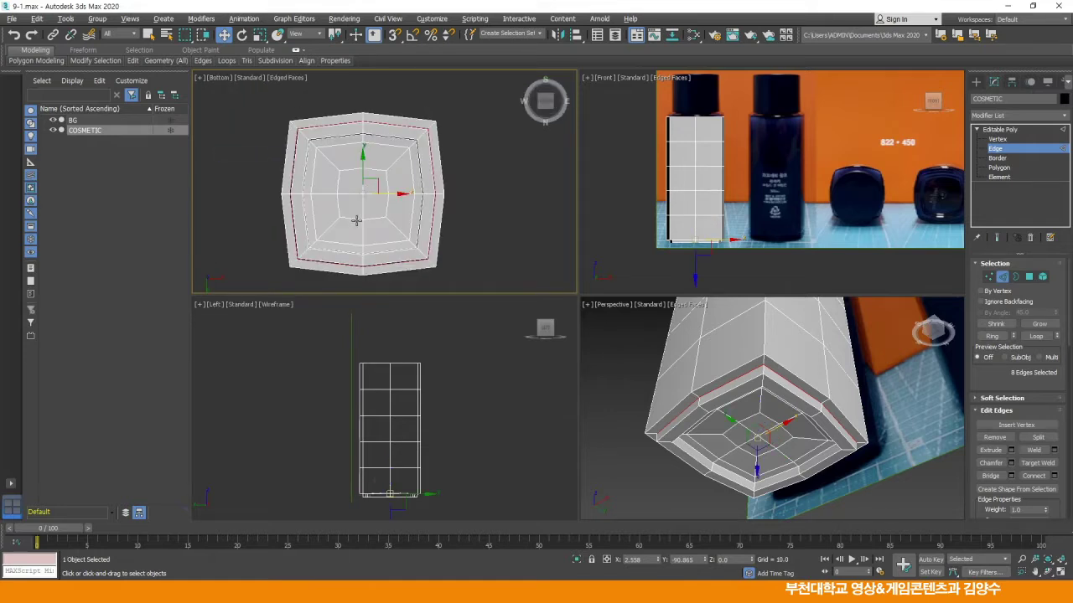
key("alt+w")
scroll(525, 270, "up", 2)
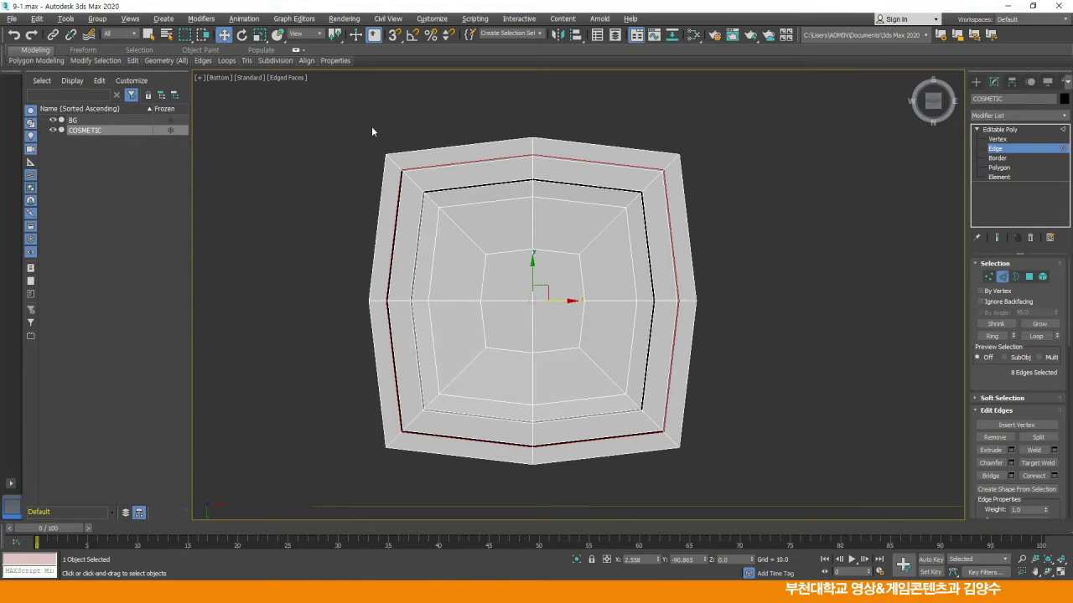
Scale the rim's outer edge loop uniformly to 103% and clear the selection
left_click(260, 35)
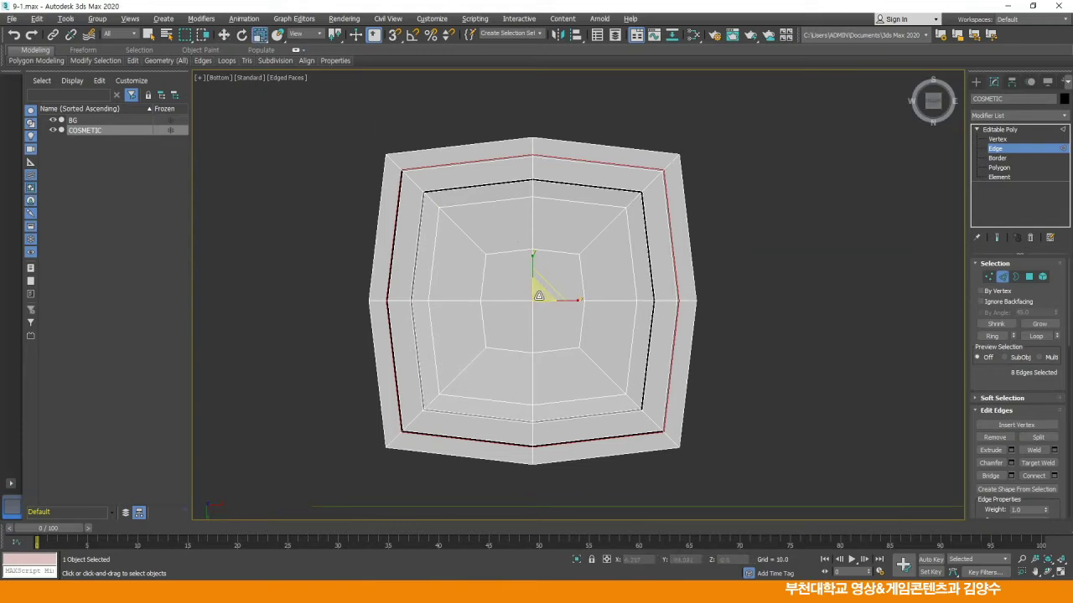
left_click_drag(539, 294, 539, 294)
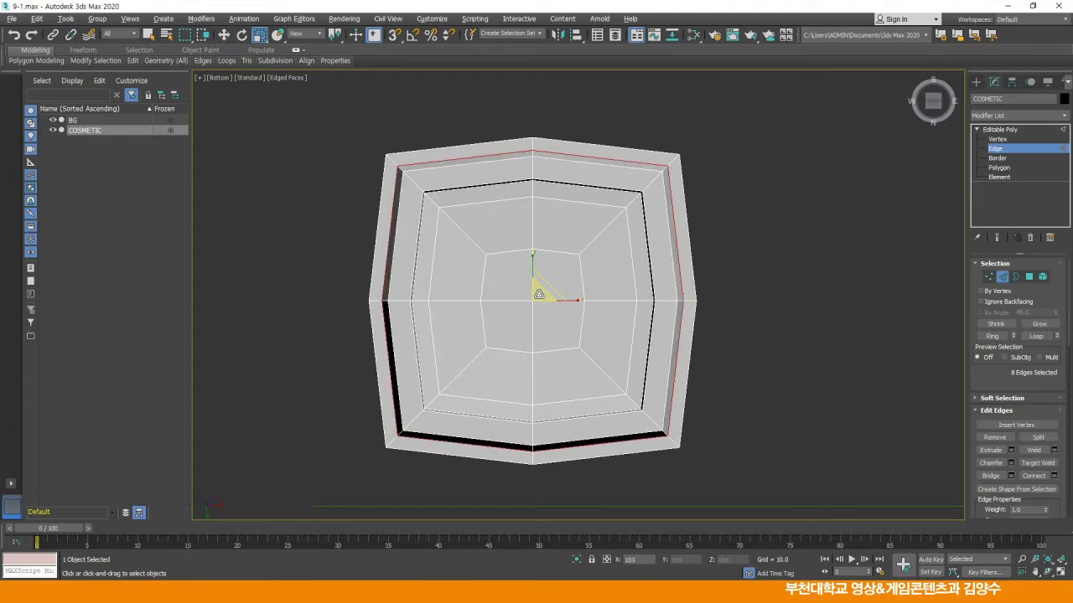
left_click(319, 278)
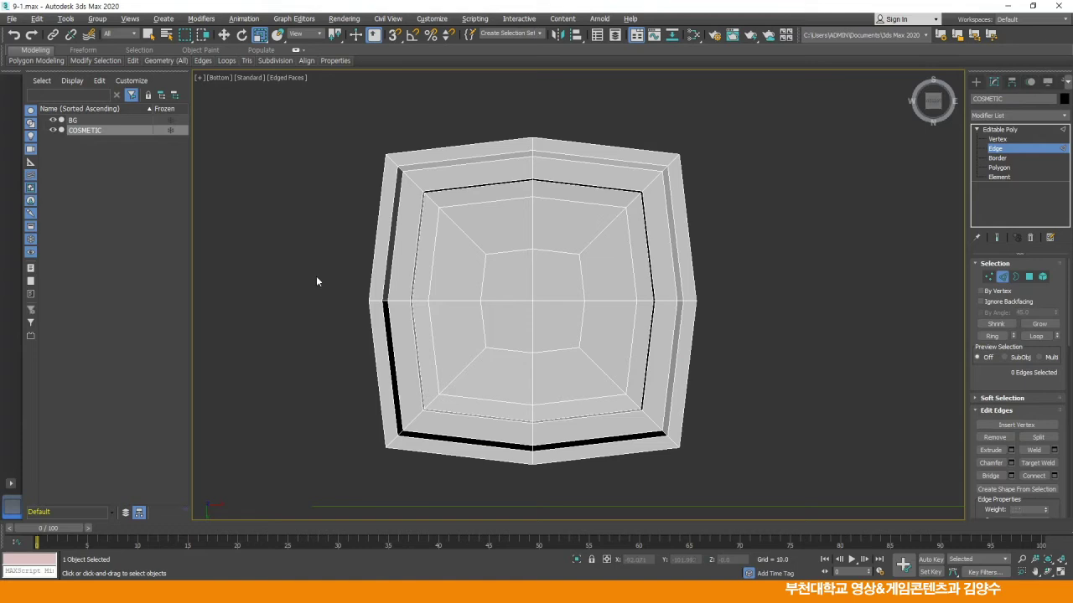
Select the edge loop at the inner foot of the raised rim, scale it uniformly to 96% and deselect it
left_click(417, 257)
scroll(416, 260, "up", 5)
left_click(416, 254)
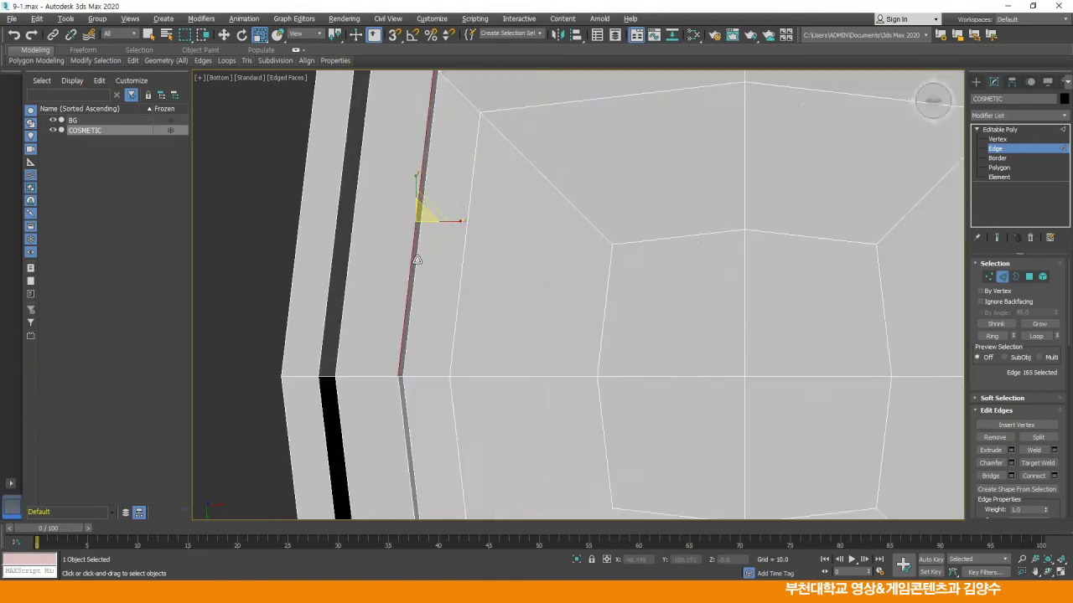
double_click(417, 253)
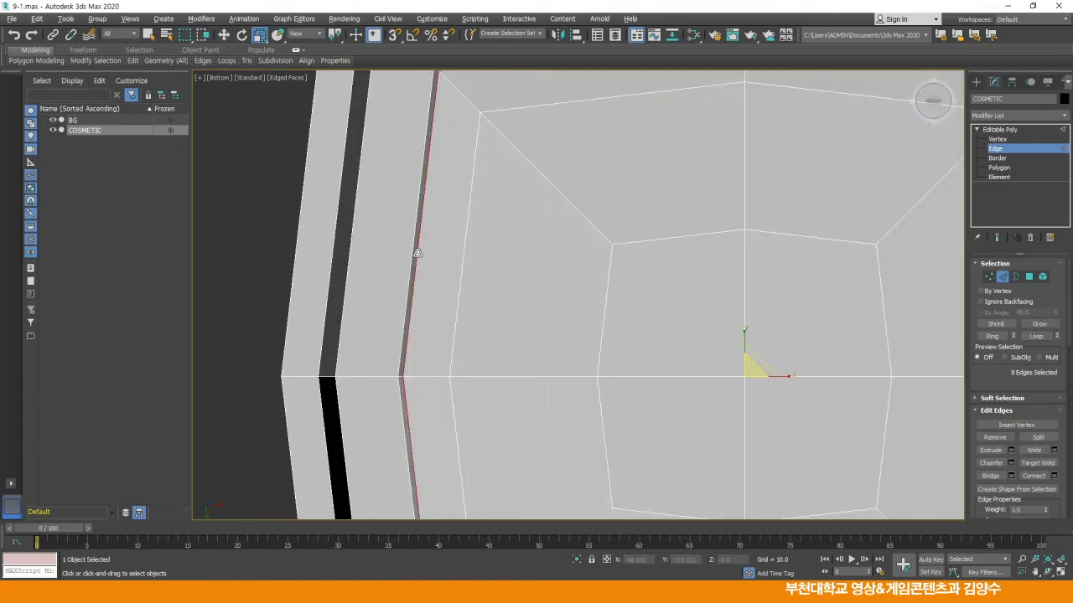
key("z")
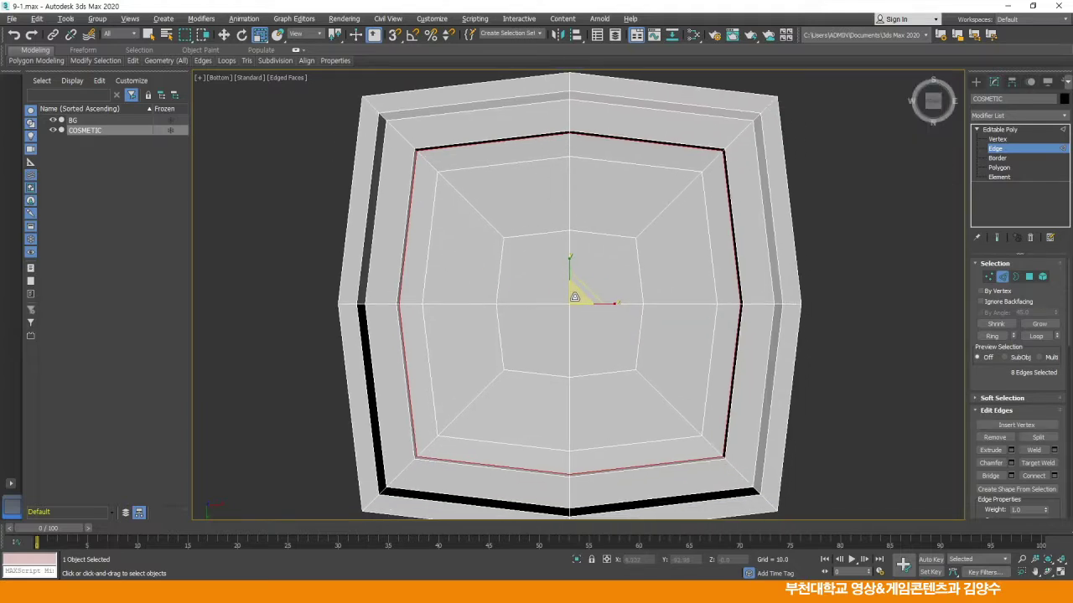
left_click_drag(574, 299, 575, 299)
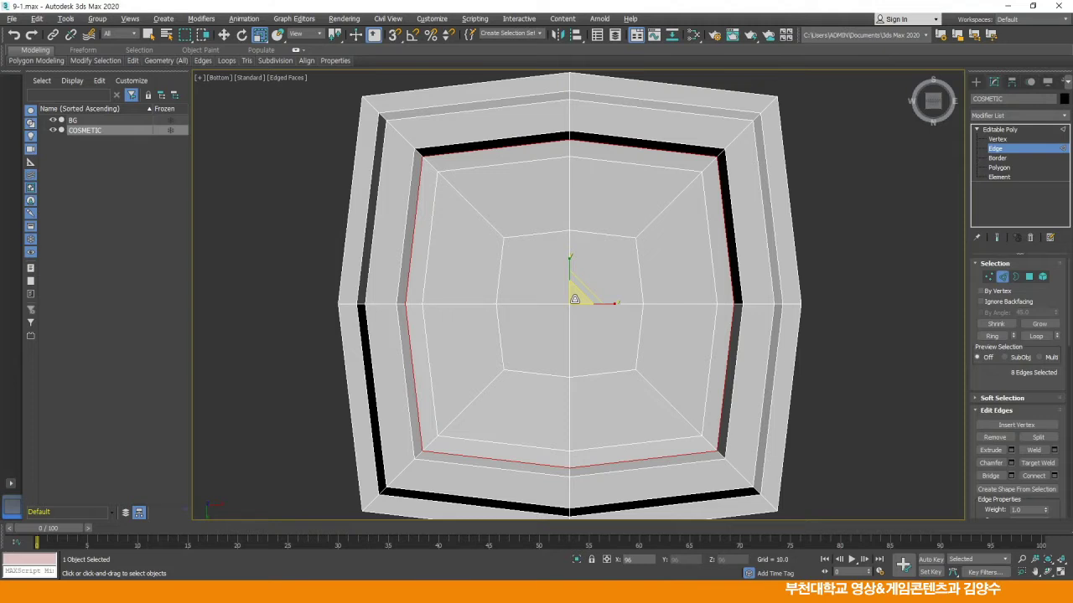
left_click(224, 35)
left_click(284, 200)
Return to the maximized Perspective view and leave edge editing so the whole COSMETIC object is selected
key("alt+w")
right_click(595, 345)
key("alt+w")
mouse_move(501, 277)
middle_mouse_down("alt")
mouse_move(491, 242)
mouse_move(585, 283)
mouse_move(579, 302)
mouse_move(482, 271)
mouse_move(445, 287)
mouse_move(514, 364)
mouse_move(499, 277)
middle_mouse_up("alt")
left_click(1000, 131)
middle_click_drag(764, 218, 719, 240)
Preview the COSMETIC object with a MeshSmooth modifier, and remove the modifier again
left_click(1065, 117)
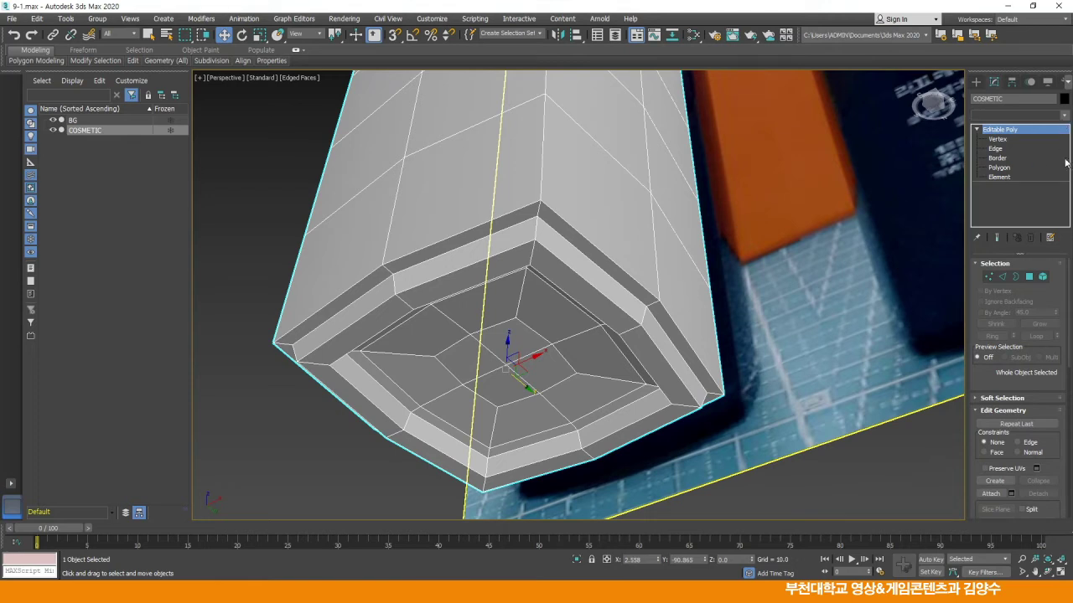
scroll(1003, 328, "down", 12)
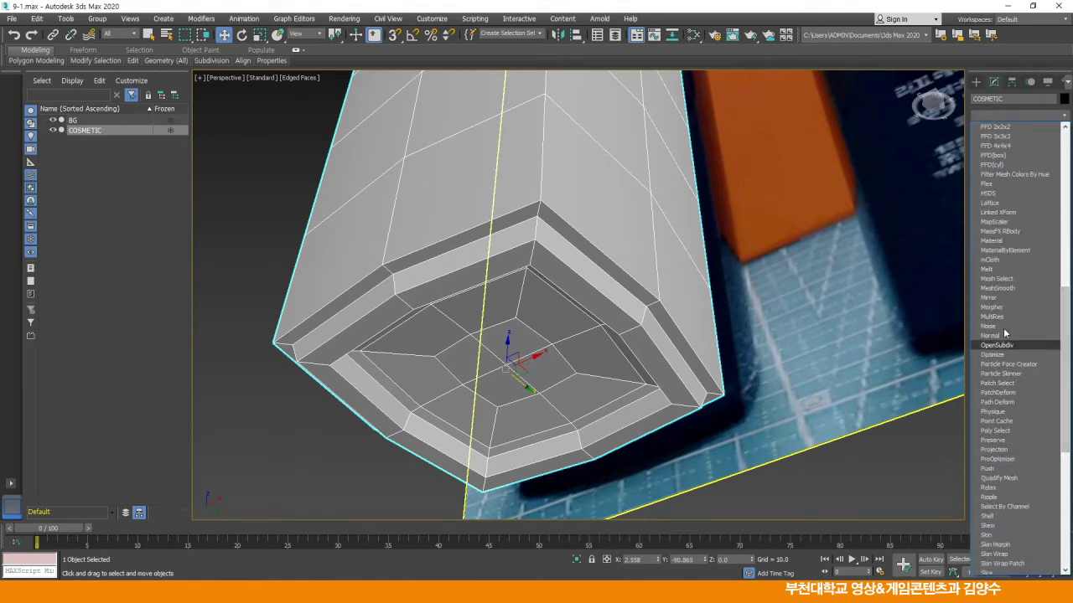
left_click(1005, 288)
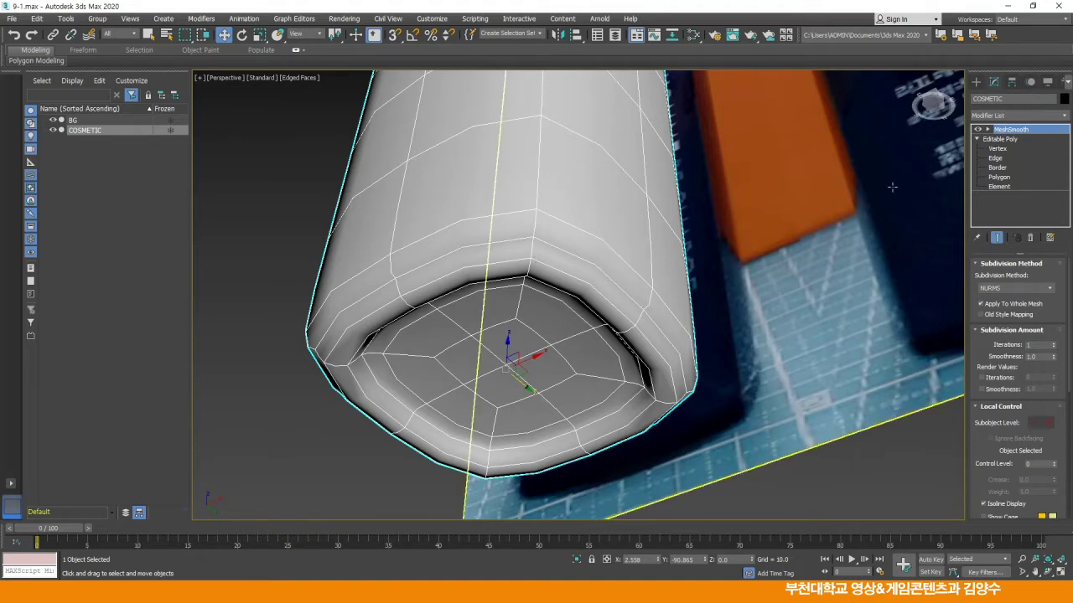
left_click(1032, 239)
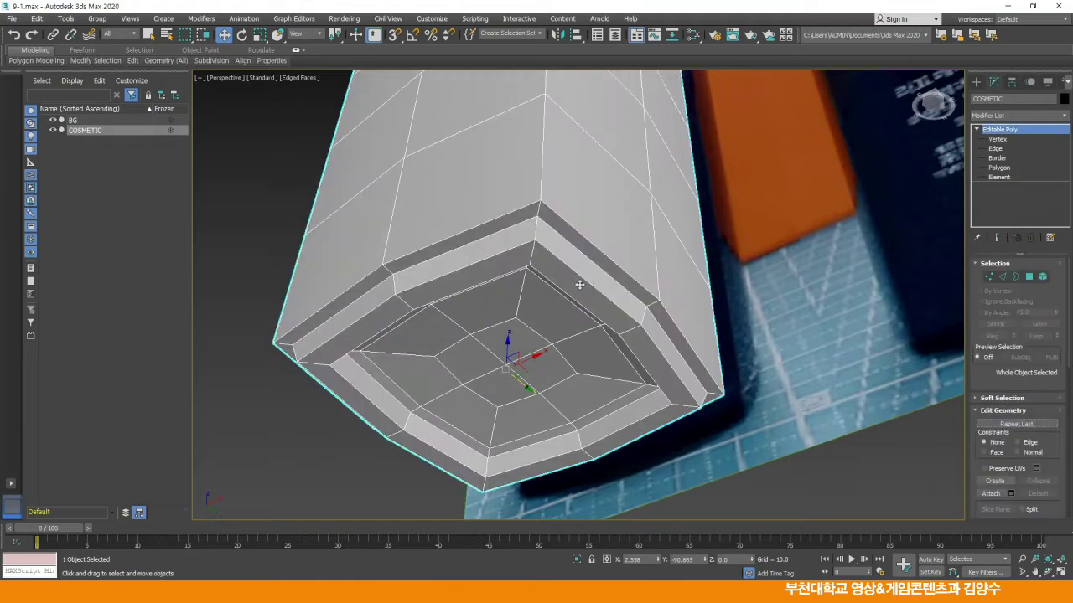
Select a vertical edge on each of the body's four corners and extend the selection to full edge loops
middle_click_drag(550, 228, 546, 160, "alt")
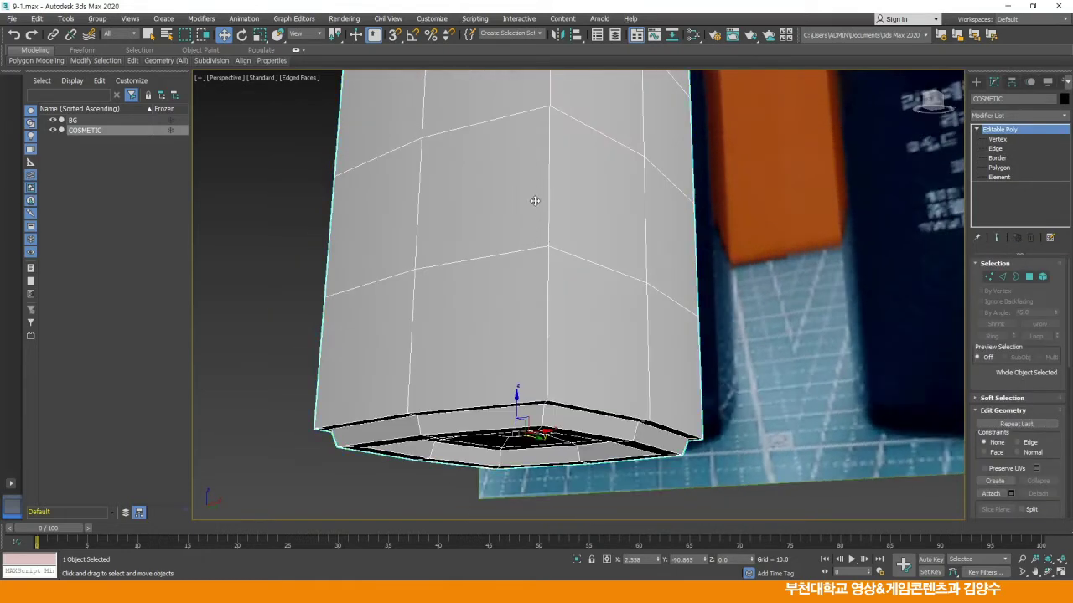
middle_click_drag(540, 179, 531, 215, "alt")
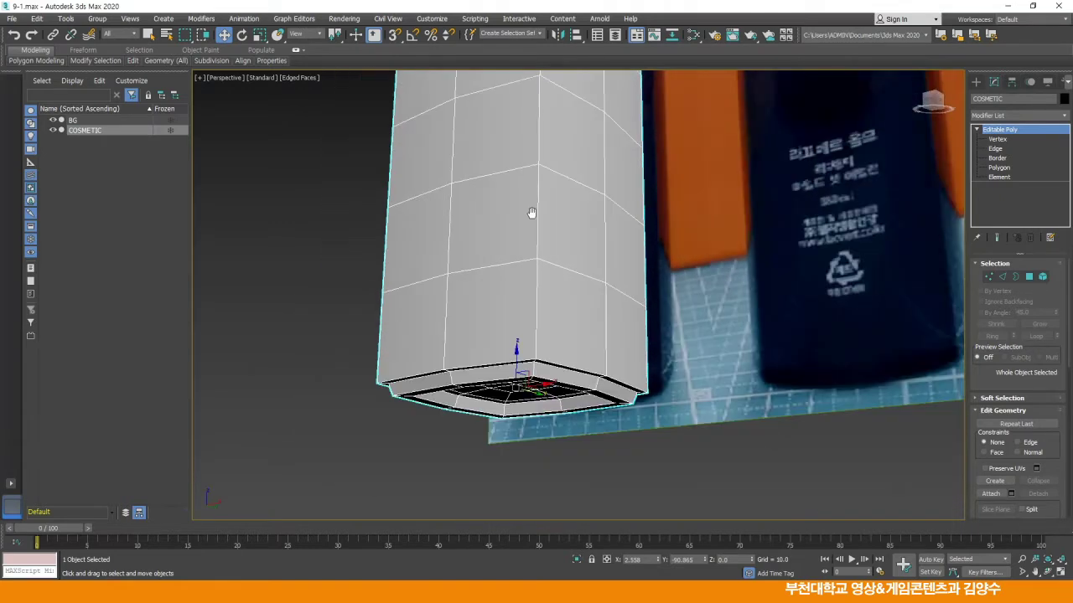
key("2")
left_click(538, 285)
middle_click_drag(637, 310, 587, 266, "alt")
left_click(734, 231, "ctrl")
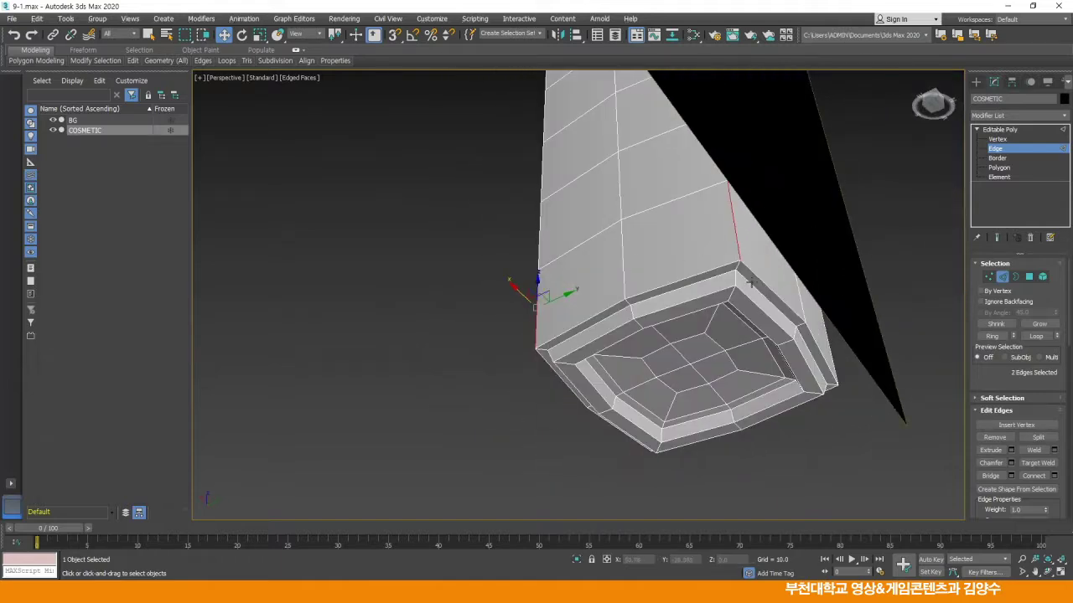
middle_click_drag(791, 293, 640, 276, "alt")
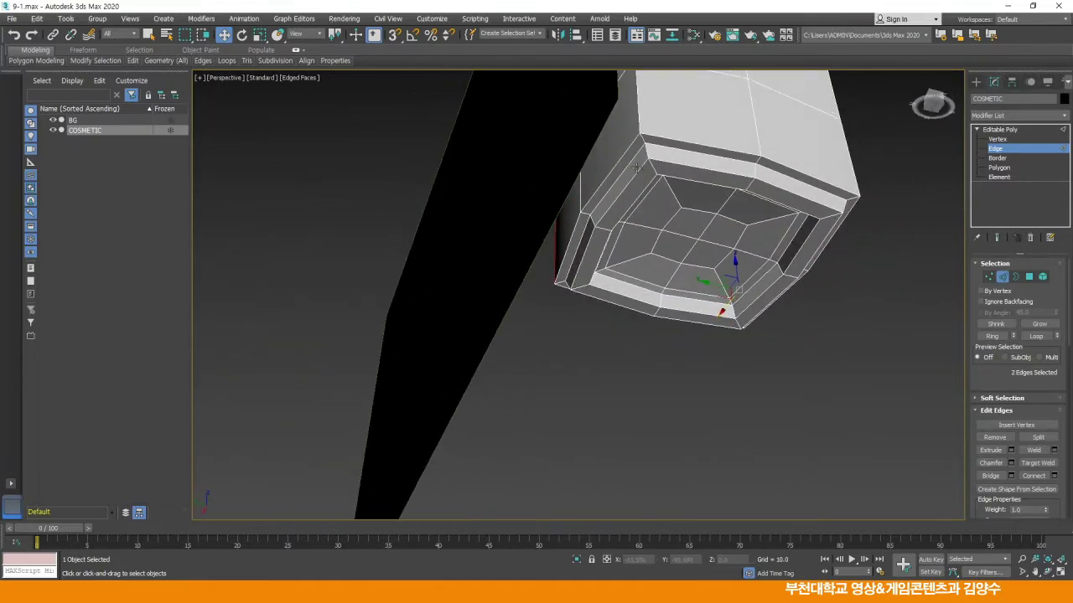
middle_click_drag(639, 118, 671, 206, "alt")
left_click(639, 207, "ctrl")
left_click(1035, 335)
middle_click_drag(766, 283, 695, 172, "alt")
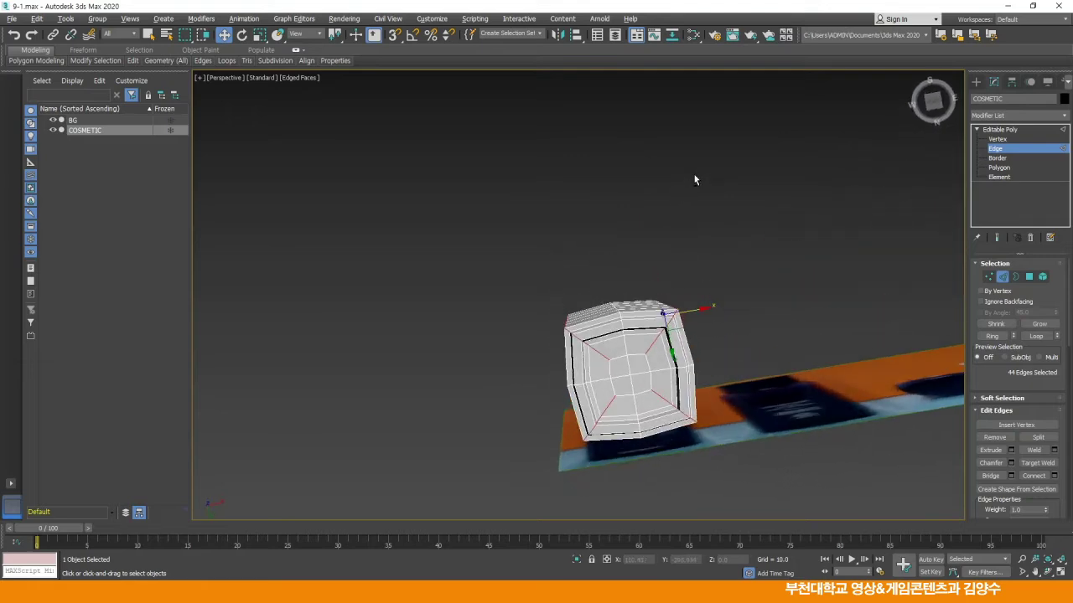
In a maximized Bottom view, deselect the four diagonal edges inside the recessed base panel, keeping the other corner edges selected
key("alt+w")
right_click(536, 196)
key("alt+w")
middle_click_drag(530, 278, 557, 300)
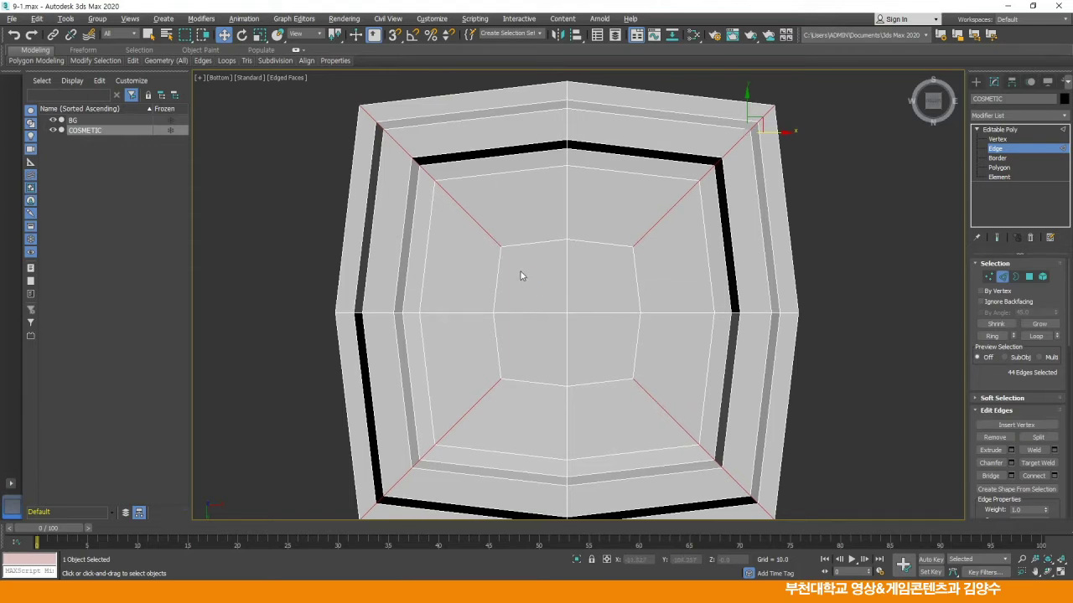
left_click(473, 218, "alt")
left_click(649, 231, "alt")
left_click(484, 394, "alt")
left_click(649, 395, "alt")
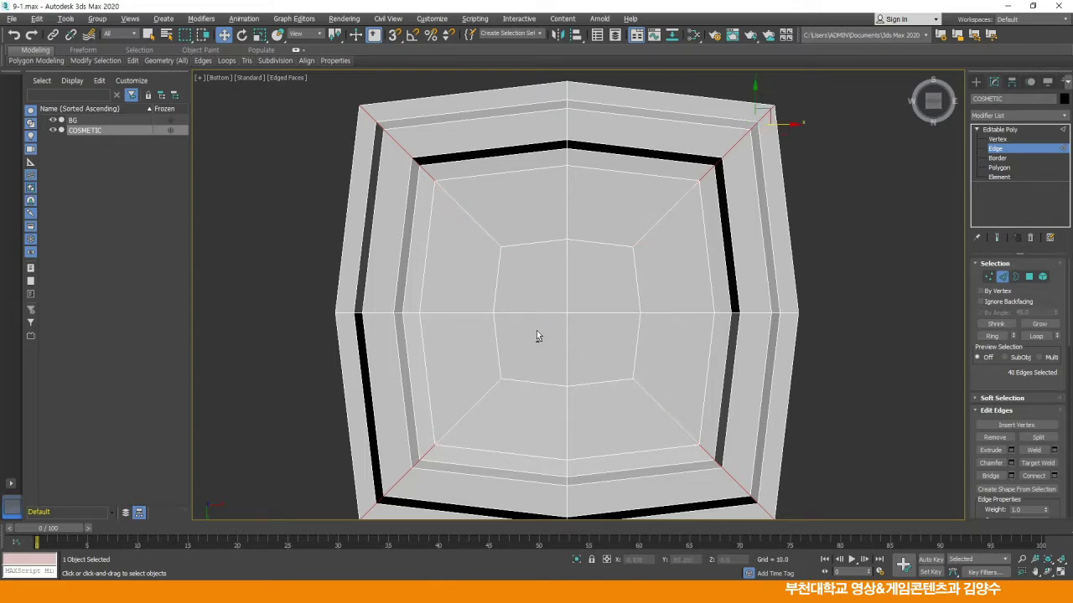
Chamfer the selected corner edges with an amount of 1.0 and 1 segment in the Perspective view, and clear the selection
scroll(530, 243, "down", 2)
key("alt+w")
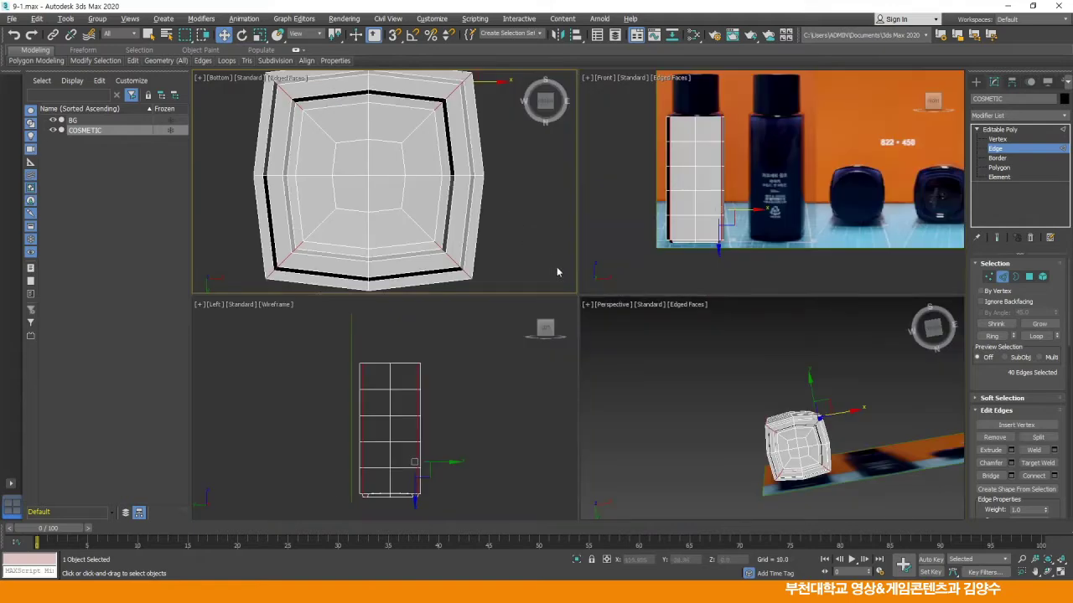
middle_click(661, 362)
key("alt+w")
middle_click_drag(605, 264, 585, 315, "alt")
scroll(654, 327, "up", 3)
middle_click_drag(679, 332, 607, 295)
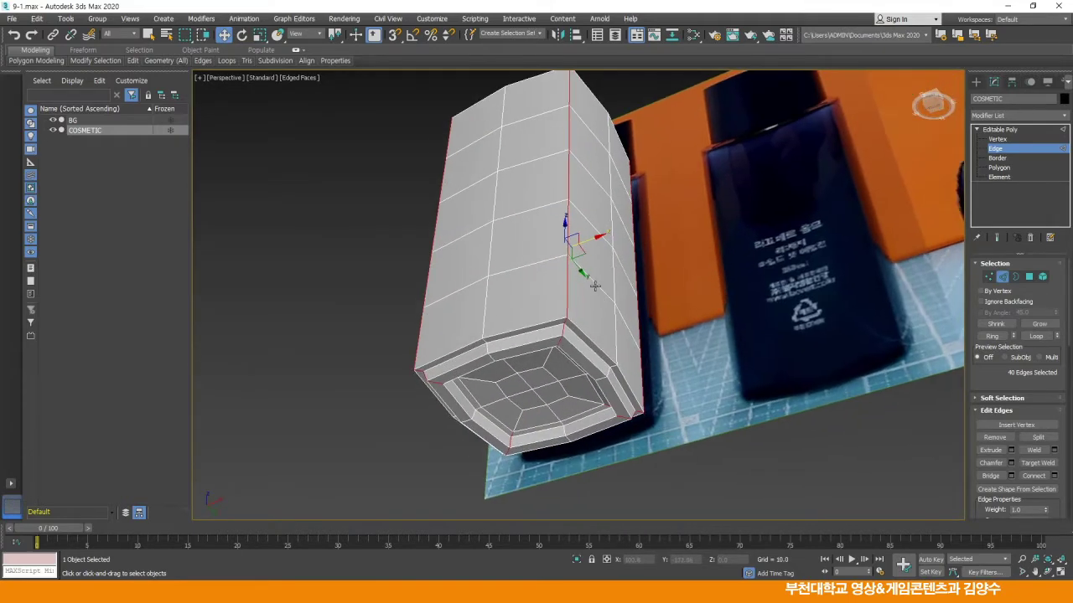
scroll(536, 288, "up", 2)
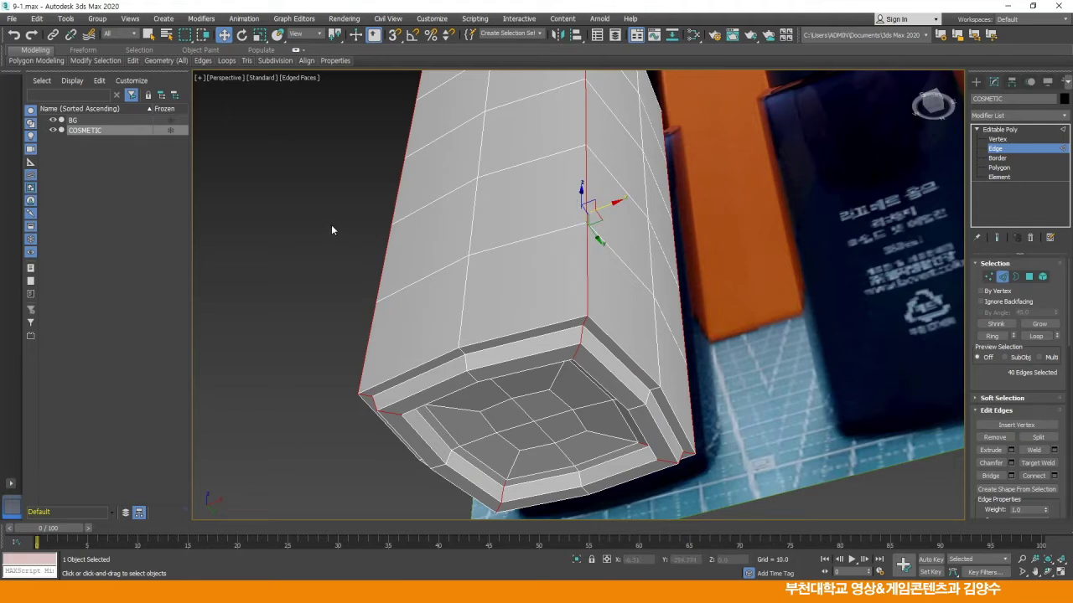
right_click(324, 200)
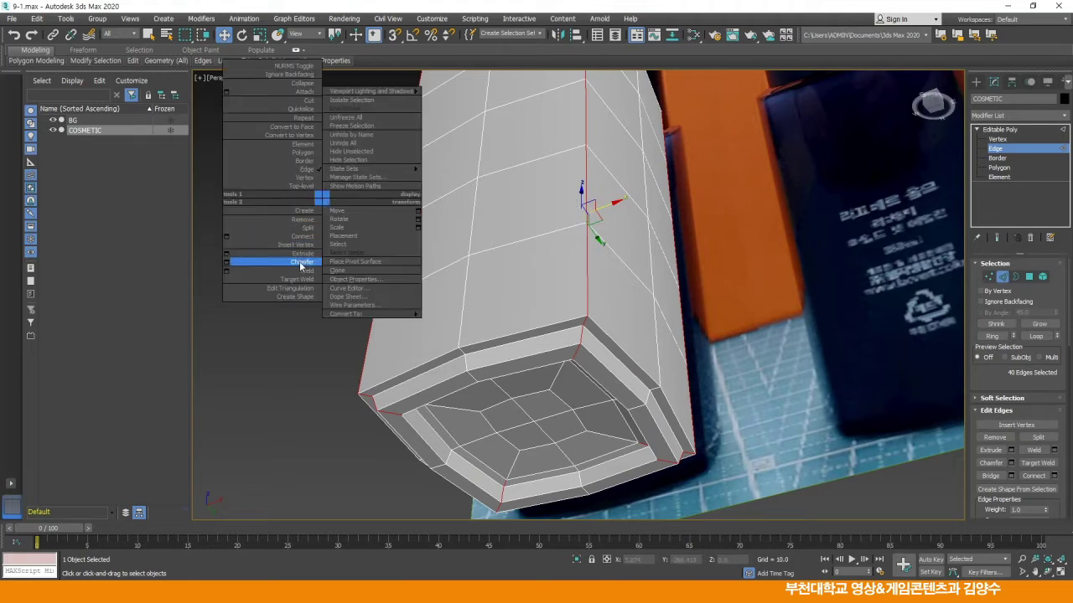
left_click(252, 264)
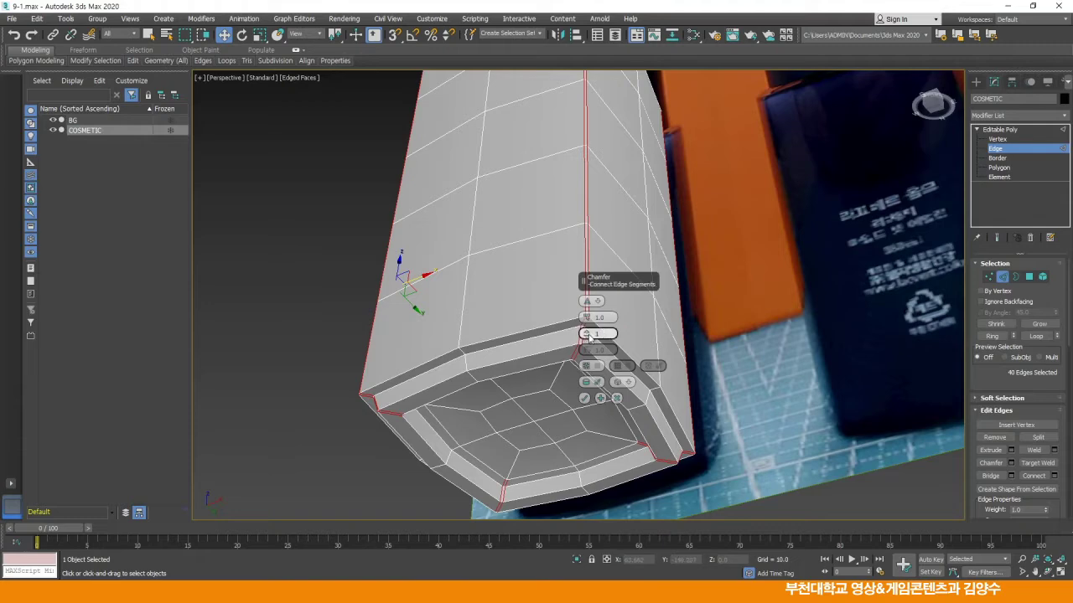
left_click(584, 398)
left_click(299, 396)
Select the edge loops around the body's bottom edge and along the outer and inner walls of the raised rim
middle_click_drag(446, 360, 477, 325, "alt")
scroll(491, 307, "up", 5)
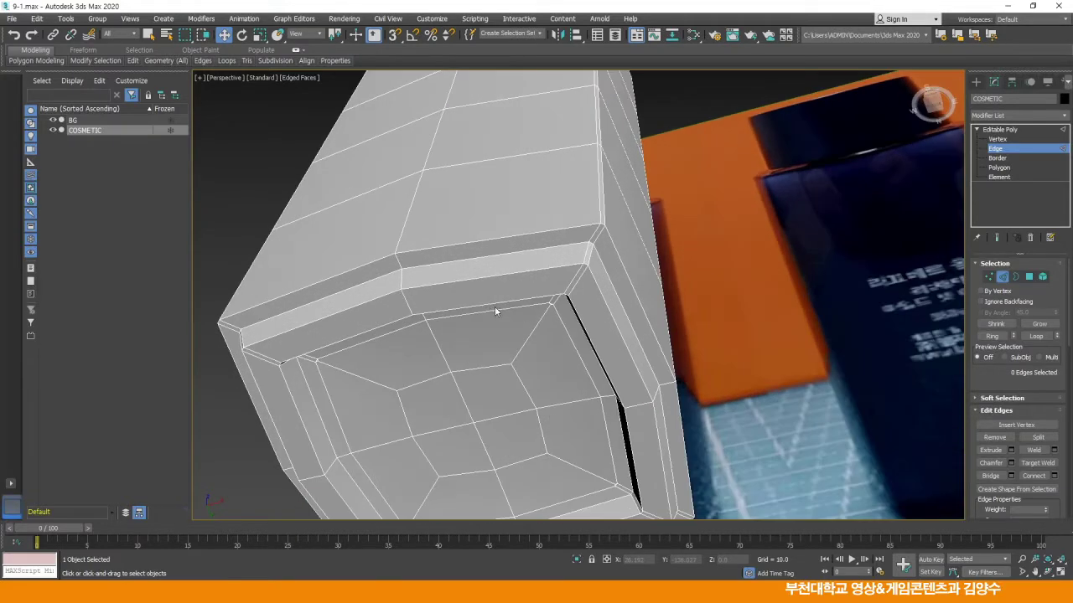
left_click(495, 240)
left_click(484, 257, "ctrl")
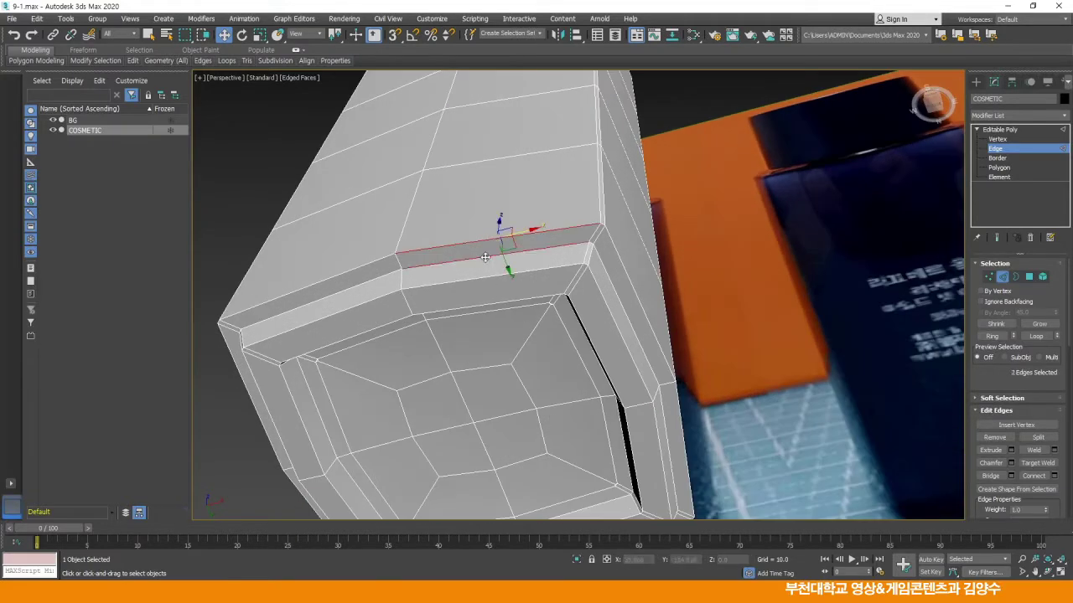
left_click(483, 280, "ctrl")
middle_click_drag(575, 314, 520, 283, "alt")
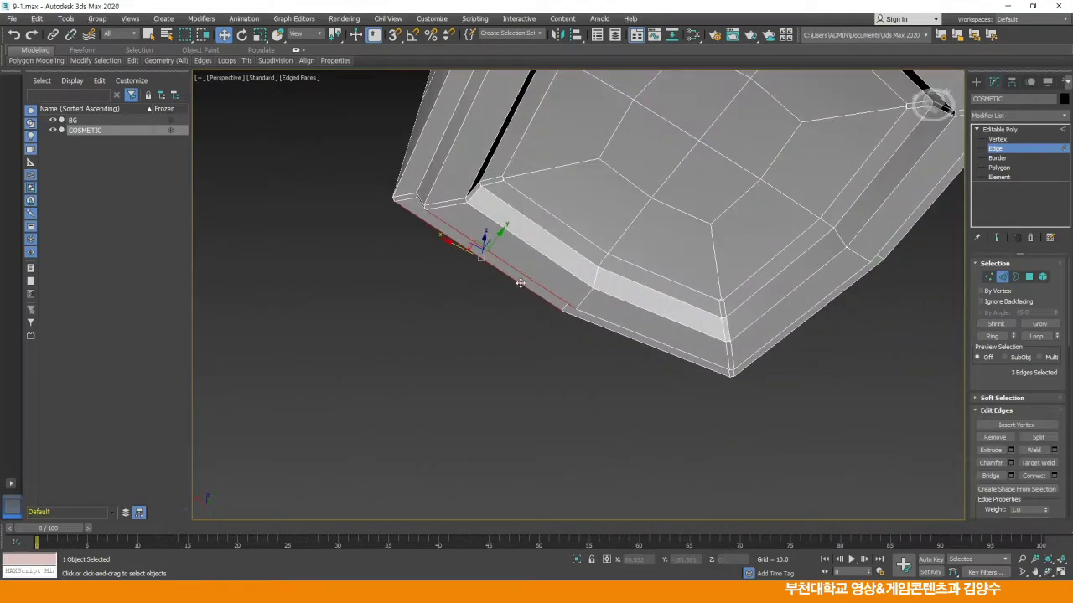
left_click(552, 236, "ctrl")
left_click(1037, 337)
middle_click_drag(723, 281, 678, 342)
scroll(677, 342, "down", 3)
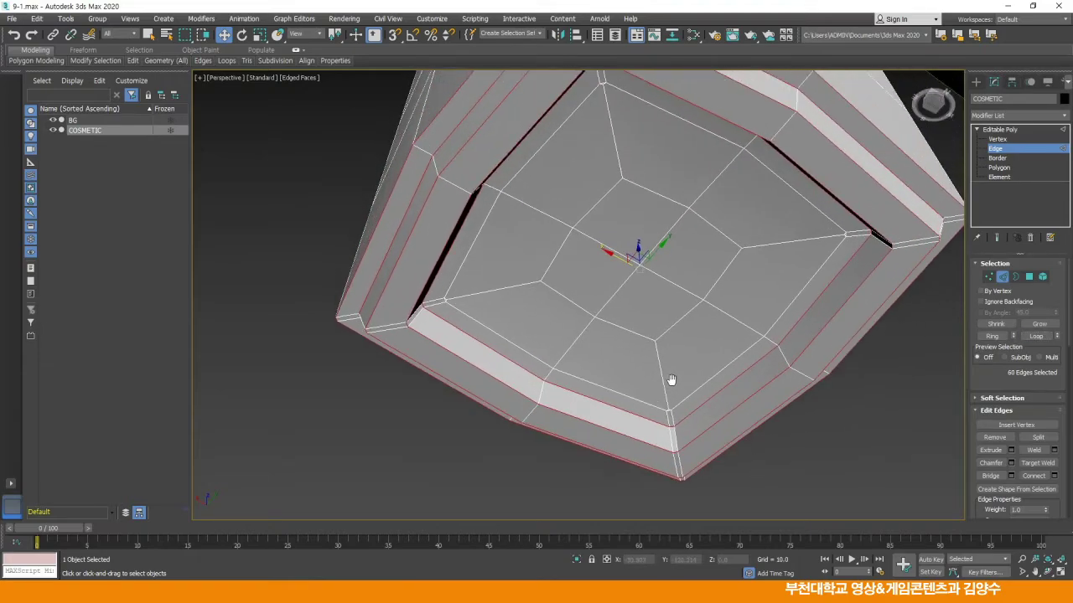
middle_click_drag(780, 296, 925, 295, "alt")
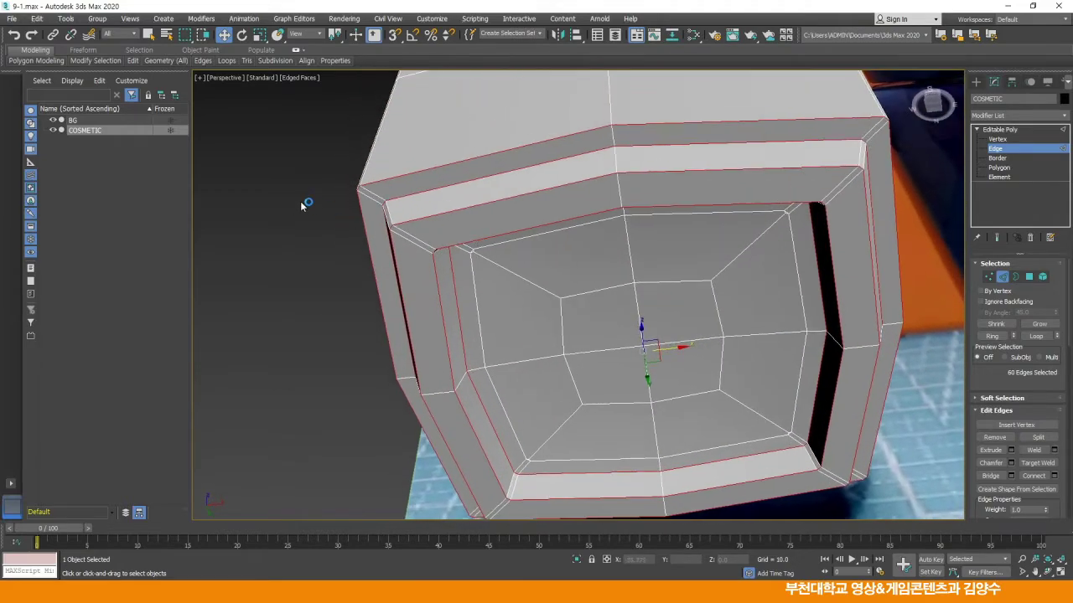
Chamfer the selected rim edge loops with an amount of 1.0 and 1 segment, and deselect them
right_click(311, 208)
left_click(224, 272)
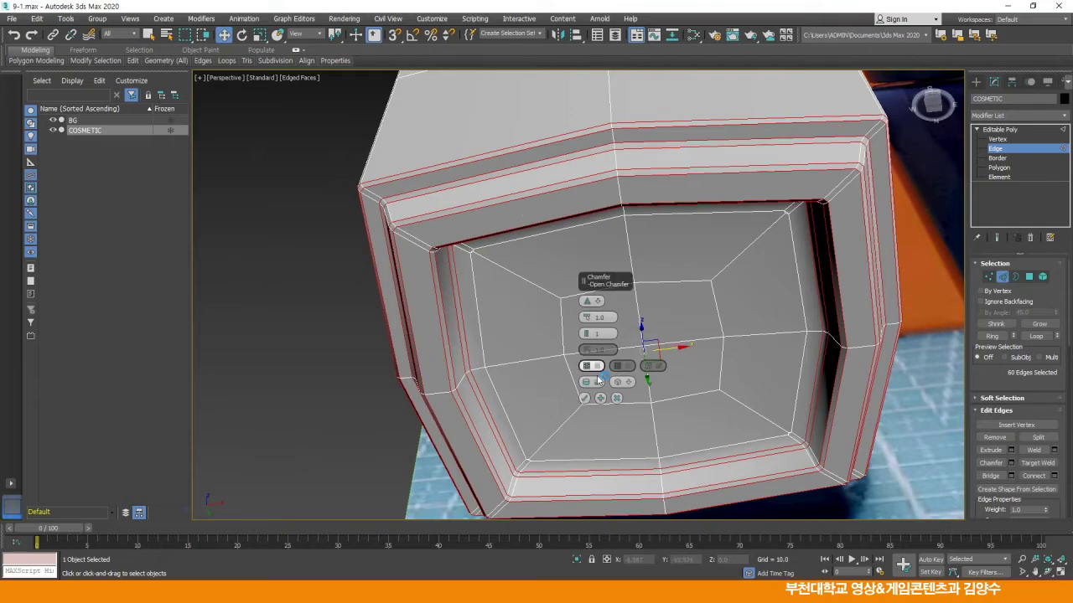
left_click(584, 398)
left_click(283, 337)
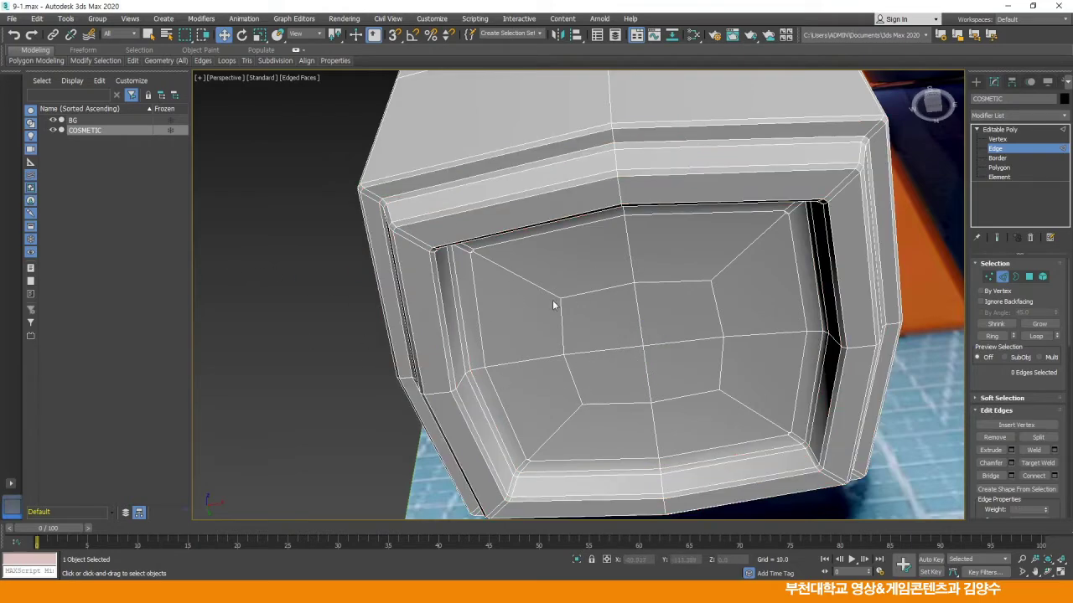
Target Weld the extra middle vertex at one chamfered corner of the recessed panel onto the inner ring's facing corner vertex
middle_click_drag(553, 304, 505, 326)
middle_click_drag(618, 366, 600, 328, "alt")
mouse_move(613, 223)
middle_mouse_down()
mouse_move(597, 287)
mouse_move(608, 240)
mouse_move(600, 280)
mouse_move(626, 222)
middle_mouse_up()
scroll(609, 235, "up", 2)
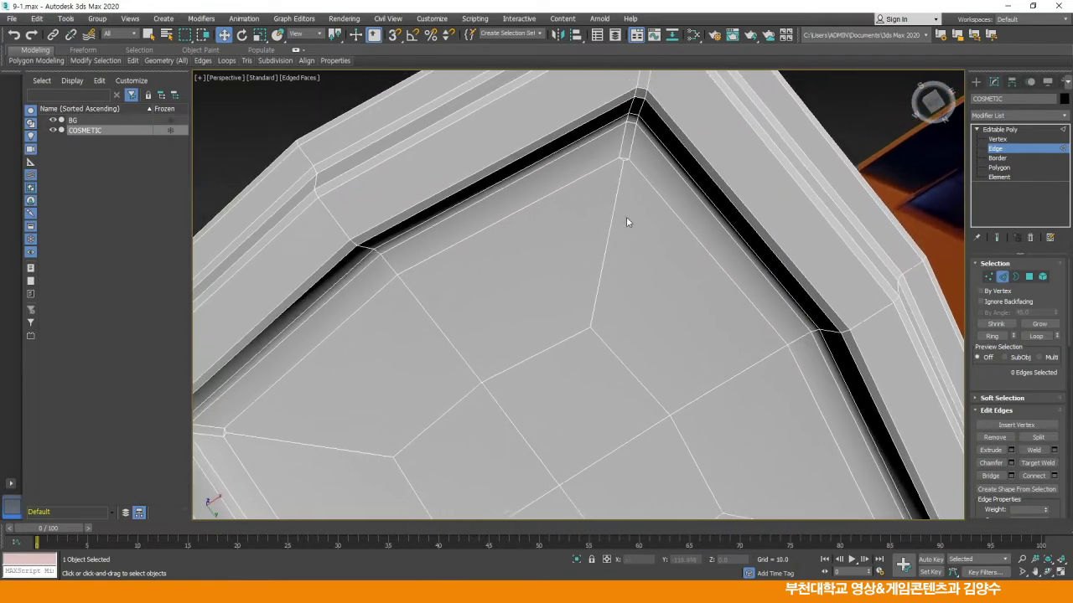
scroll(621, 161, "up", 2)
middle_click_drag(622, 161, 618, 193)
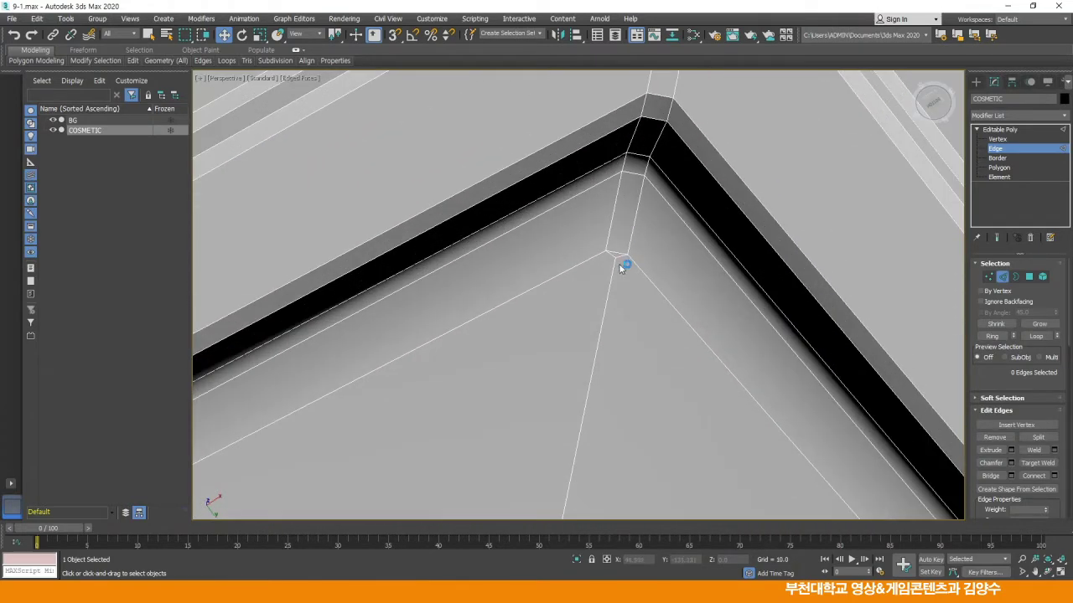
middle_click_drag(621, 268, 623, 211)
scroll(621, 223, "down", 3)
scroll(628, 175, "up", 2)
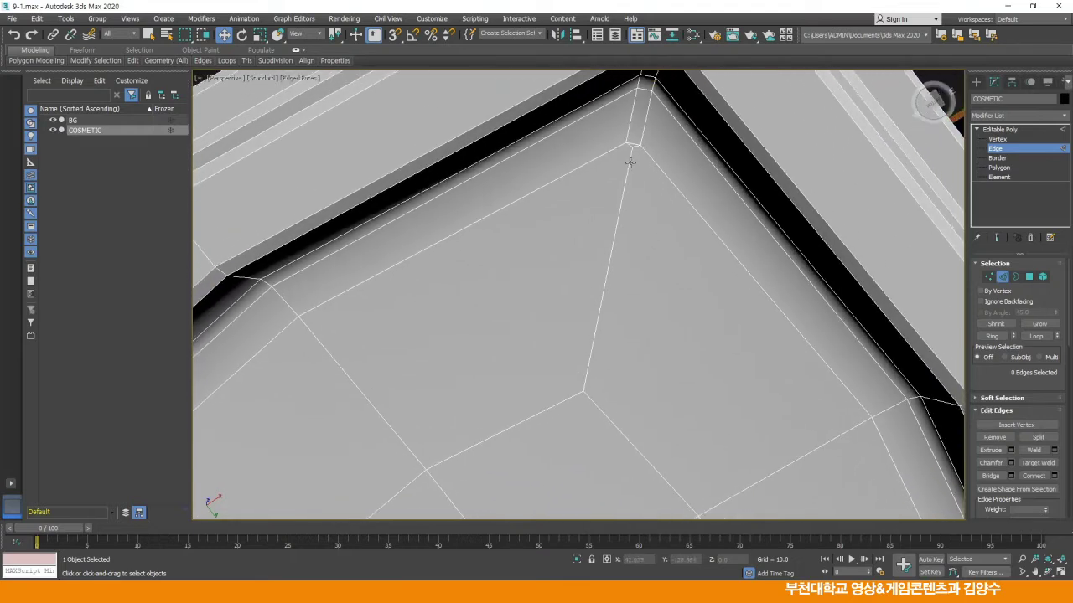
left_click(998, 139)
right_click(646, 202)
left_click(599, 251)
left_click(632, 146)
left_click(583, 391)
Weld the extra middle vertices at the other three recess corners onto their facing inner ring vertices and leave Target Weld
middle_click_drag(583, 390, 653, 351, "alt")
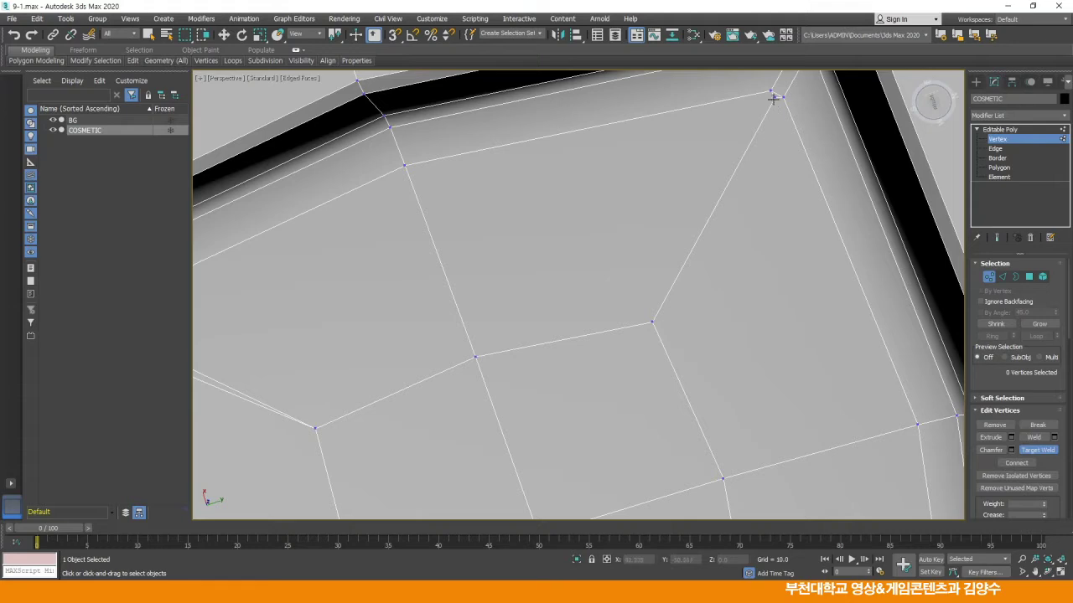
left_click(652, 319)
middle_click_drag(745, 314, 628, 309, "alt")
left_click(711, 232)
left_click(621, 456)
middle_click_drag(749, 392, 679, 308, "alt")
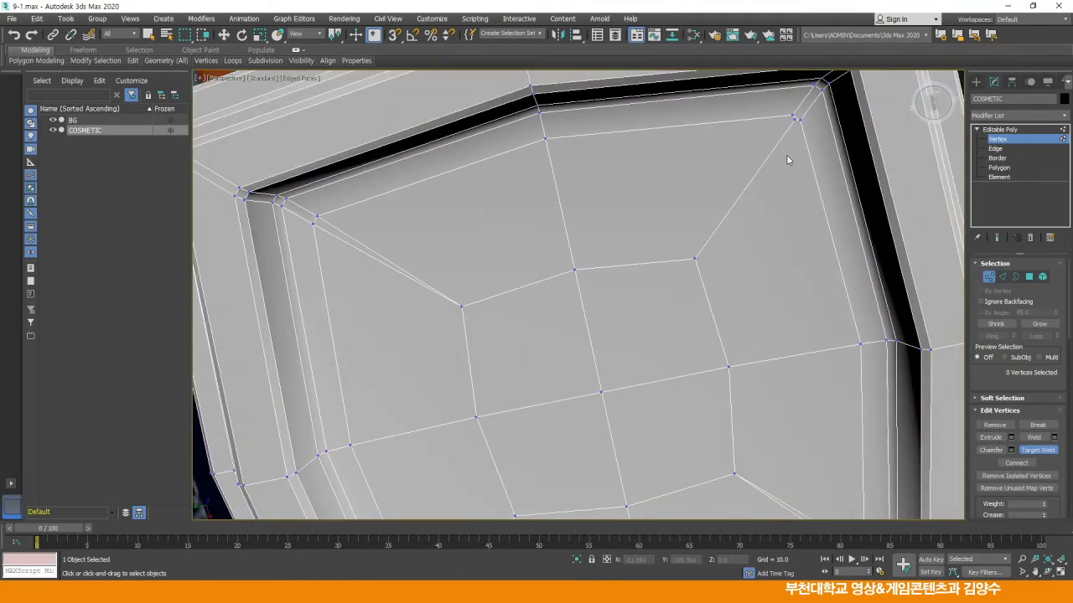
left_click(693, 259)
key("w")
Leave vertex editing and apply a MeshSmooth modifier with 2 iterations to the whole COSMETIC object
middle_click_drag(656, 221, 677, 282, "alt")
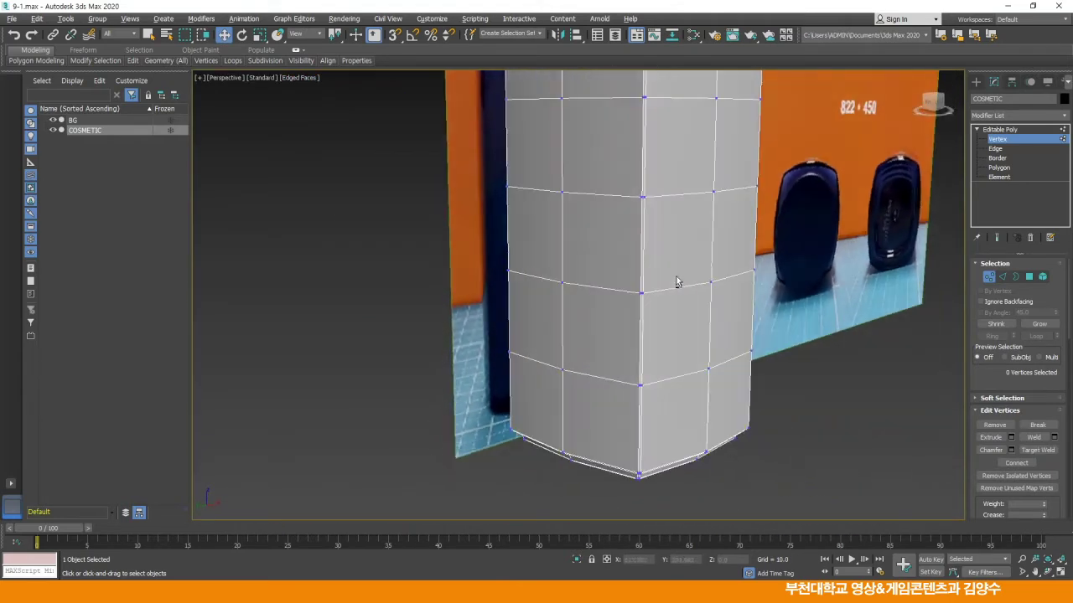
left_click(998, 130)
left_click(1065, 117)
scroll(1006, 335, "down", 10)
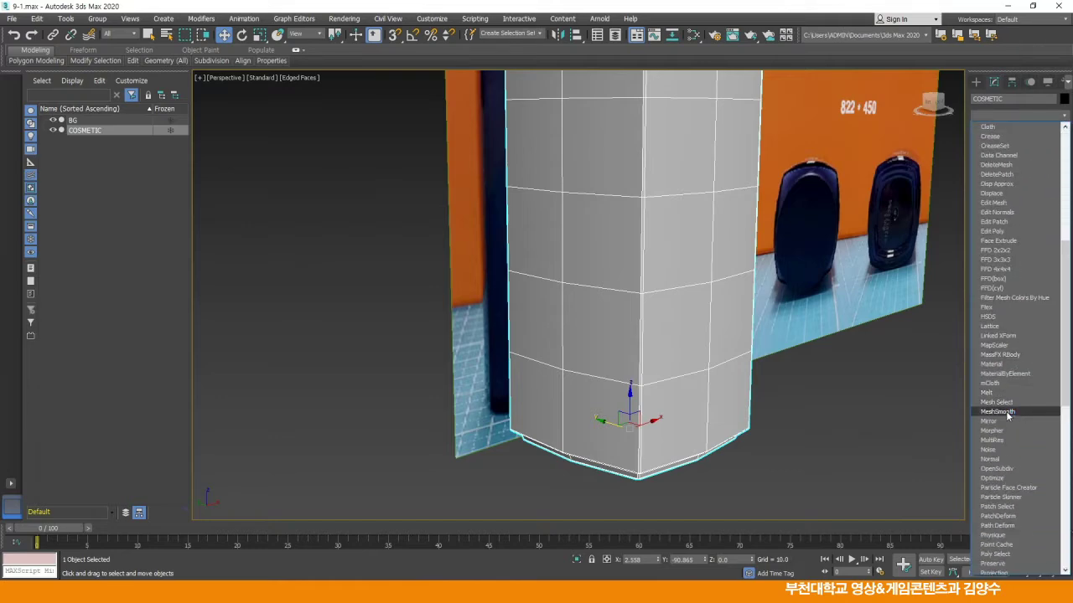
left_click(1006, 411)
middle_click_drag(782, 352, 527, 189, "alt")
scroll(566, 321, "up", 3)
middle_click_drag(564, 321, 564, 315)
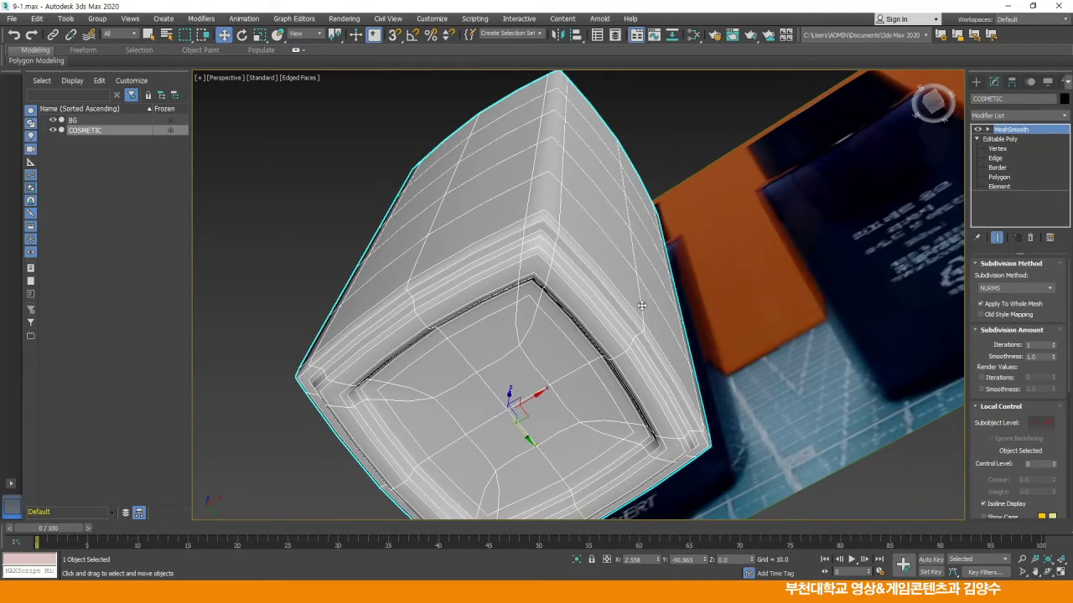
left_click(1054, 345)
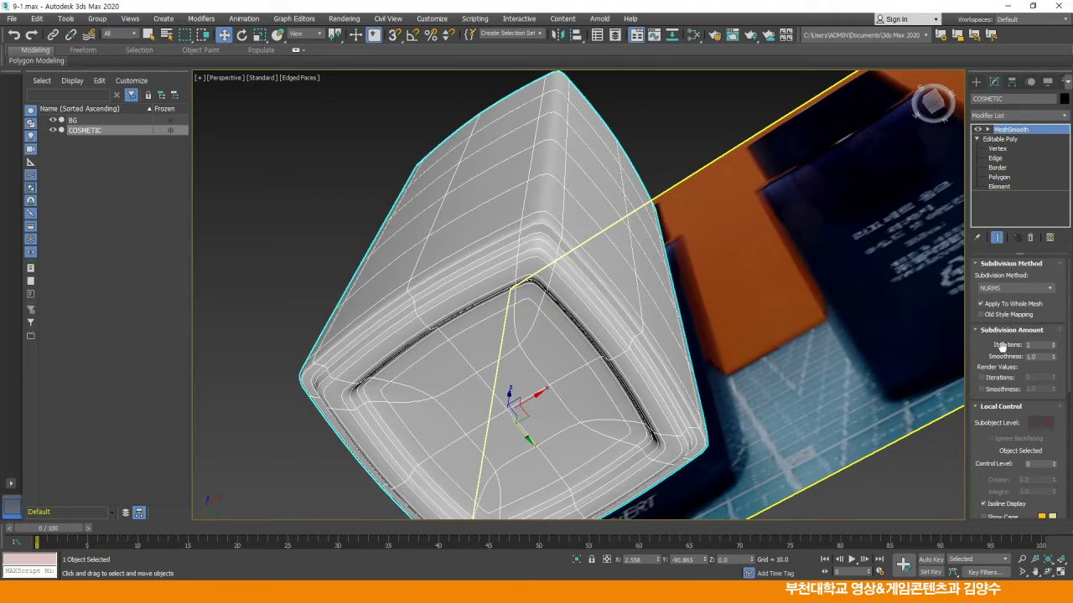
Render the smoothed base in the Perspective view, close the render windows and review the whole bottle from above
middle_click_drag(584, 263, 560, 249, "alt")
middle_click_drag(619, 308, 662, 211)
left_click(714, 35)
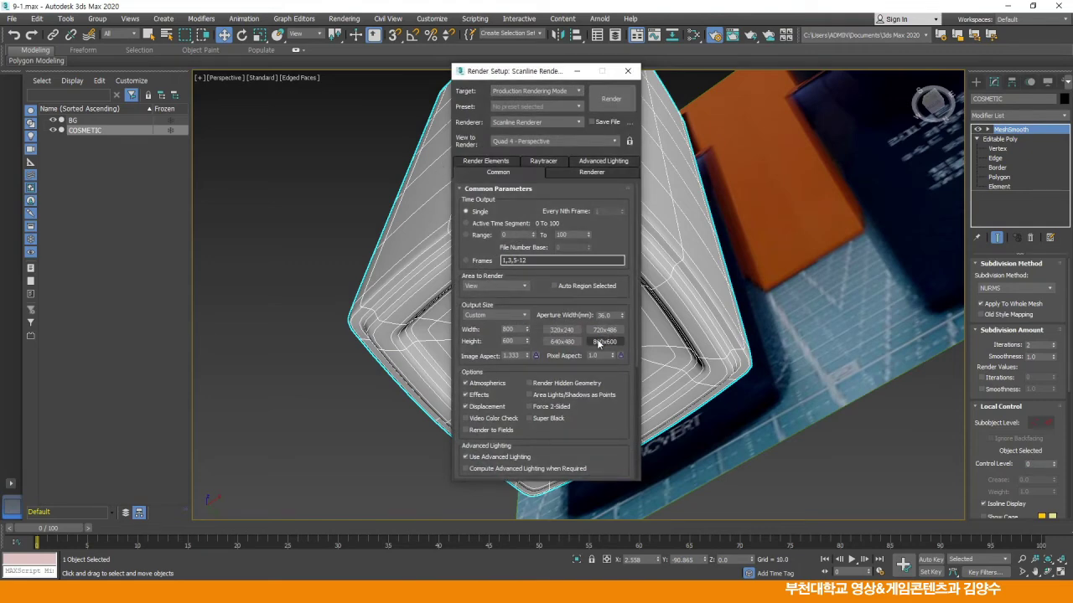
left_click(612, 100)
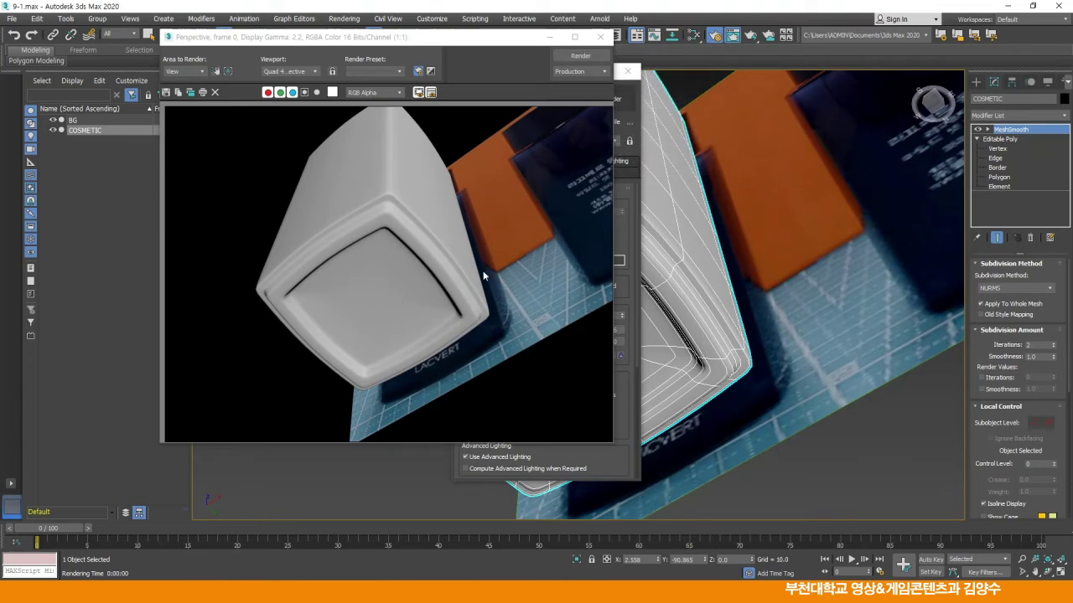
left_click(599, 37)
left_click_drag(619, 69, 620, 72)
middle_click_drag(611, 199, 604, 296, "alt")
middle_click_drag(646, 154, 623, 168)
scroll(620, 257, "down", 4)
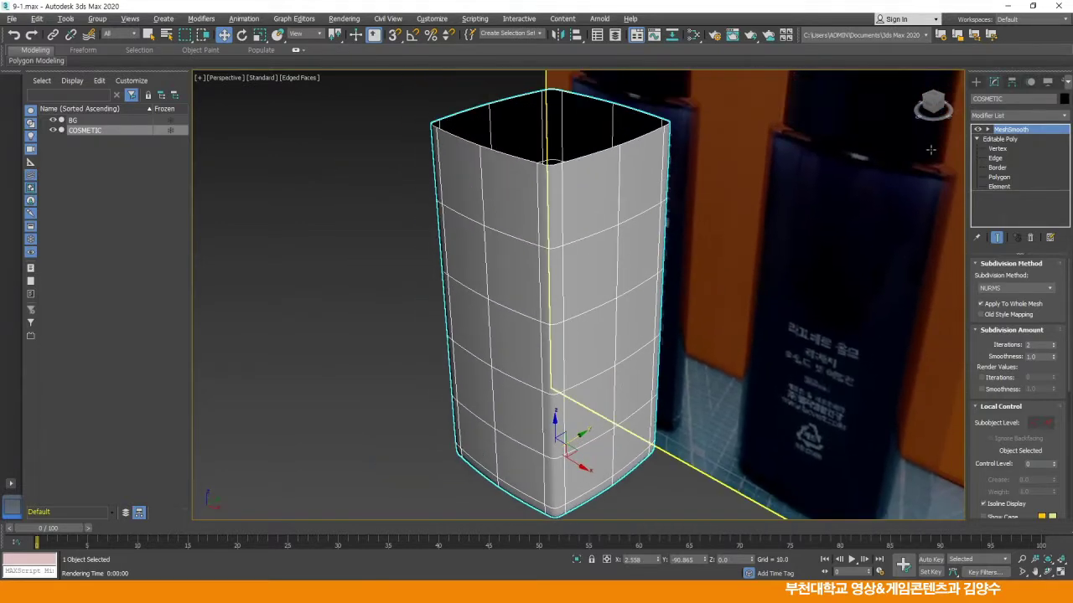
Delete the MeshSmooth modifier from the COSMETIC object and deselect the bottle
left_click(1030, 239)
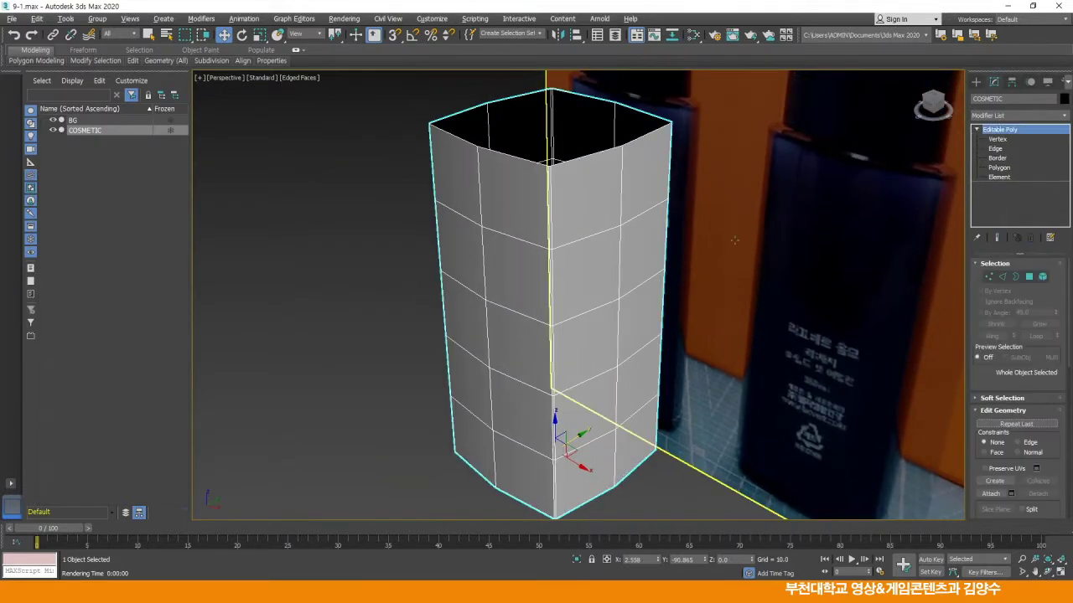
left_click(399, 242)
scroll(511, 276, "down", 4)
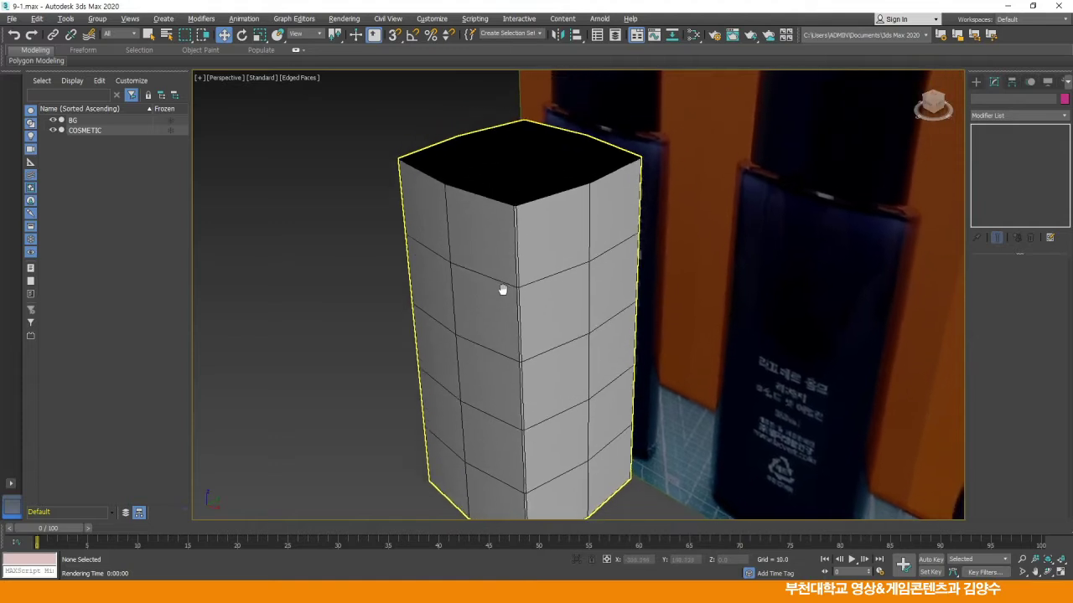
Return to the four-viewport layout, change the Bottom view to Top and show the Left view shaded with edged faces
key("alt+w")
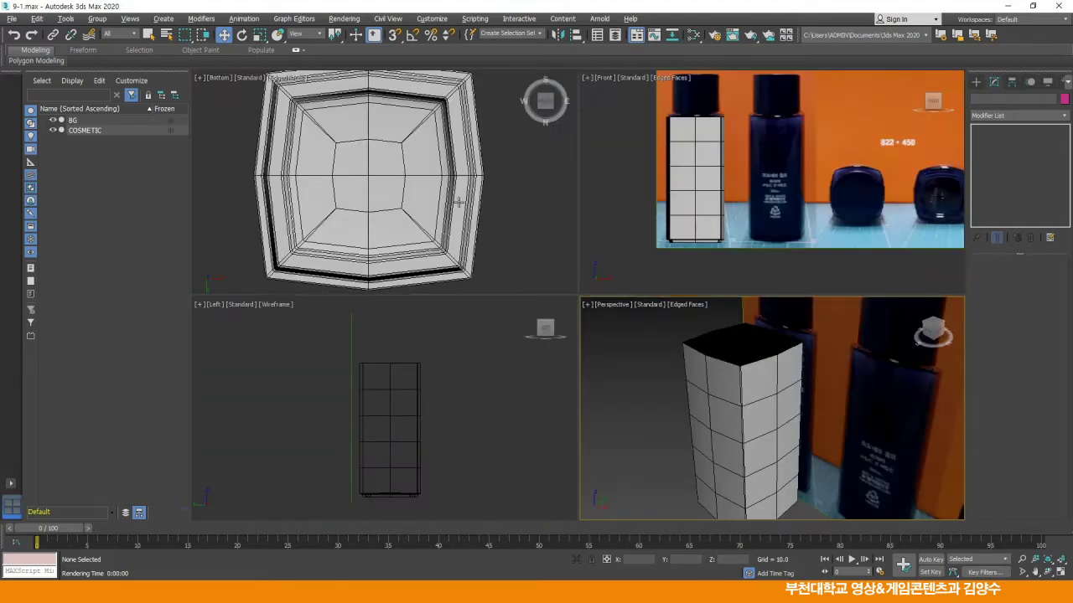
scroll(458, 202, "down", 3)
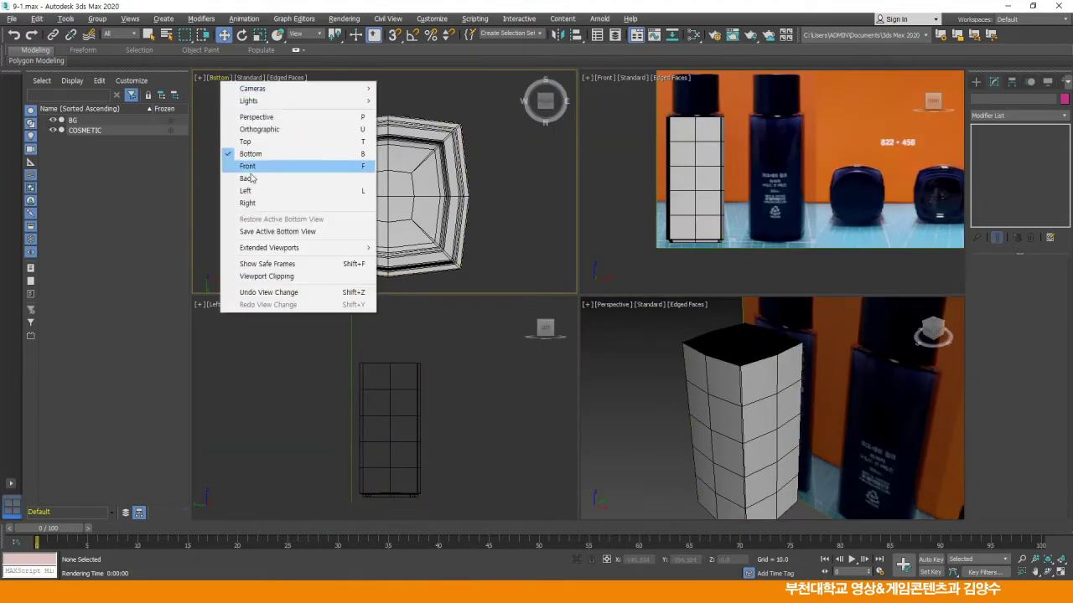
left_click(249, 145)
middle_click_drag(387, 176, 409, 174)
middle_click_drag(396, 386, 384, 343)
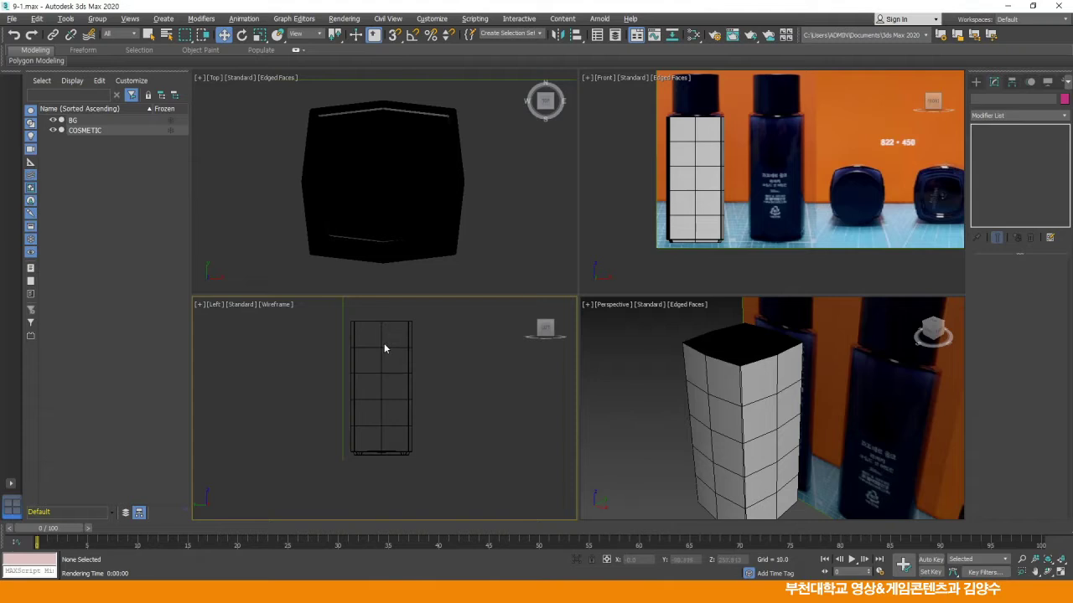
key("F3")
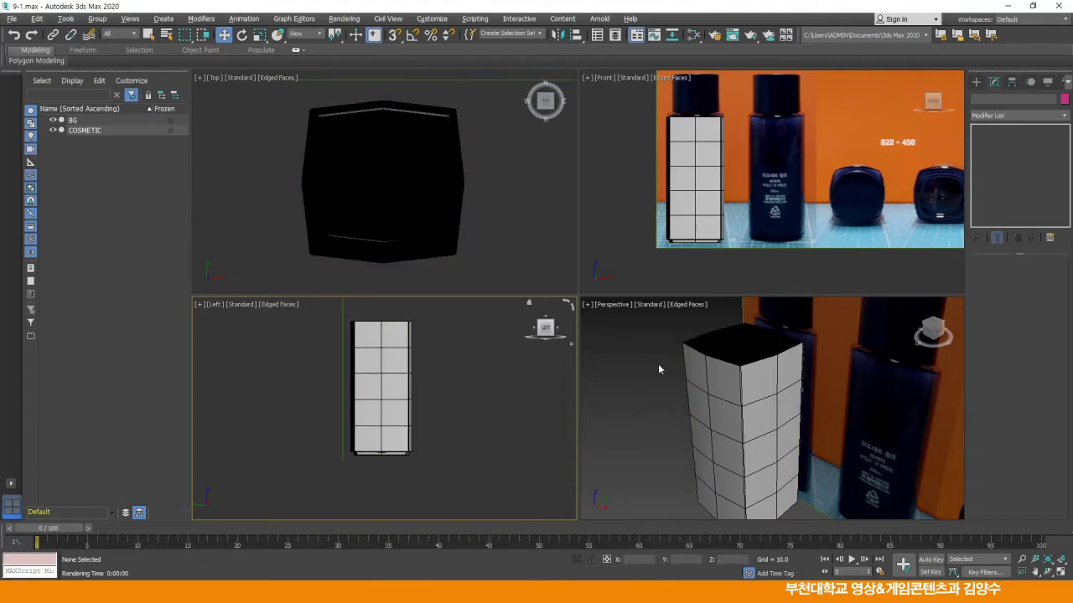
Select the open top border of COSMETIC and scale-extrude it inward to form a flat shoulder ring around a smaller opening
left_click(798, 369)
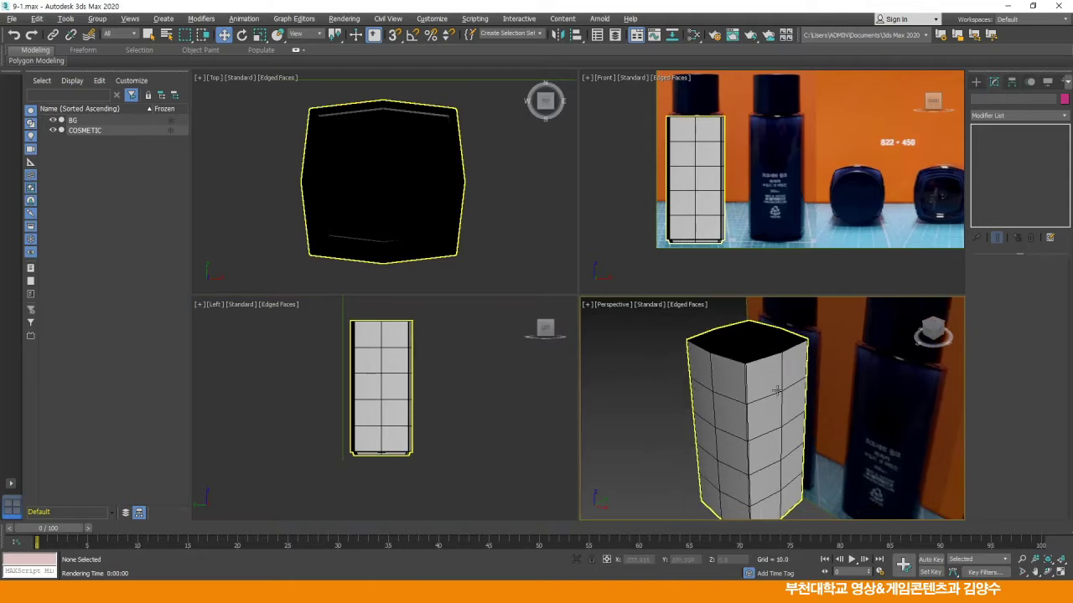
left_click(728, 379)
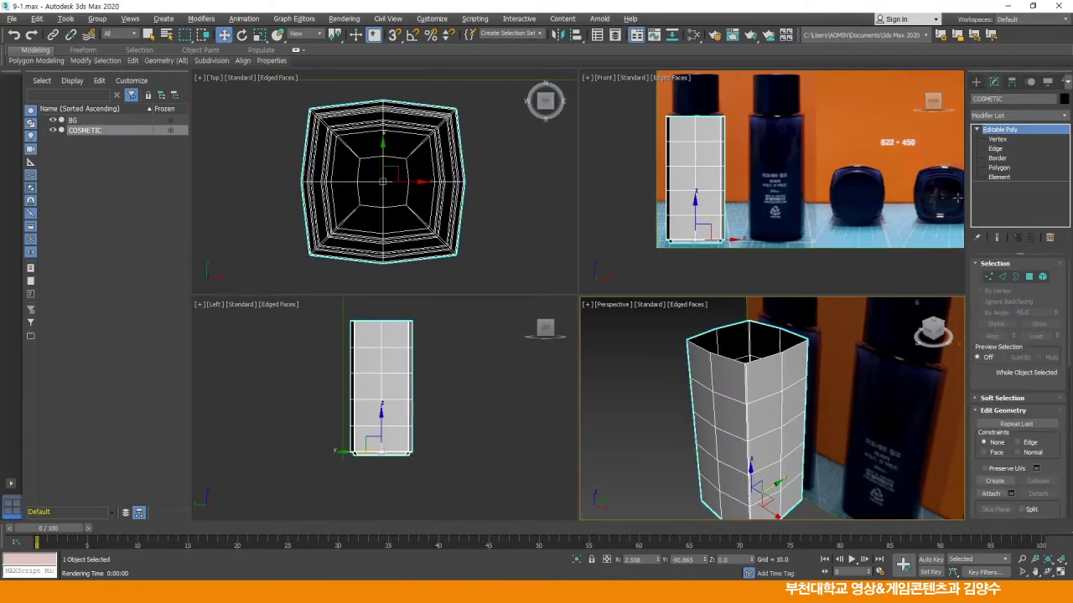
left_click(996, 158)
left_click(728, 358)
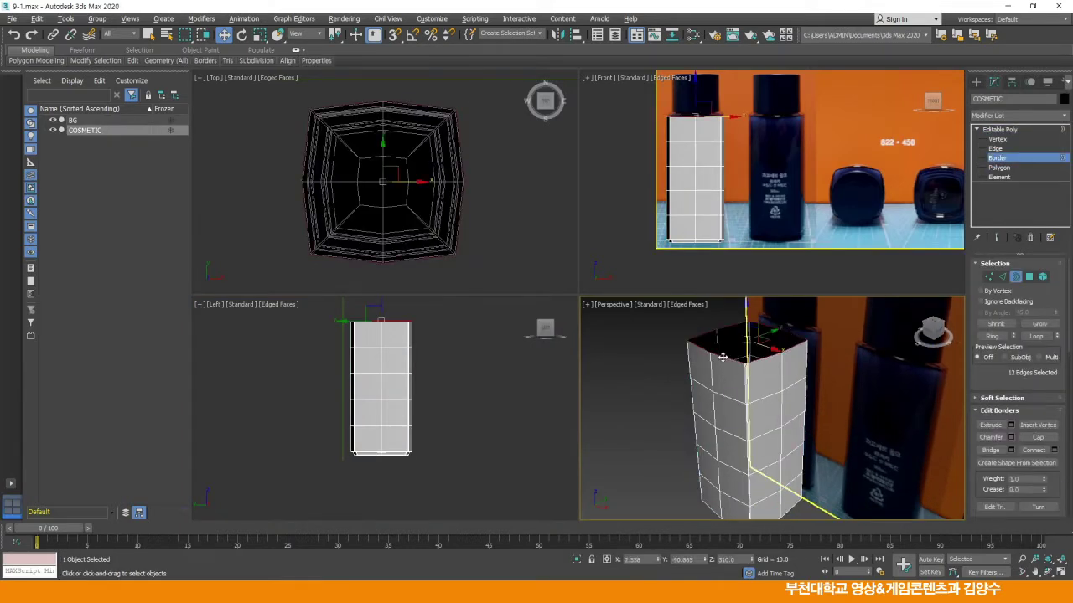
left_click(259, 34)
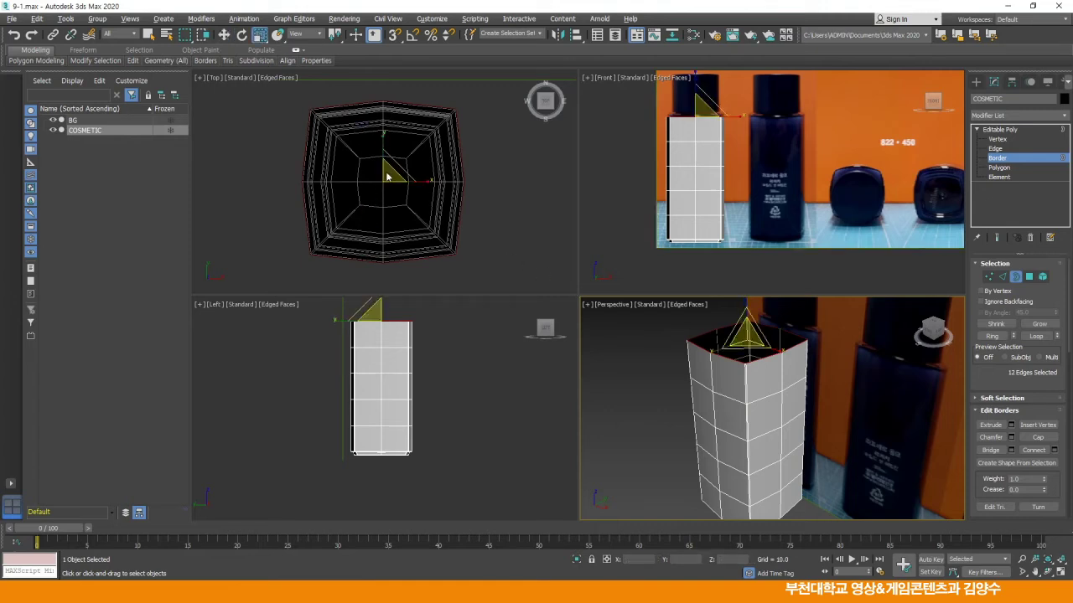
left_click_drag(387, 175, 388, 216, "shift")
left_click(223, 34)
left_click(479, 185)
middle_click_drag(477, 212, 483, 224)
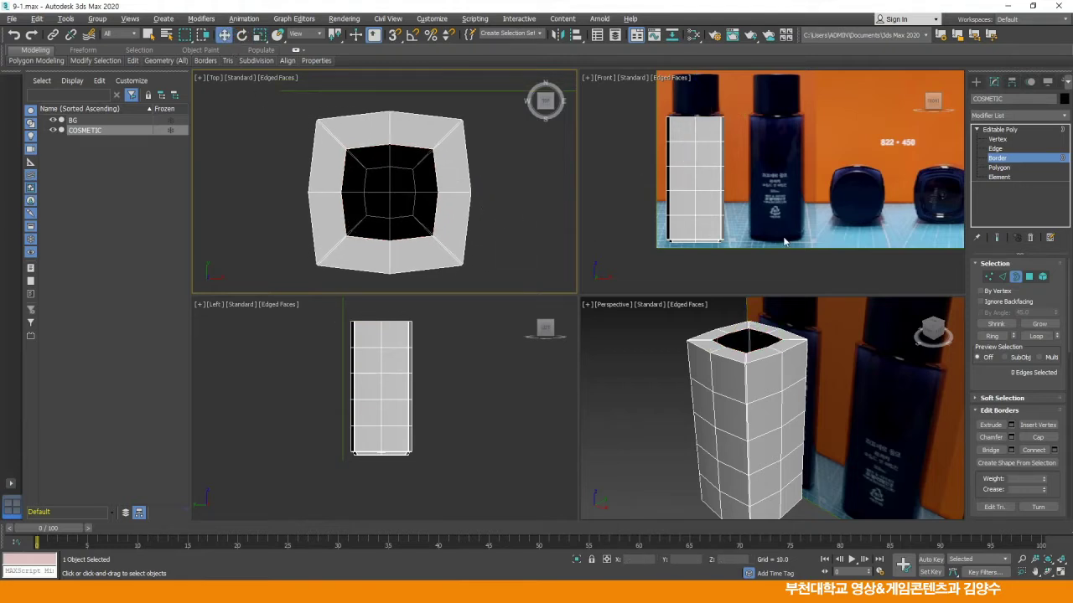
Examine in the Front view how the bottle's top edge and shoulder line up with the cap in the reference photo
middle_click_drag(714, 156, 712, 172)
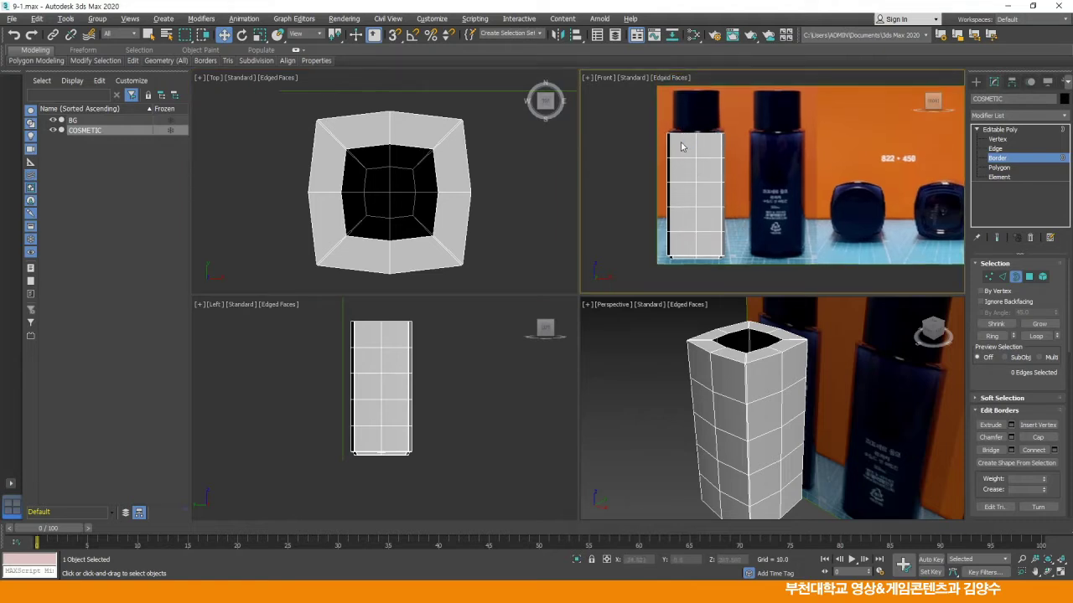
key("alt+w")
scroll(623, 277, "up", 4)
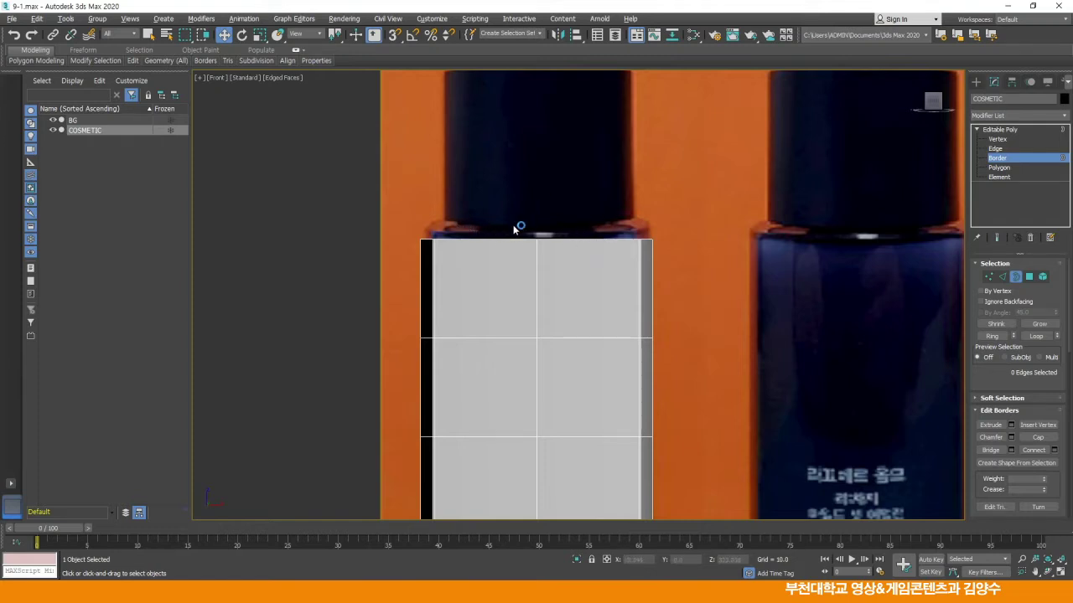
middle_click_drag(534, 240, 535, 194)
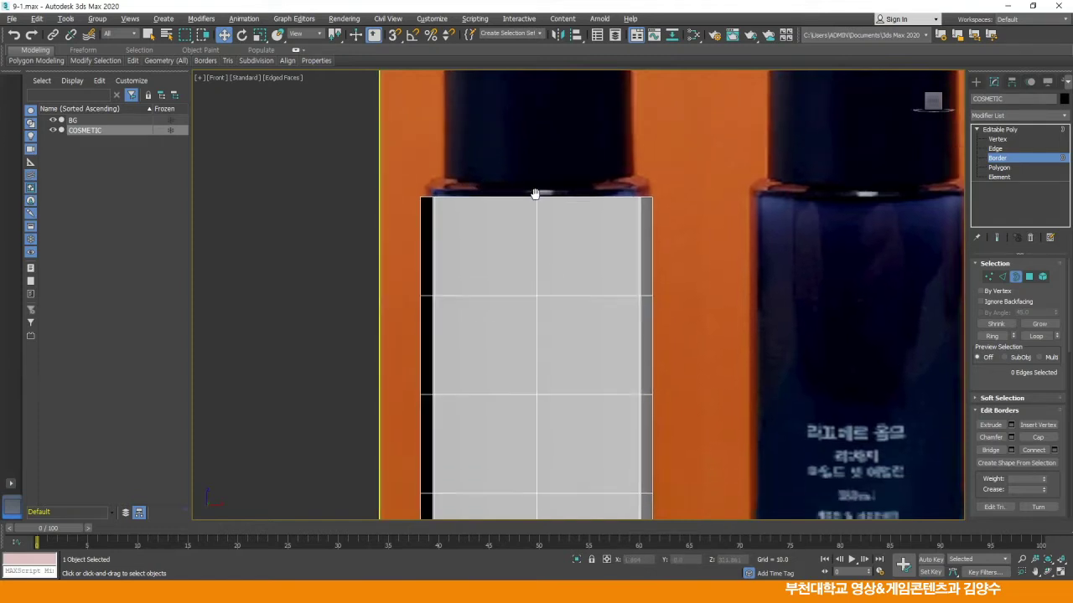
key("alt+w")
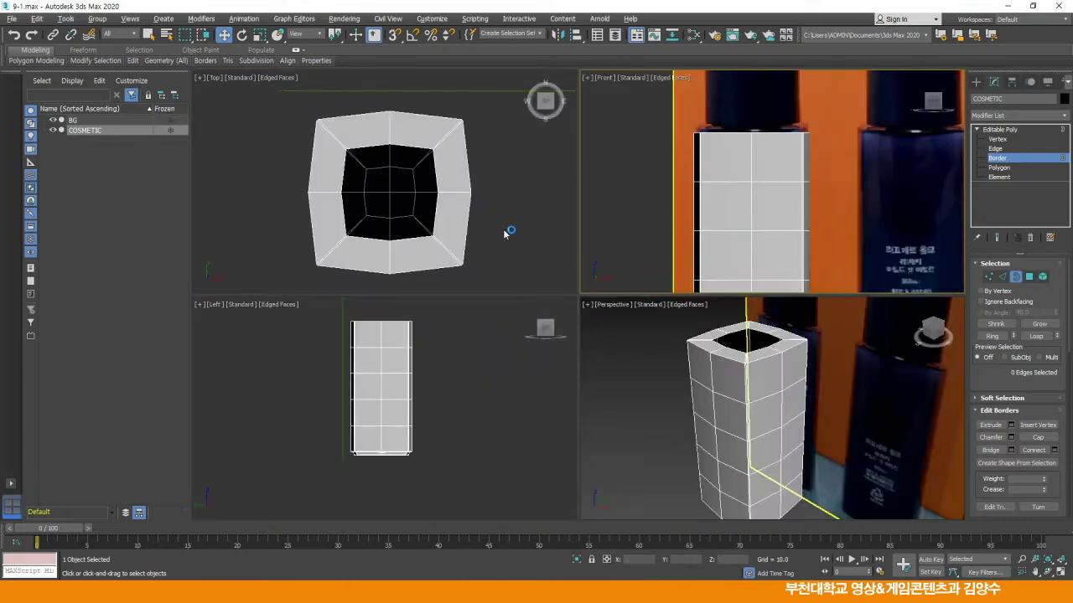
In the maximized Top view, select the edges along the right half of the shoulder's inner opening to count them, including the tiny corner edges
key("alt+w")
middle_click_drag(580, 277, 550, 257)
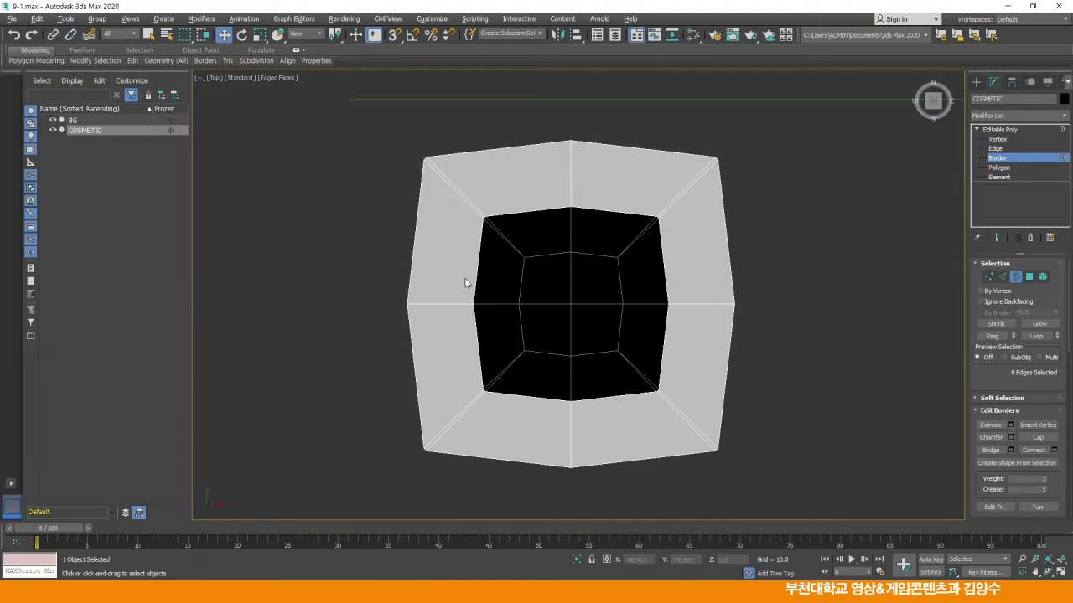
scroll(599, 278, "up", 3)
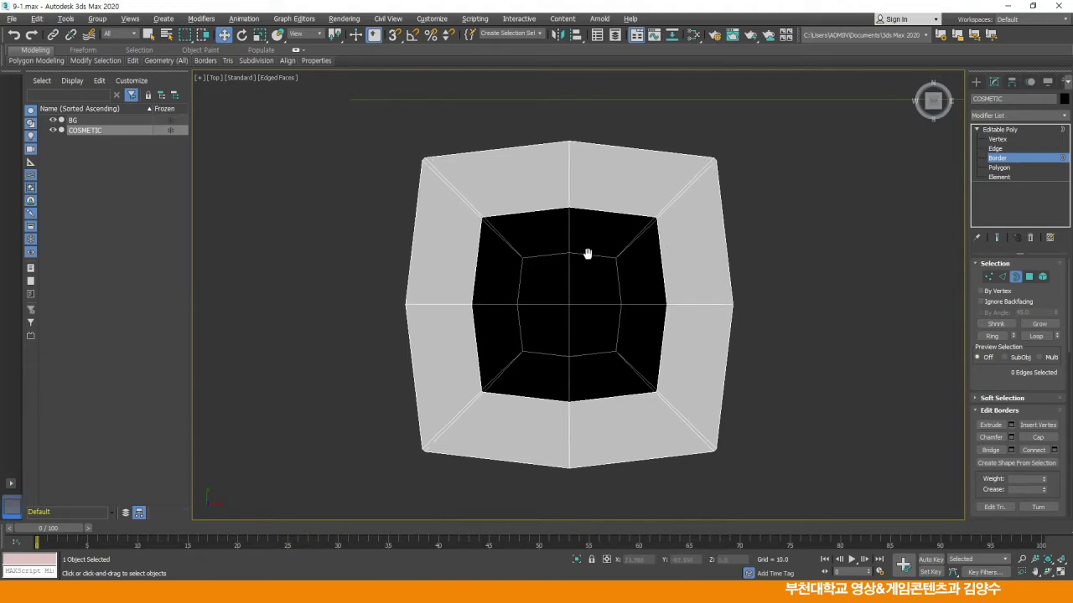
left_click(995, 149)
left_click(624, 195)
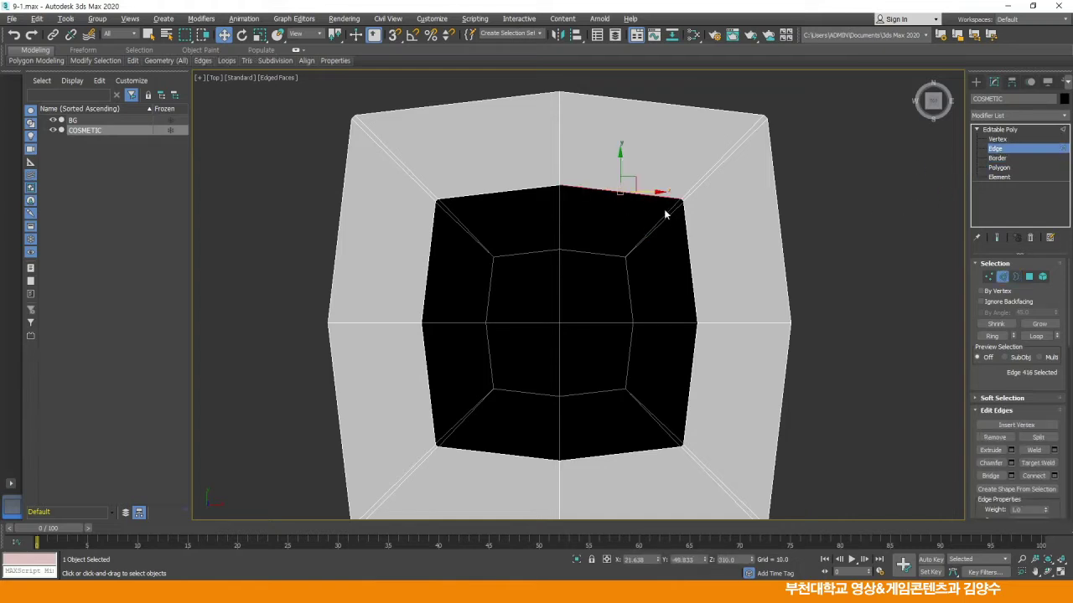
scroll(665, 211, "up", 5)
left_click(722, 225, "ctrl")
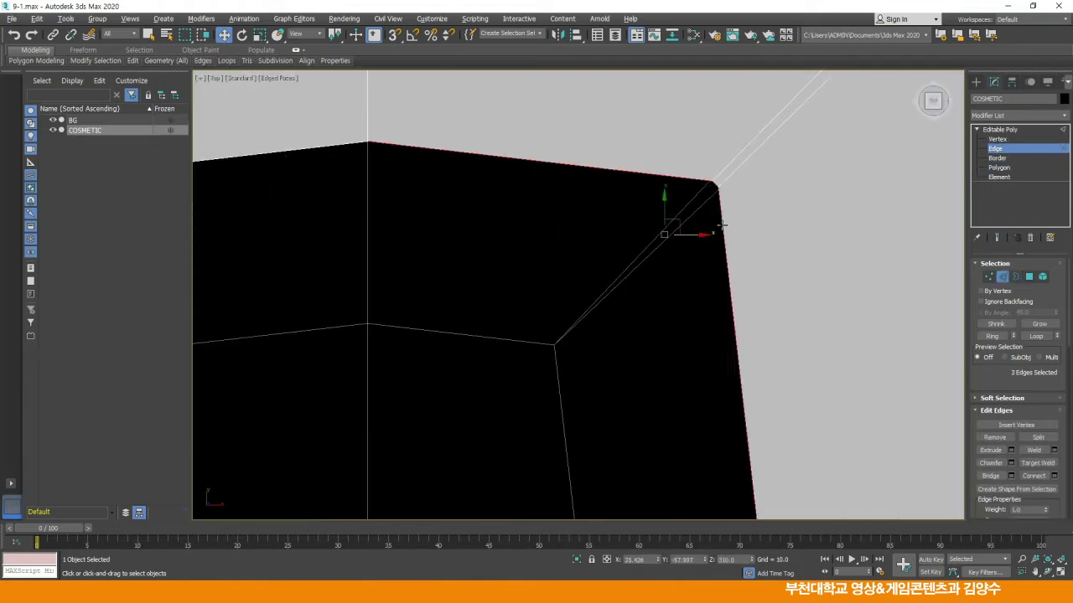
scroll(719, 177, "down", 5)
scroll(726, 246, "up", 4)
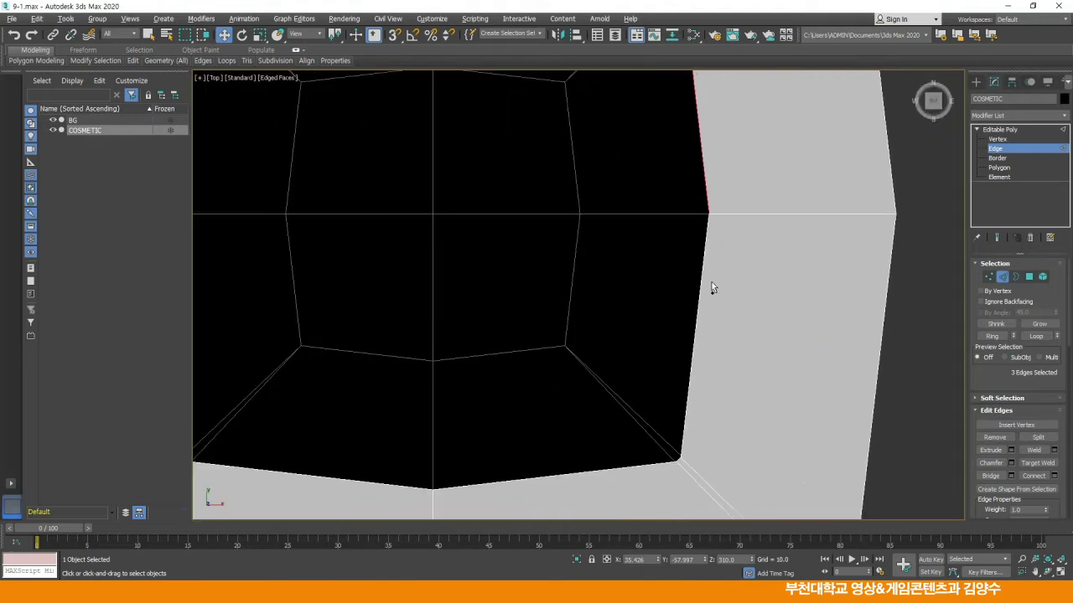
left_click(702, 278, "ctrl")
scroll(710, 403, "up", 3)
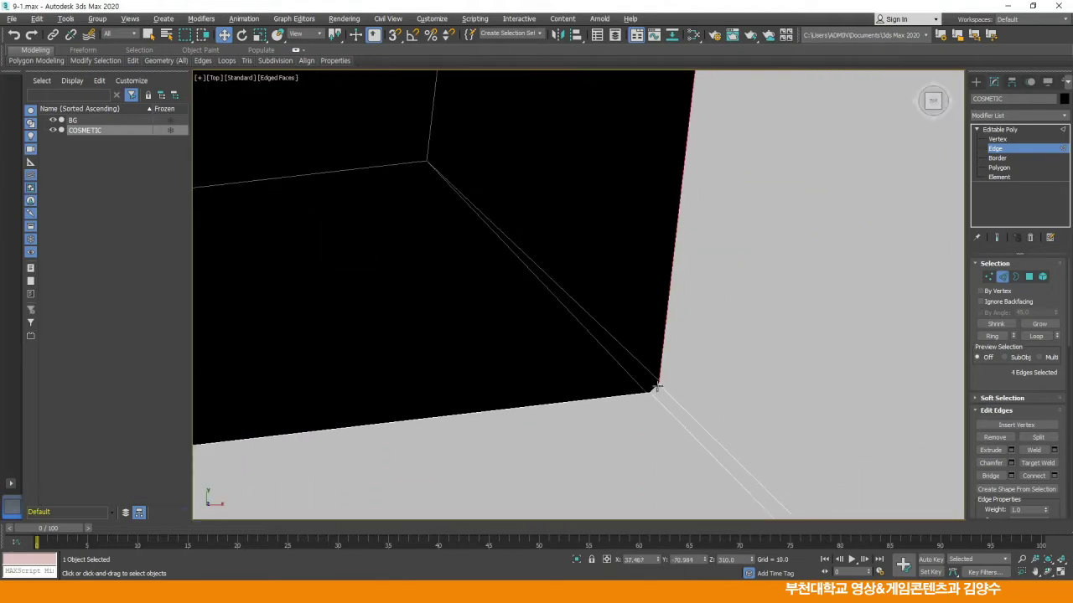
left_click(598, 399, "ctrl")
Add the remaining edges on the left half of the inner opening to the count, then clear the selection and leave edge editing
middle_click_drag(419, 393, 761, 341)
middle_click_drag(541, 371, 774, 335)
left_click(625, 343, "ctrl")
middle_click_drag(368, 271, 524, 299)
middle_click_drag(419, 327, 500, 328)
left_click(490, 286, "ctrl")
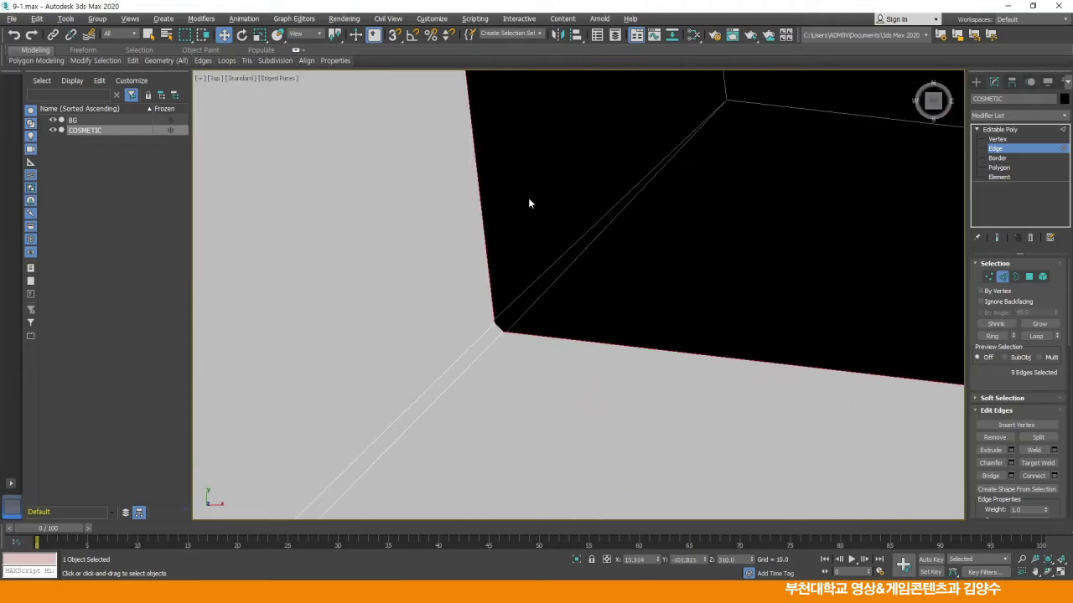
scroll(524, 223, "down", 5)
left_click(450, 235, "ctrl")
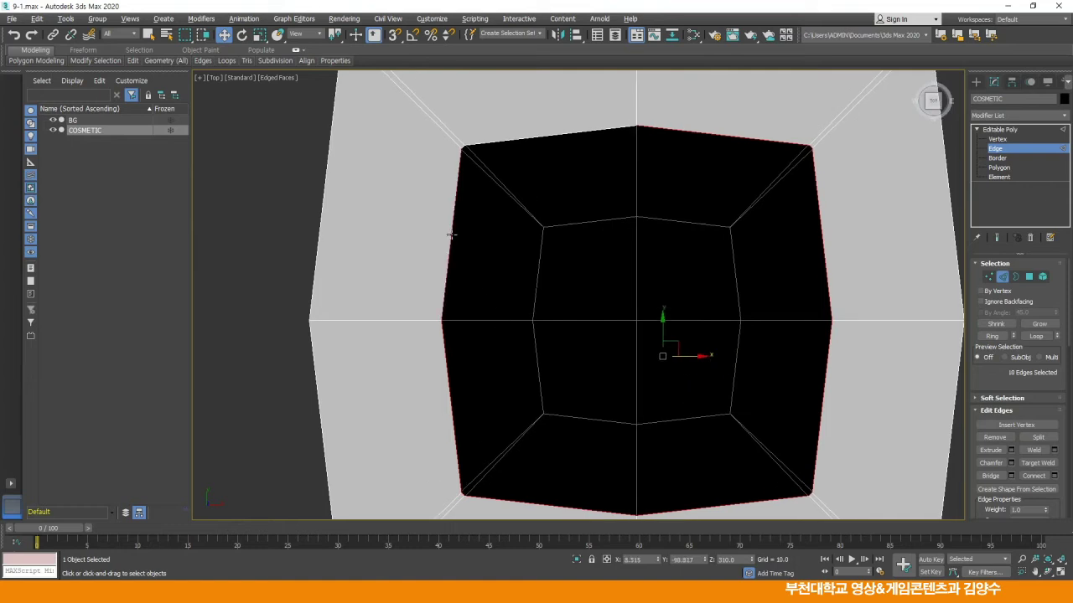
scroll(478, 204, "up", 5)
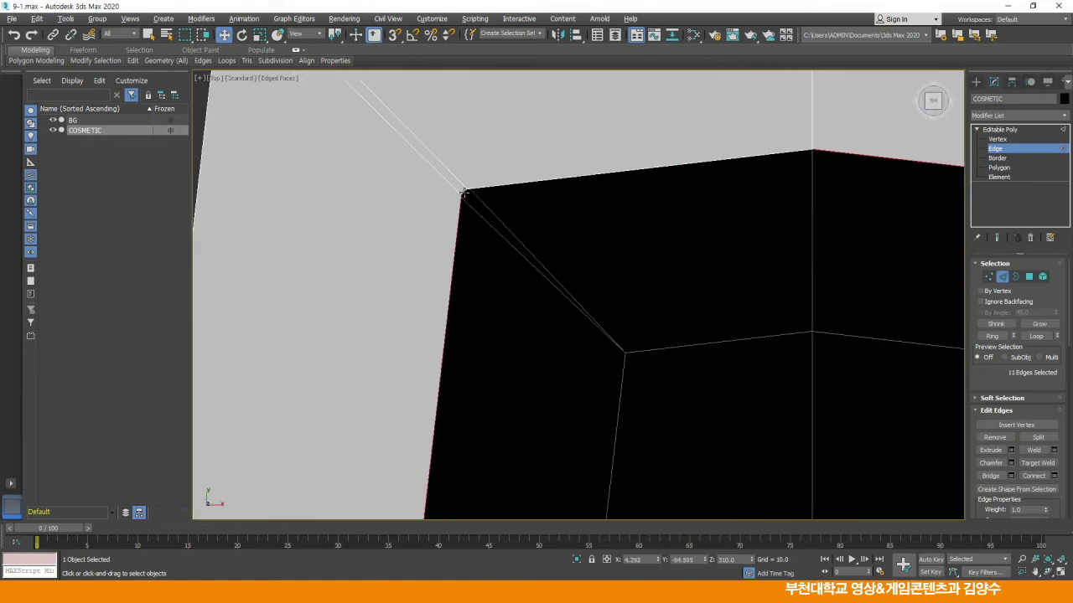
left_click(564, 178, "ctrl")
scroll(805, 238, "down", 5)
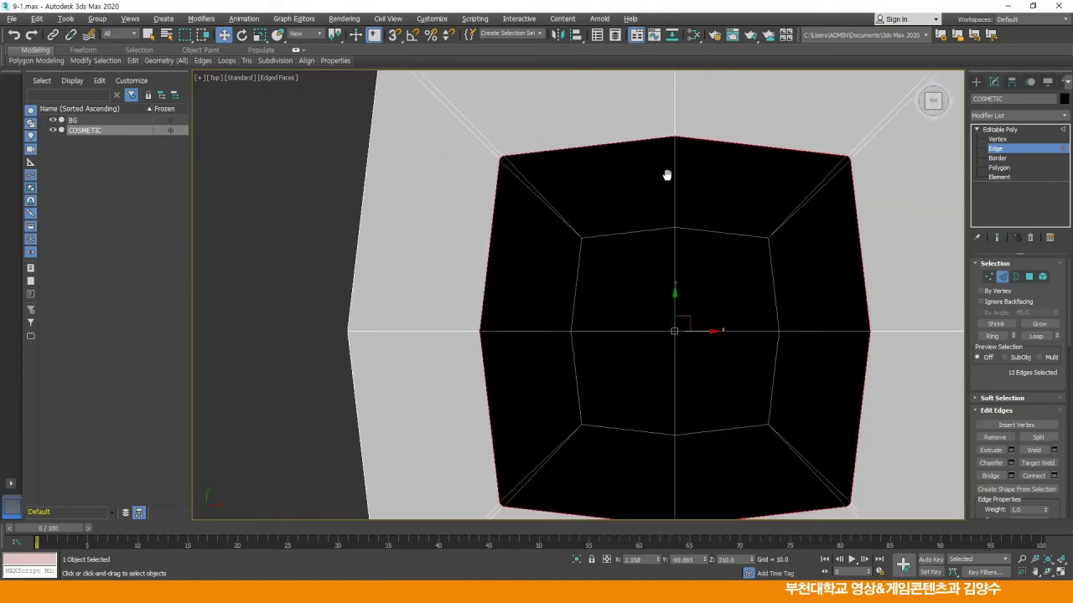
scroll(716, 227, "down", 2)
middle_click_drag(716, 227, 652, 212)
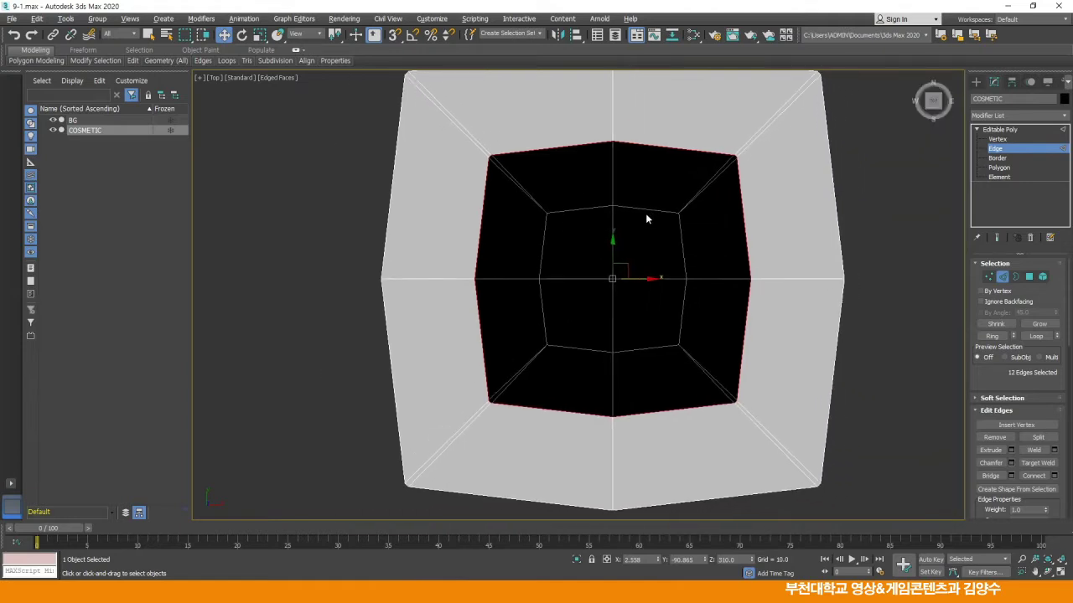
left_click(880, 203)
left_click(1013, 131)
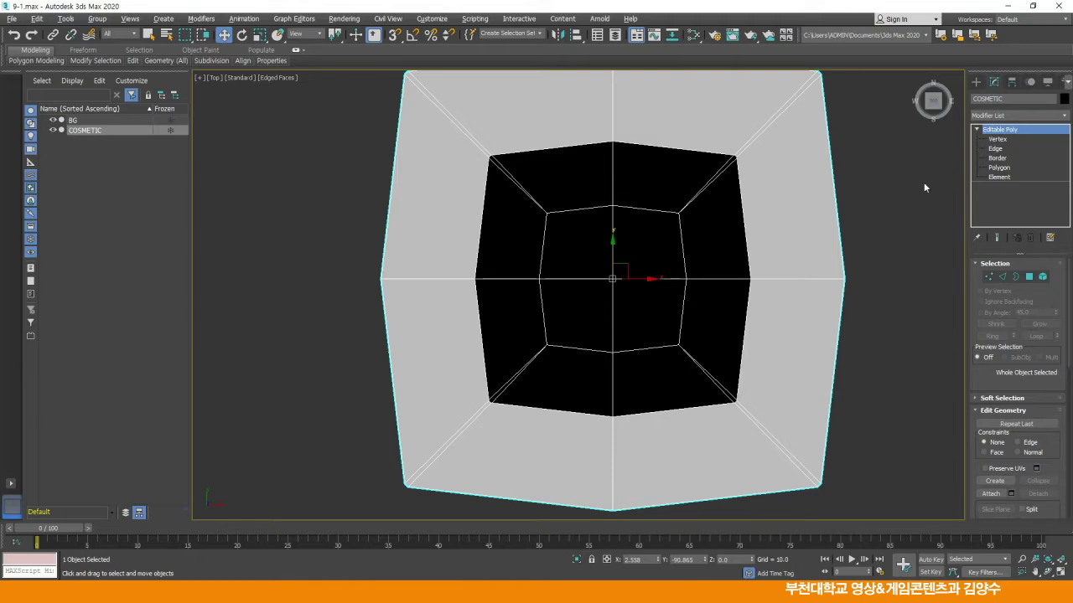
Deselect COSMETIC, show the Top view in wireframe and draw an NGon spline with a radius of about 40 at the bottle's centre
left_click(905, 215)
scroll(863, 201, "down", 2)
key("F3")
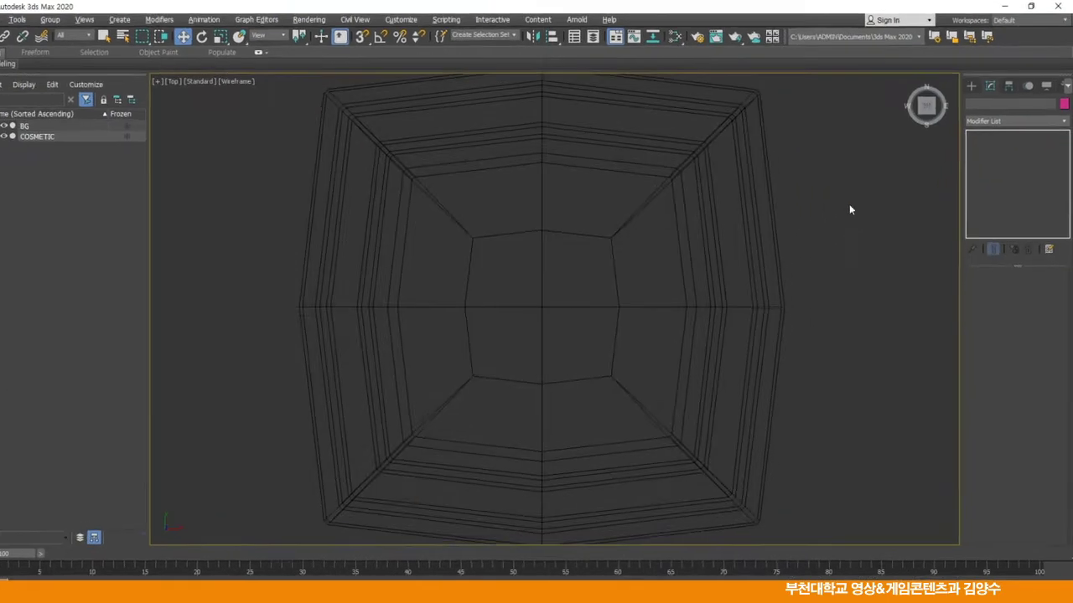
left_click(954, 99)
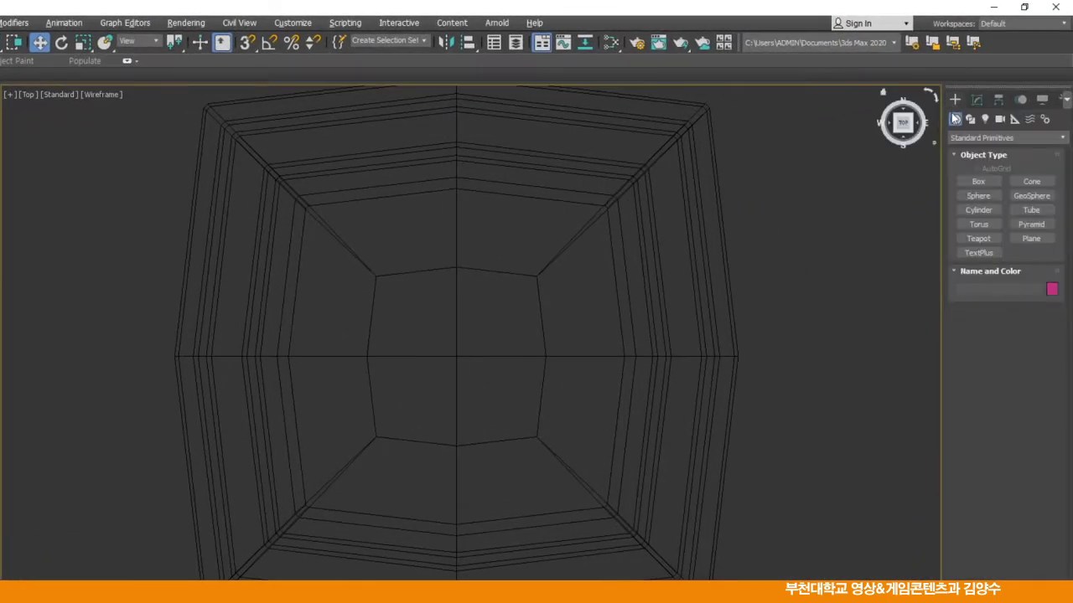
left_click(971, 119)
left_click(978, 234)
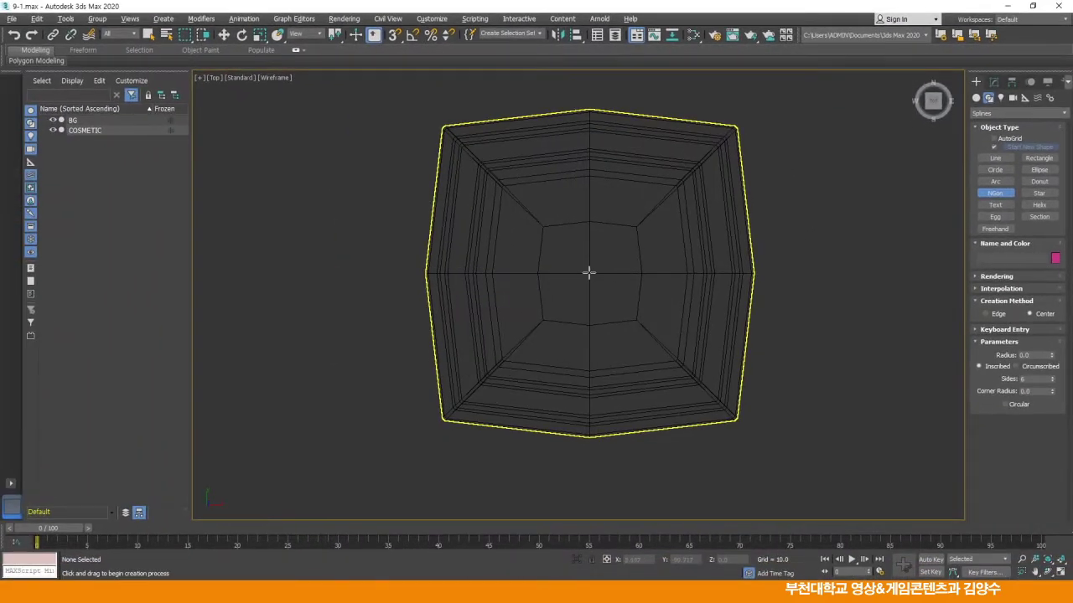
left_click_drag(589, 272, 648, 347)
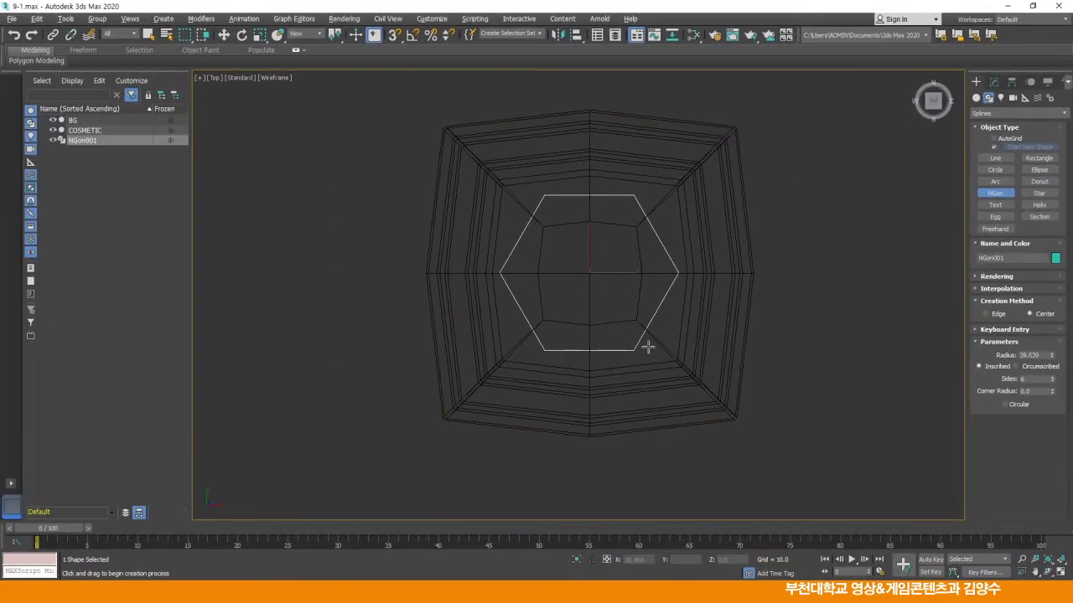
Set the NGon's number of sides to 12
left_click_drag(1030, 379, 1016, 378)
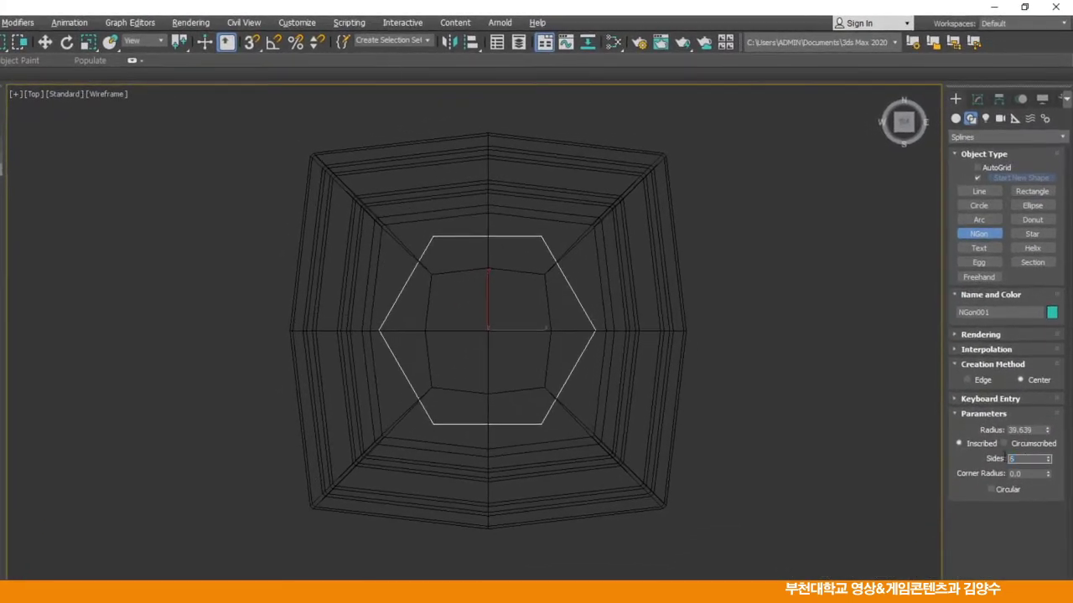
type("12")
key("Return")
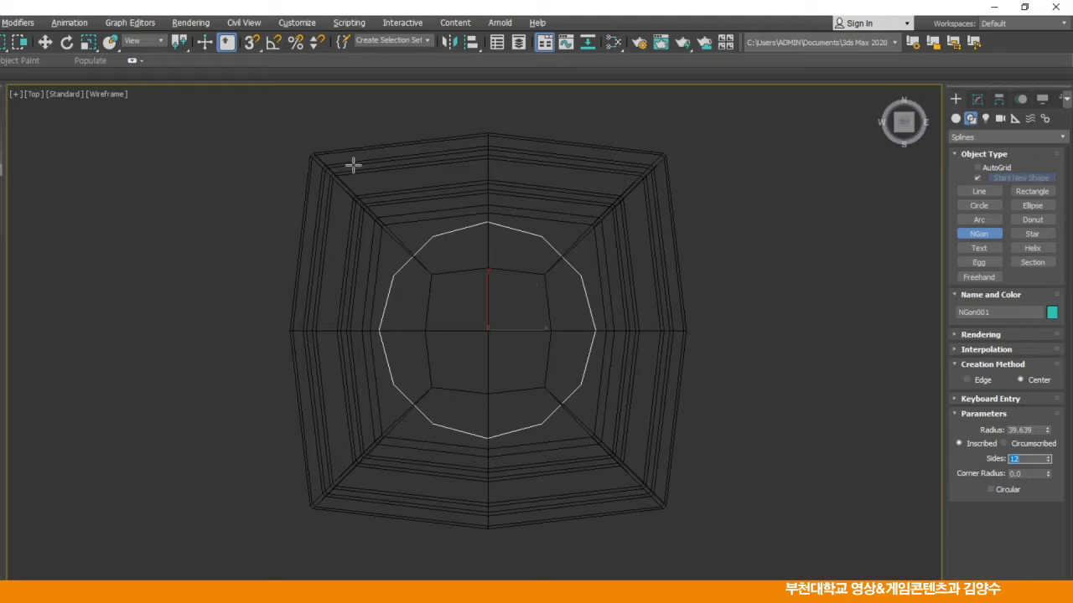
Move the NGon freehand away from the bottle's centre in the Top view
left_click(46, 42)
scroll(437, 304, "up", 3)
left_click_drag(510, 333, 578, 312)
middle_click_drag(539, 269, 484, 275)
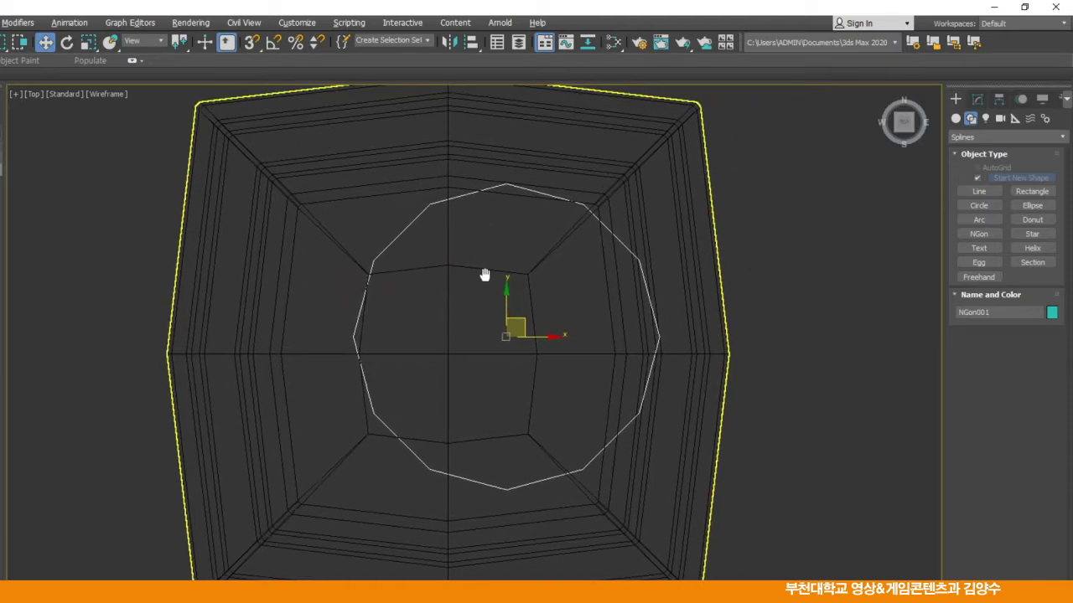
Align the NGon's center to COSMETIC's pivot point in X, Y and Z position
left_click(469, 42)
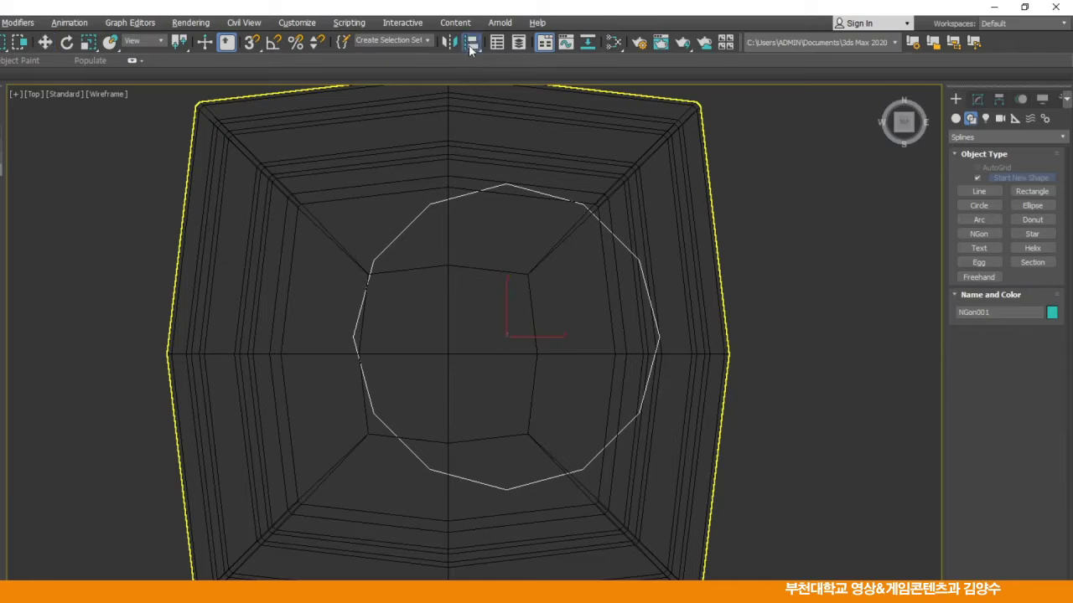
left_click(630, 164)
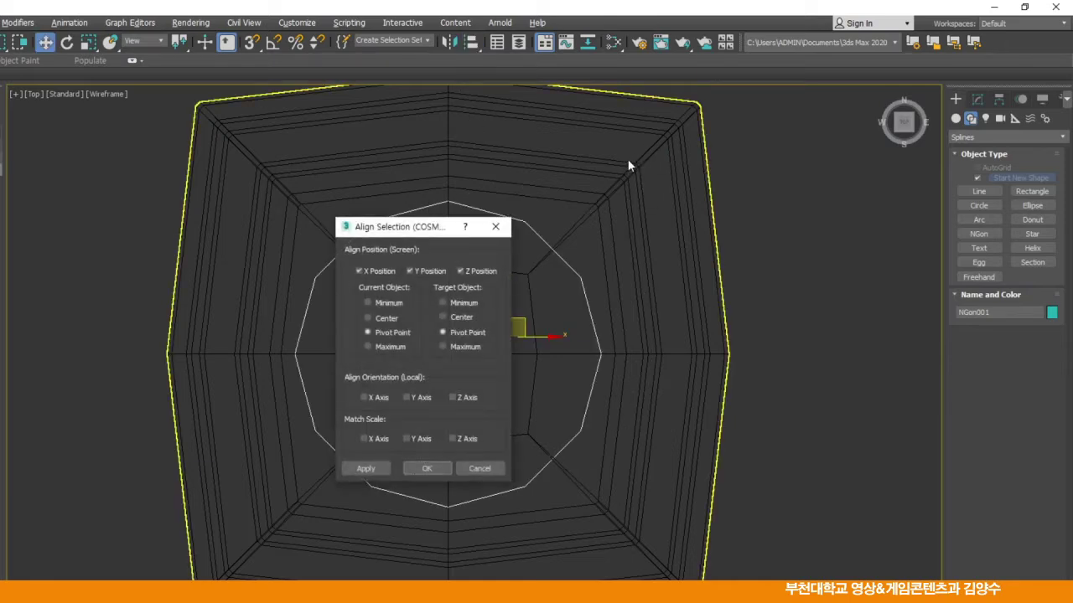
left_click(368, 319)
left_click(427, 468)
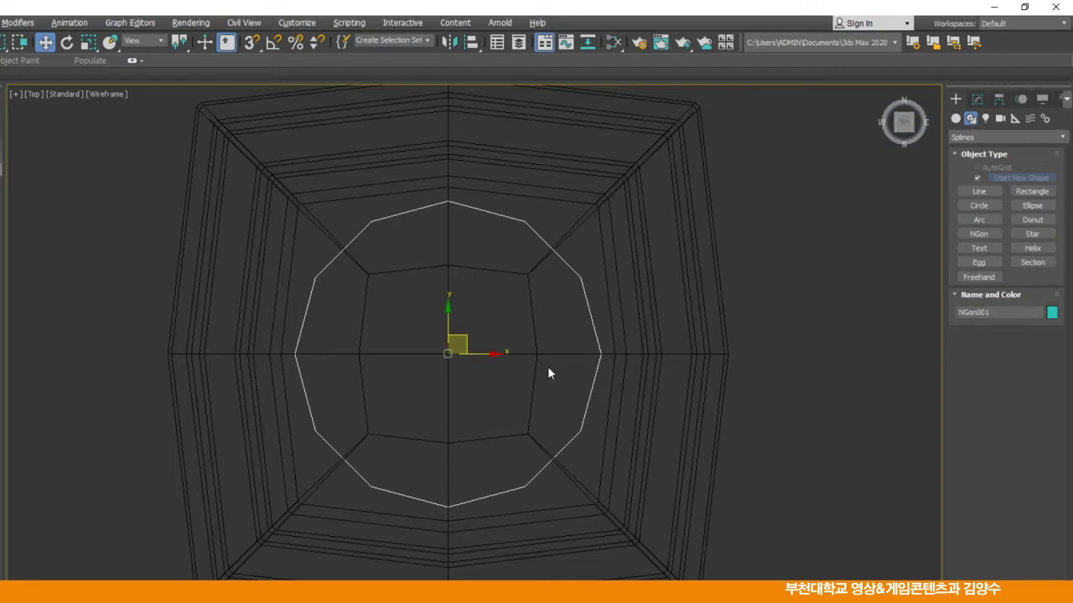
In the maximized Front view, show wireframe and raise the NGon vertically from the bottle's base to just above its top edge
key("alt+w")
right_click(545, 268)
key("alt+w")
scroll(545, 282, "down", 4)
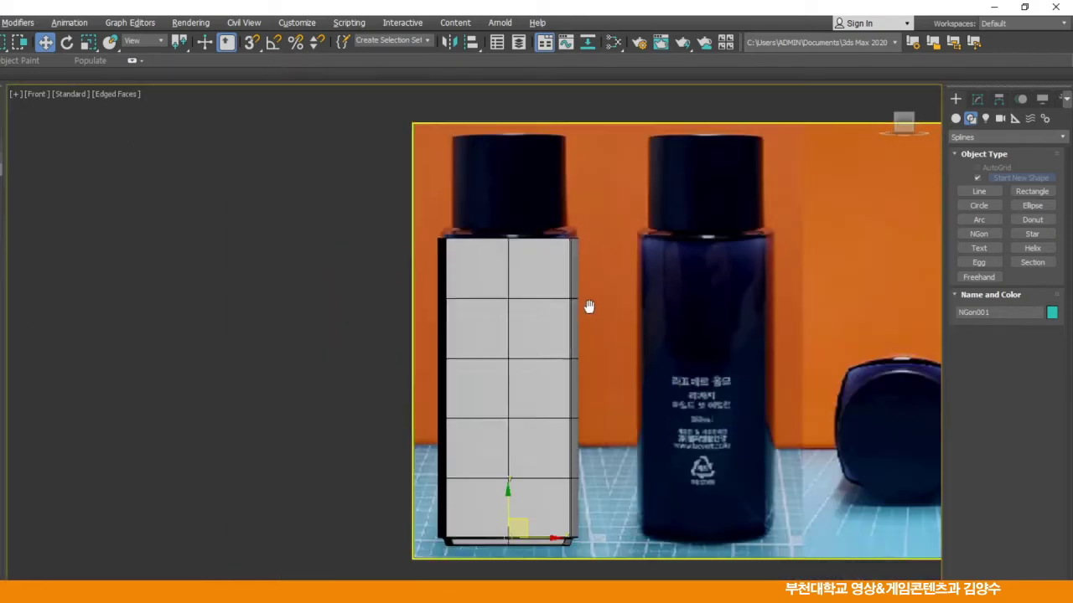
middle_click_drag(527, 356, 487, 371)
key("F3")
left_click_drag(471, 506, 486, 200)
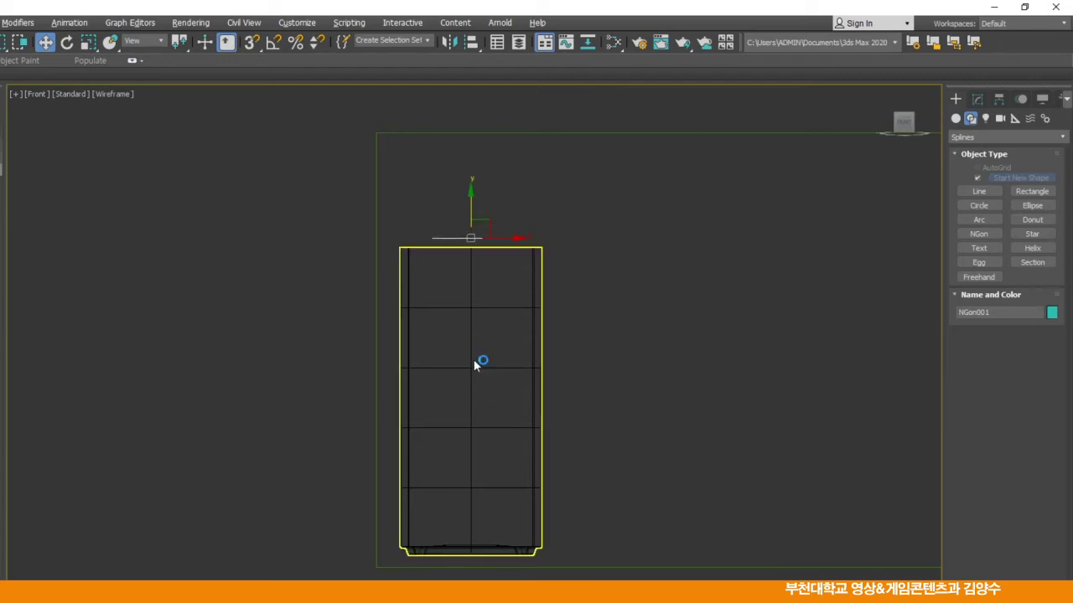
Back in shaded display, enlarge the NGon's radius to 47.567 against the photo's neck and check it in the Top view
scroll(496, 260, "up", 4)
middle_click_drag(496, 260, 495, 297)
key("F3")
scroll(452, 293, "up", 2)
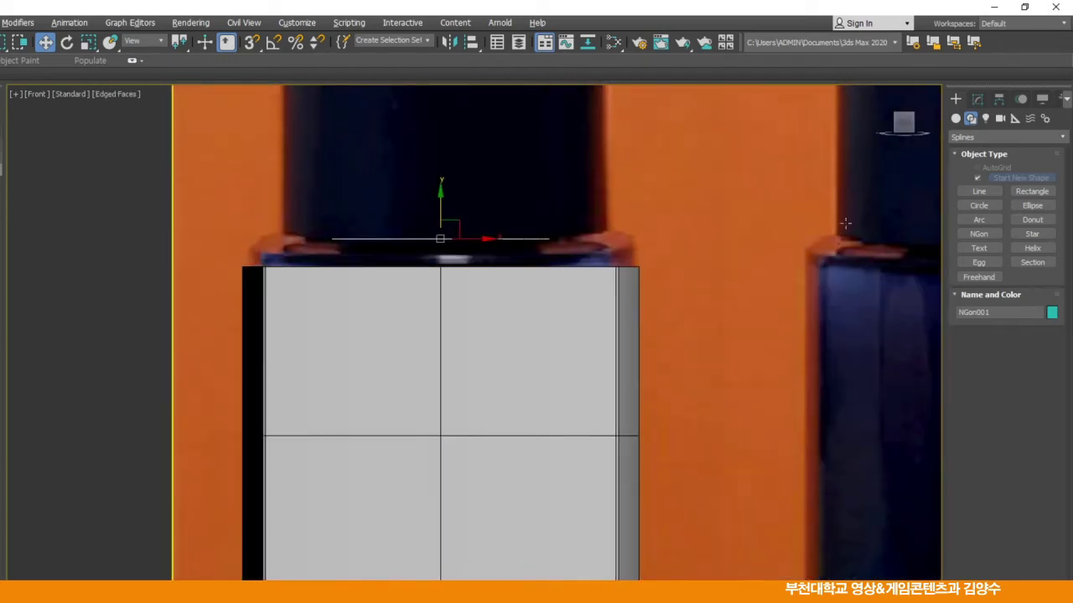
left_click(977, 98)
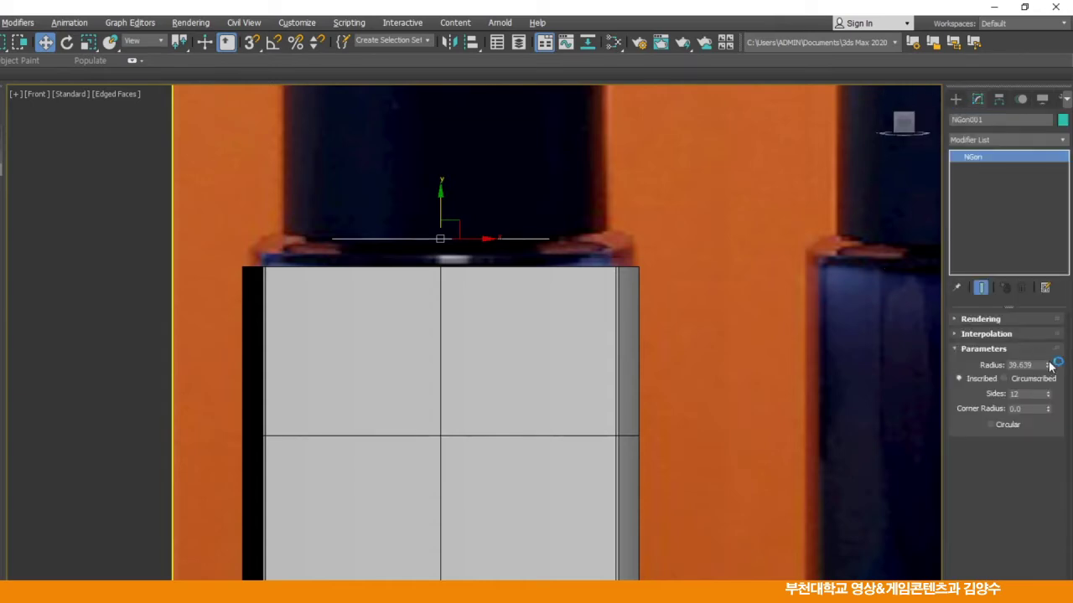
left_click_drag(1048, 367, 1046, 346)
key("alt+w")
right_click(398, 282)
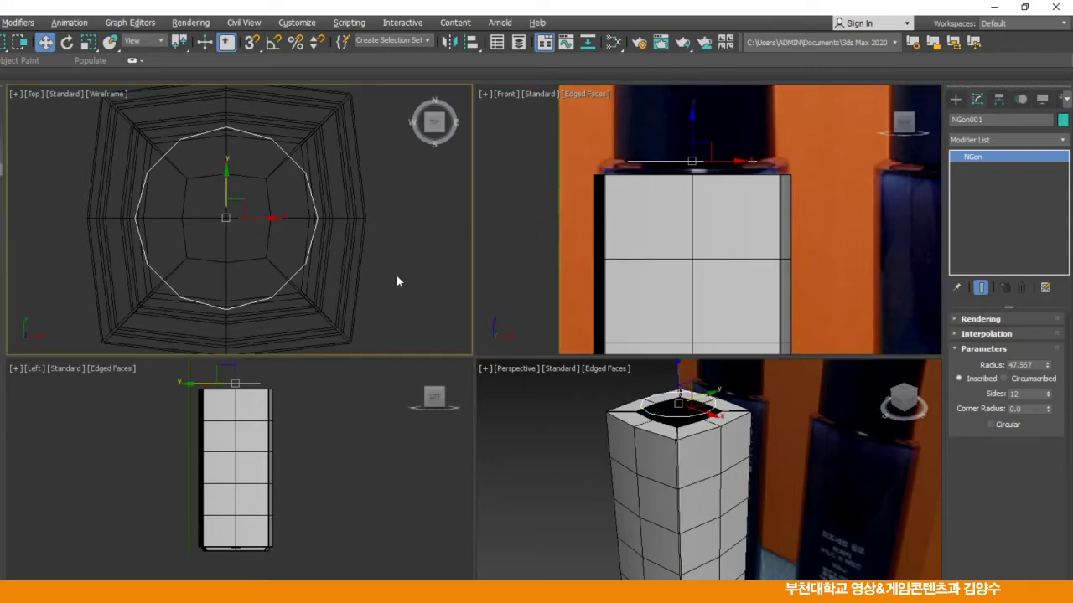
Select COSMETIC and, in the maximized Front view, hide all its polygons below the topmost row of the body
left_click(373, 282)
left_click(314, 302)
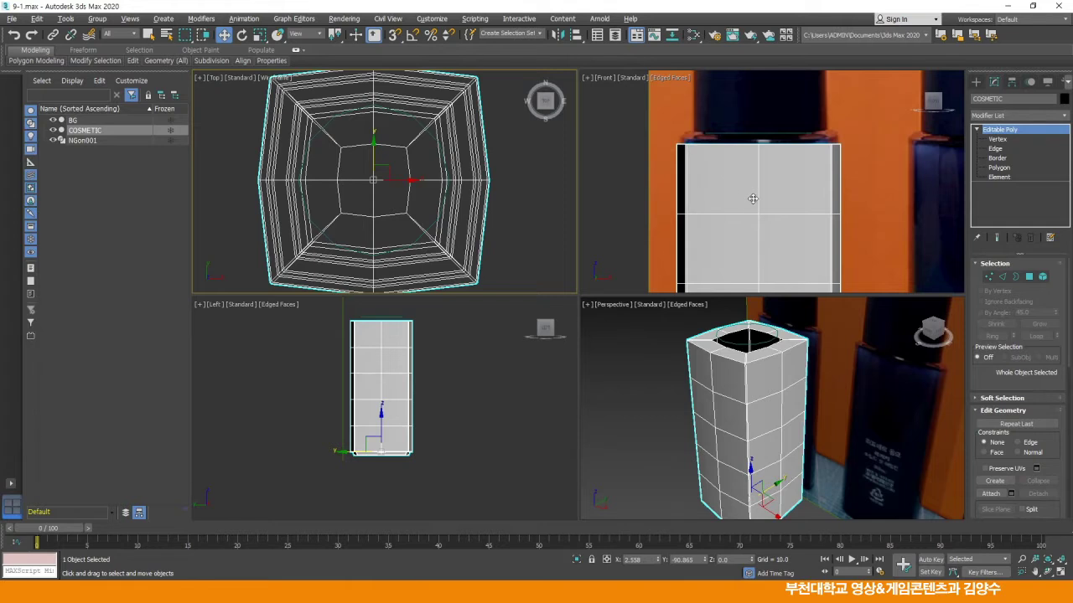
scroll(752, 198, "down", 3)
middle_click_drag(751, 198, 729, 156)
scroll(738, 191, "down", 3)
key("alt+w")
middle_click_drag(647, 265, 699, 239)
left_click(999, 167)
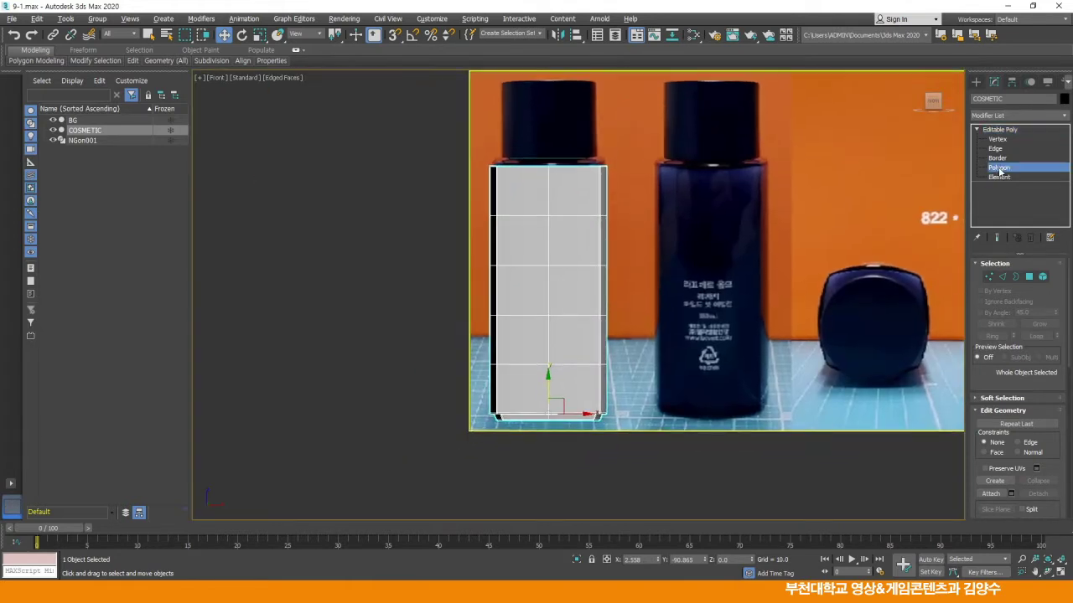
left_click_drag(678, 241, 678, 241)
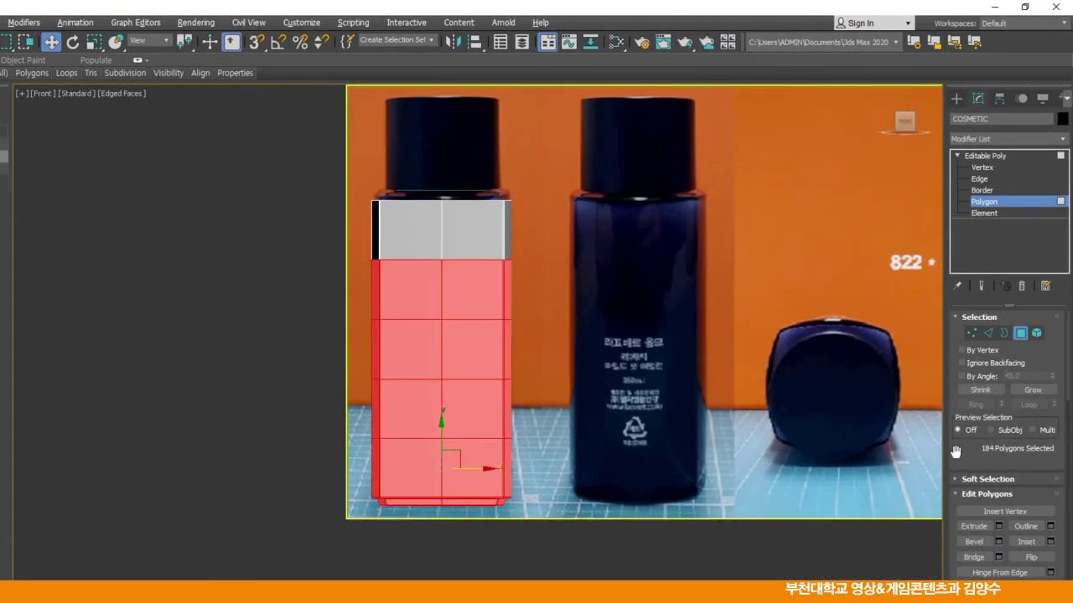
scroll(981, 387, "down", 5)
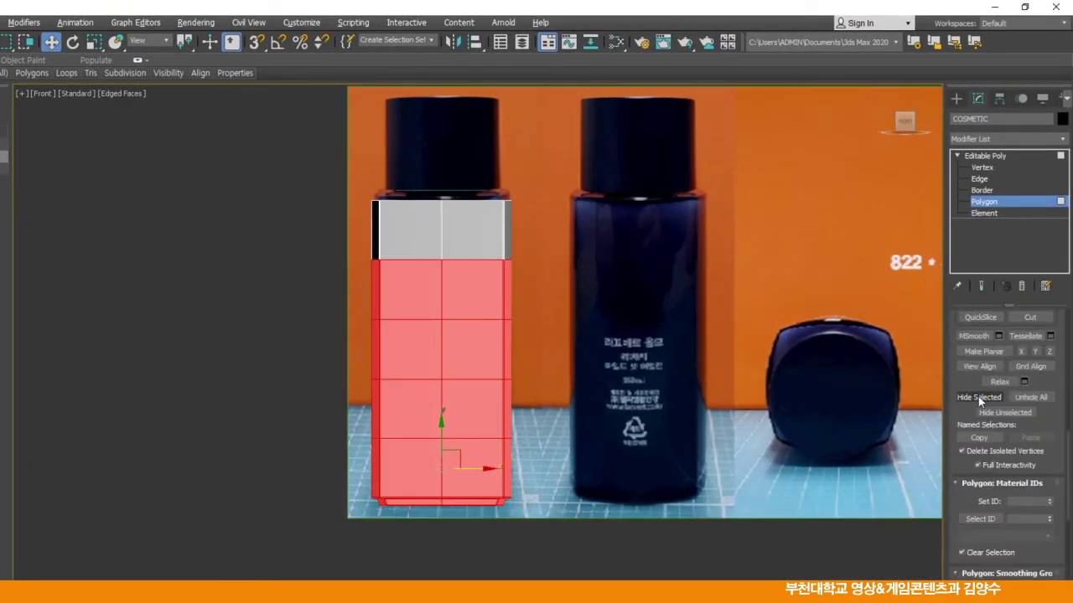
left_click(978, 396)
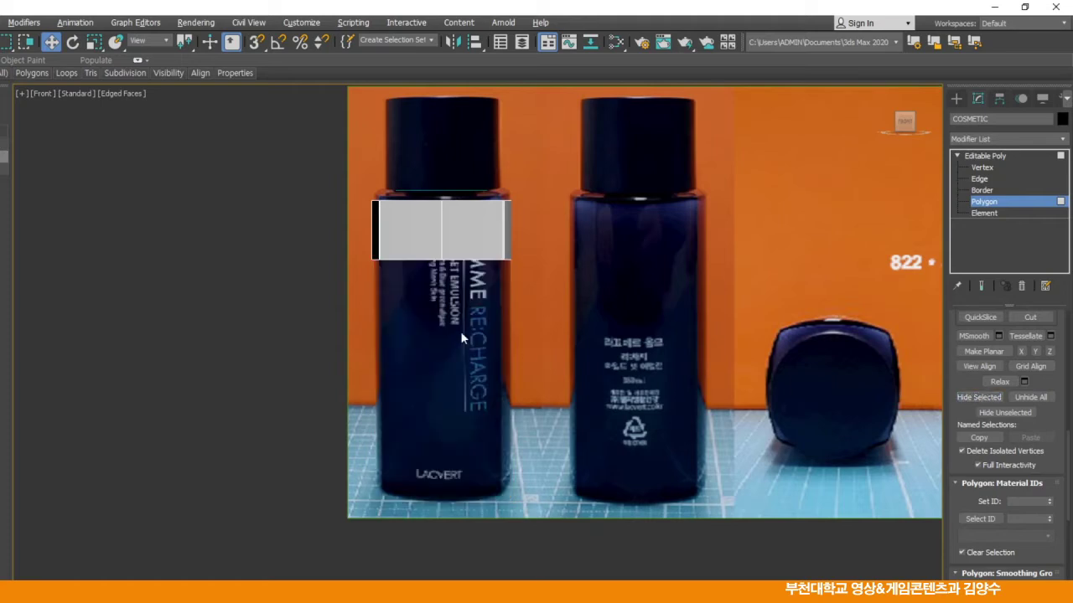
In the shaded Top view, move the upper middle vertex of the inner opening up onto the 12-sided guide shape
middle_click_drag(300, 256, 288, 341)
key("alt+w")
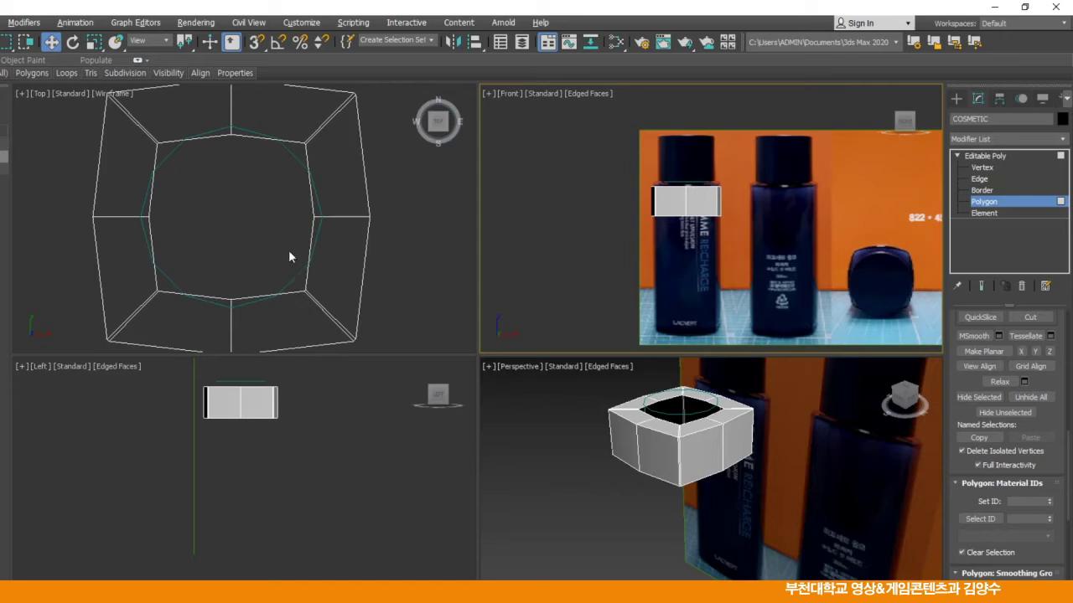
key("F3")
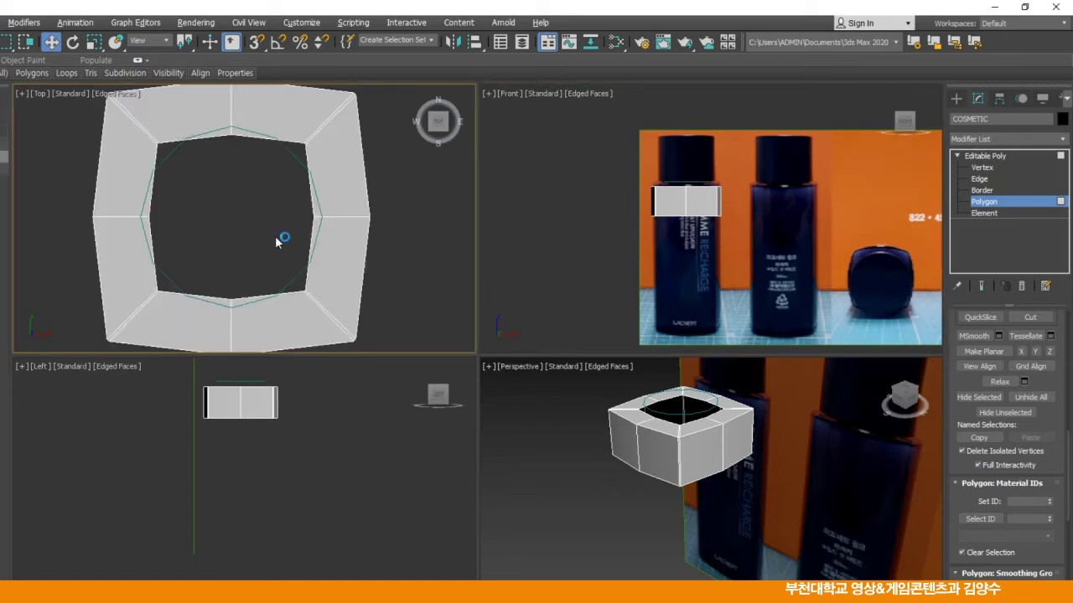
mouse_move(275, 232)
middle_mouse_down()
mouse_move(303, 250)
mouse_move(302, 241)
middle_mouse_up()
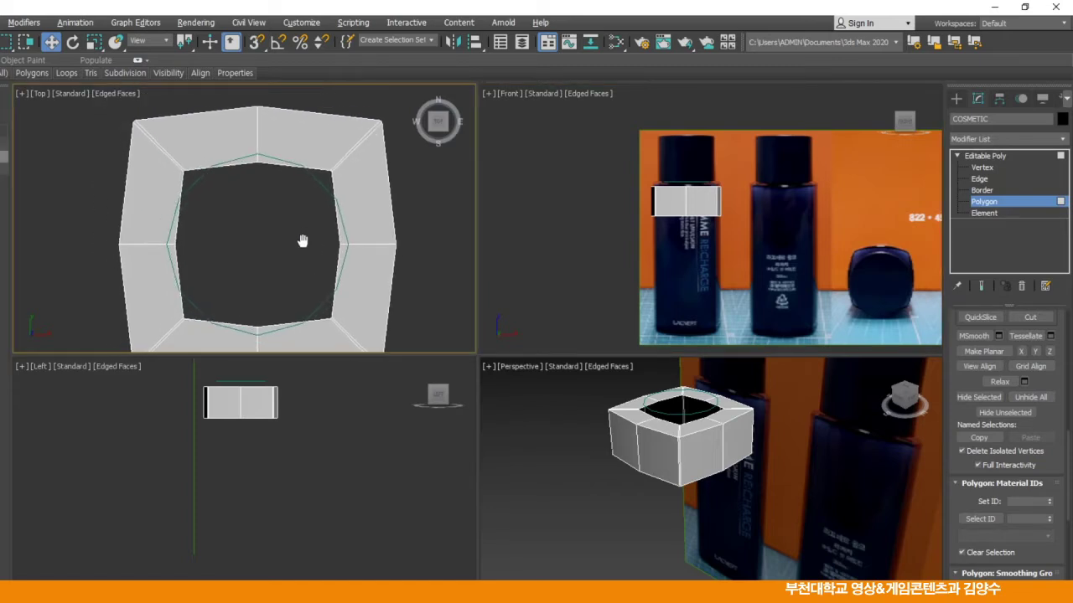
key("alt+w")
scroll(390, 308, "up", 2)
middle_click_drag(407, 323, 378, 390)
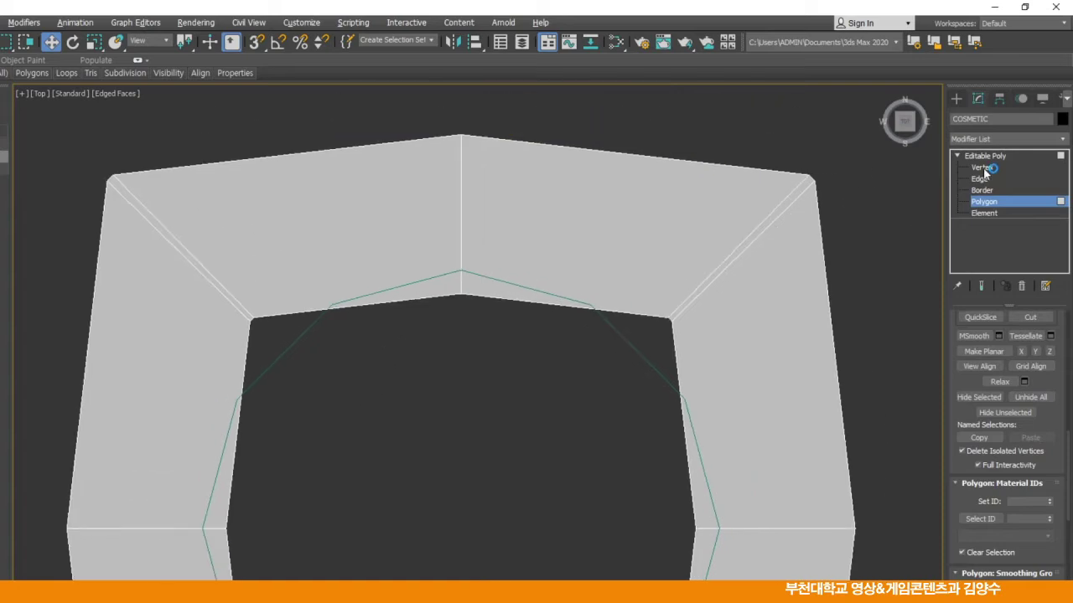
left_click(983, 167)
left_click_drag(478, 298, 455, 336)
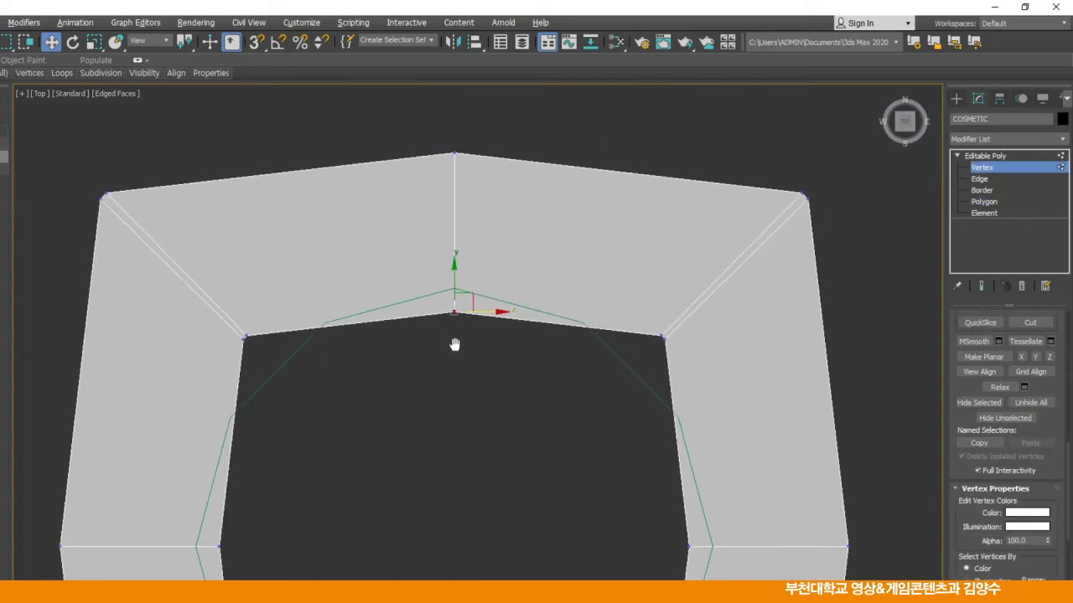
scroll(453, 339, "up", 5)
left_click_drag(448, 277, 450, 182)
Move the two upper-right corner vertices of the inner opening onto the matching corners of the 12-sided guide
left_click(561, 333)
scroll(561, 333, "down", 2)
middle_click_drag(637, 339, 536, 283)
scroll(586, 327, "down", 2)
middle_click_drag(641, 361, 533, 315)
left_click(694, 278)
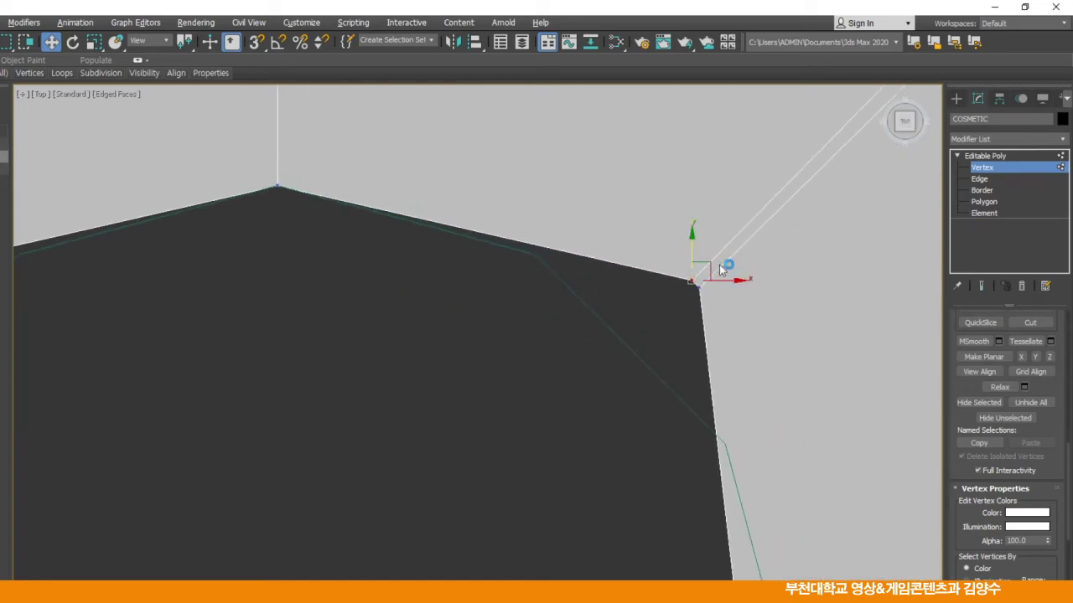
left_click_drag(712, 264, 552, 234)
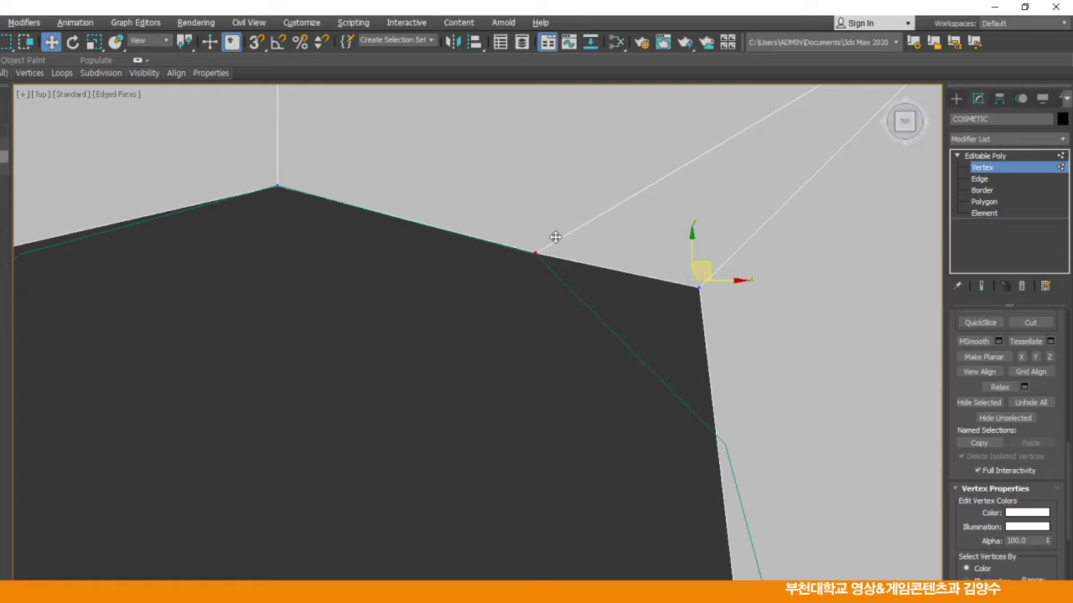
left_click(531, 250)
middle_click_drag(679, 308, 600, 242)
left_click_drag(620, 220, 646, 366)
Align the opening's right middle vertex and its two lower-right corner vertices with the guide's corners
scroll(522, 283, "down", 4)
left_click(542, 364)
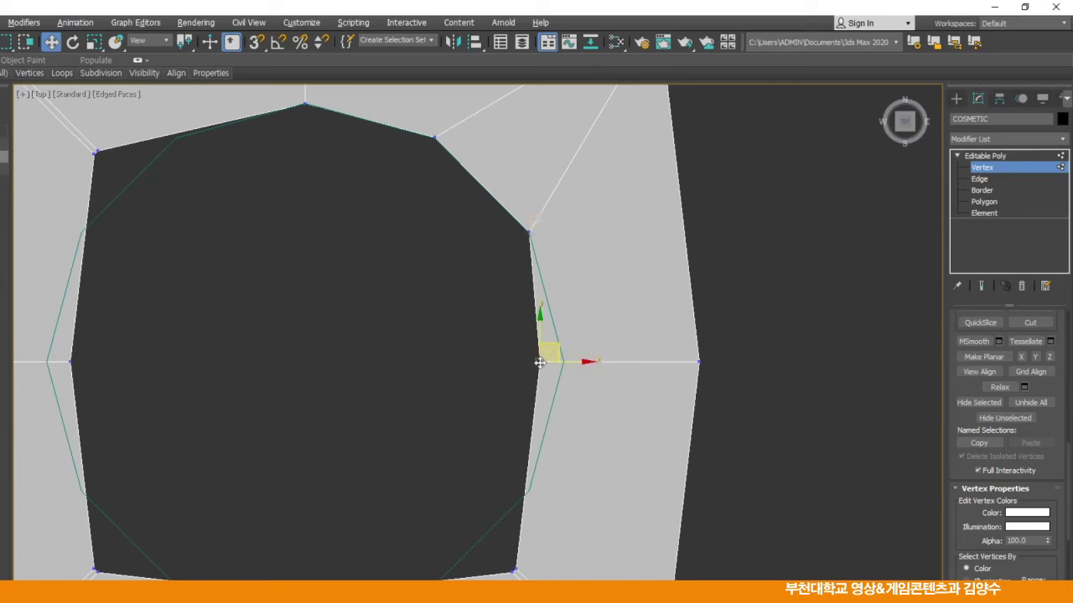
left_click_drag(580, 362, 601, 361)
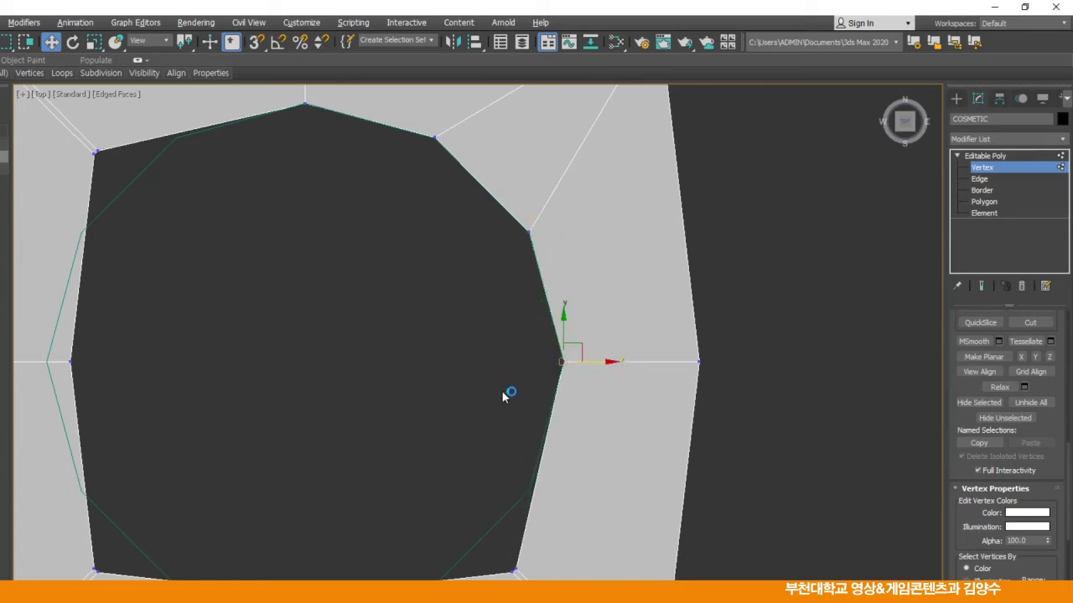
scroll(592, 394, "up", 8)
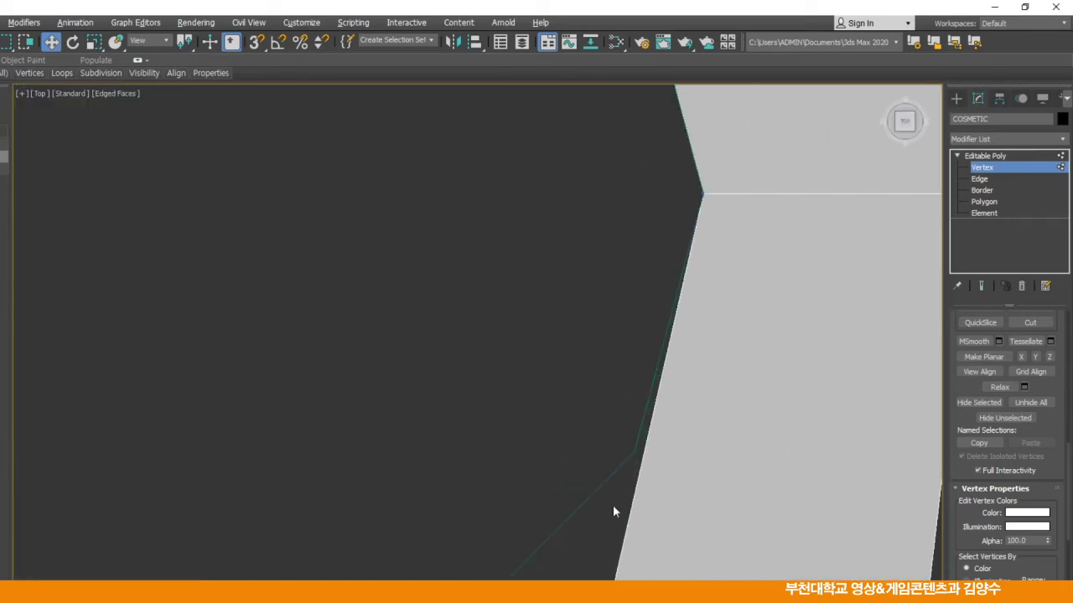
middle_click_drag(613, 512, 584, 413)
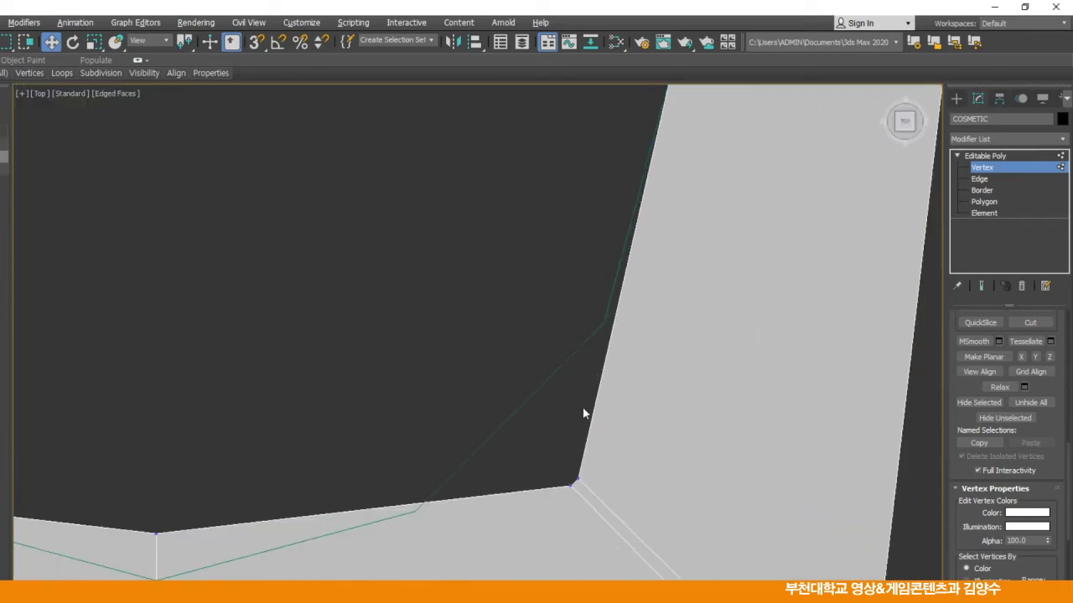
left_click(578, 478)
left_click_drag(597, 461, 623, 312)
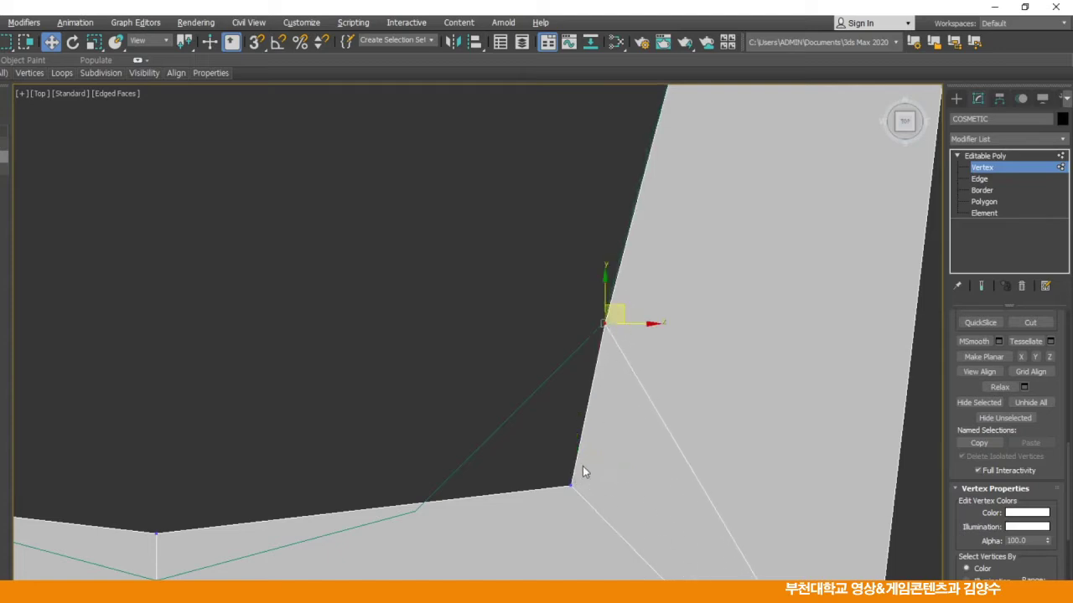
left_click_drag(571, 485, 417, 514)
Place the opening's bottom middle vertex and its two lower-left corner vertices on the guide's corners
scroll(297, 521, "down", 2)
middle_click_drag(336, 499, 677, 315)
left_click(540, 345)
left_click_drag(541, 306, 541, 341)
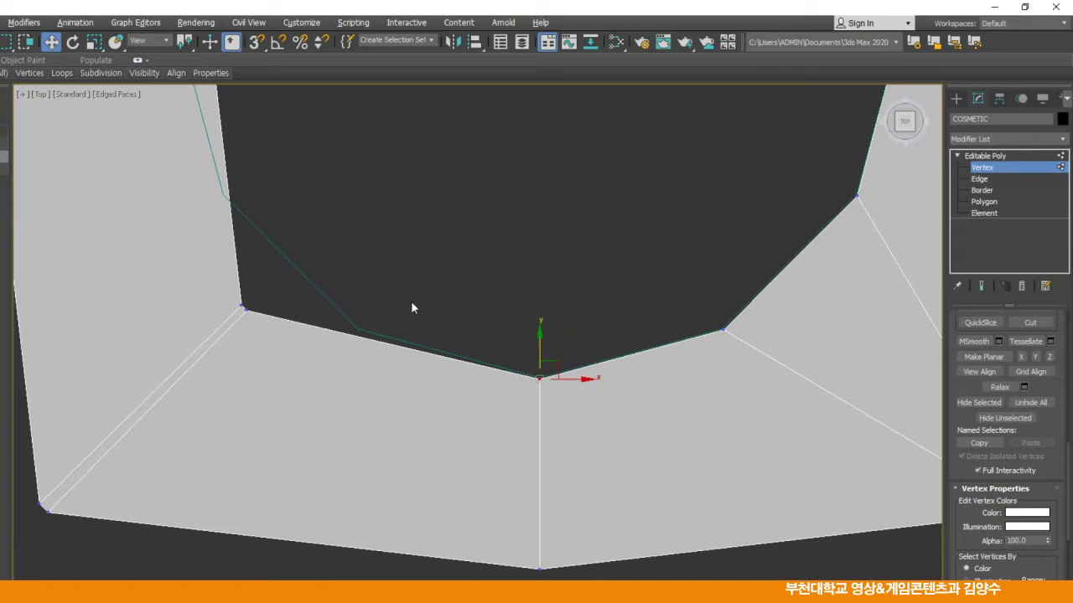
middle_click_drag(360, 278, 398, 315)
left_click(288, 349)
left_click_drag(304, 334, 414, 355)
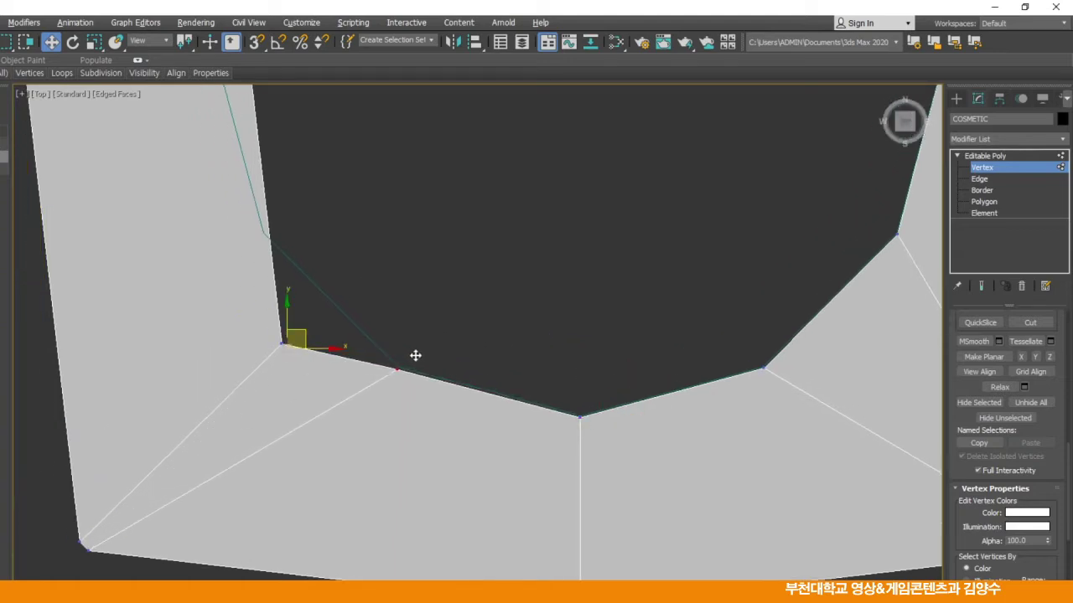
middle_click_drag(299, 347, 318, 438)
left_click(305, 432)
left_click_drag(305, 433, 300, 306)
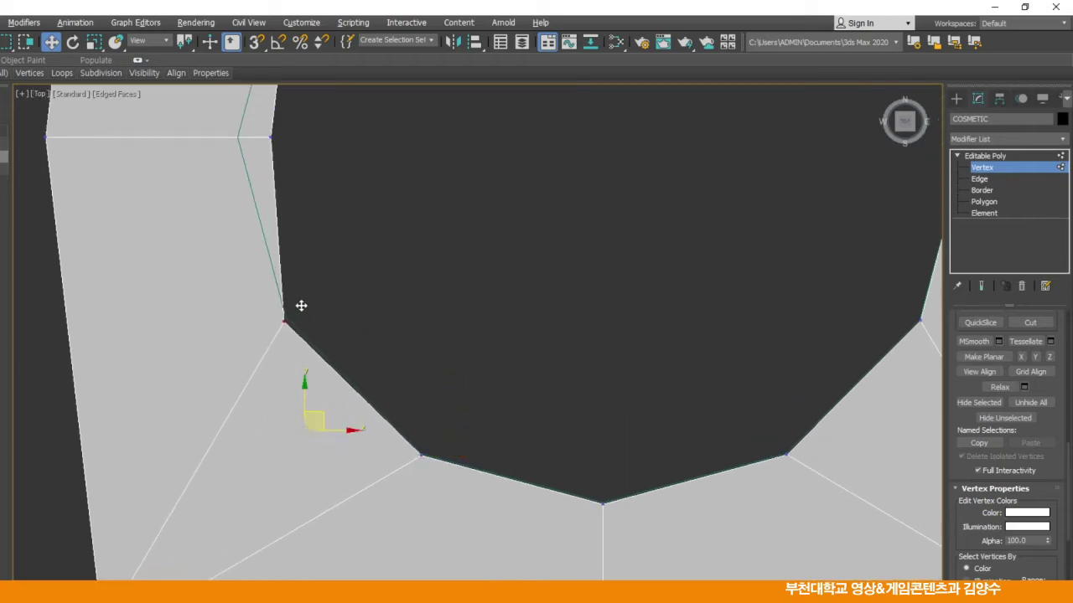
Fit the opening's left middle vertex and two upper-left corner vertices to the guide, then leave vertex editing and deselect the object
middle_click_drag(259, 180, 414, 369)
left_click_drag(420, 337, 391, 366)
left_click_drag(450, 350, 414, 350)
left_click(460, 226)
middle_click_drag(461, 225, 436, 384)
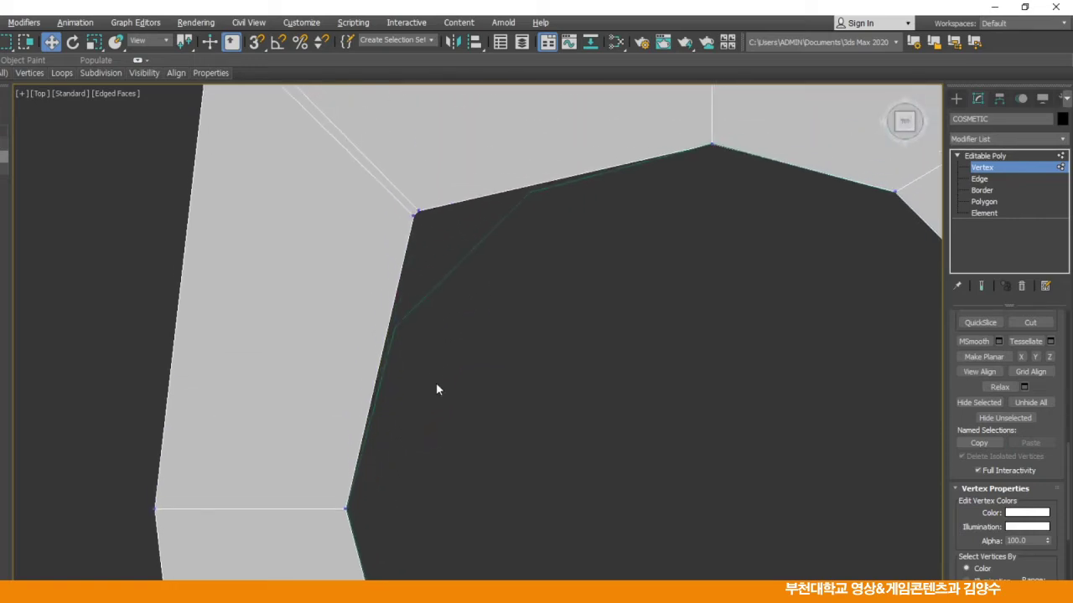
left_click(415, 215)
left_click_drag(425, 206, 412, 312)
left_click(420, 213)
left_click_drag(422, 209, 545, 175)
scroll(586, 253, "down", 6)
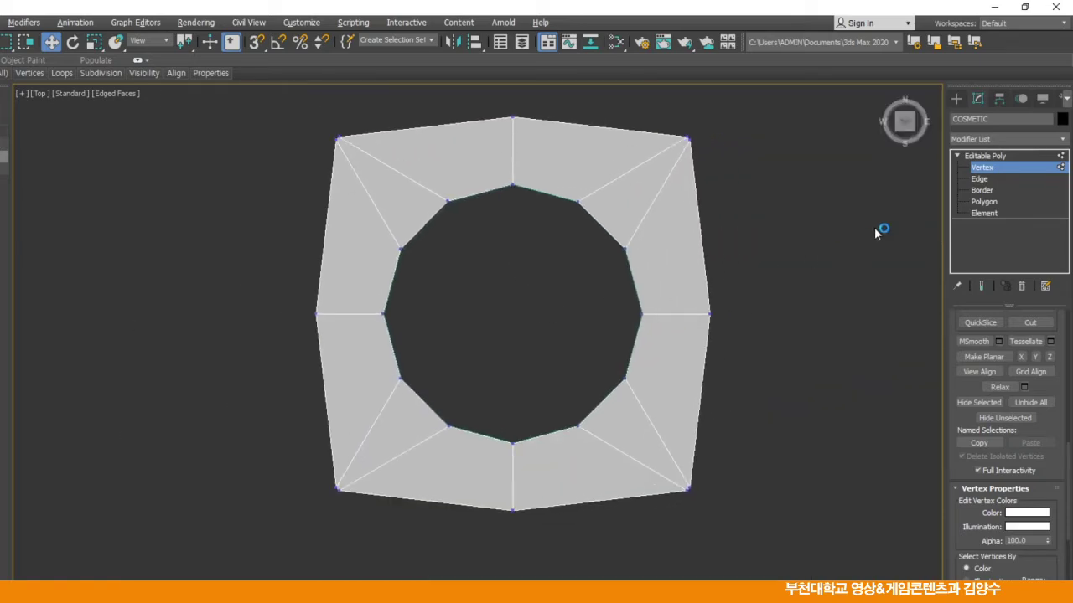
left_click(982, 156)
left_click(840, 218)
Select the COSMETIC object at polygon level and unhide all of its hidden polygons
middle_click_drag(526, 296, 502, 317)
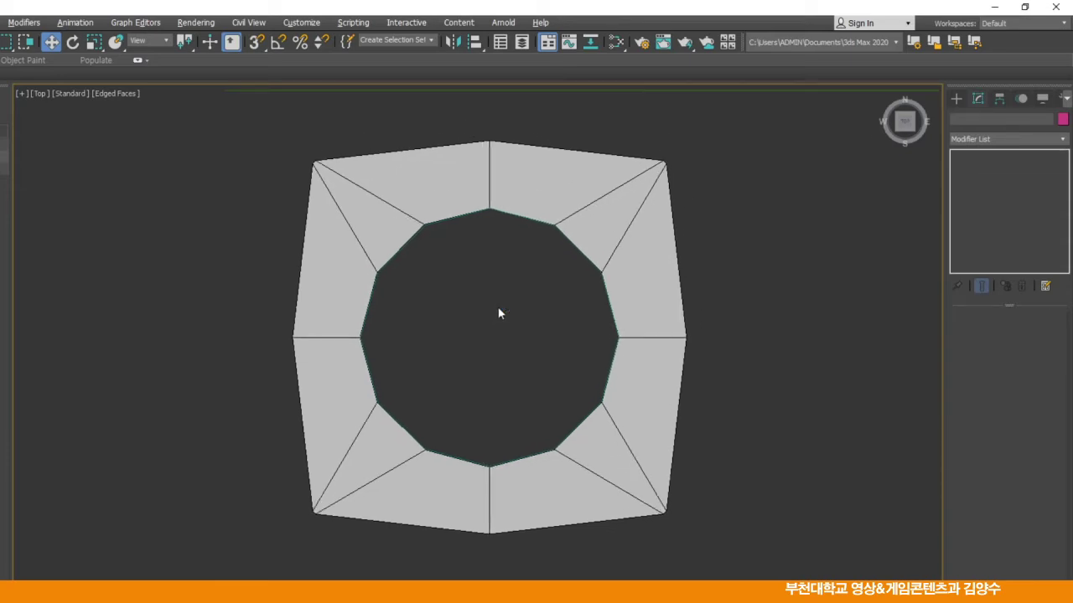
key("alt+w")
middle_click_drag(581, 306, 563, 260)
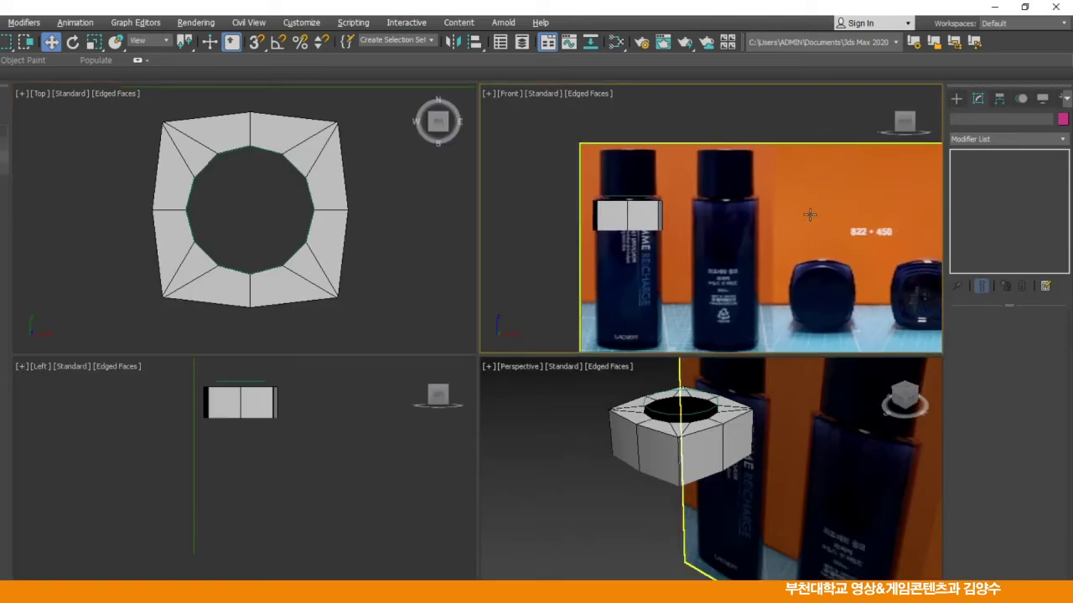
left_click(630, 222)
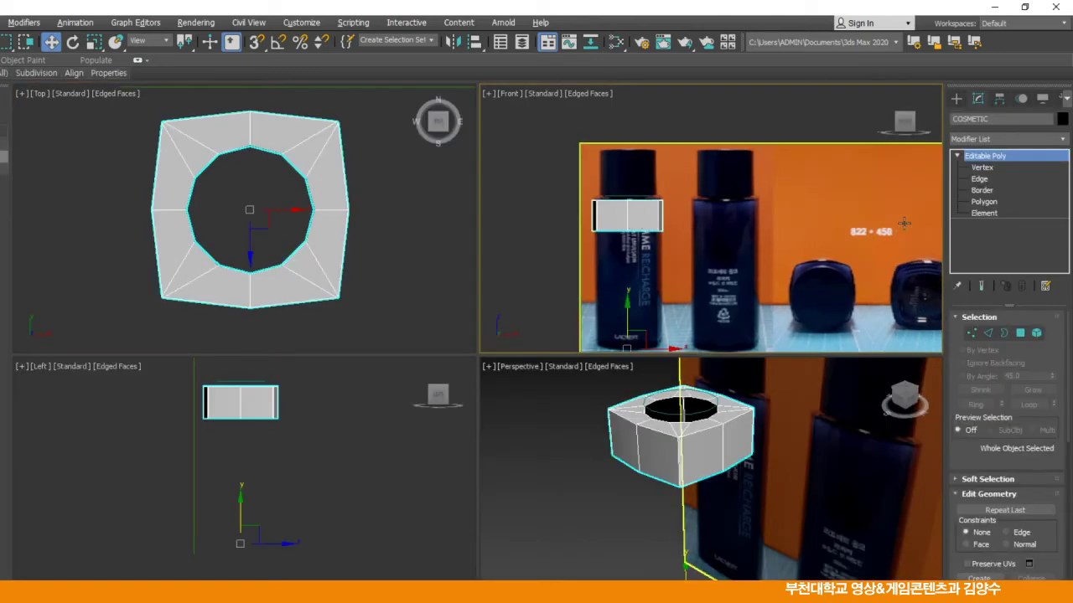
left_click(984, 201)
scroll(981, 406, "down", 10)
scroll(979, 427, "down", 3)
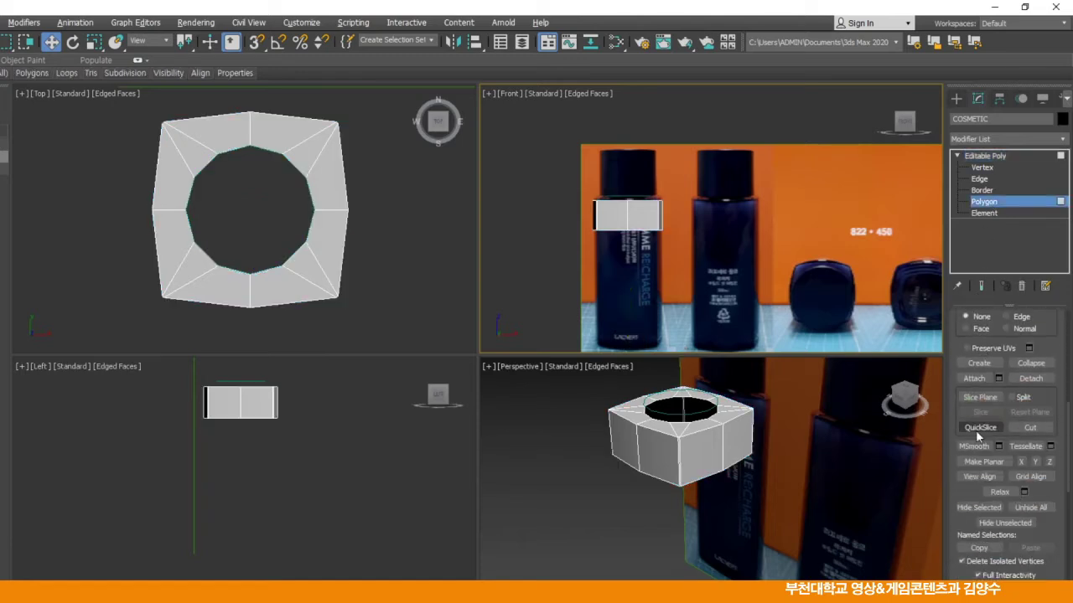
left_click(1029, 507)
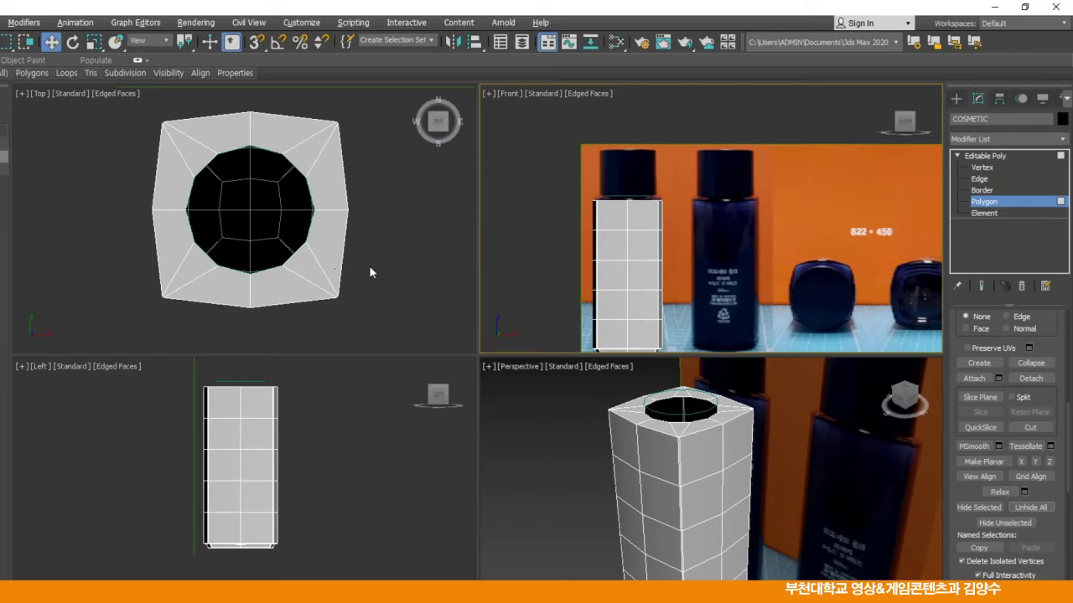
Extrude the round border of the top opening straight upward to form the bottle neck, then deselect the object
left_click(981, 190)
left_click(681, 397)
scroll(683, 452, "up", 5)
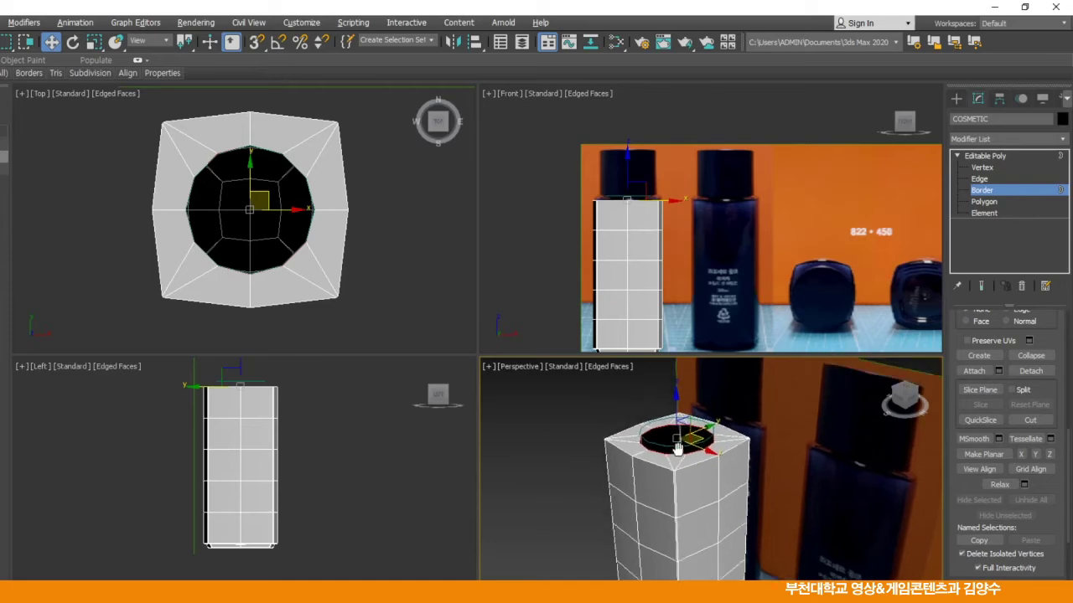
scroll(620, 256, "up", 8)
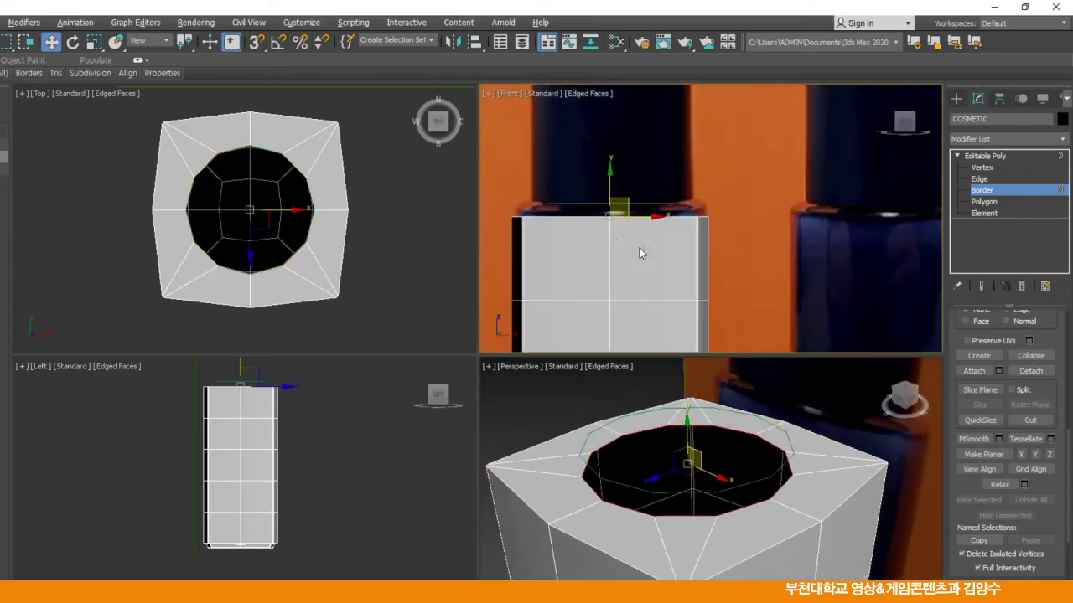
left_click_drag(637, 206, 645, 130, "shift")
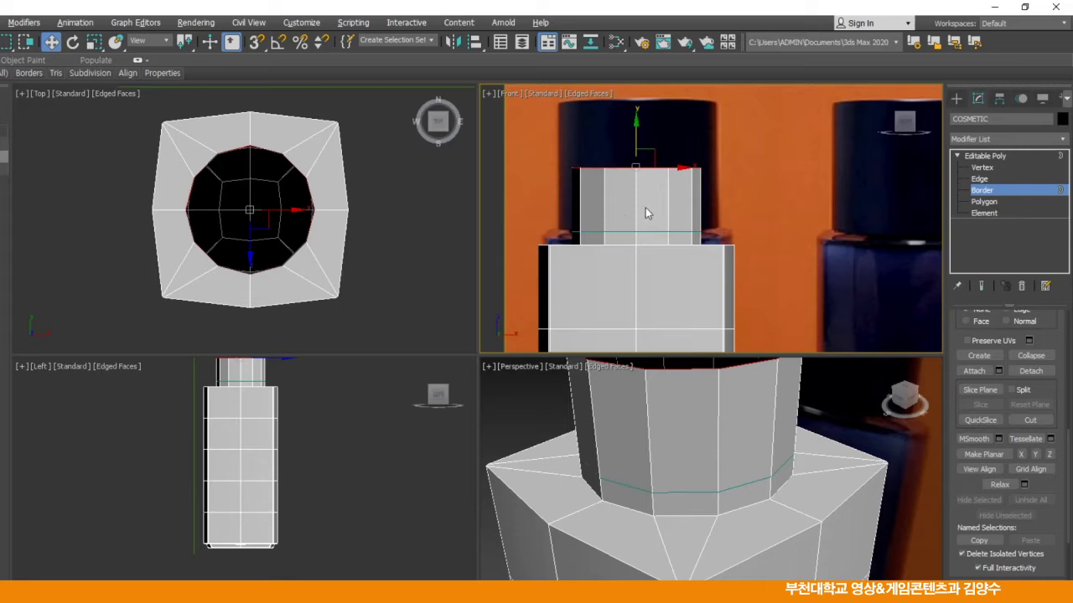
middle_click_drag(309, 419, 308, 450)
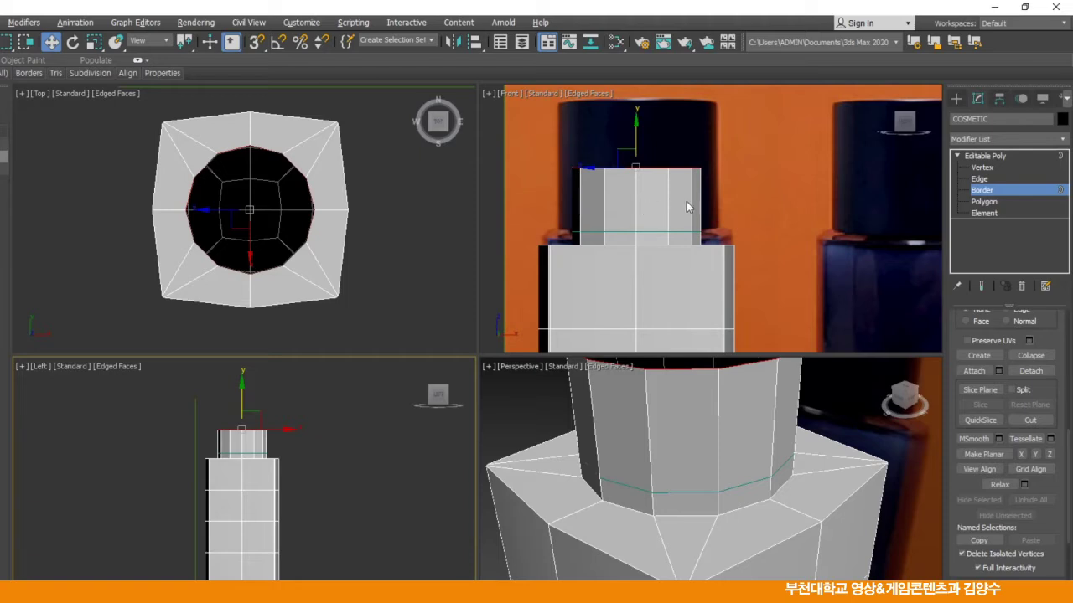
left_click(985, 157)
left_click(372, 414)
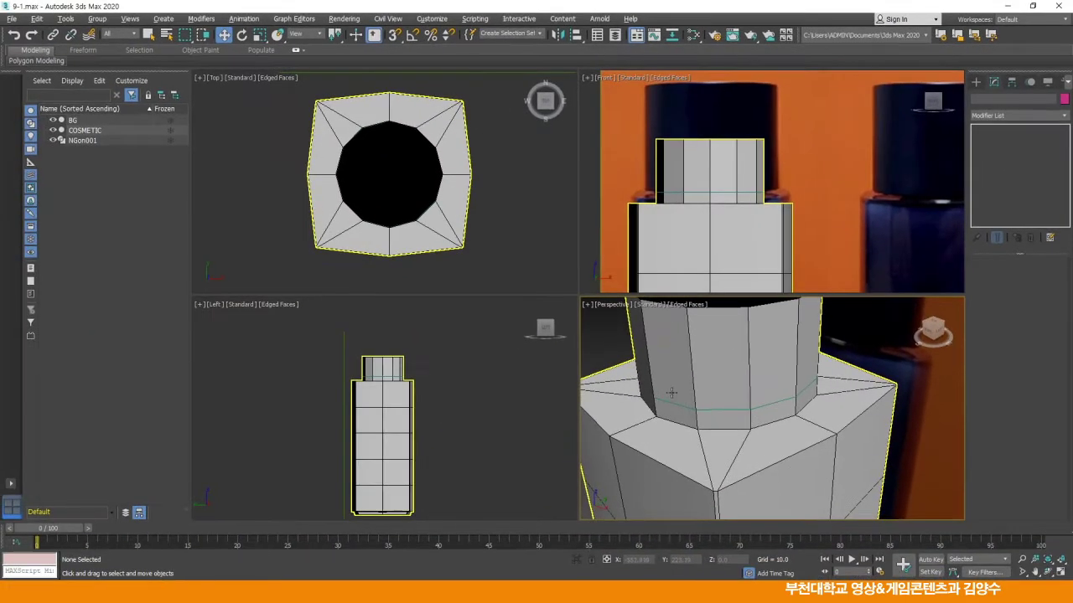
Chamfer the edge loop where the neck meets the bottle's shoulder by an amount of 1.0
key("alt+w")
middle_click_drag(671, 392, 571, 336, "alt")
left_click(626, 333)
key("2")
left_click(649, 327)
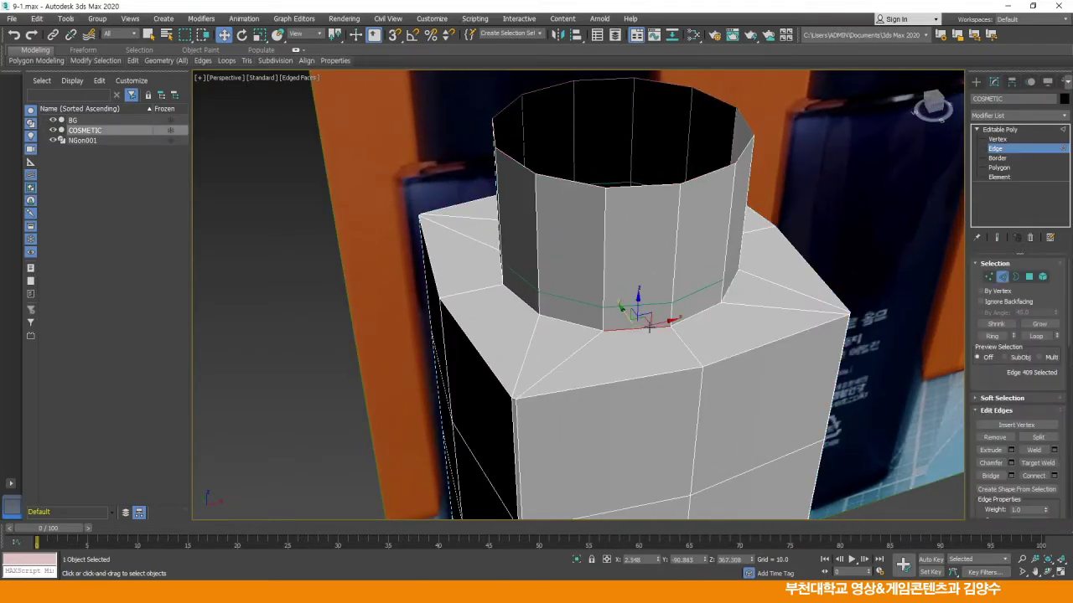
left_click(1024, 336)
right_click(757, 325)
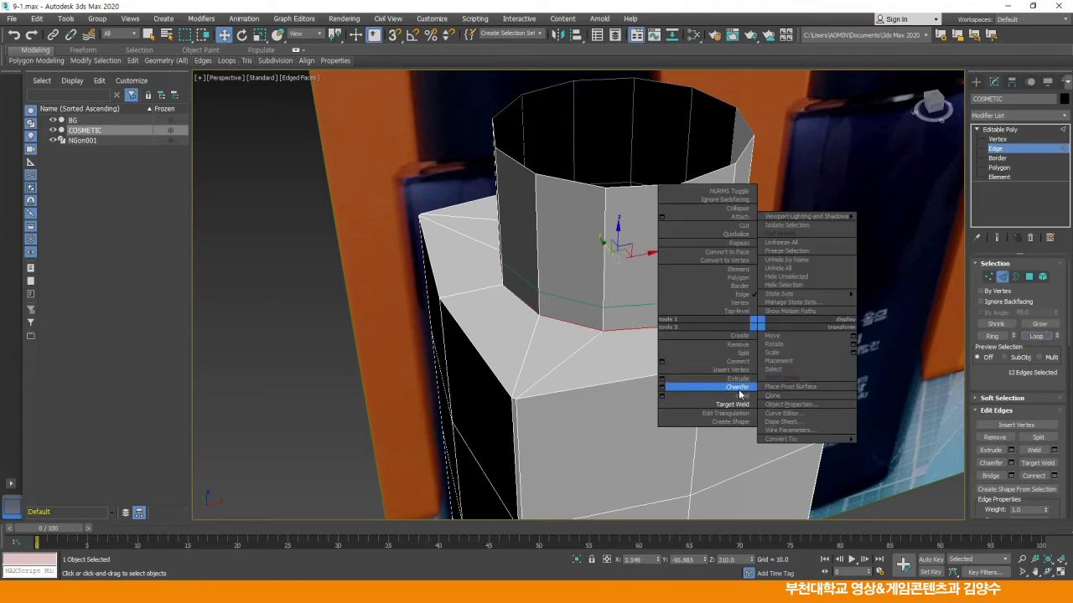
left_click(662, 387)
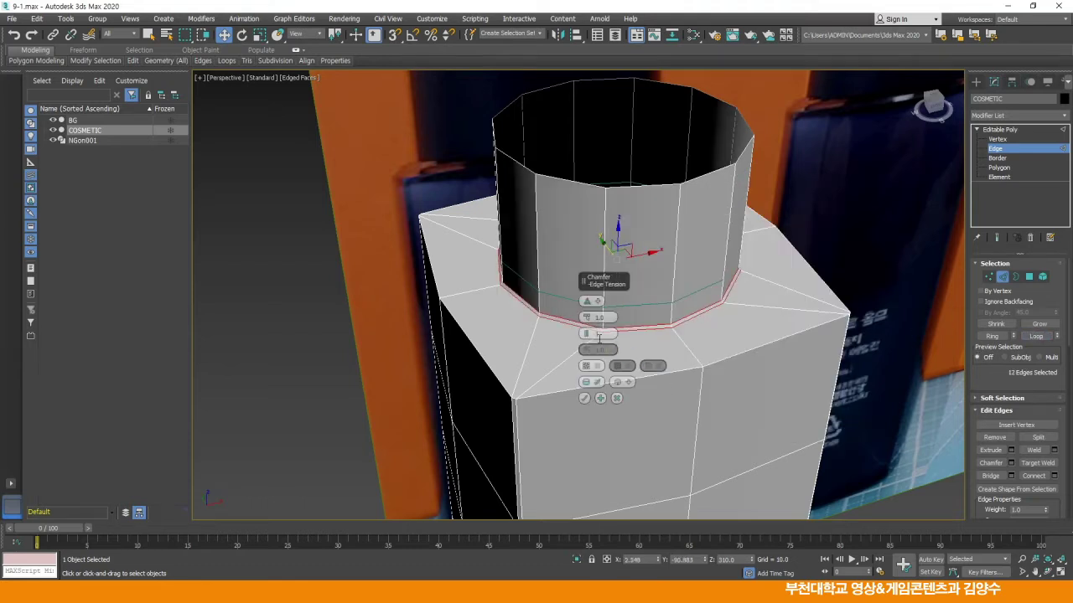
left_click(584, 398)
left_click(321, 375)
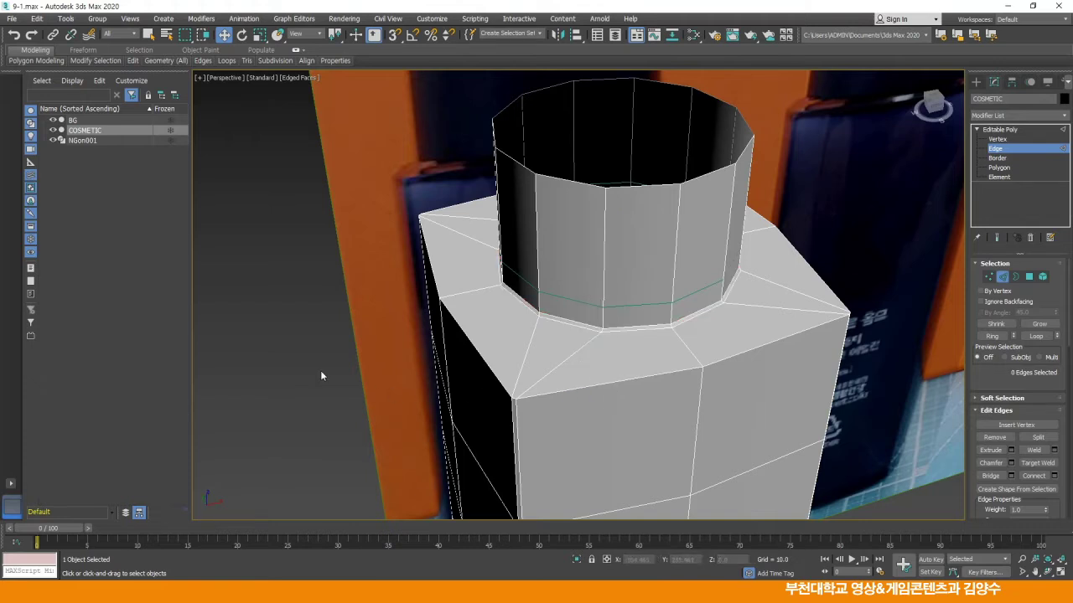
Chamfer the outer edge loop around the top of the bottle body by an amount of 1.0
left_click(600, 383)
left_click(1035, 336)
middle_click_drag(498, 350, 587, 331, "alt")
right_click(661, 338)
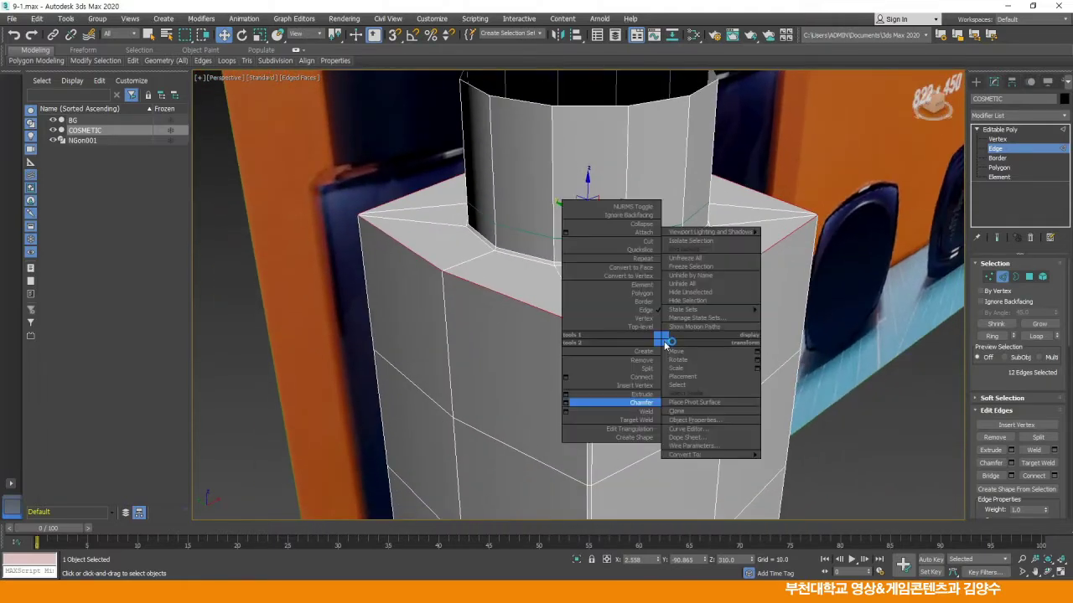
left_click(566, 403)
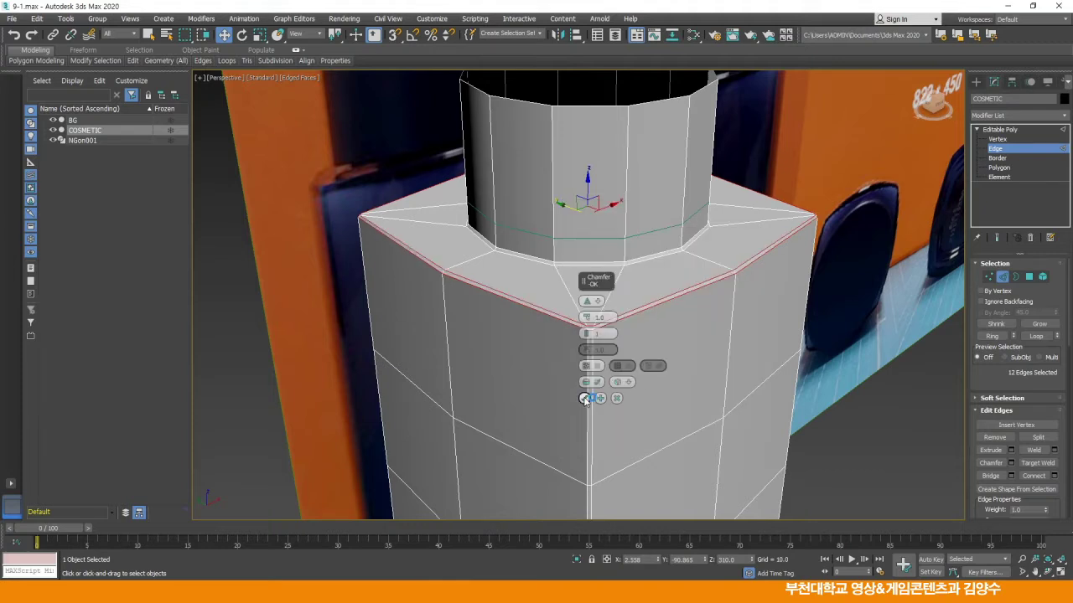
left_click(585, 399)
left_click(830, 410)
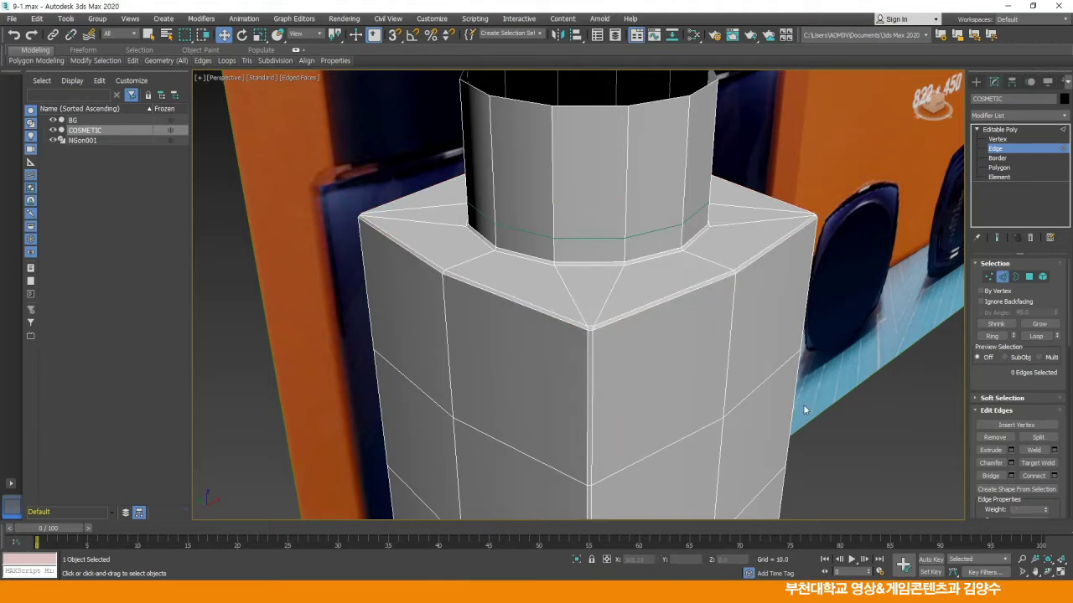
Examine the bottle's shoulder and neck in the Left view and compare them with the reference photo
scroll(676, 333, "down", 2)
key("alt+w")
left_click(491, 384)
key("alt+w")
scroll(563, 287, "up", 4)
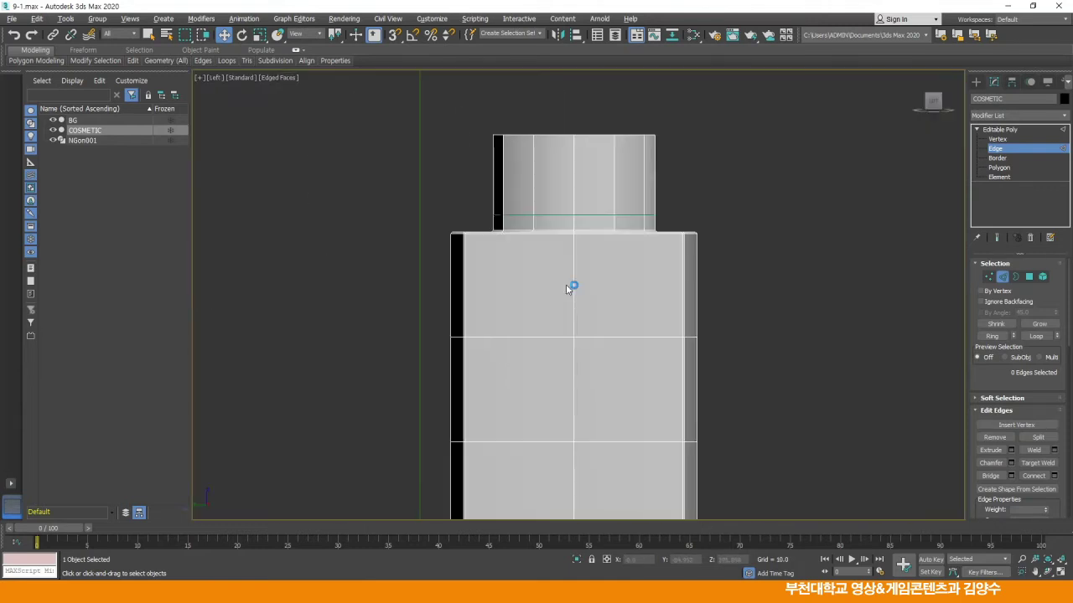
middle_click_drag(570, 287, 556, 273)
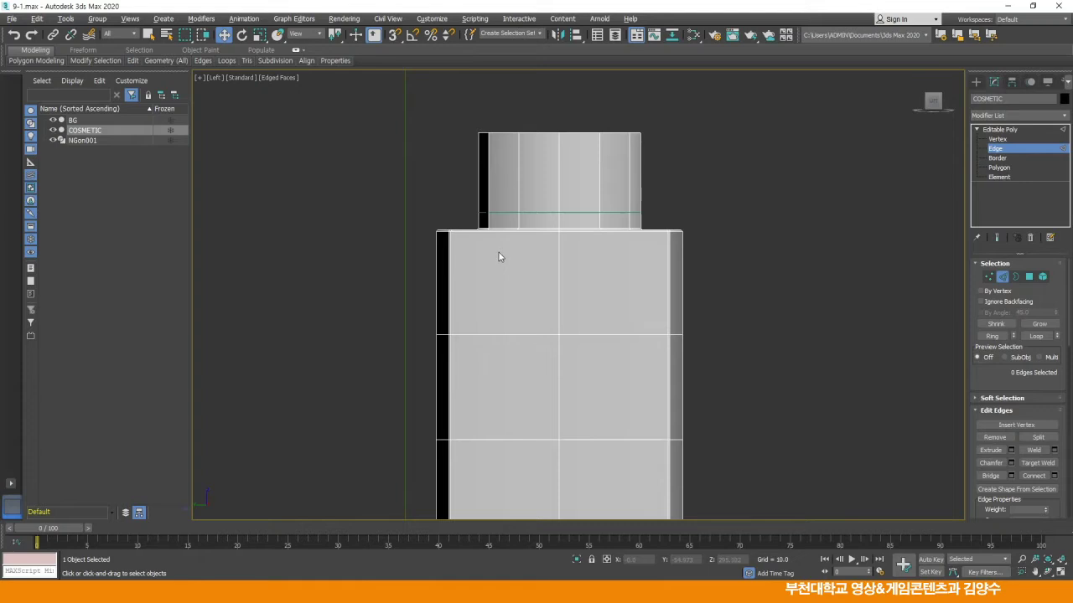
middle_click_drag(534, 268, 535, 254)
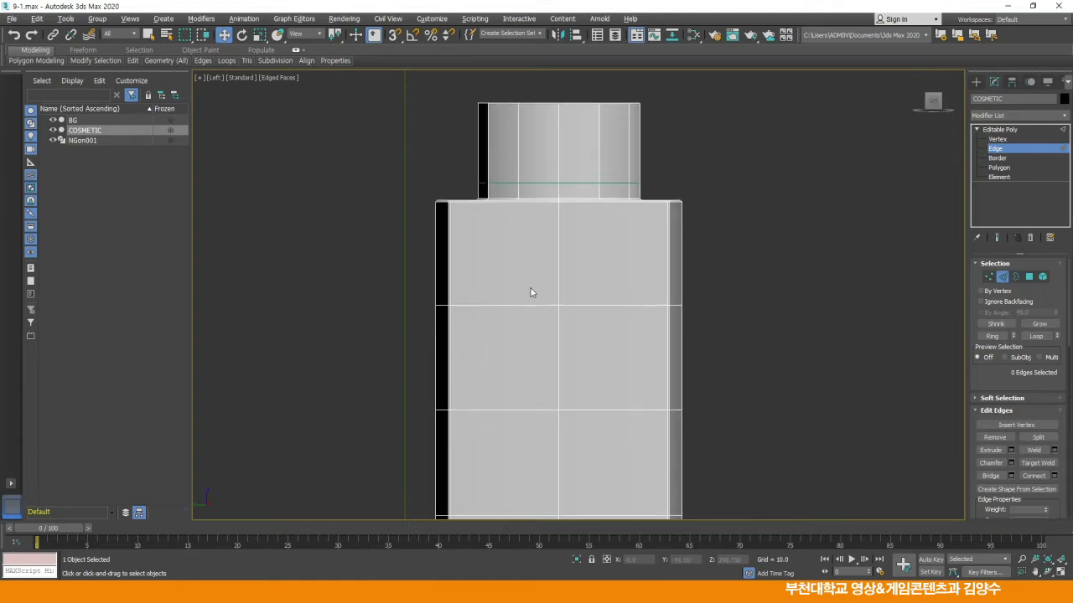
key("alt+w")
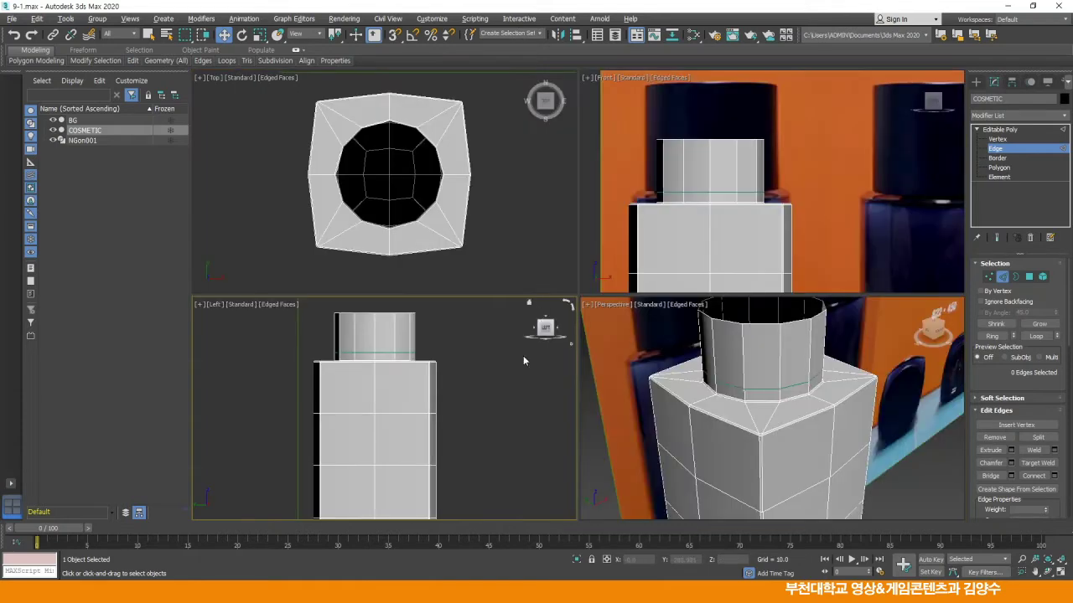
left_click(484, 590)
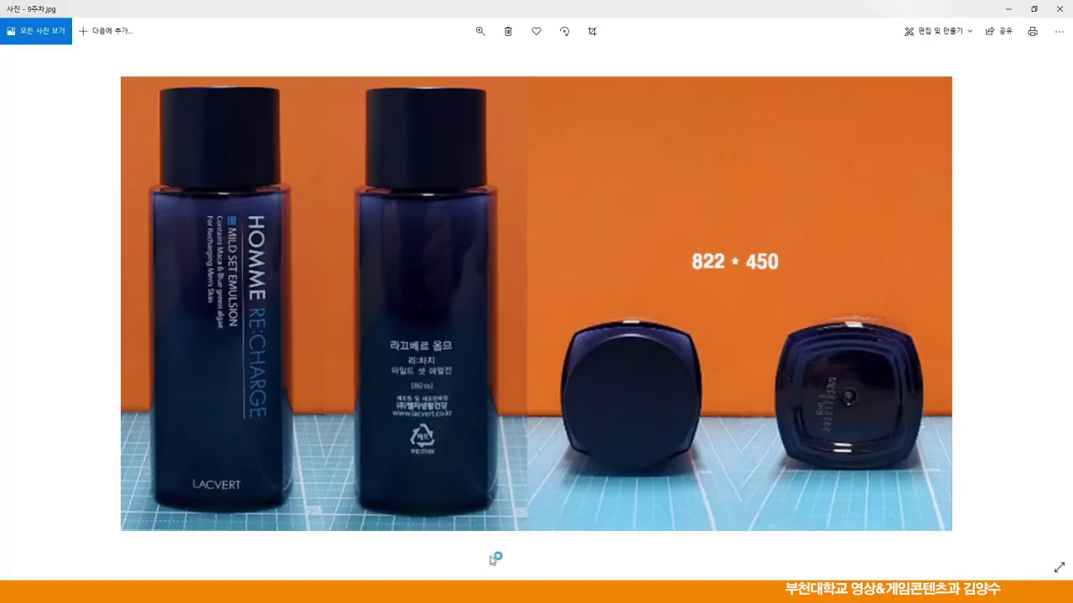
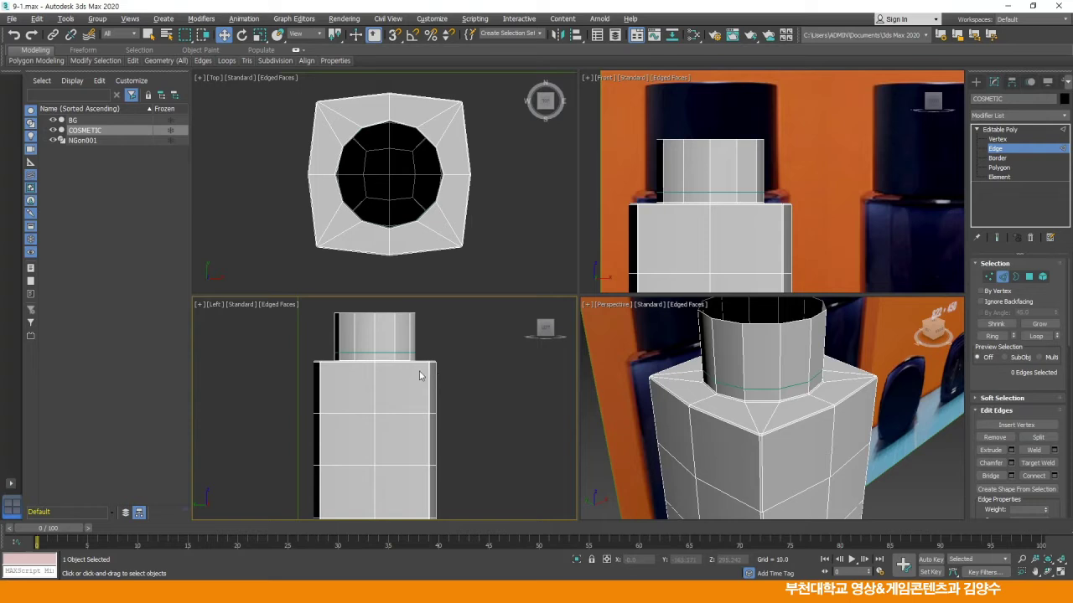
Move the lower edge loop of the shoulder chamfer down to about Z 306.3 in the Left view
middle_click_drag(419, 374, 520, 342)
scroll(449, 359, "up", 2)
key("alt+w")
scroll(521, 342, "up", 2)
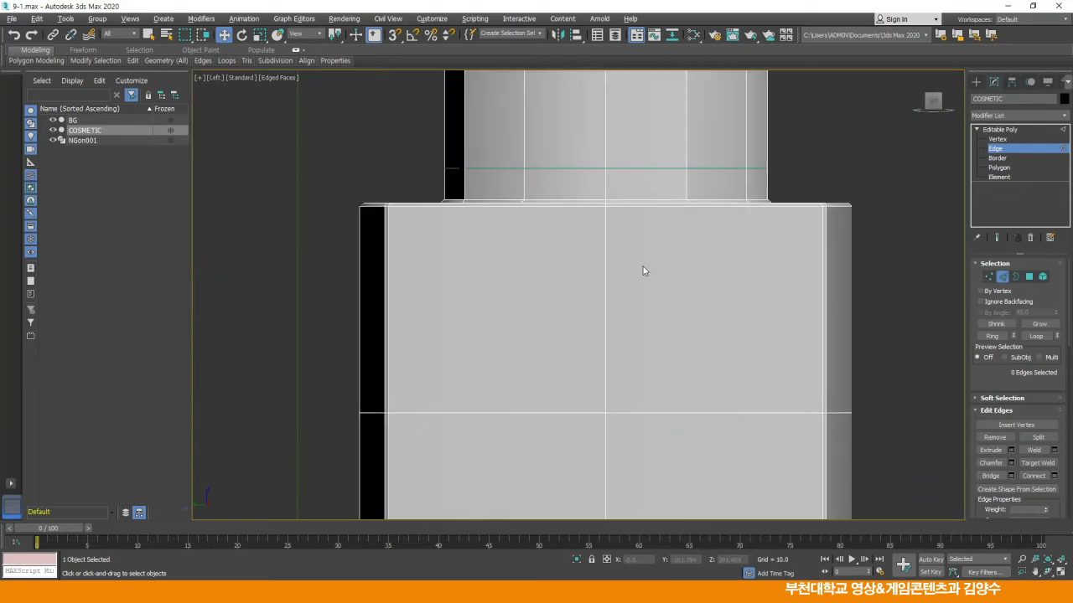
left_click(529, 205)
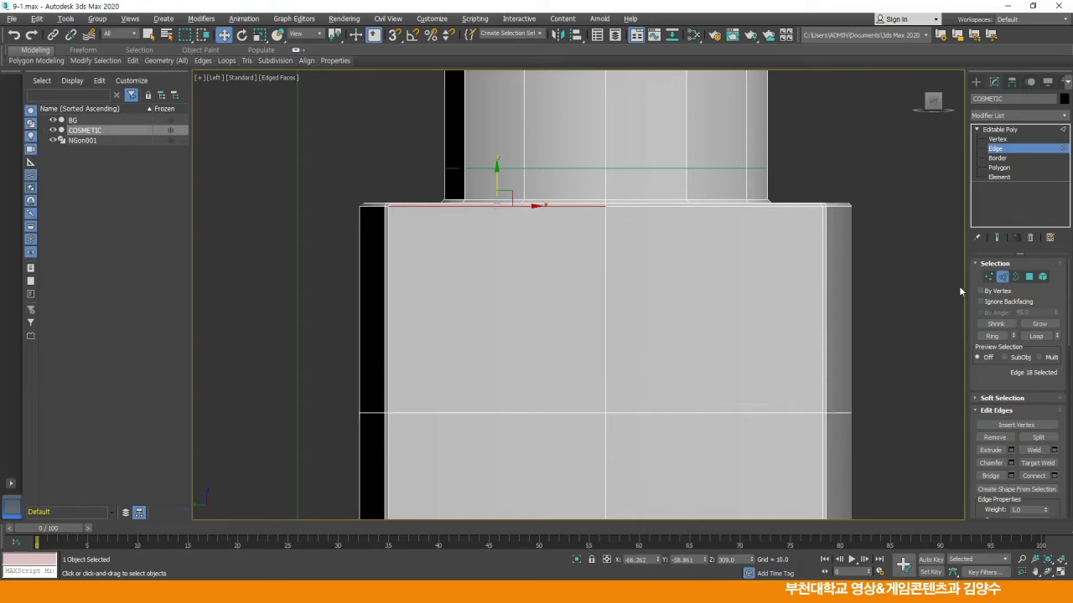
left_click(1036, 336)
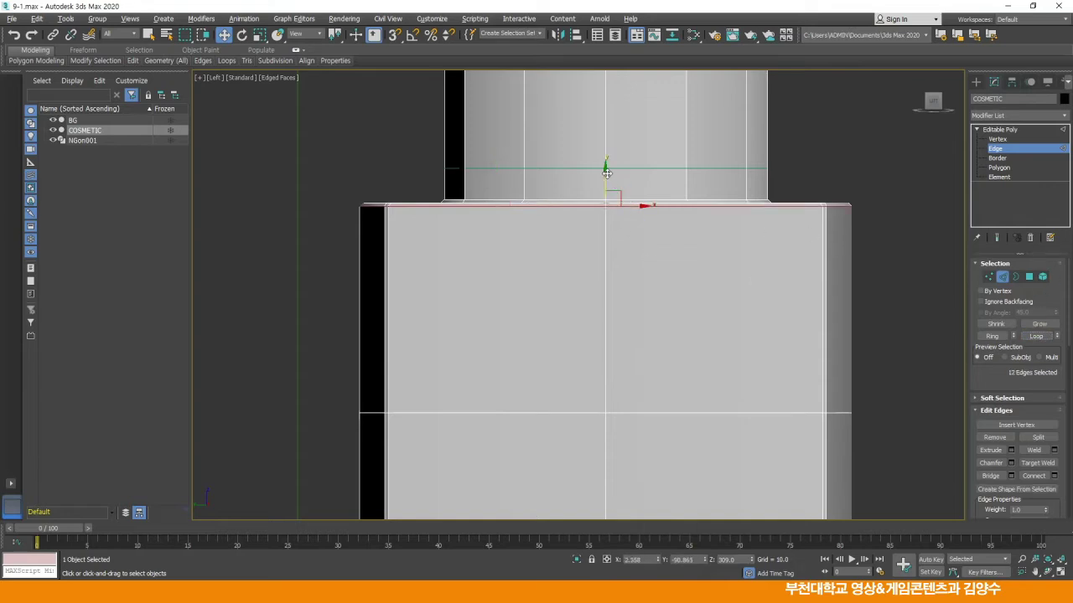
left_click_drag(605, 169, 604, 179)
key("alt+w")
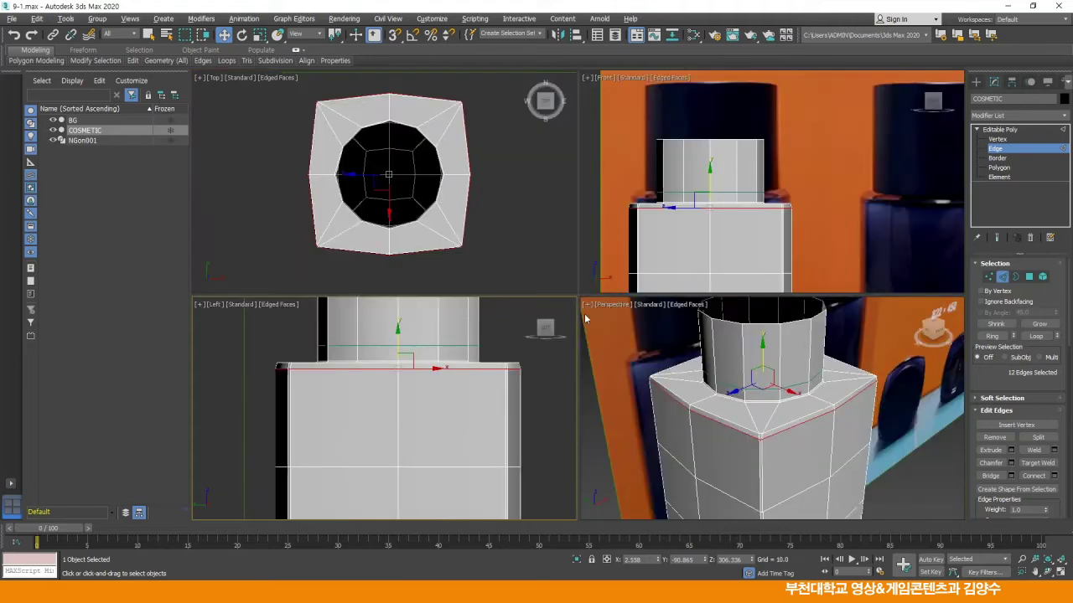
Scale the upper edge loop of the shoulder chamfer slightly inward to form a sloped bevel, then deselect the edges
left_click(613, 391)
left_click(673, 393)
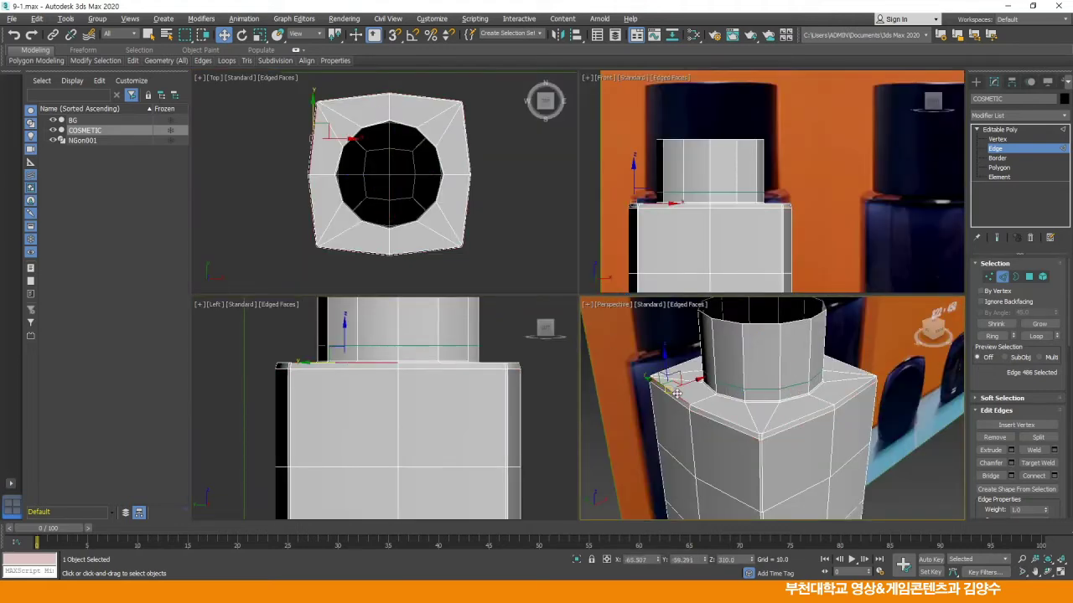
scroll(683, 402, "up", 5)
left_click(1036, 336)
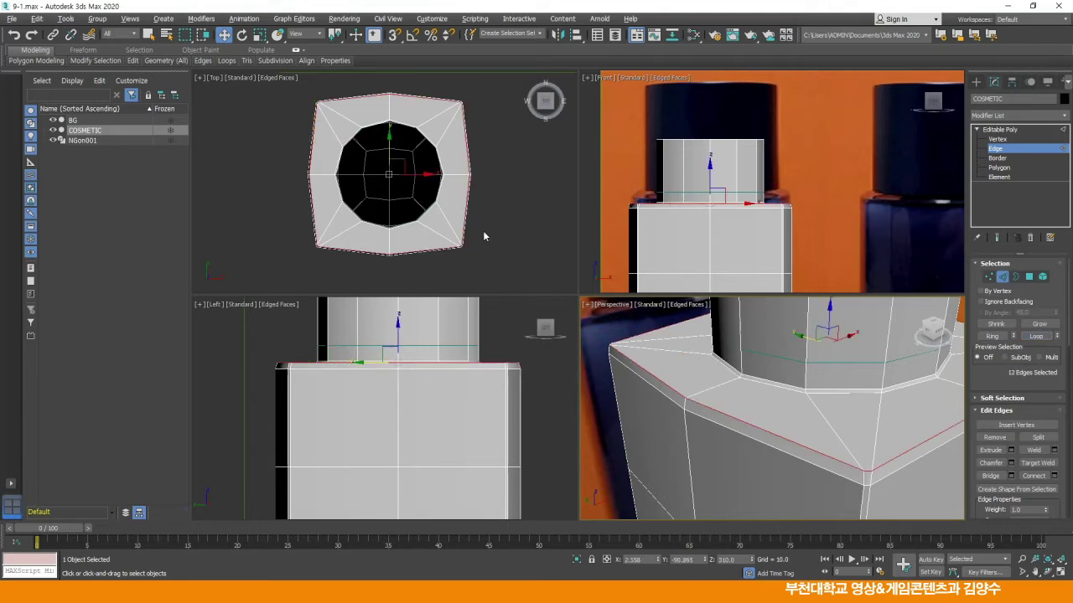
right_click(297, 327)
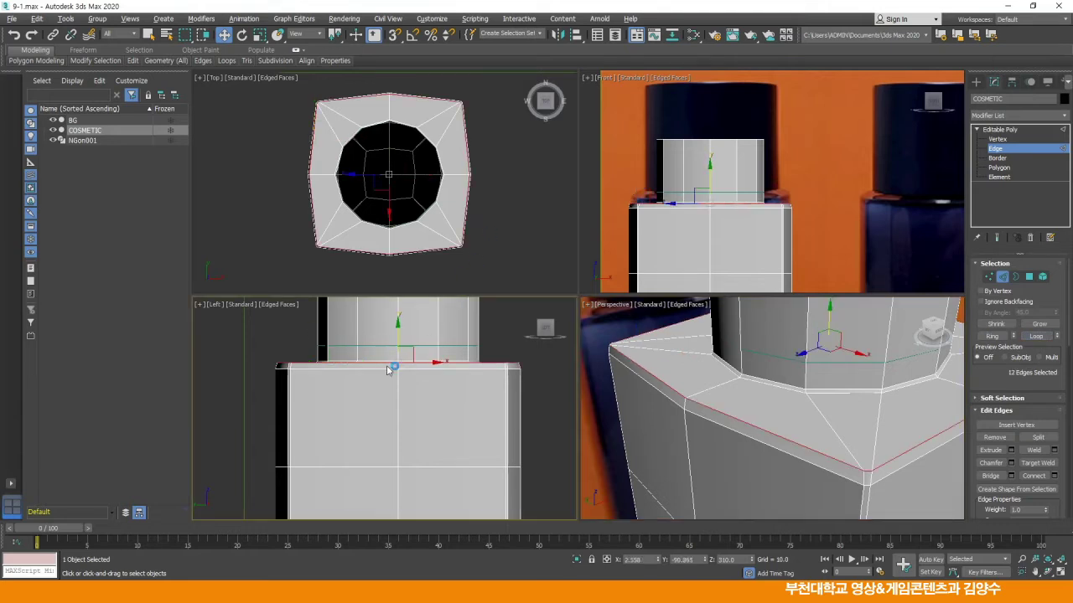
key("alt+w")
left_click(259, 34)
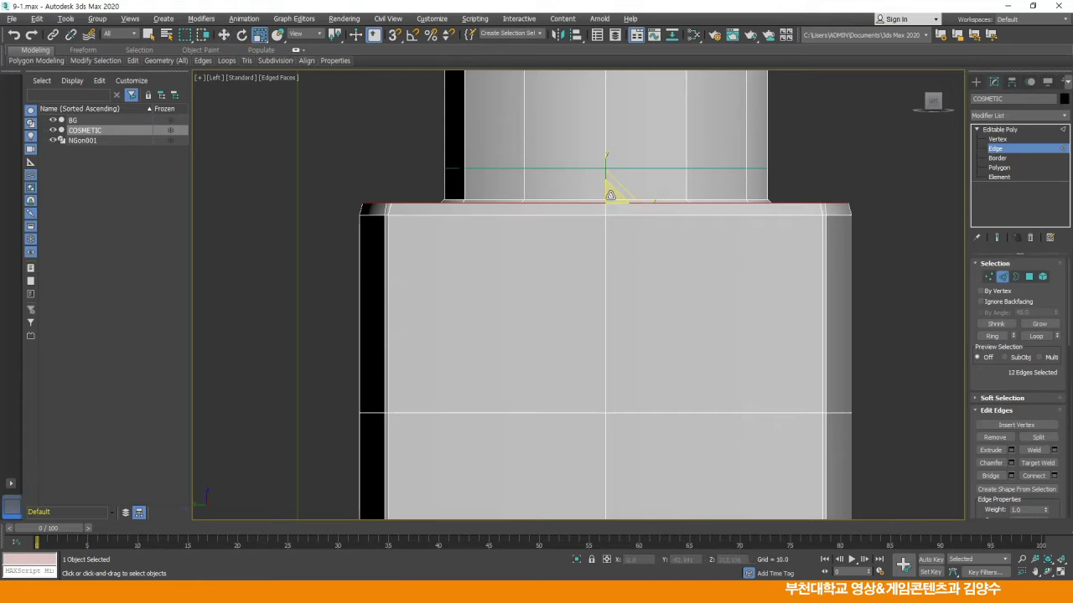
left_click_drag(610, 196, 610, 198)
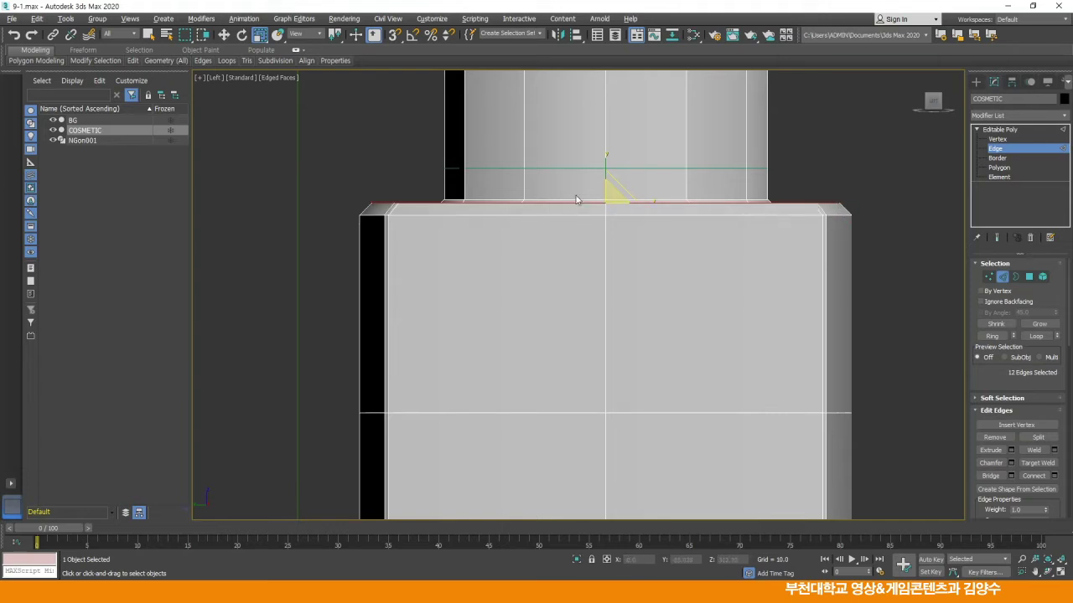
key("w")
left_click(409, 154)
Connect the ring of vertical neck edges with one new horizontal edge loop around the middle of the neck
scroll(408, 154, "down", 4)
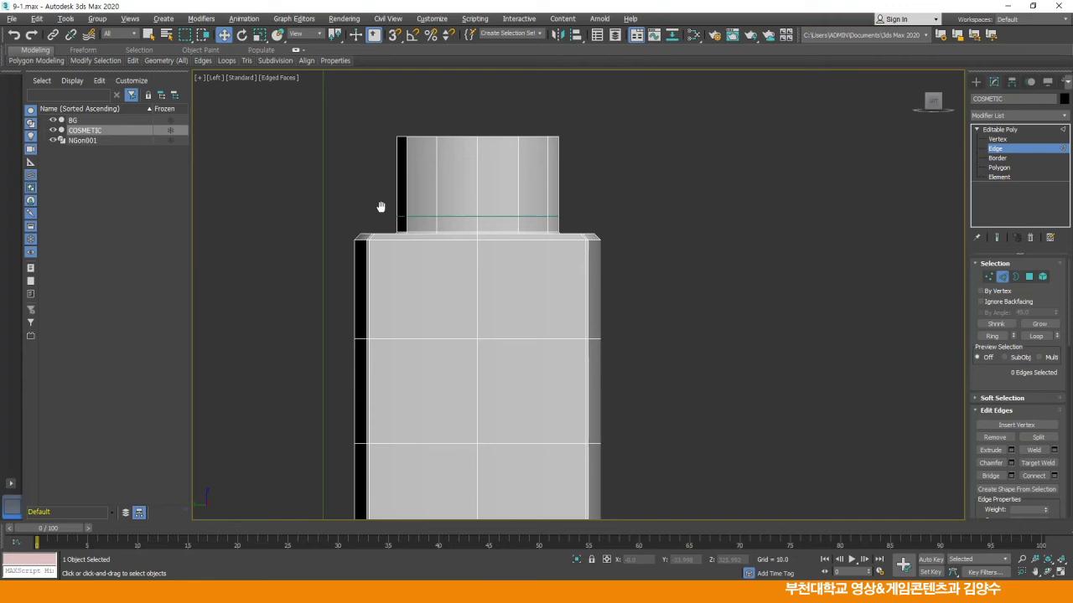
left_click(477, 197)
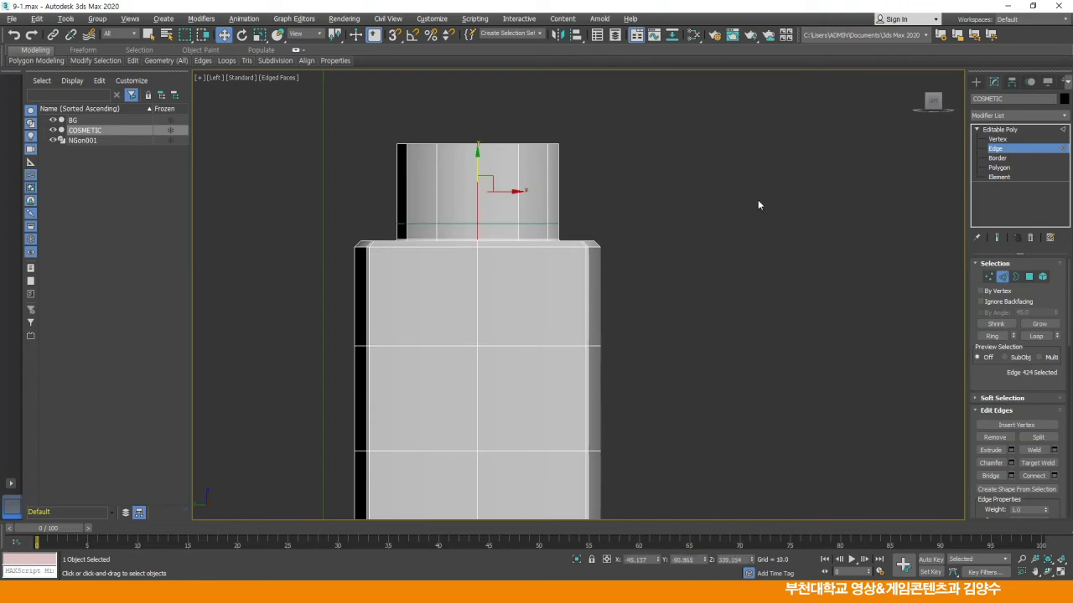
left_click(989, 335)
right_click(714, 204)
left_click(691, 240)
left_click(682, 232)
Return the COSMETIC object to its base level and apply a MeshSmooth modifier to it
middle_click_drag(615, 263, 671, 159)
scroll(672, 160, "down", 3)
middle_click_drag(682, 206, 679, 223)
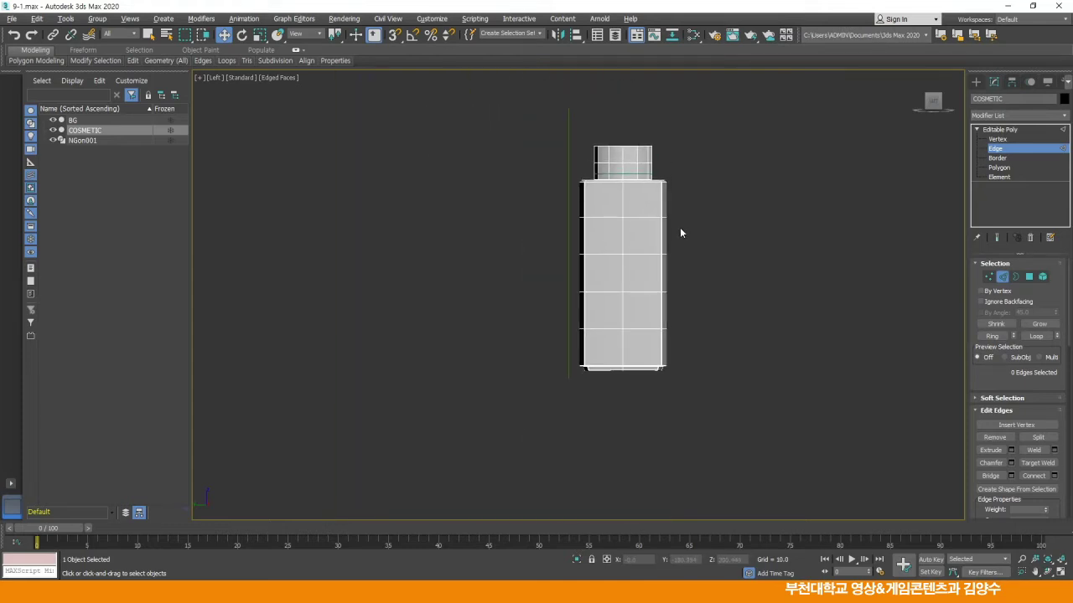
key("alt+w")
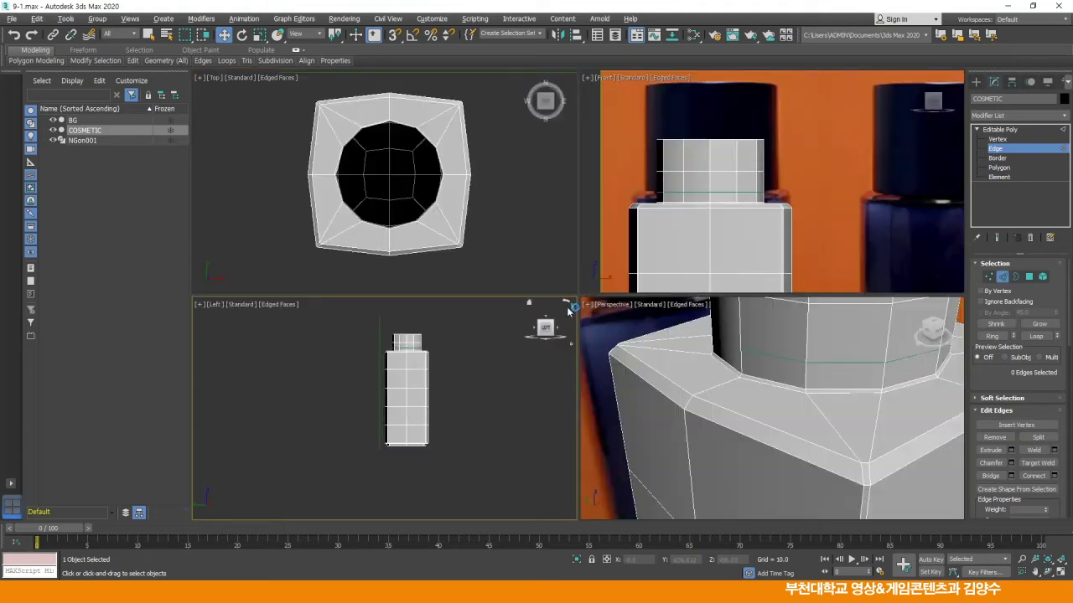
left_click(1000, 130)
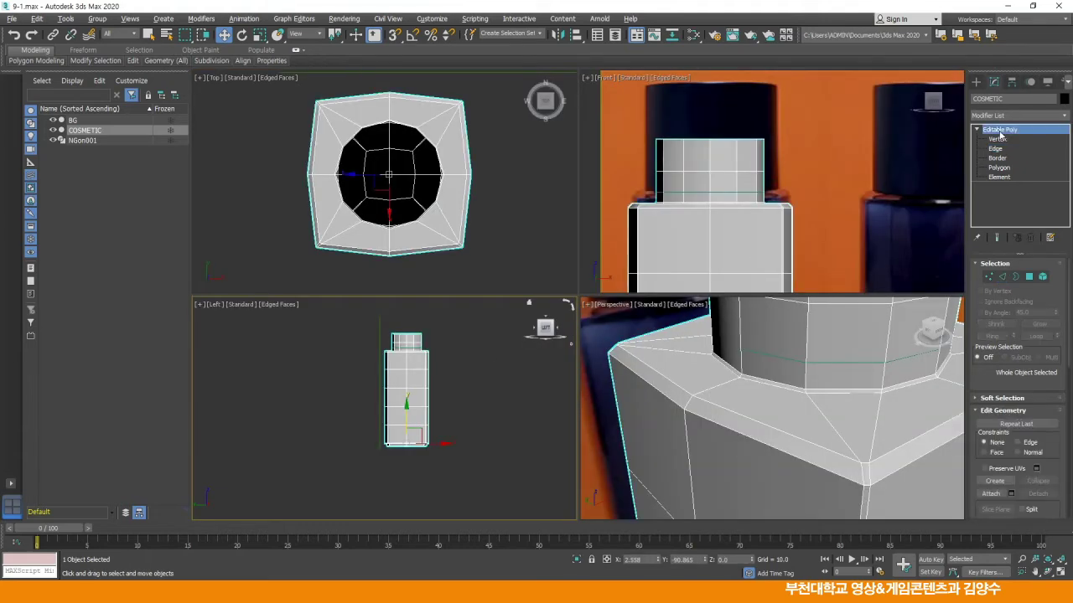
left_click(1064, 115)
left_click_drag(1066, 154, 1067, 290)
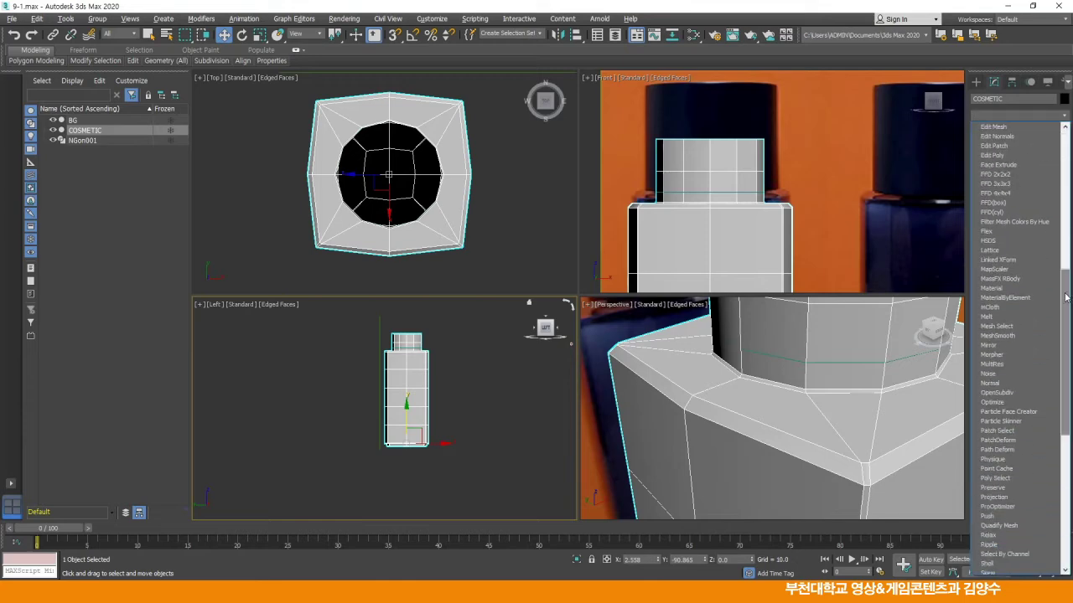
left_click(997, 336)
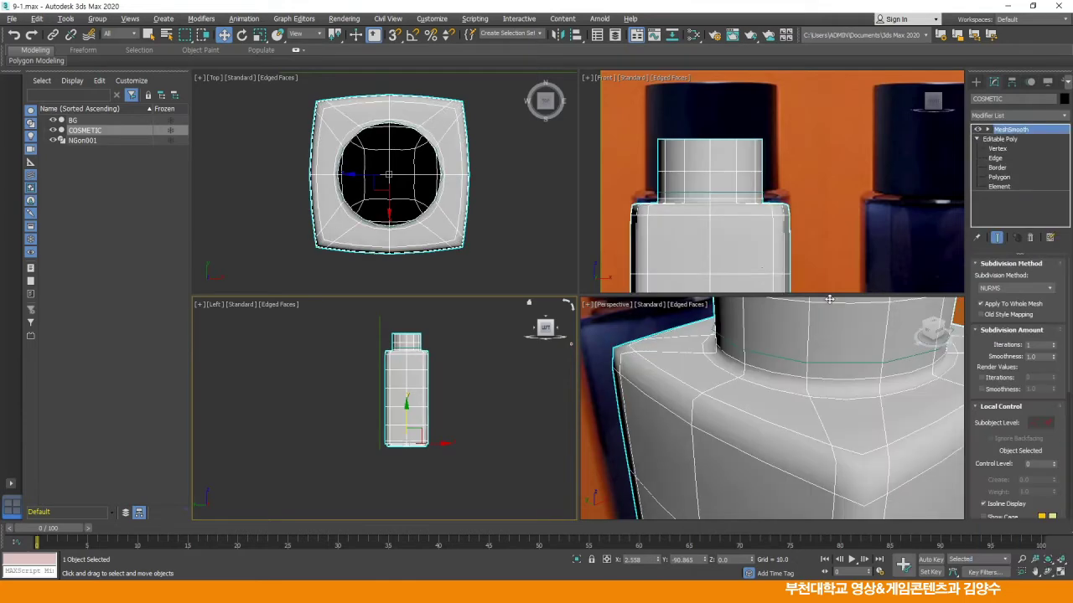
Inspect the smoothed bottle in the Perspective view and delete its MeshSmooth modifier
left_click(501, 374)
middle_click_drag(699, 370, 694, 364)
scroll(692, 364, "down", 3)
key("alt+w")
middle_click_drag(587, 278, 549, 259)
scroll(583, 272, "down", 6)
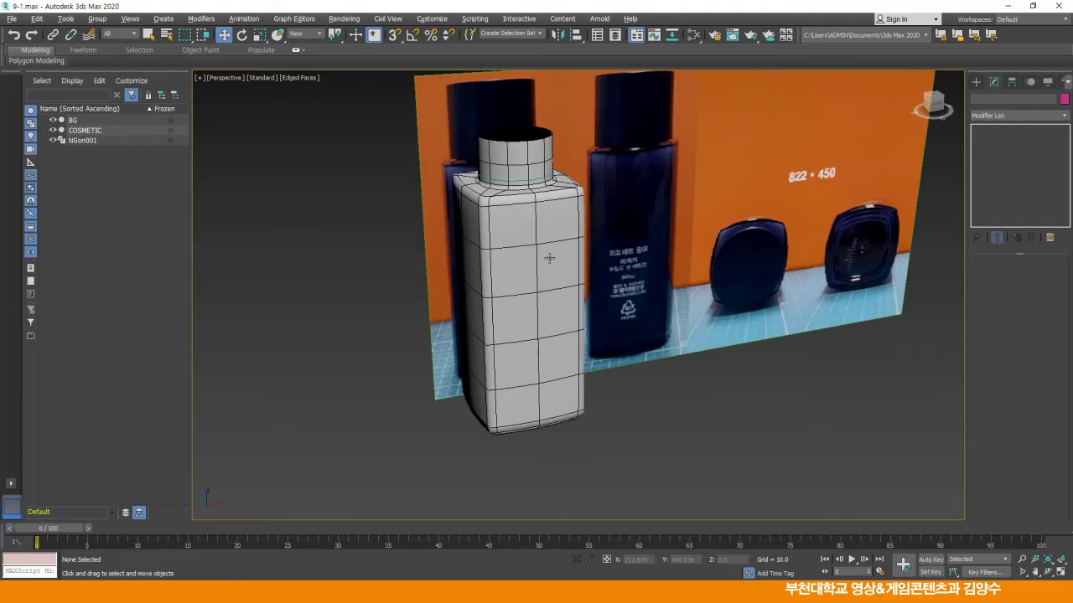
middle_click_drag(549, 259, 540, 262, "alt")
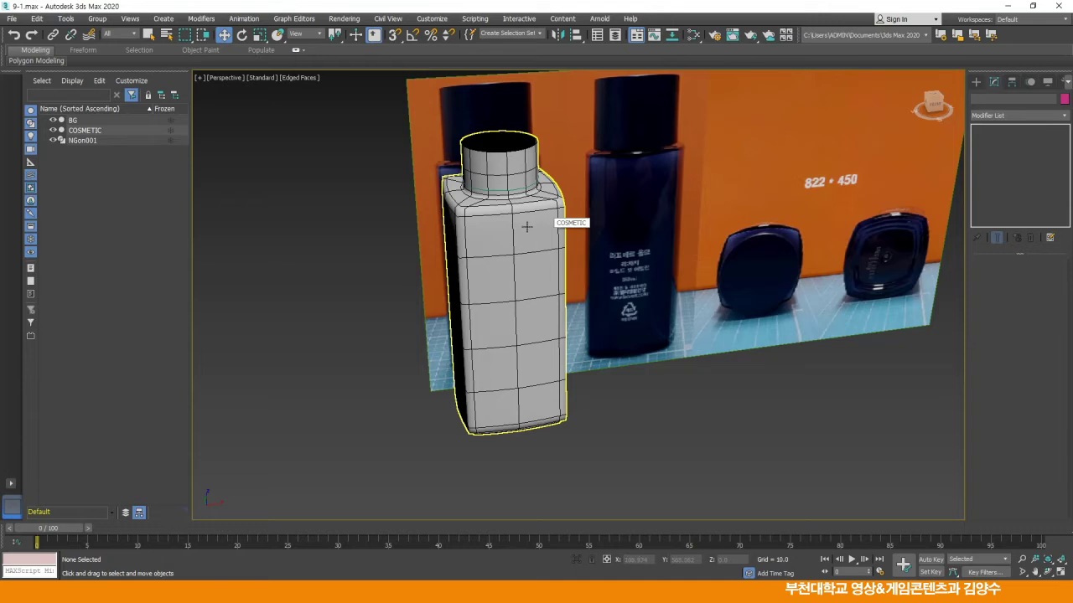
left_click(526, 226)
left_click(1023, 236)
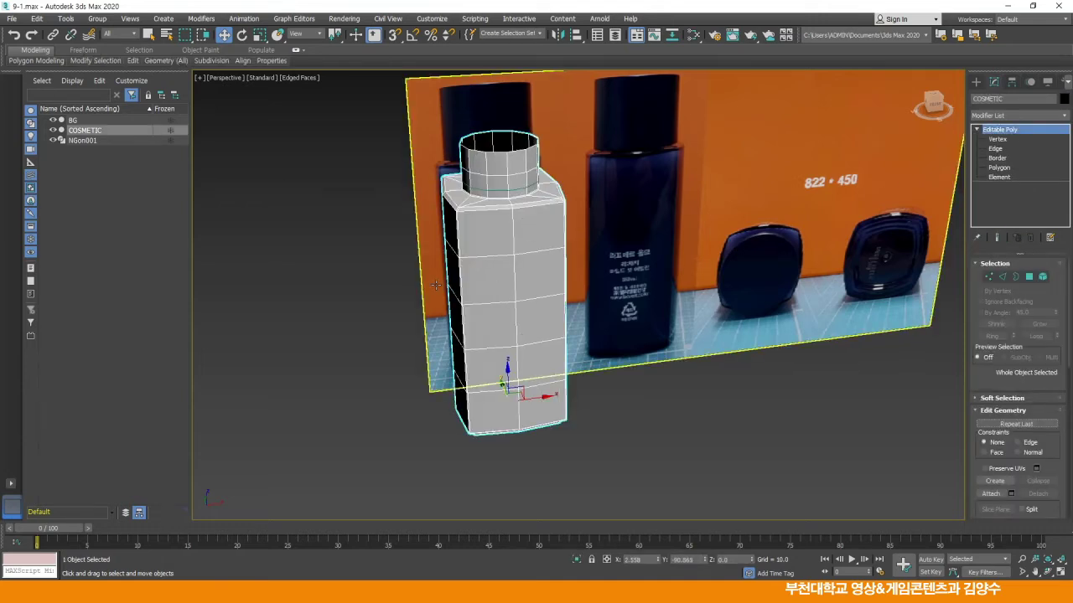
left_click(319, 256)
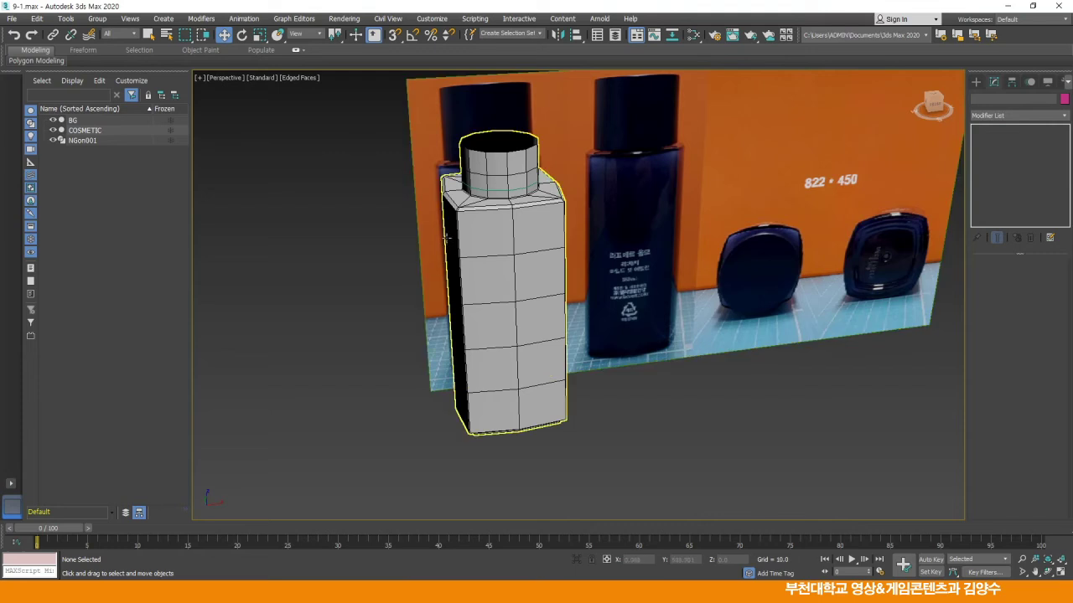
Select the open border at the top of the neck and extrude it inward by scaling to form a thin flat rim
scroll(504, 232, "up", 2)
left_click(505, 276)
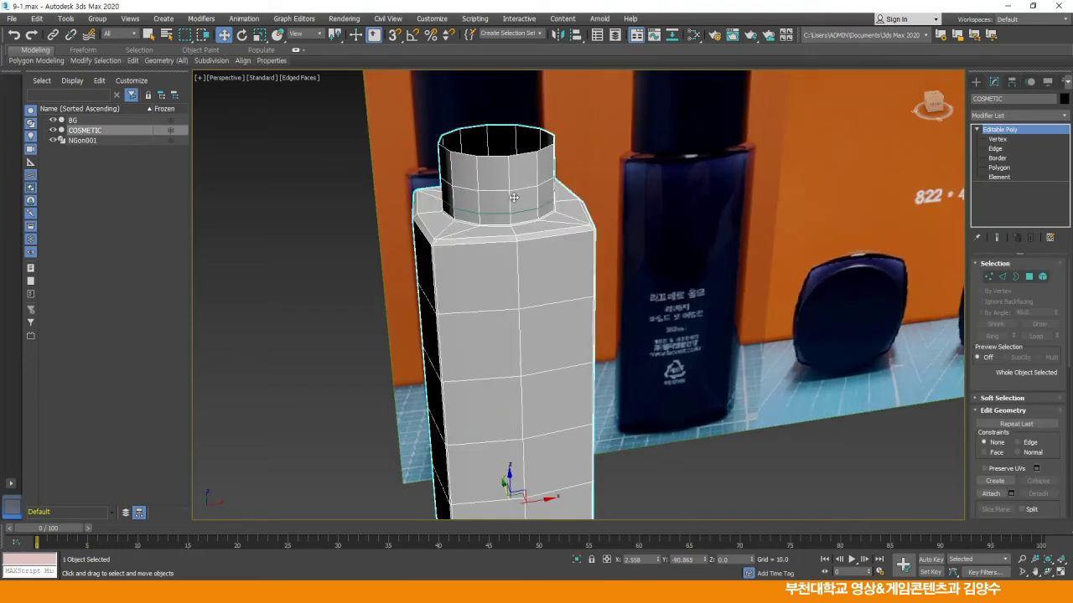
left_click(997, 157)
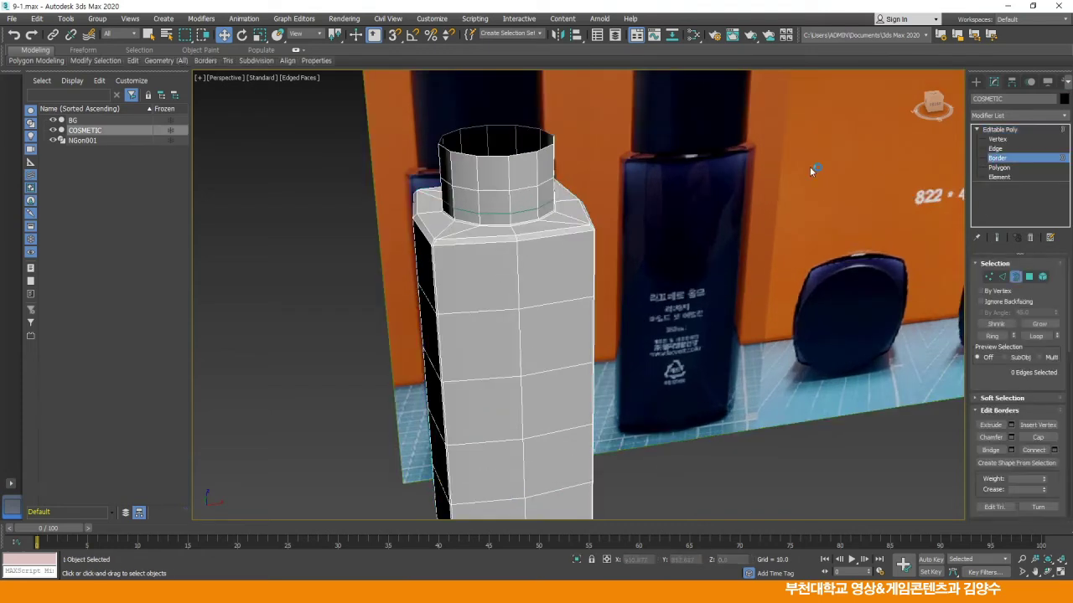
left_click(495, 155)
scroll(520, 209, "up", 4)
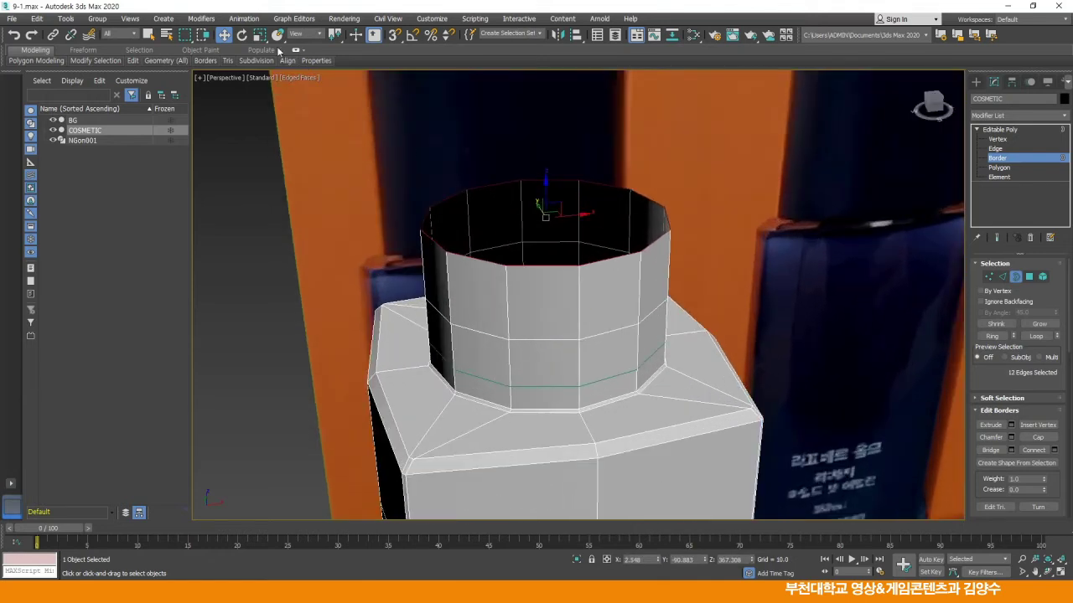
left_click(259, 34)
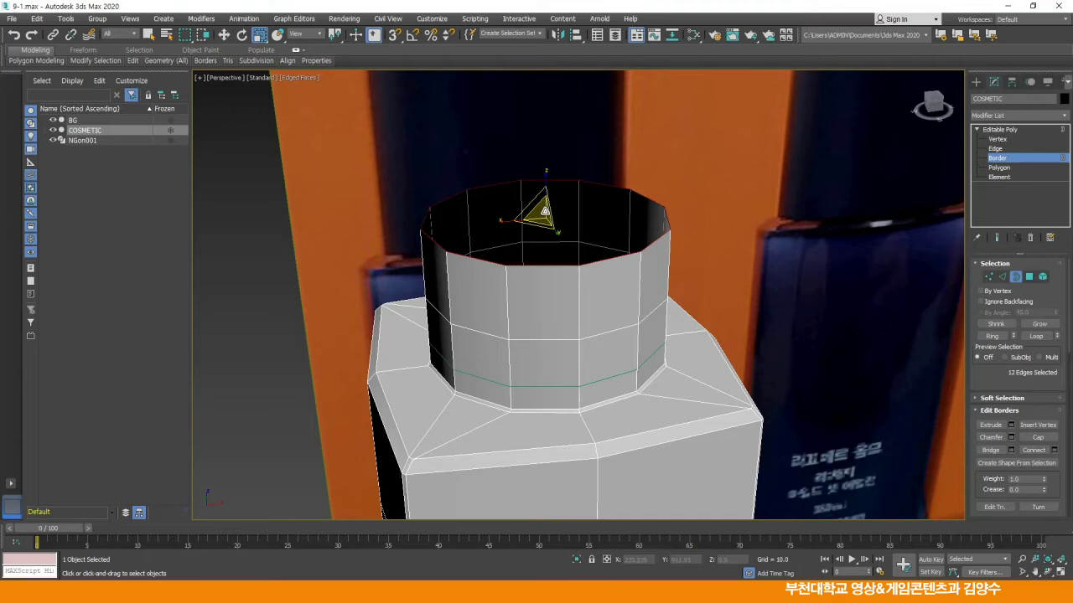
left_click_drag(544, 214, 544, 223)
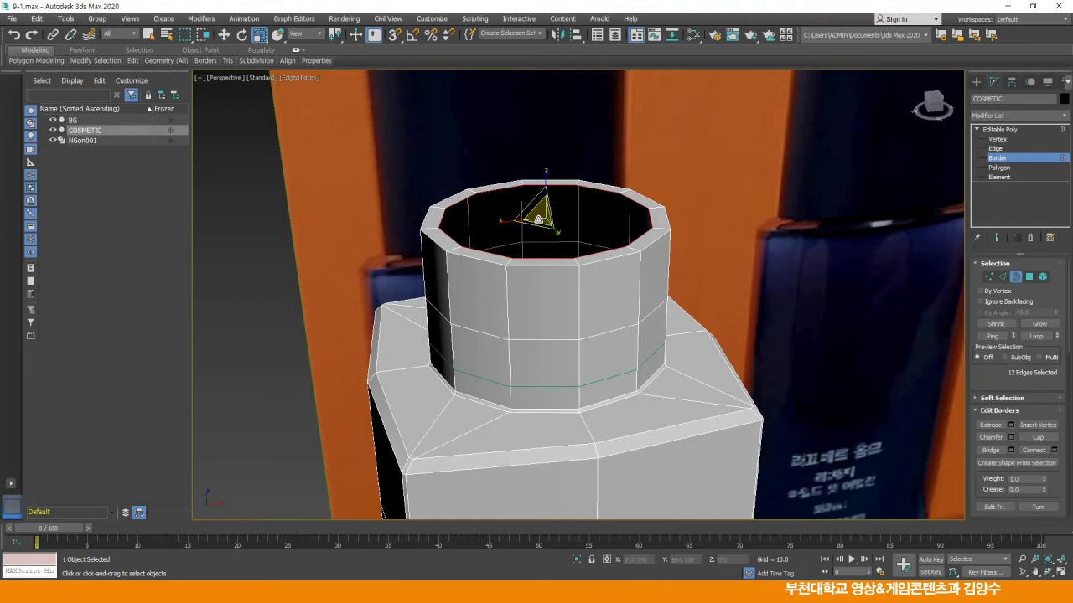
key("w")
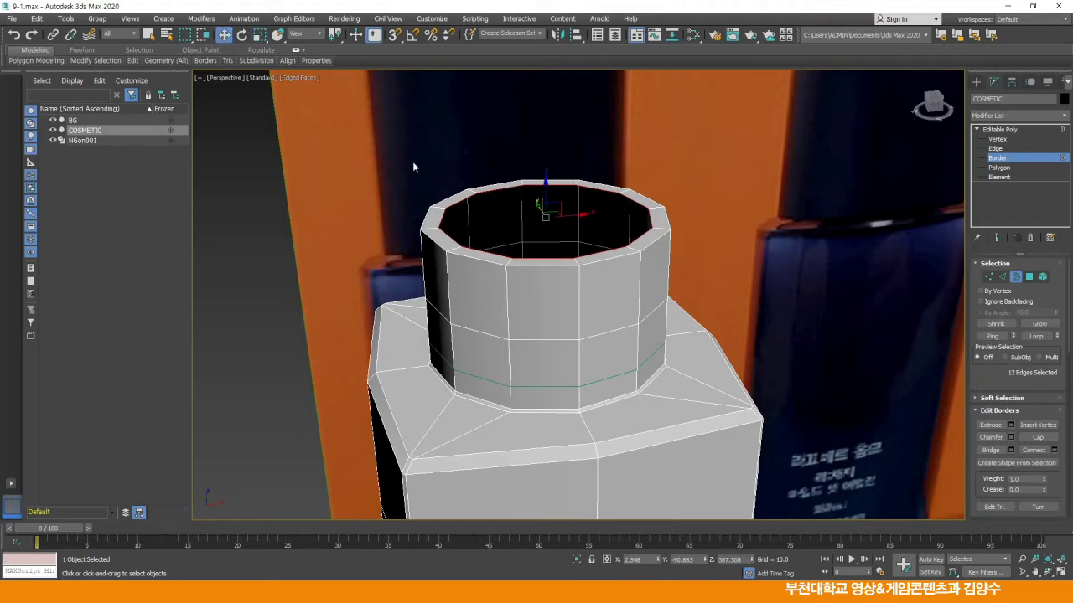
Extrude the neck opening's inner border straight down in the Left view to form an inner neck wall ending just below the shoulder
key("alt+w")
right_click(447, 319)
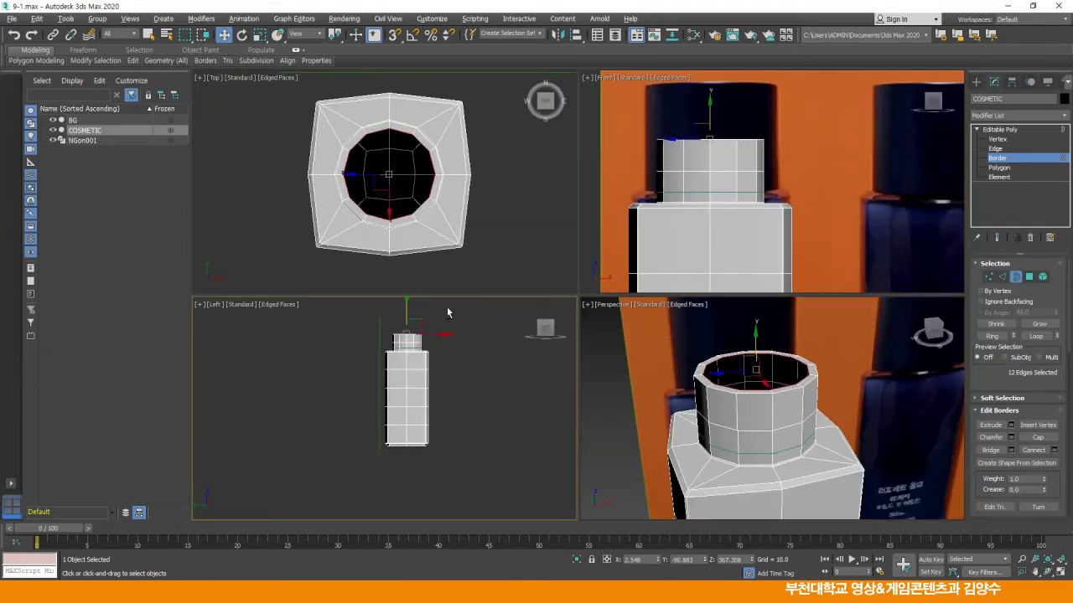
key("alt+w")
middle_click_drag(585, 202, 529, 258)
scroll(513, 243, "up", 4)
key("F3")
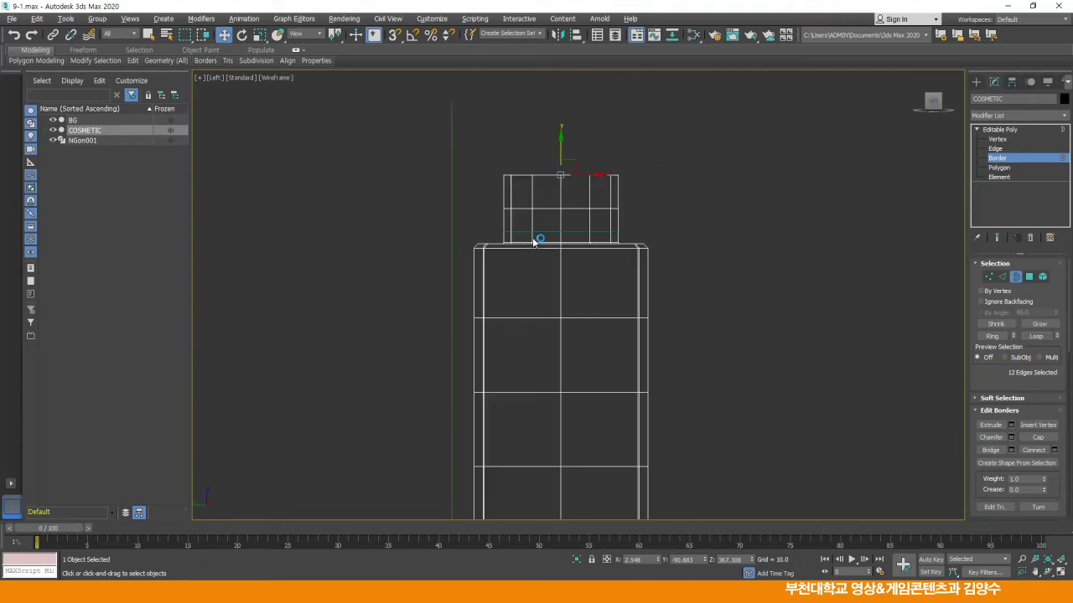
scroll(532, 240, "up", 3)
middle_click_drag(531, 239, 530, 257)
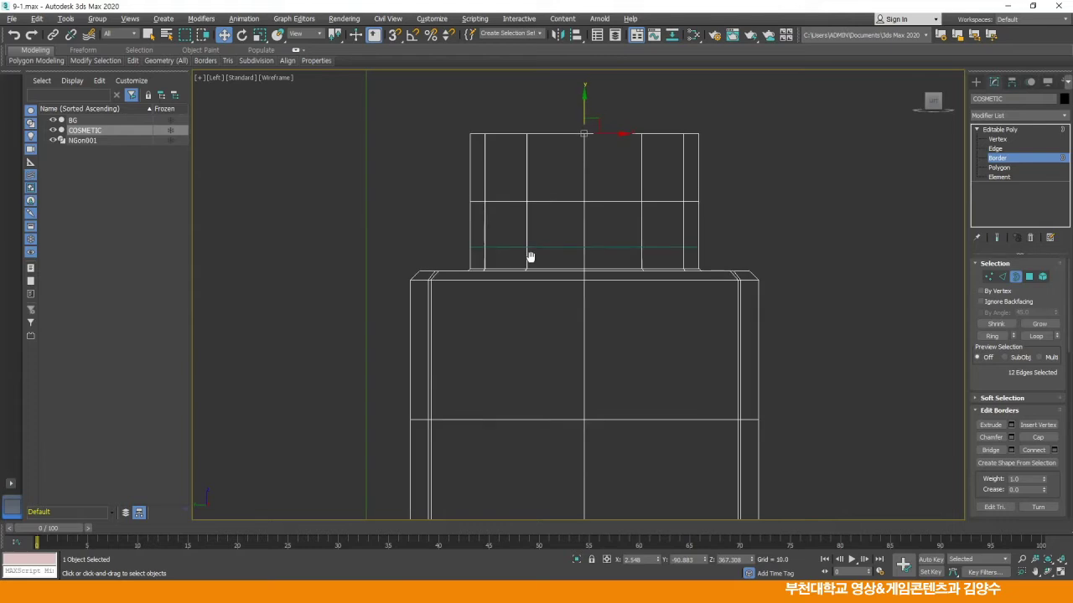
left_click_drag(583, 95, 578, 245, "shift")
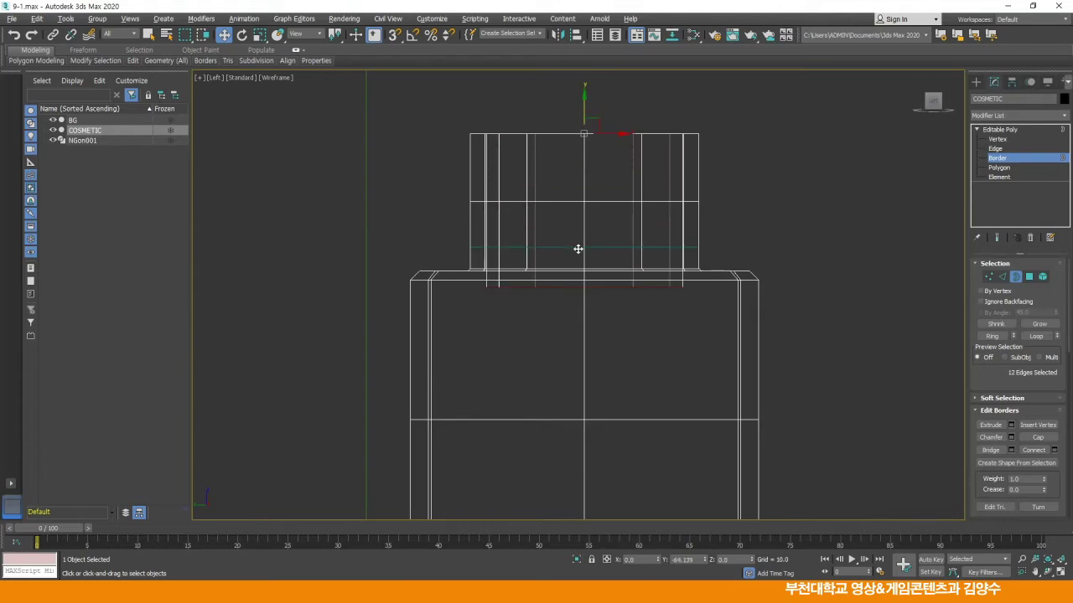
left_click_drag(578, 248, 578, 250, "shift")
Extrude the inner neck wall's lower border outward by scaling to form a flat flange underneath the shoulder
scroll(590, 324, "up", 2)
left_click(260, 34)
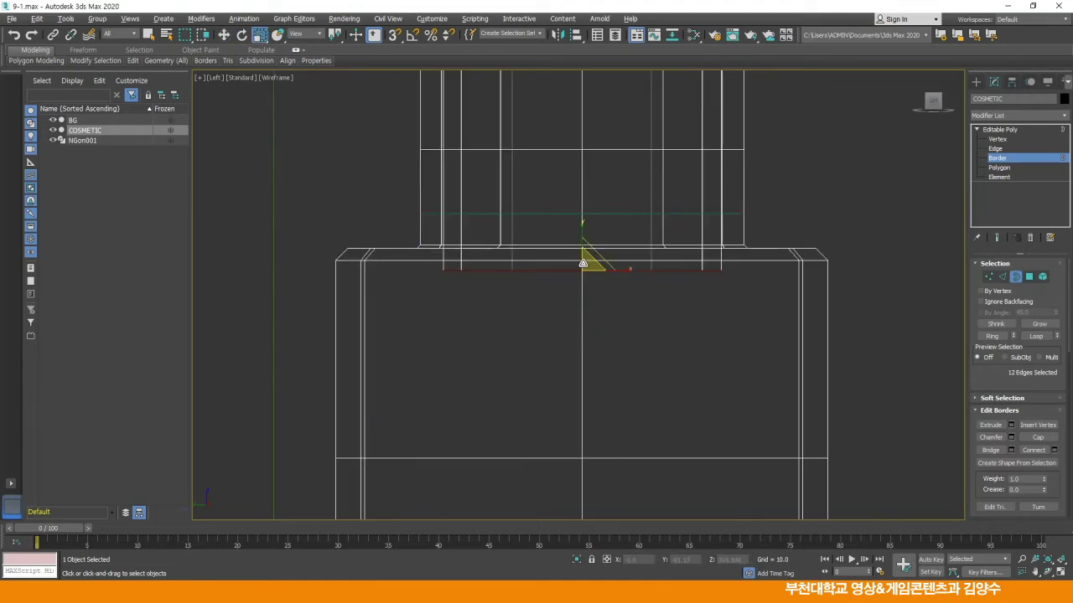
left_click_drag(590, 264, 590, 233)
left_click_drag(590, 226, 590, 226)
key("alt+w")
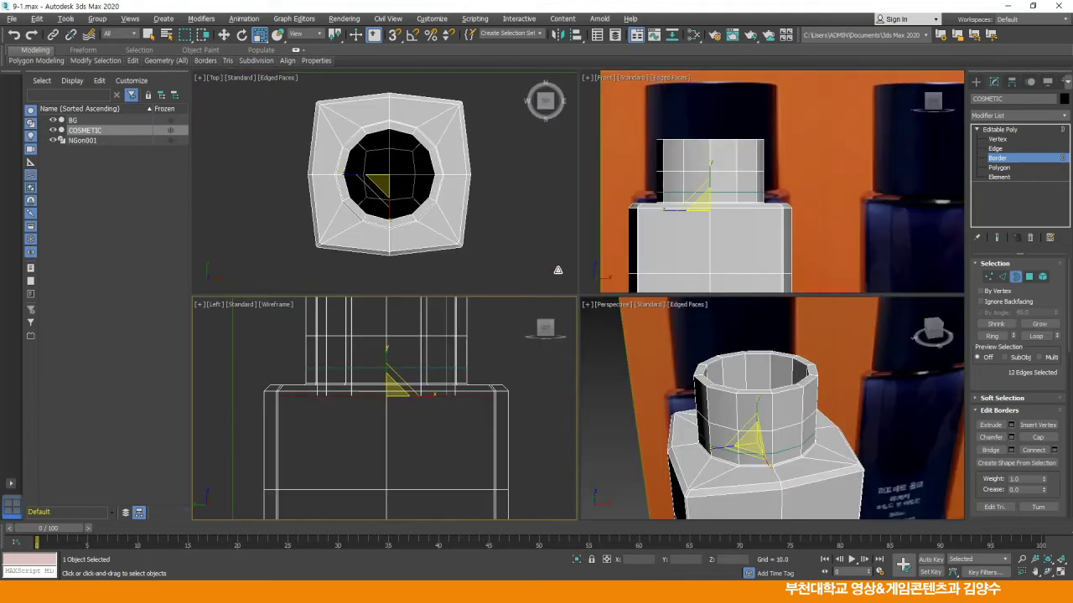
middle_click(670, 366)
key("alt+w")
middle_click_drag(592, 275, 592, 302, "alt")
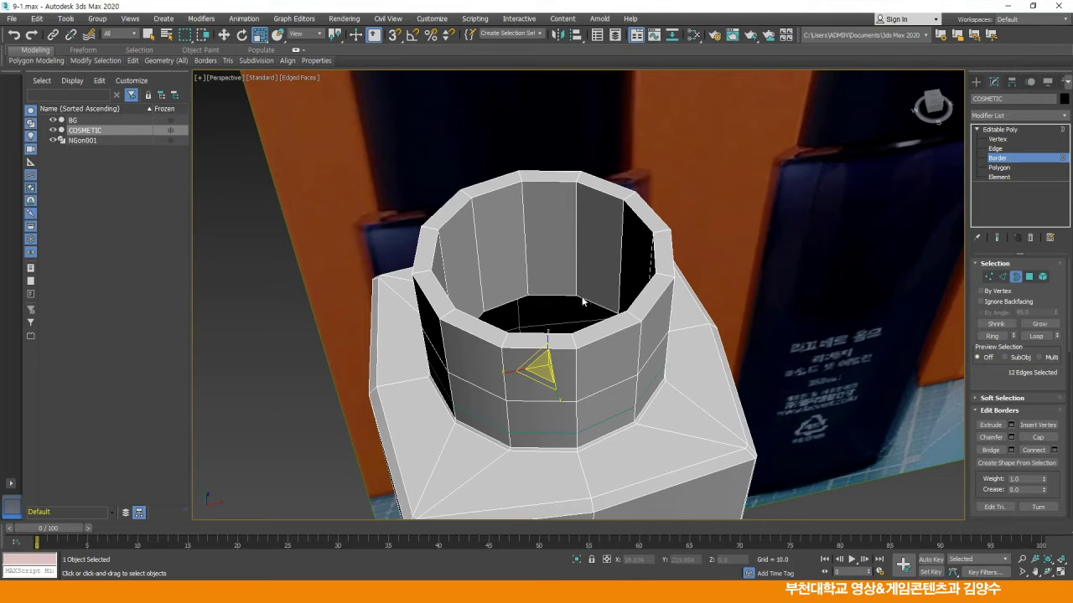
key("alt+w")
right_click(495, 353)
key("alt+w")
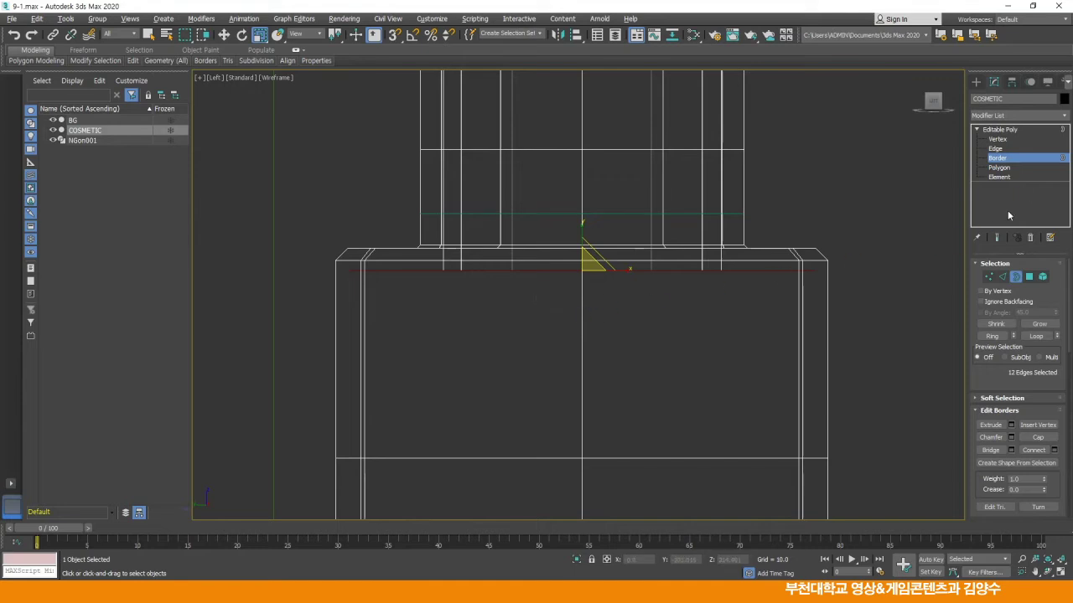
Select the bottle body's side polygons and clone them, scaled slightly smaller, as an element inside the body
middle_click_drag(803, 276, 796, 225)
key("4")
scroll(795, 225, "down", 5)
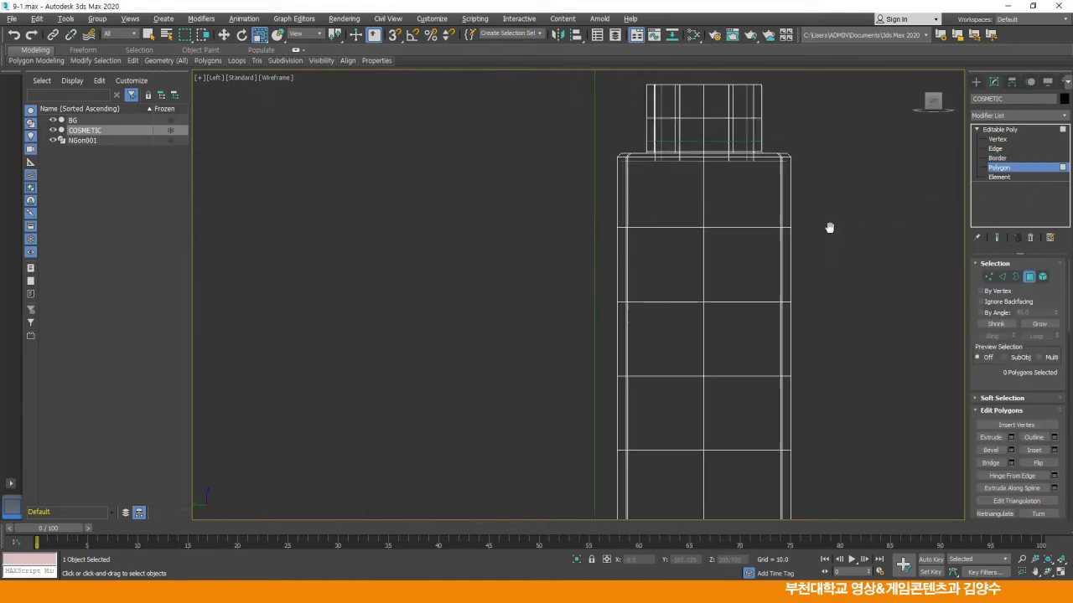
key("ctrl+a")
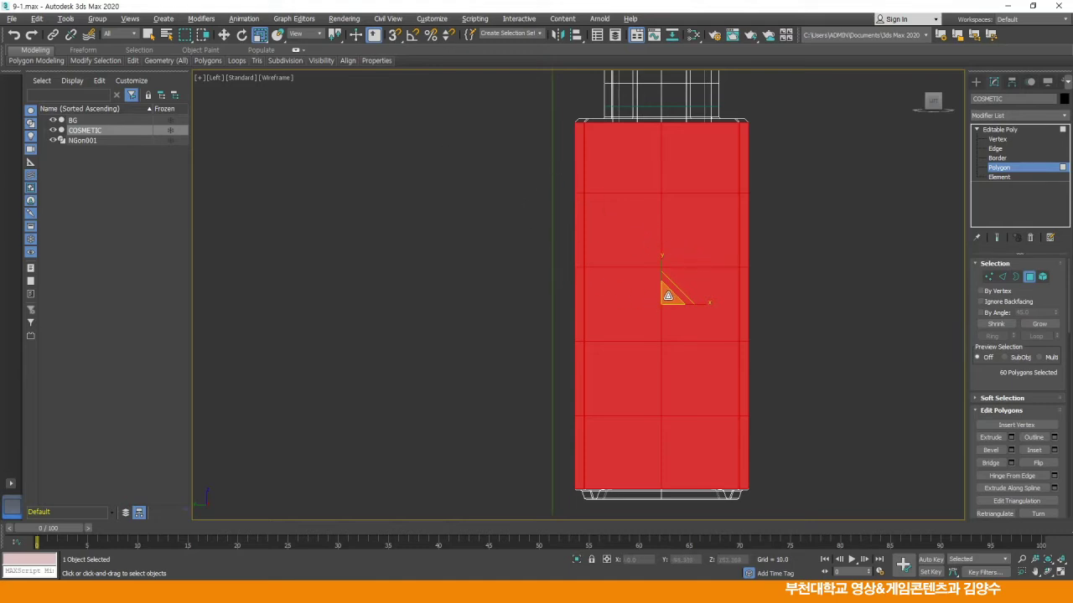
left_click_drag(668, 298, 668, 304, "shift")
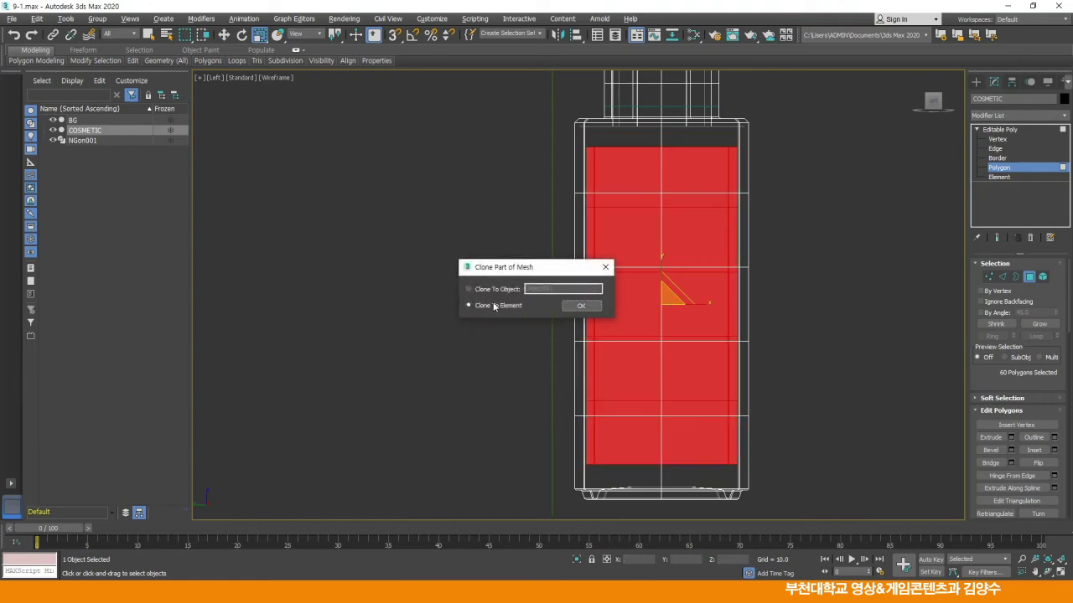
left_click(580, 306)
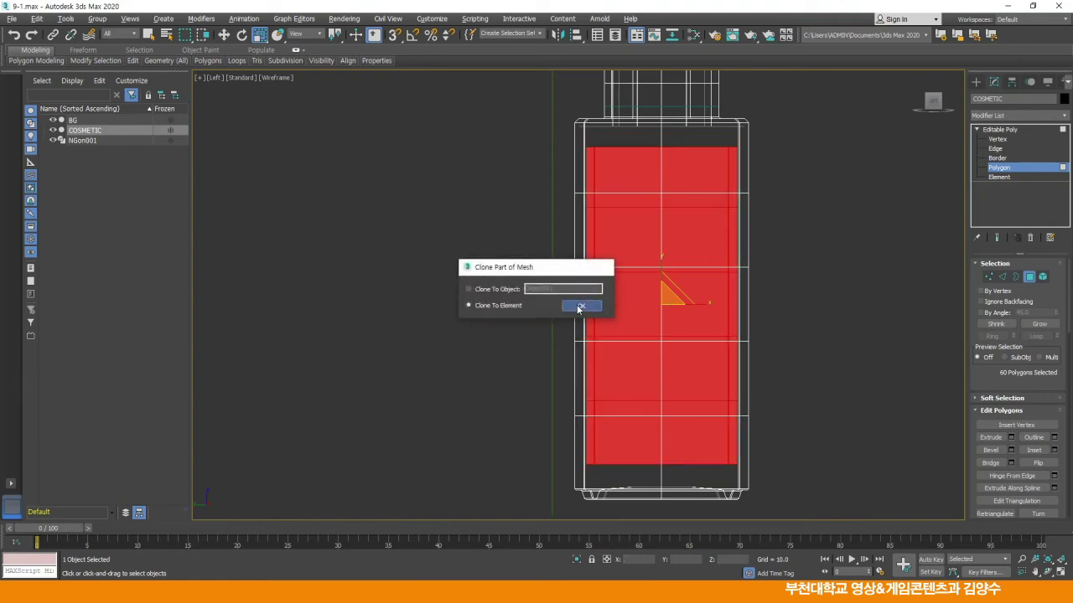
key("w")
left_click(330, 147)
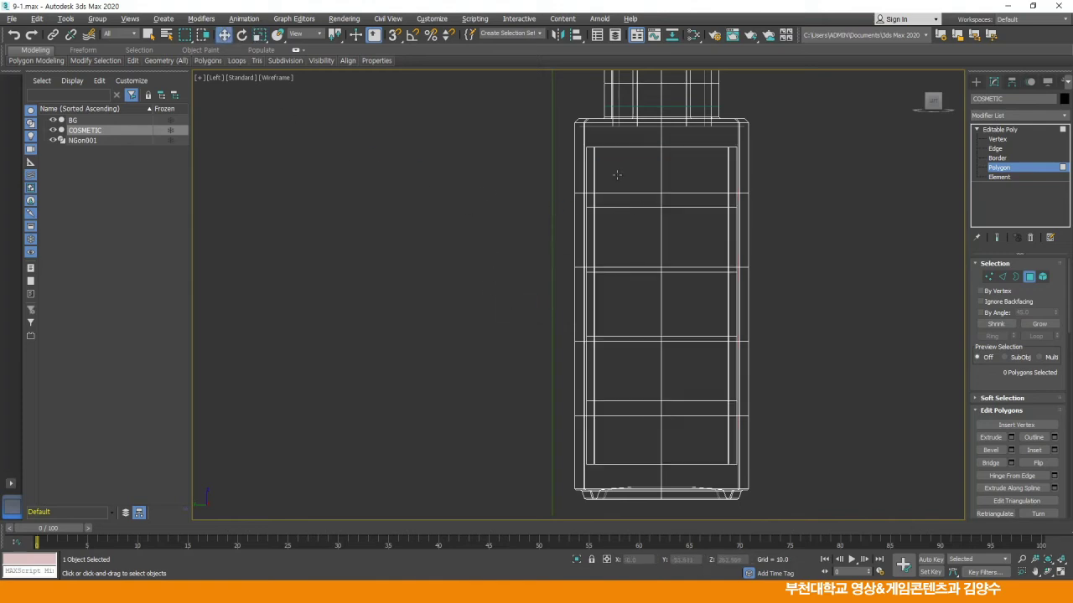
key("alt+w")
middle_click_drag(725, 332, 705, 333, "alt")
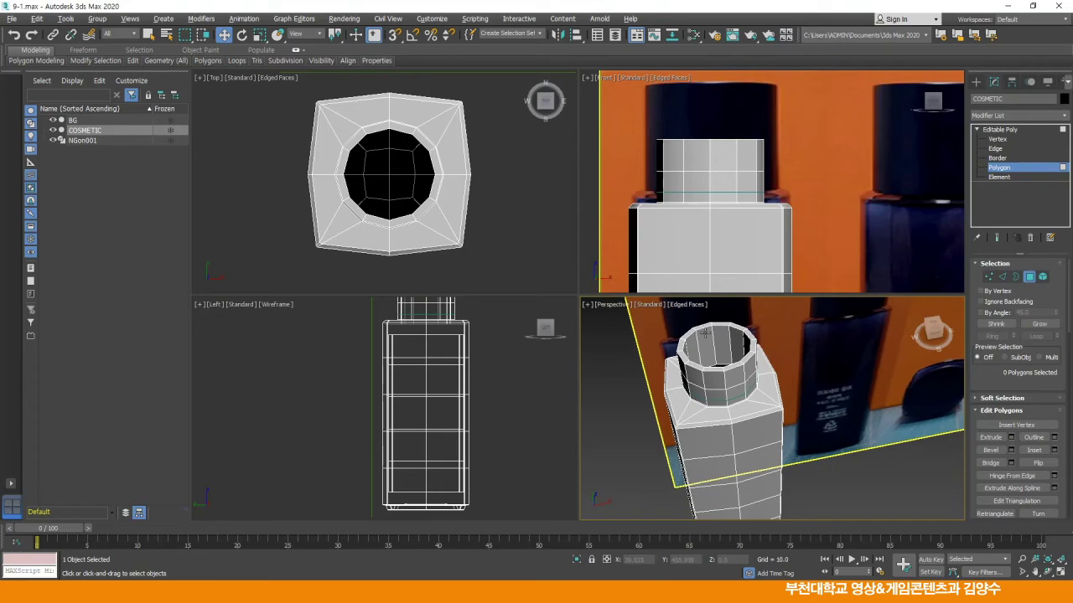
key("alt+w")
middle_click_drag(589, 371, 611, 307)
middle_click_drag(561, 235, 539, 226, "alt")
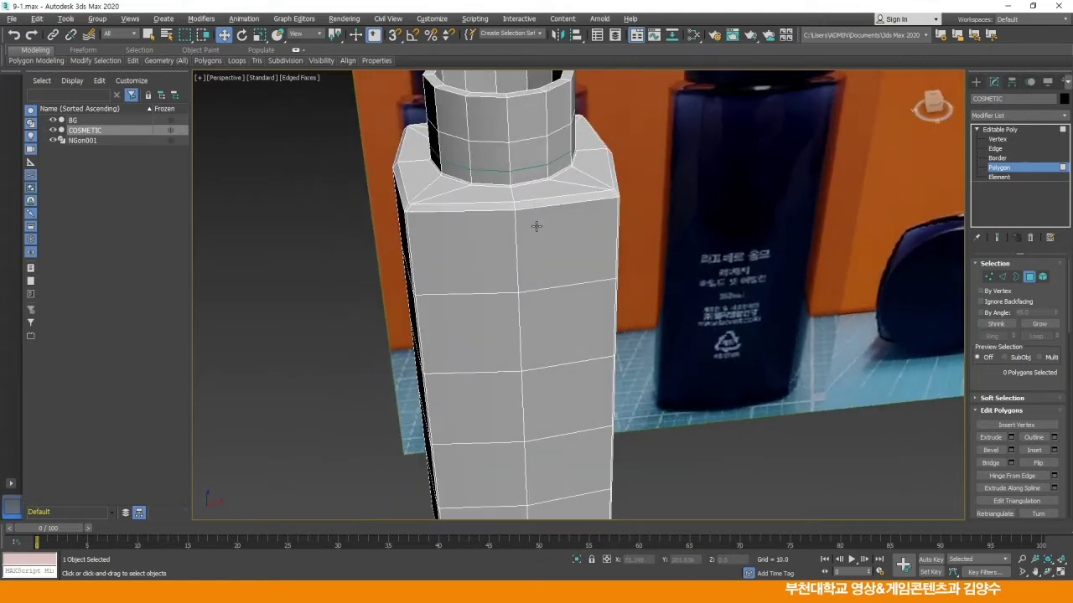
Select the polygons of the lower body and base in the Left view and hide them
key("alt+w")
middle_click_drag(479, 378, 491, 359)
key("alt+w")
middle_click_drag(586, 353, 568, 307)
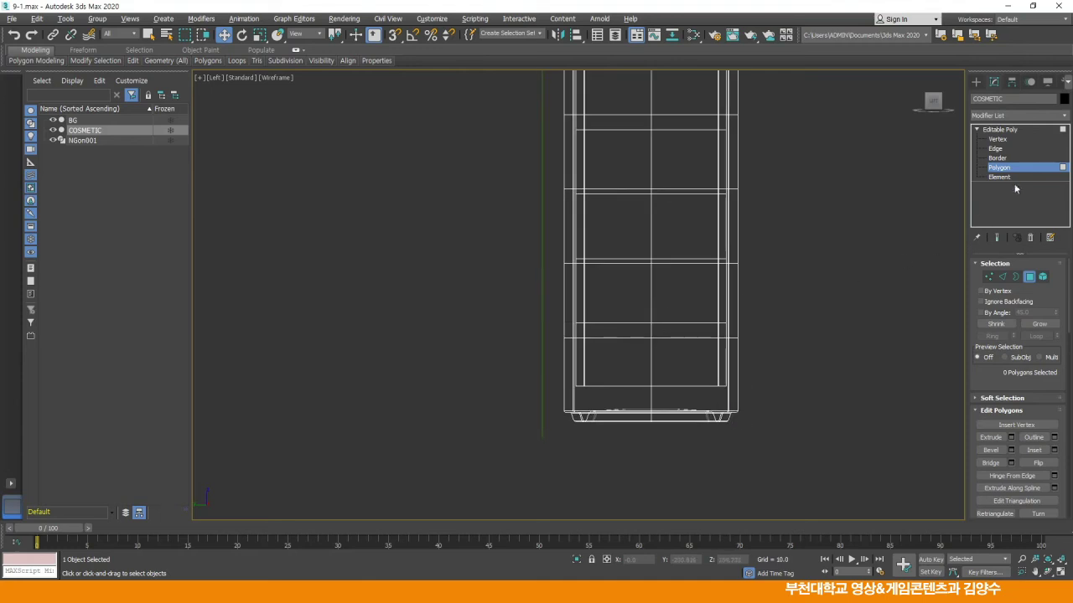
scroll(634, 352, "down", 3)
left_click_drag(516, 444, 728, 352)
left_click_drag(759, 261, 758, 261)
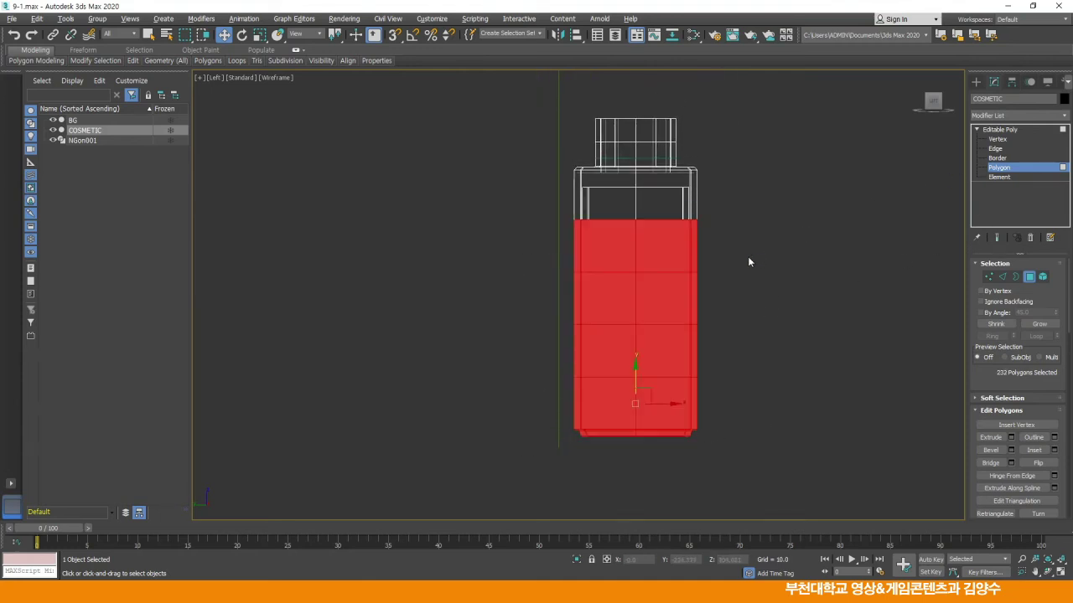
scroll(972, 364, "down", 5)
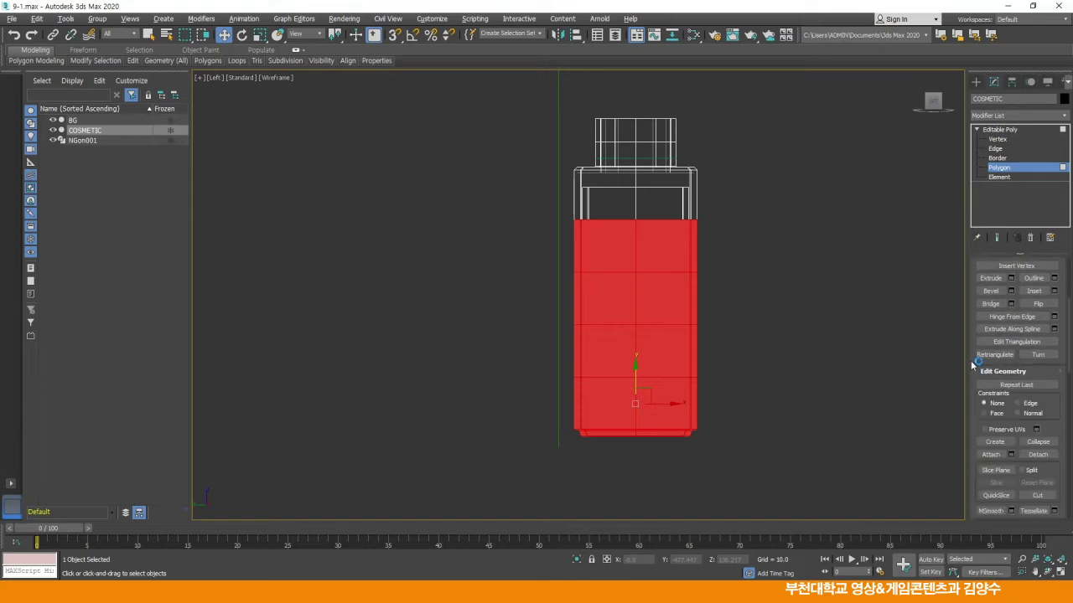
scroll(972, 394, "down", 5)
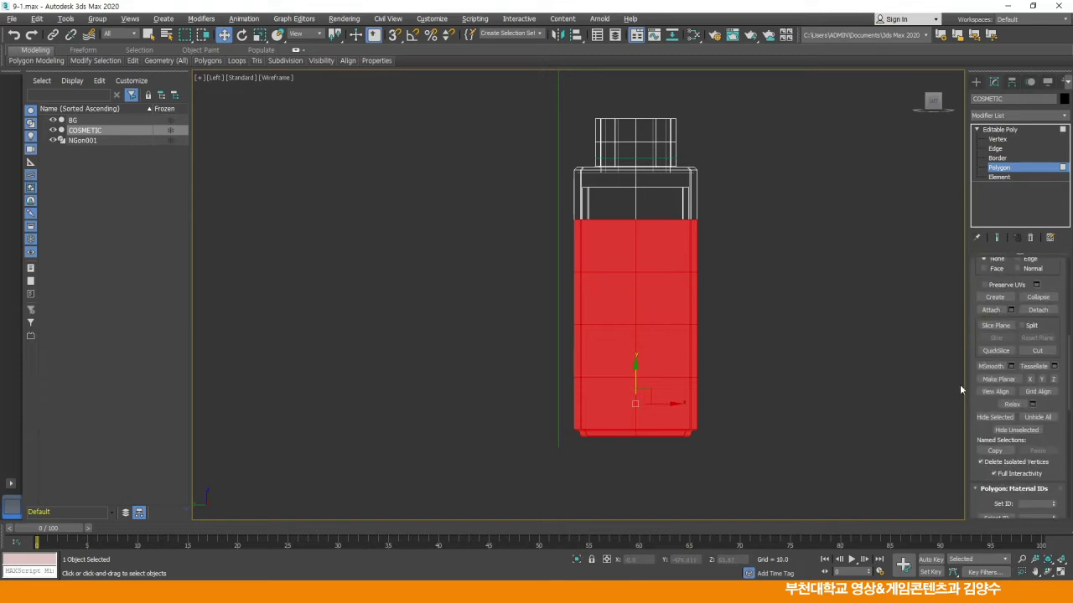
left_click(995, 417)
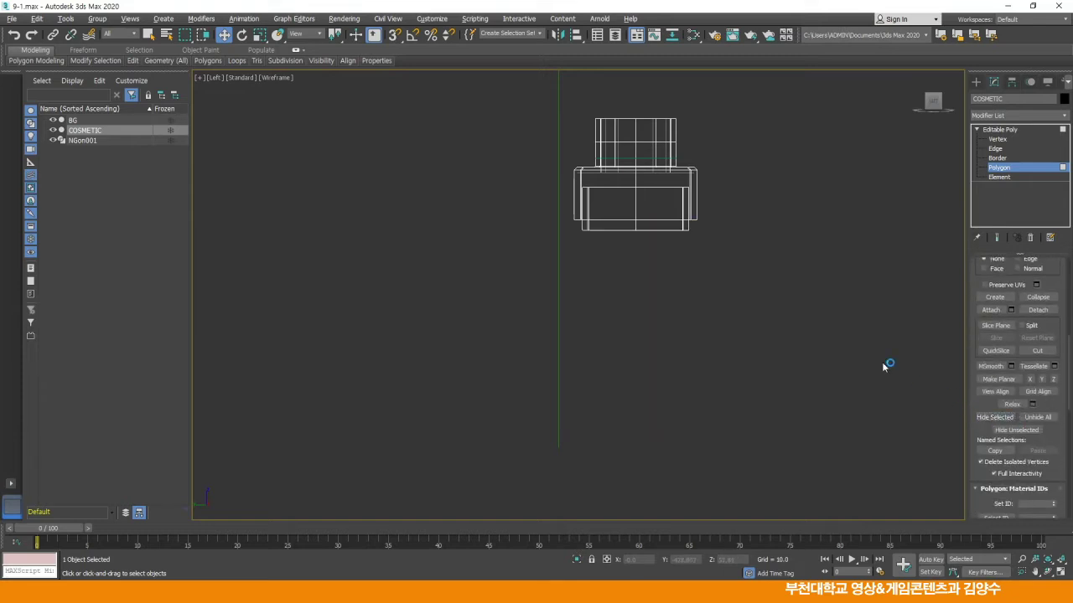
Select the neck polygons in the Left view and hide them, leaving the shoulder area
scroll(681, 307, "up", 3)
middle_click_drag(694, 191, 680, 302)
left_click_drag(520, 203, 685, 255)
left_click(995, 416)
middle_click_drag(744, 316, 745, 313)
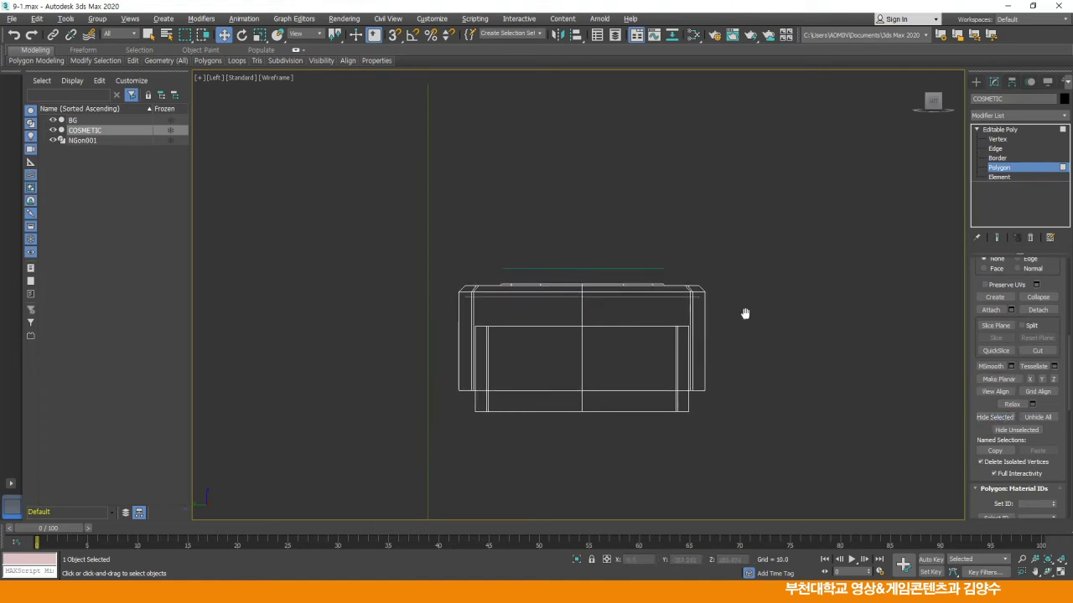
Select the cloned inner wall element from below in the Perspective view and flip its normals
key("alt+w")
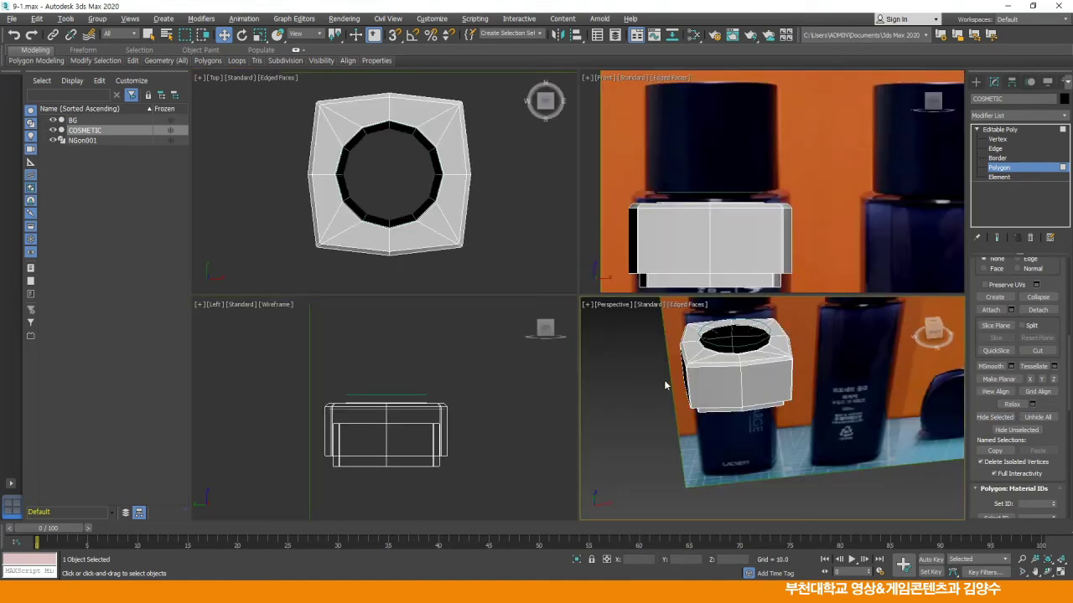
key("alt+w")
middle_click_drag(665, 385, 300, 269, "alt")
scroll(486, 243, "up", 3)
middle_click_drag(486, 244, 522, 287)
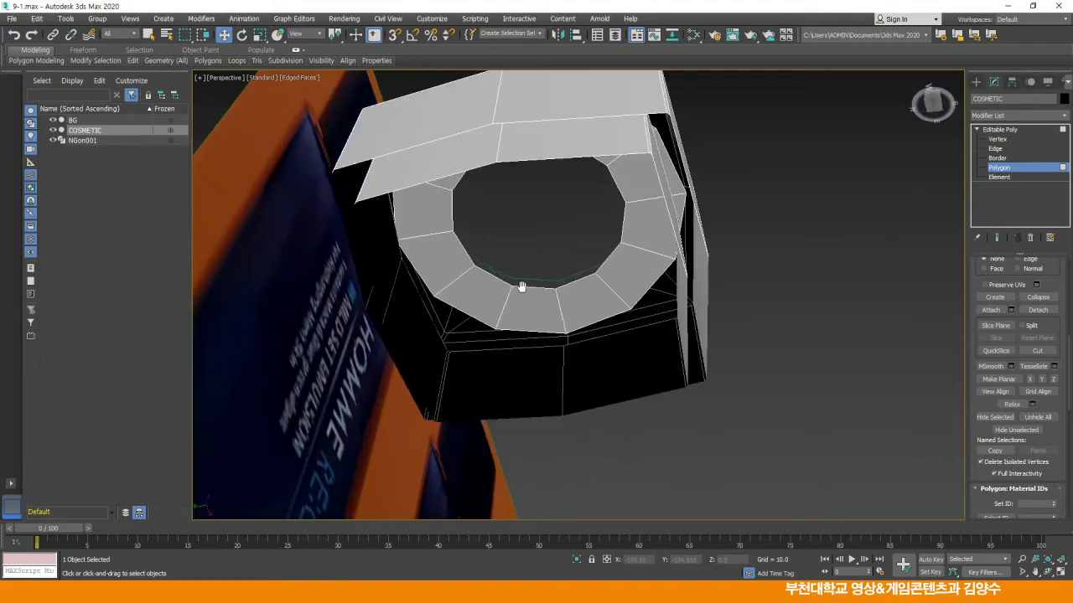
middle_click_drag(612, 276, 637, 283, "alt")
left_click(999, 177)
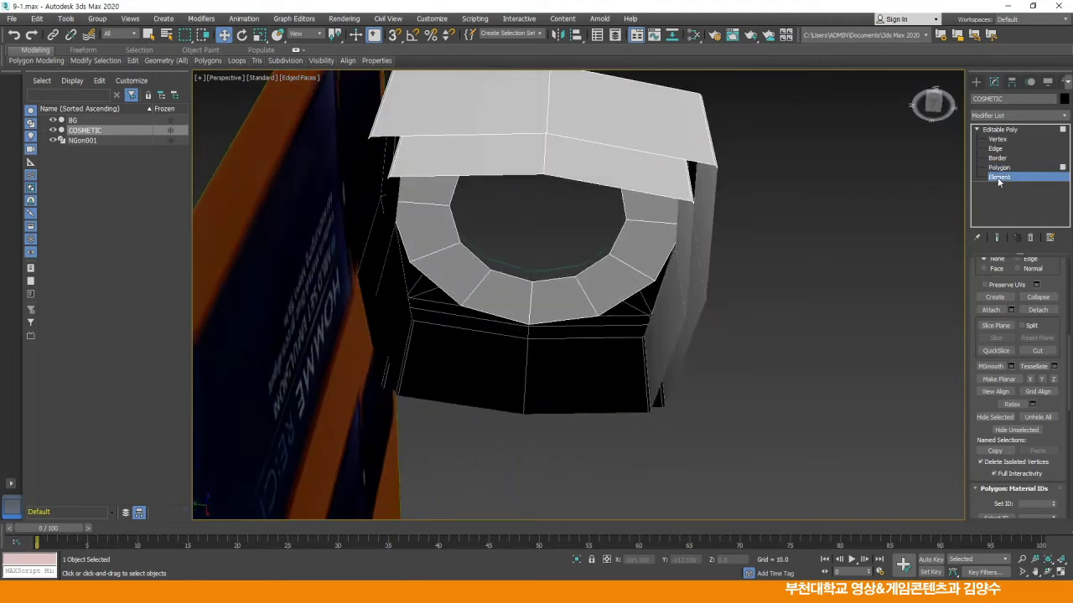
left_click(599, 366)
middle_click_drag(687, 314, 632, 316, "alt")
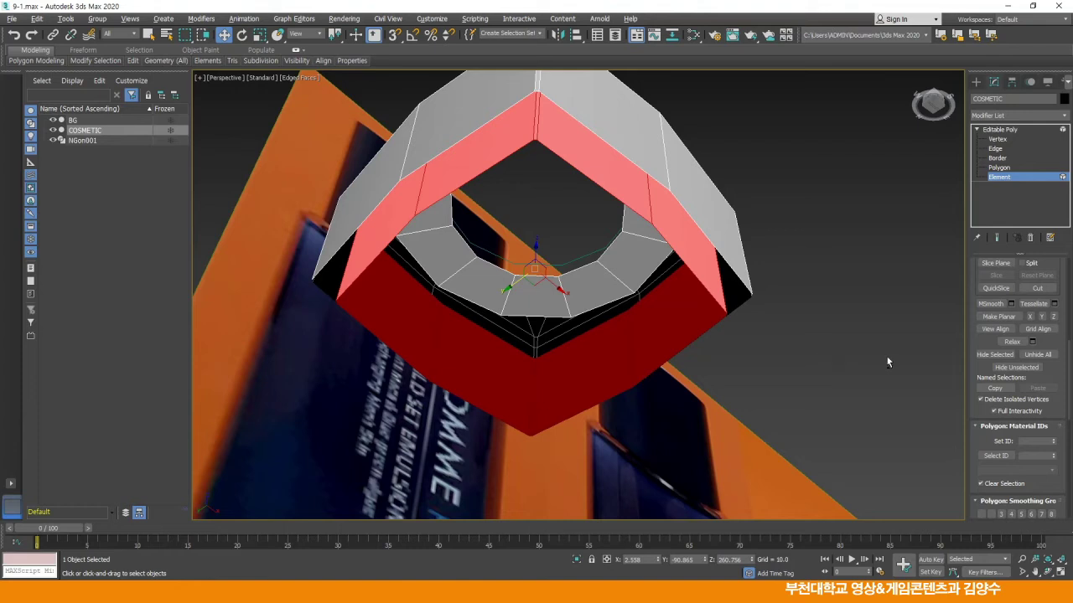
left_click_drag(981, 341, 980, 440)
middle_click_drag(712, 331, 641, 333, "alt")
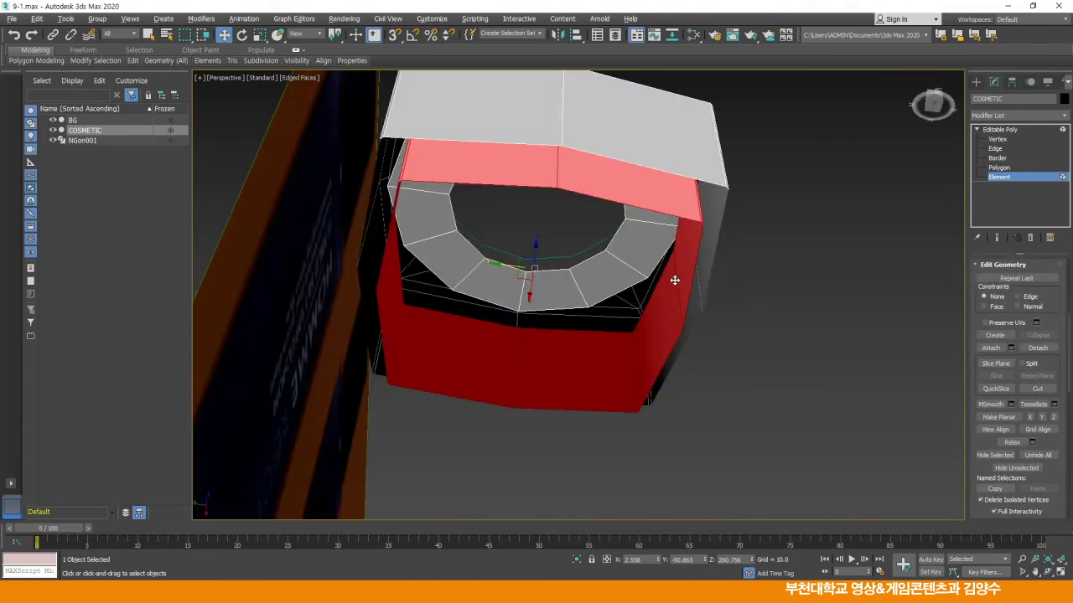
left_click_drag(973, 279, 973, 375)
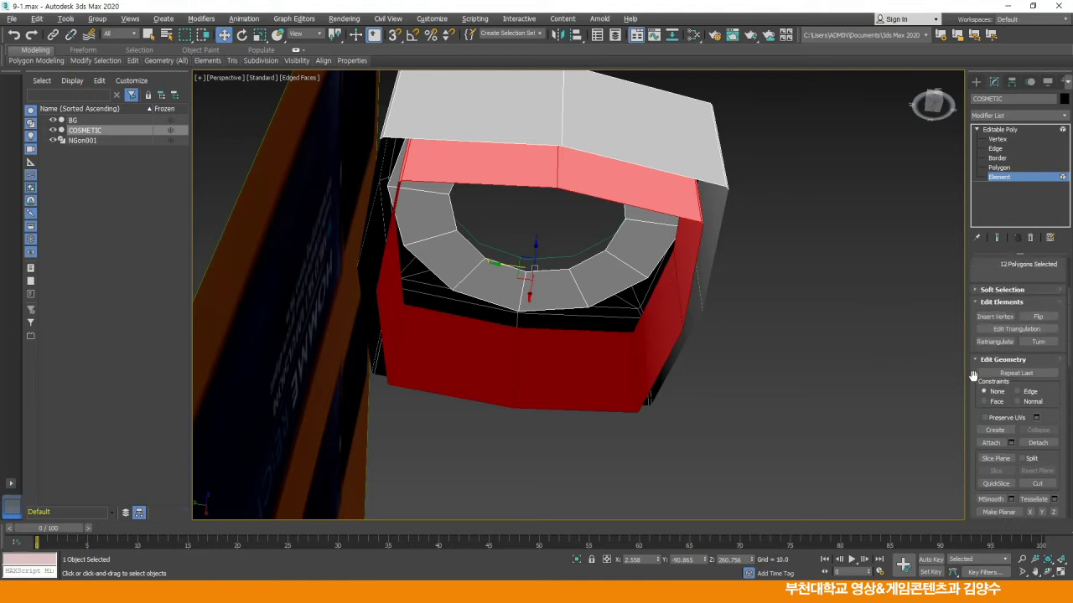
left_click(1039, 318)
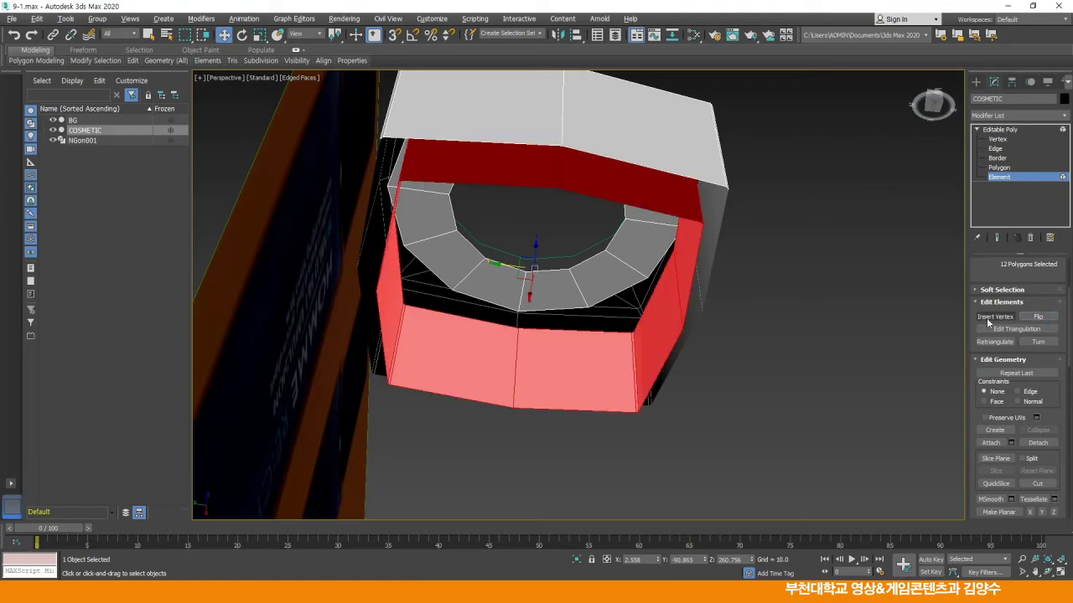
left_click(824, 332)
Target-weld the inner flange's outer vertices to the inner wall's top vertices at the first side's middle and its adjacent corner
middle_click_drag(654, 321, 600, 333, "alt")
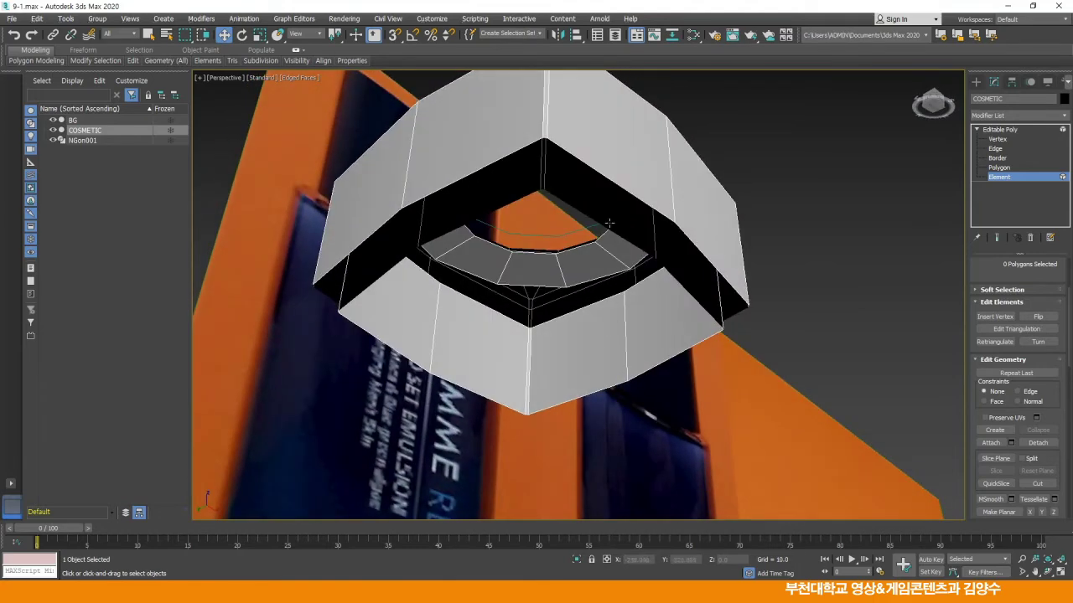
middle_click_drag(584, 260, 611, 247, "alt")
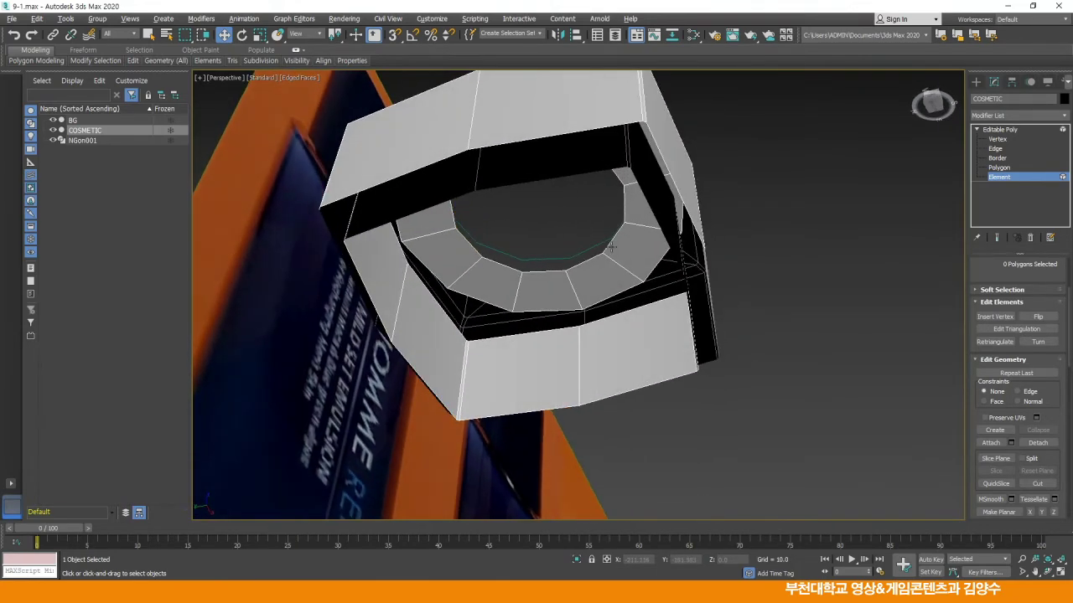
left_click(997, 139)
scroll(634, 307, "up", 5)
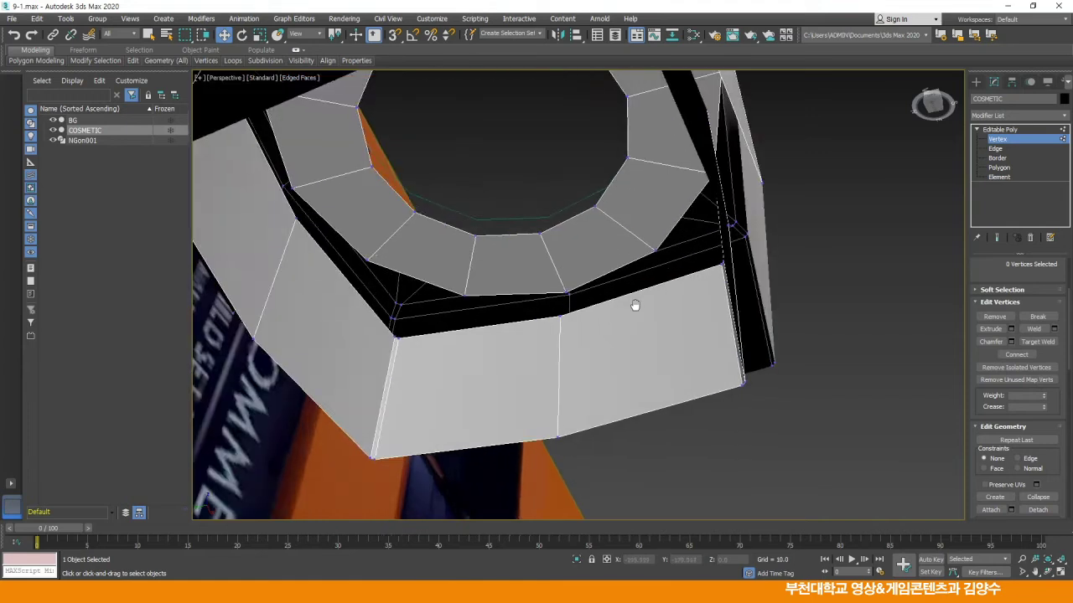
right_click(626, 300)
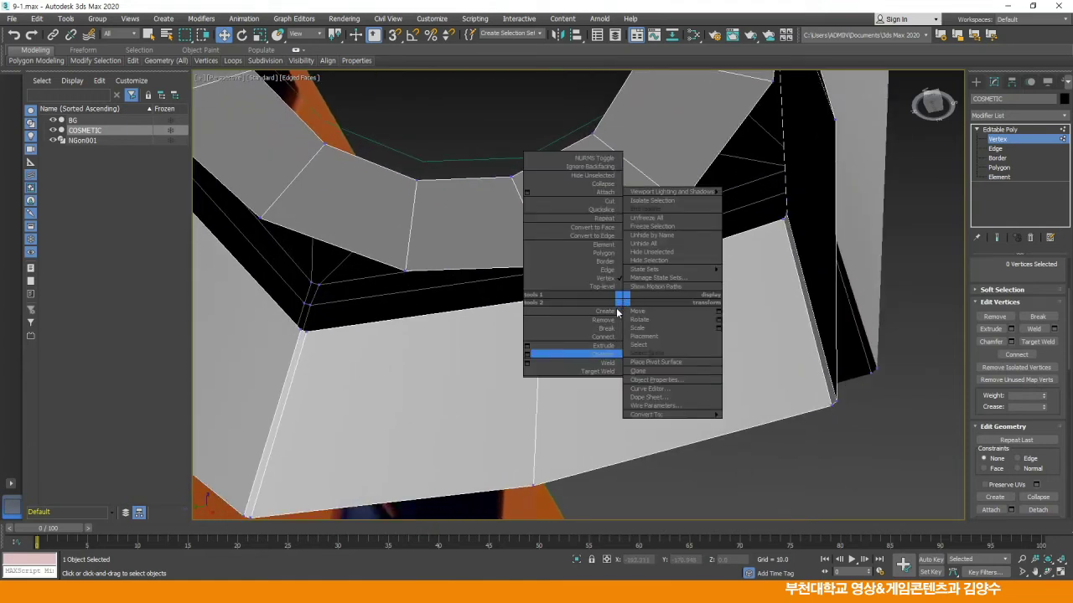
left_click(605, 353)
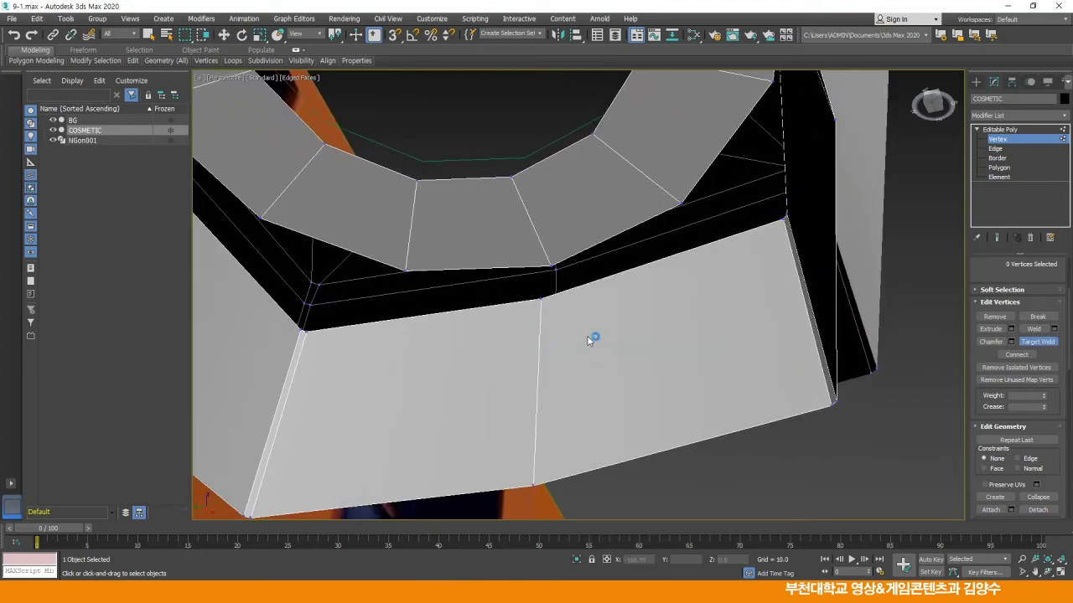
left_click(541, 297)
middle_click_drag(670, 242, 677, 264, "alt")
left_click(506, 177)
left_click(590, 247)
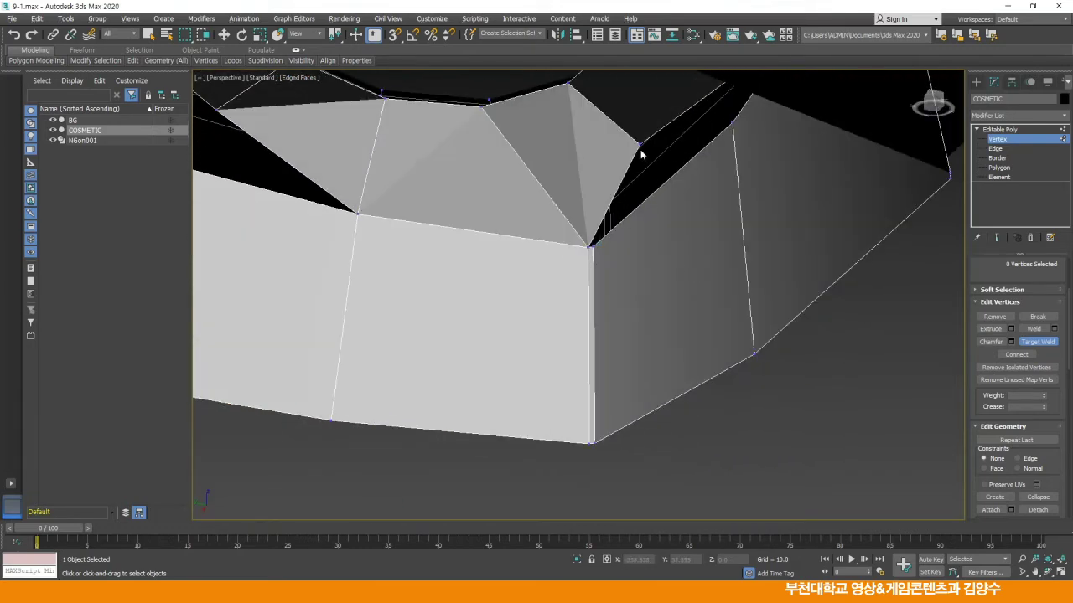
middle_click_drag(595, 243, 682, 194, "alt")
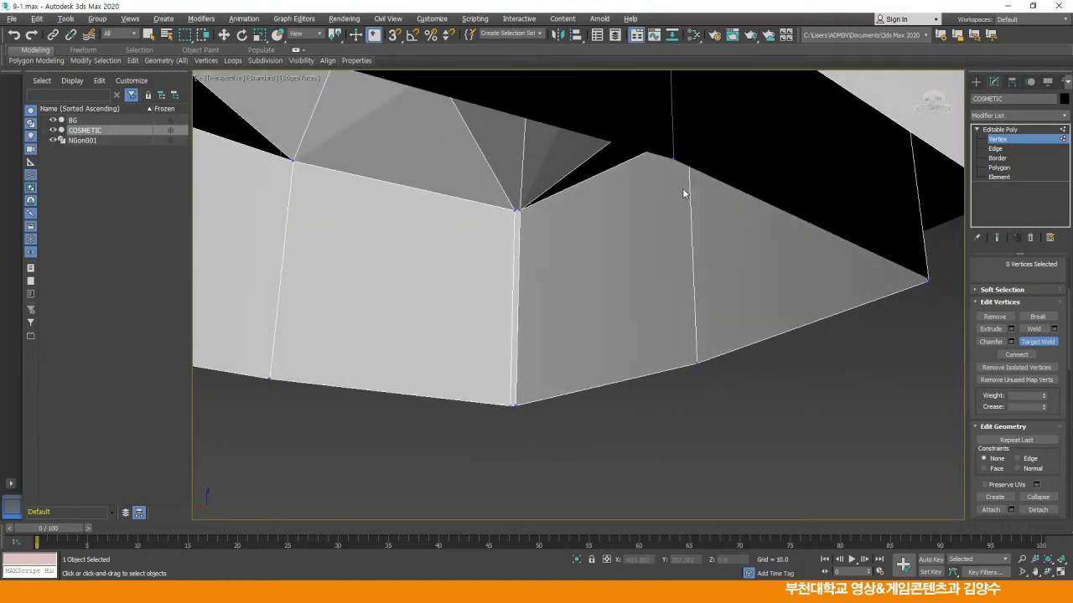
Restart Target Weld and merge the flange's outer vertex into the middle top vertex of the inner wall's next side
right_click(643, 208)
right_click(642, 208)
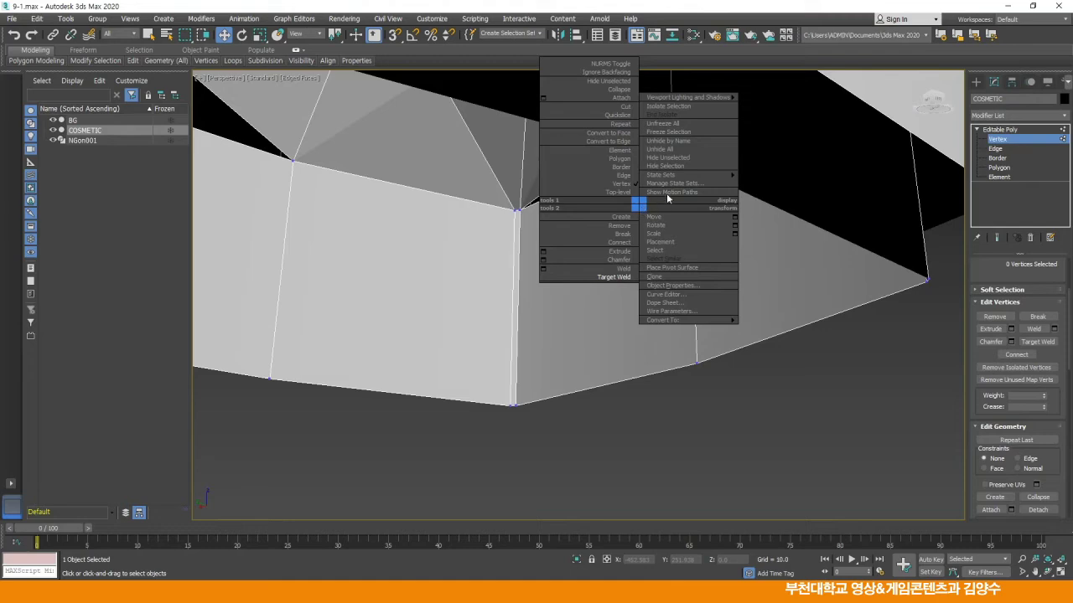
left_click(674, 159)
middle_click_drag(661, 166, 616, 225, "alt")
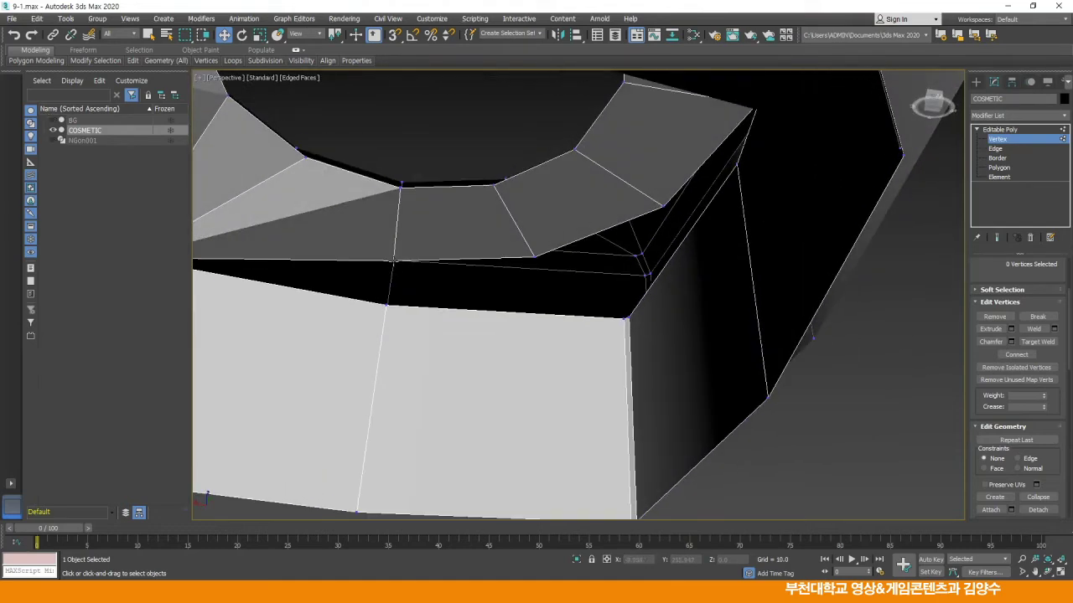
left_click(394, 259)
right_click(392, 255)
left_click(379, 335)
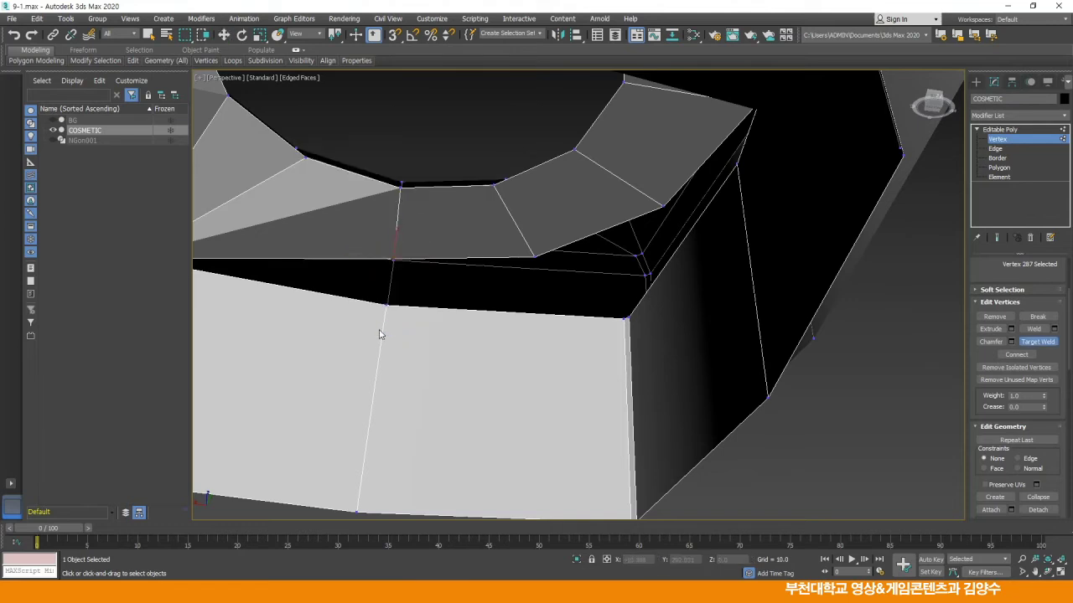
left_click(391, 260)
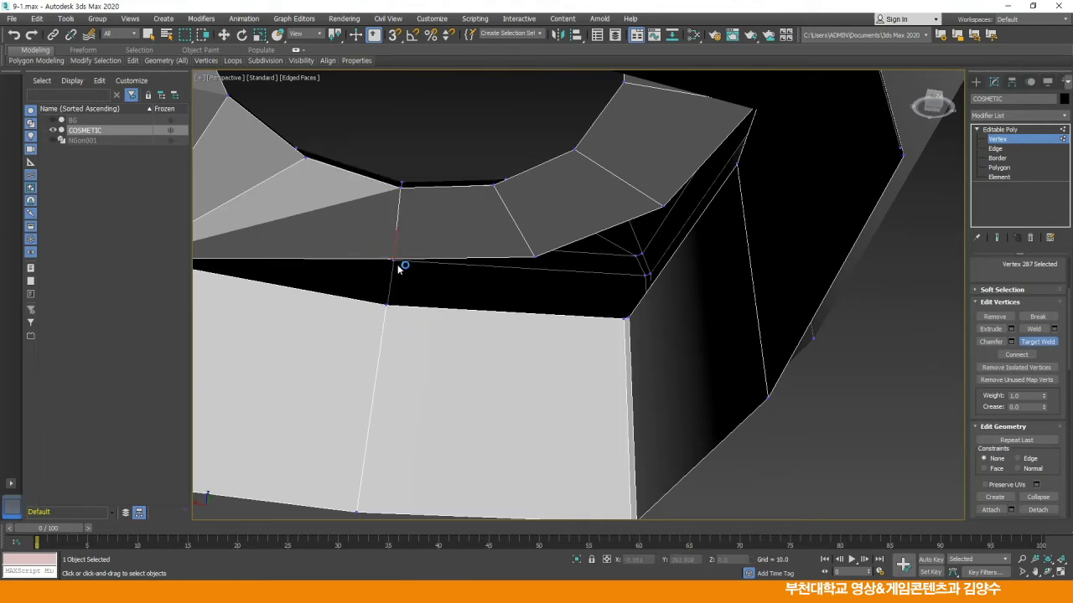
left_click(386, 306)
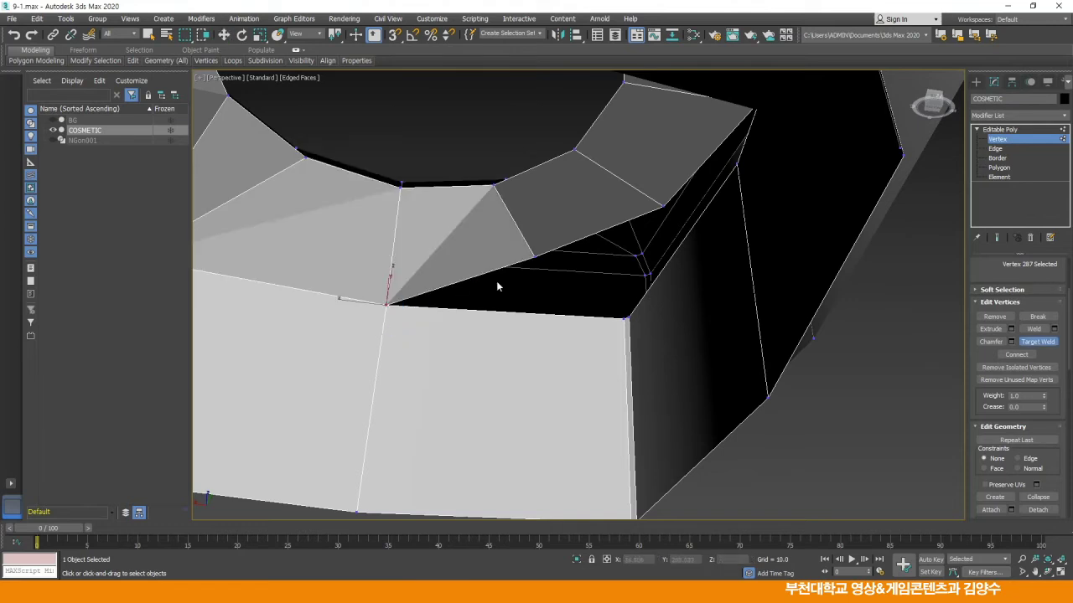
Continue target-welding the flange's outer vertices to the inner wall's next top corner and the following side's middle vertex
left_click(622, 320)
middle_click_drag(622, 319, 546, 287, "alt")
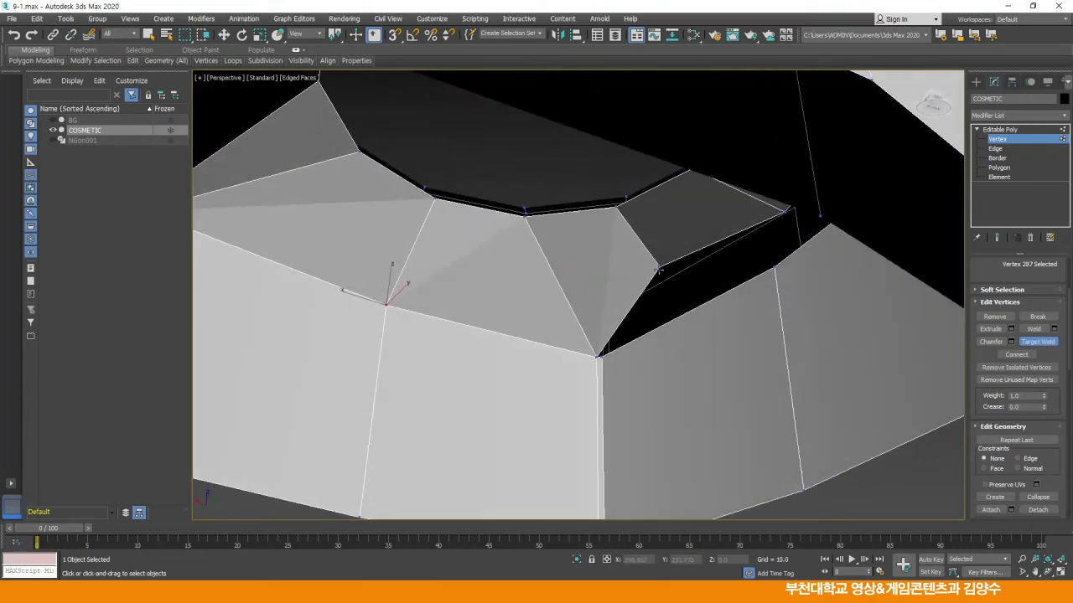
middle_click_drag(600, 356, 657, 286, "alt")
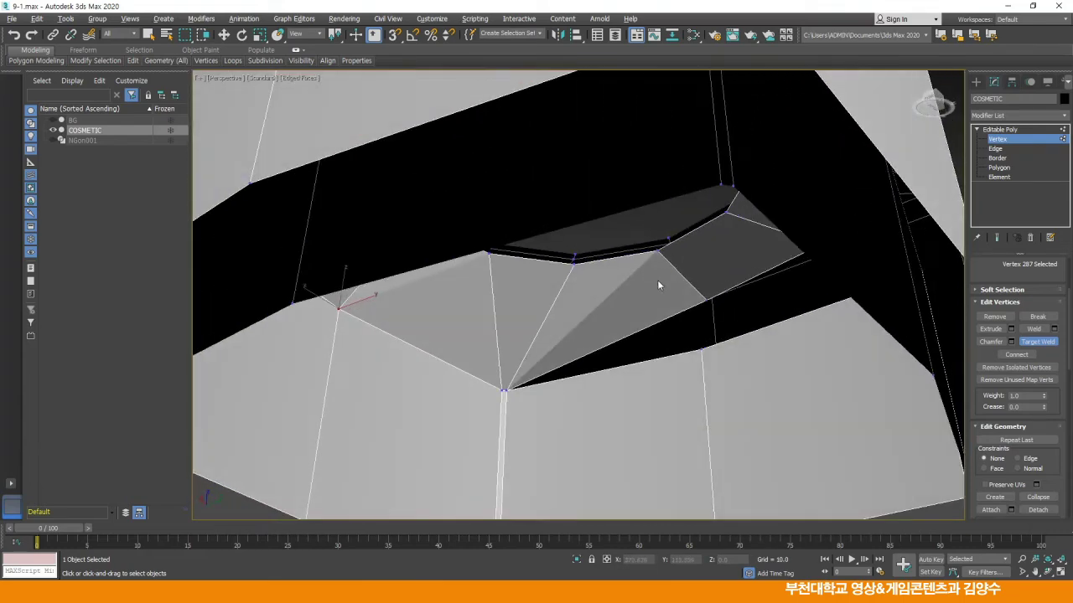
left_click(701, 350)
Target-weld the two flange vertices beside the next inner wall corner onto that corner's top vertices
middle_click_drag(593, 284, 655, 245, "alt")
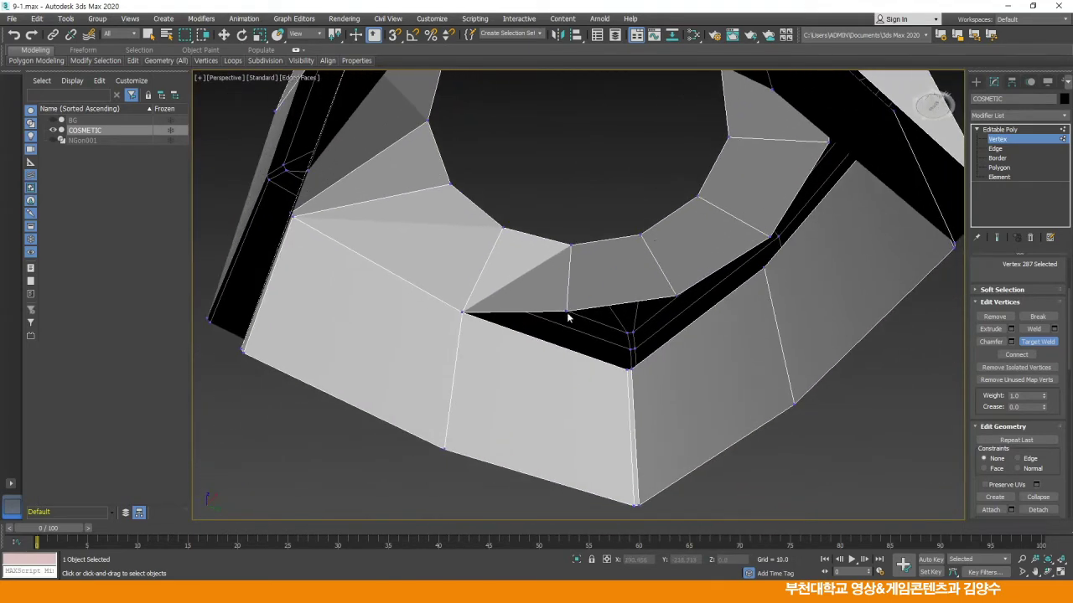
left_click(630, 365)
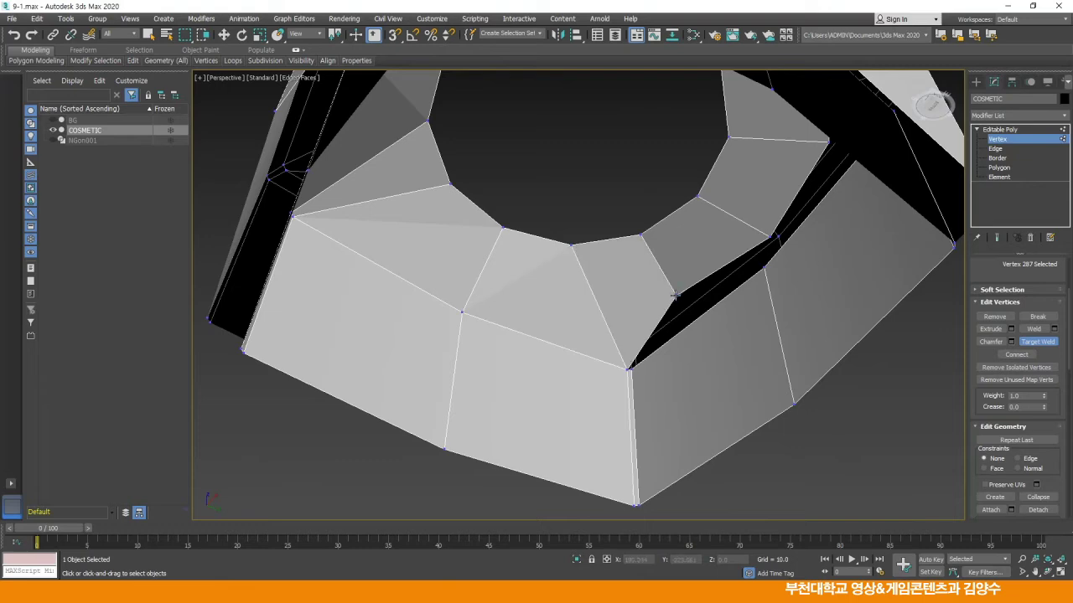
left_click(630, 369)
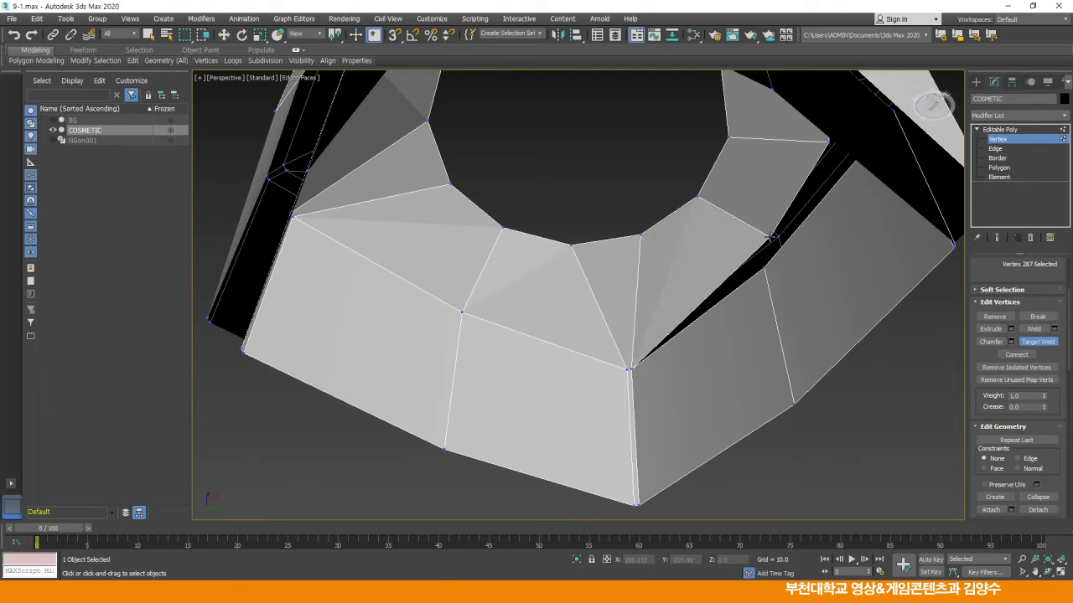
Target-weld the remaining open flange vertices to the last top corner of the inner wall, closing the gap all around
middle_click_drag(764, 266, 812, 232, "alt")
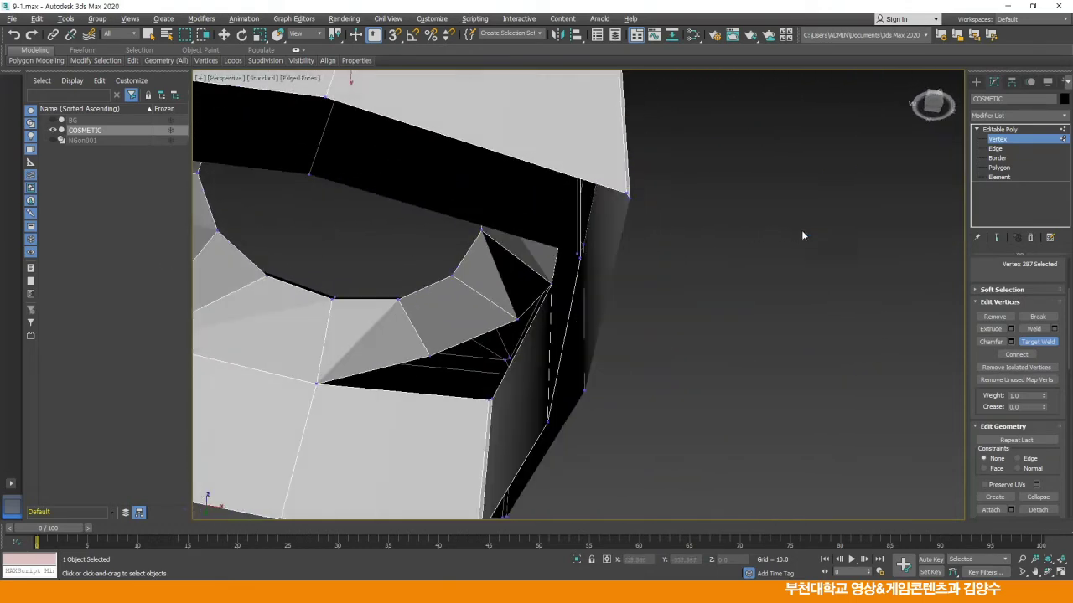
middle_click_drag(518, 335, 576, 290)
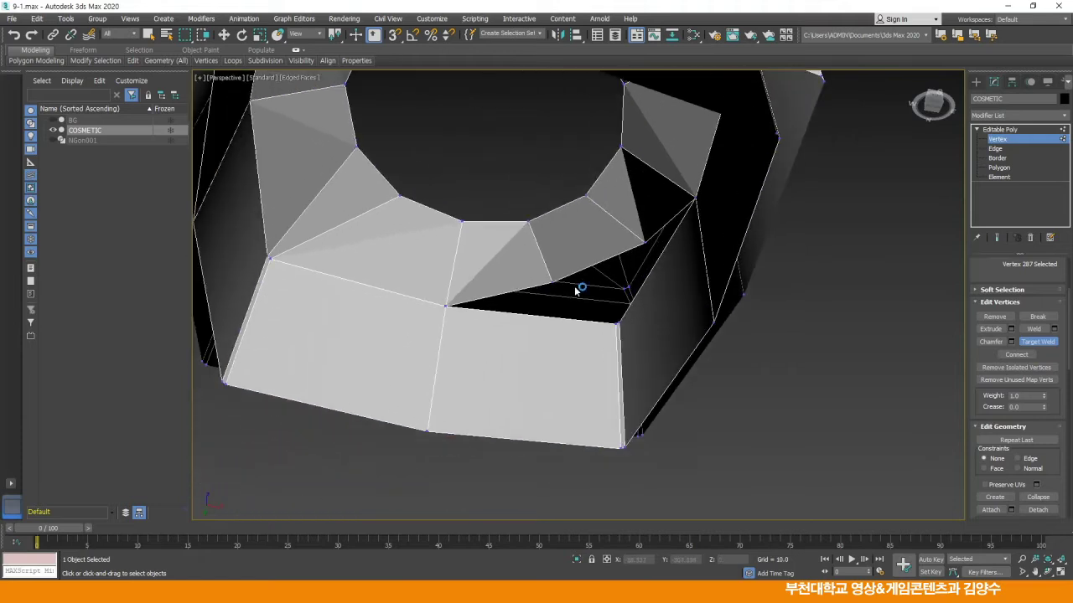
left_click(616, 323)
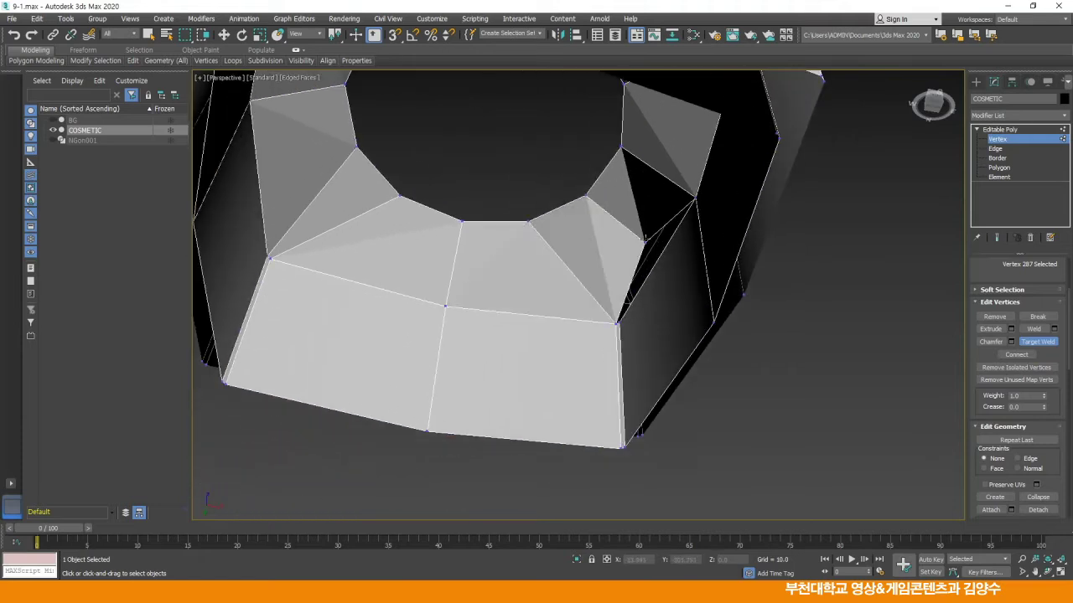
left_click(618, 324)
middle_click_drag(698, 258, 596, 238, "alt")
middle_click_drag(562, 201, 640, 288)
scroll(640, 288, "down", 3)
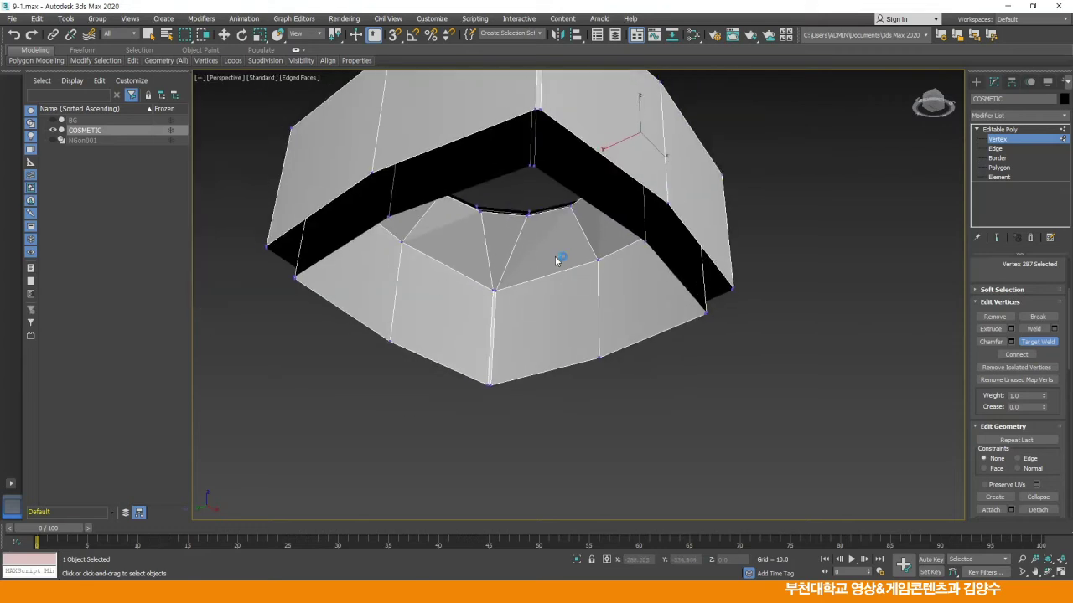
mouse_move(584, 252)
middle_mouse_down("alt")
mouse_move(511, 301)
mouse_move(544, 327)
mouse_move(563, 240)
mouse_move(582, 335)
mouse_move(606, 310)
mouse_move(527, 321)
mouse_move(477, 313)
mouse_move(476, 326)
mouse_move(510, 340)
mouse_move(560, 337)
mouse_move(593, 299)
mouse_move(593, 210)
mouse_move(584, 243)
middle_mouse_up("alt")
scroll(582, 335, "down", 3)
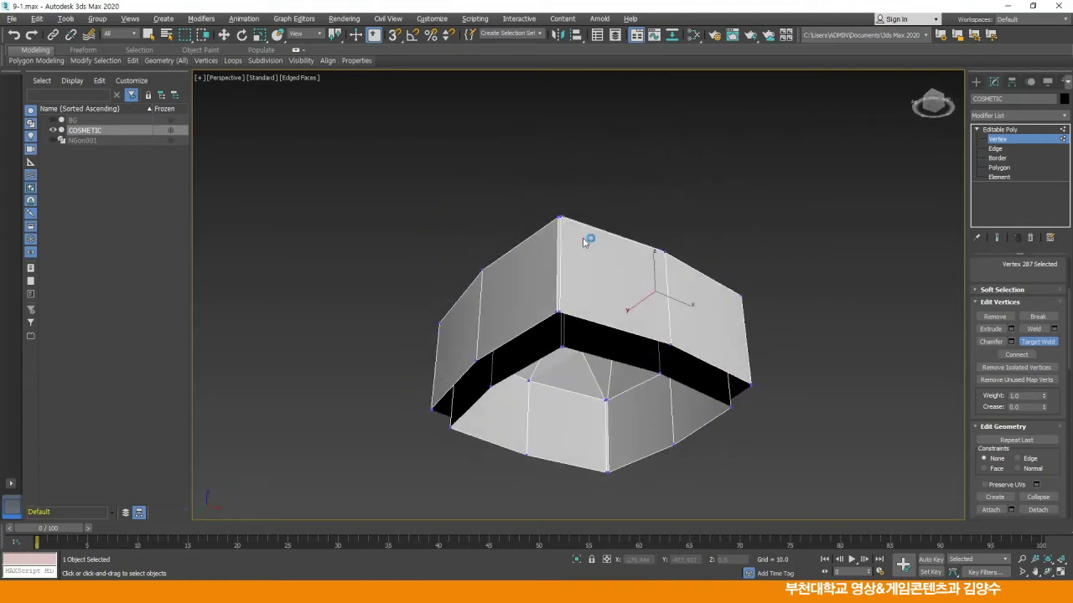
Select the inner wall's 12 top vertices in the Left view and raise them about 15 units to just below the shoulder
key("alt+w")
right_click(455, 376)
key("alt+w")
middle_click_drag(462, 371, 546, 319)
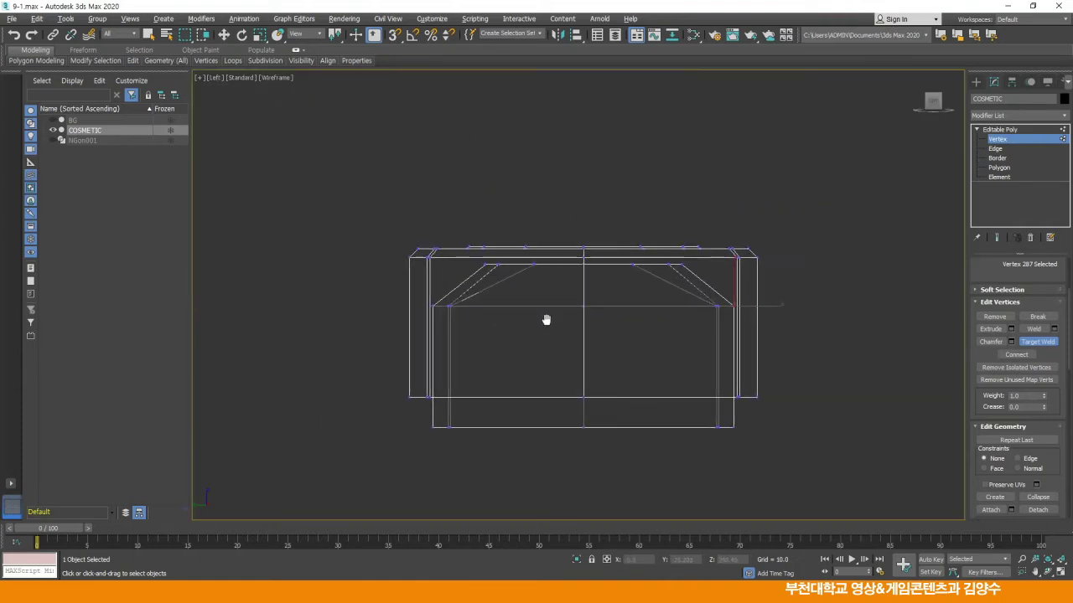
scroll(545, 319, "up", 3)
key("w")
left_click_drag(366, 290, 823, 308)
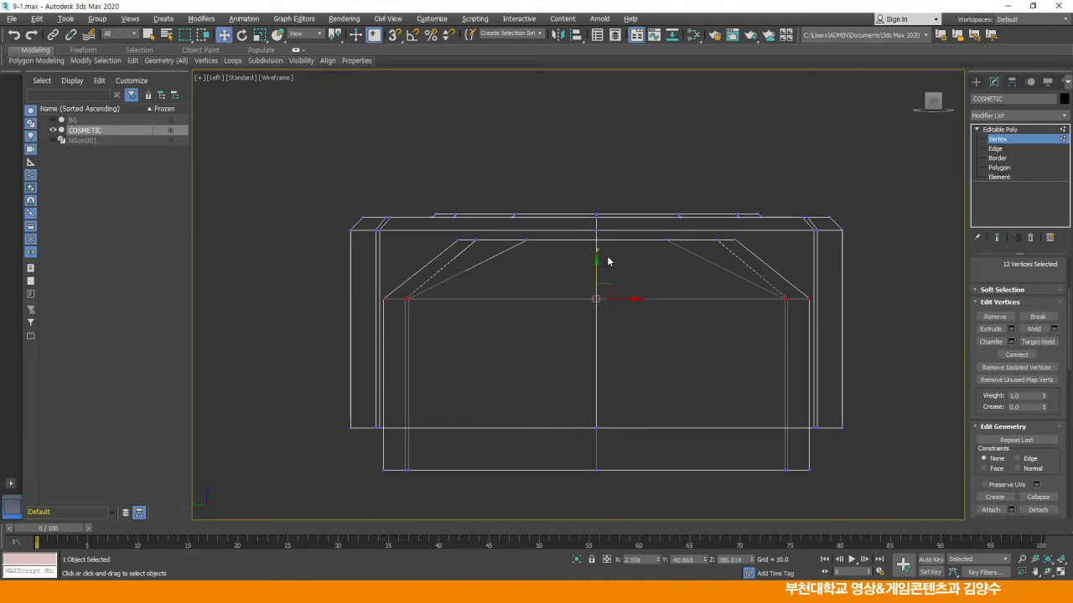
left_click_drag(597, 265, 596, 215)
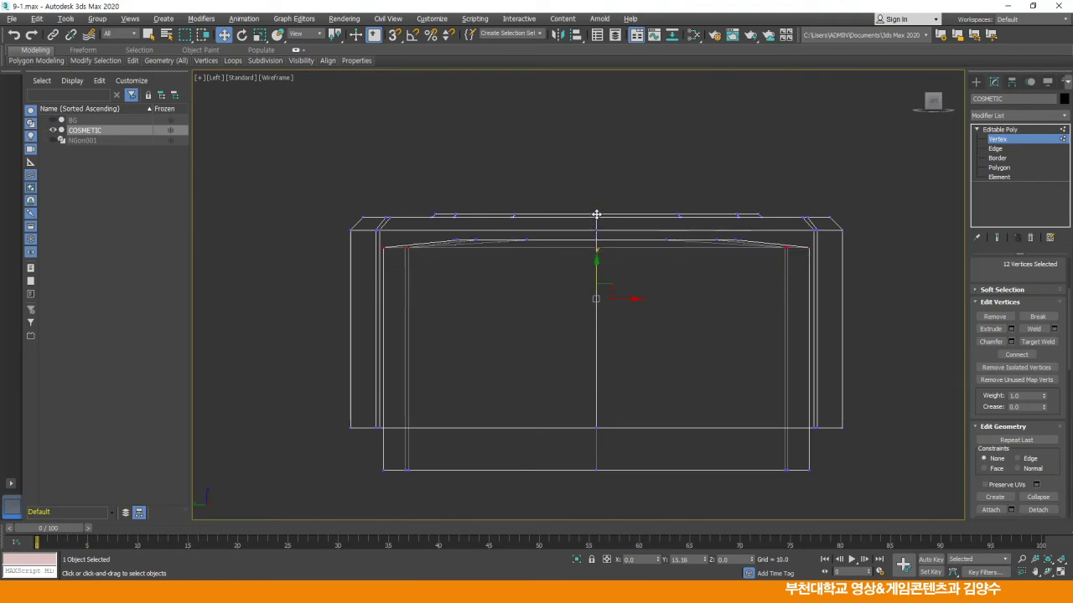
left_click(558, 280)
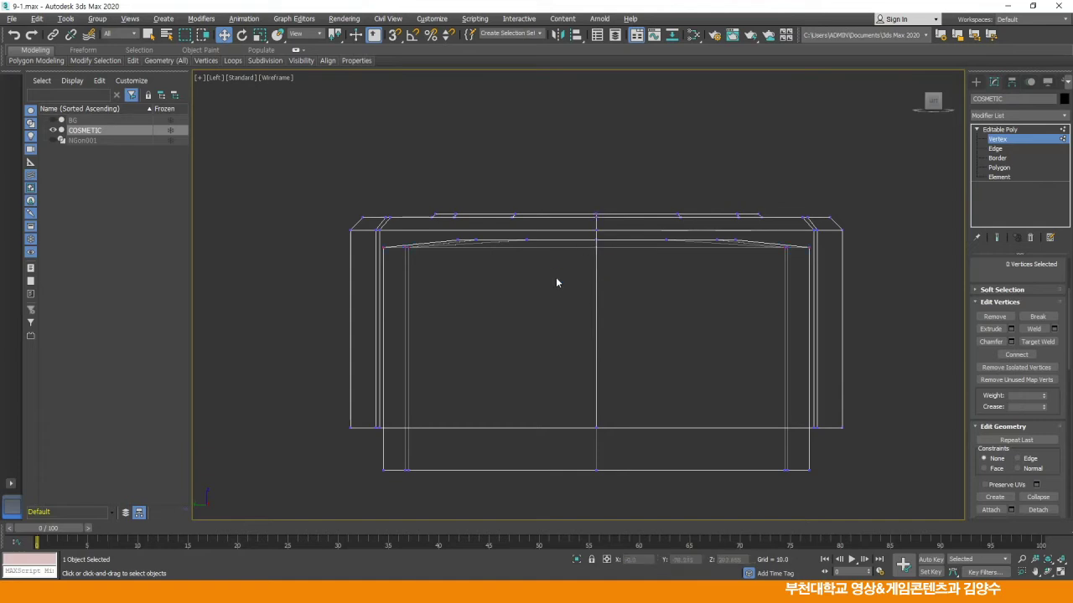
Chamfer the 12-edge loop between the inner flange and inner wall in the Perspective view with amount 1.0 and 1 segment
key("alt+w")
left_click(695, 362)
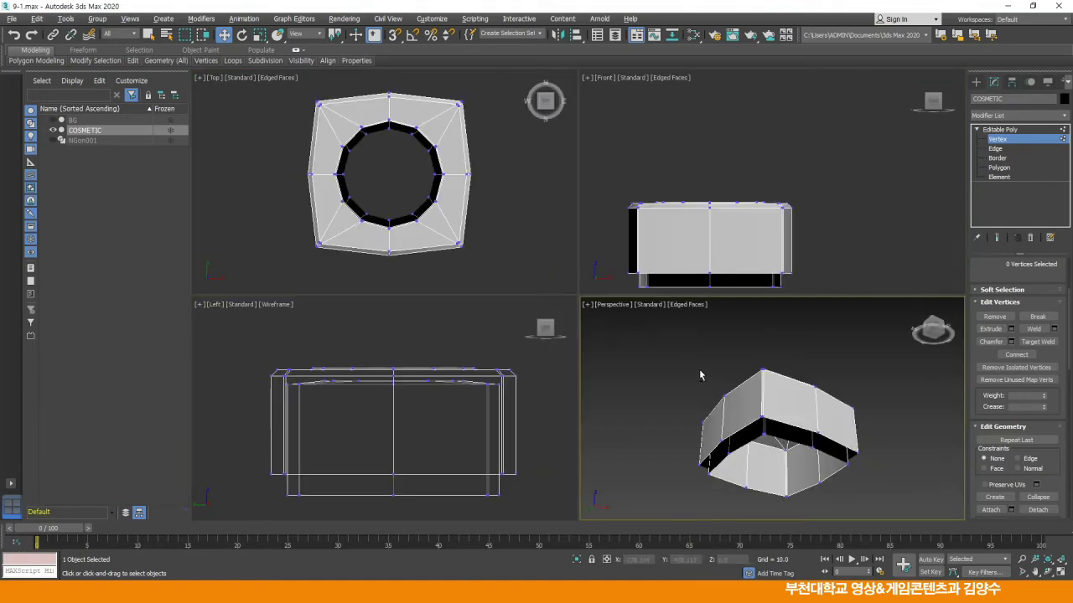
key("alt+w")
middle_click_drag(595, 256, 714, 224, "alt")
scroll(634, 375, "up", 3)
middle_click_drag(634, 369, 630, 281)
left_click(996, 148)
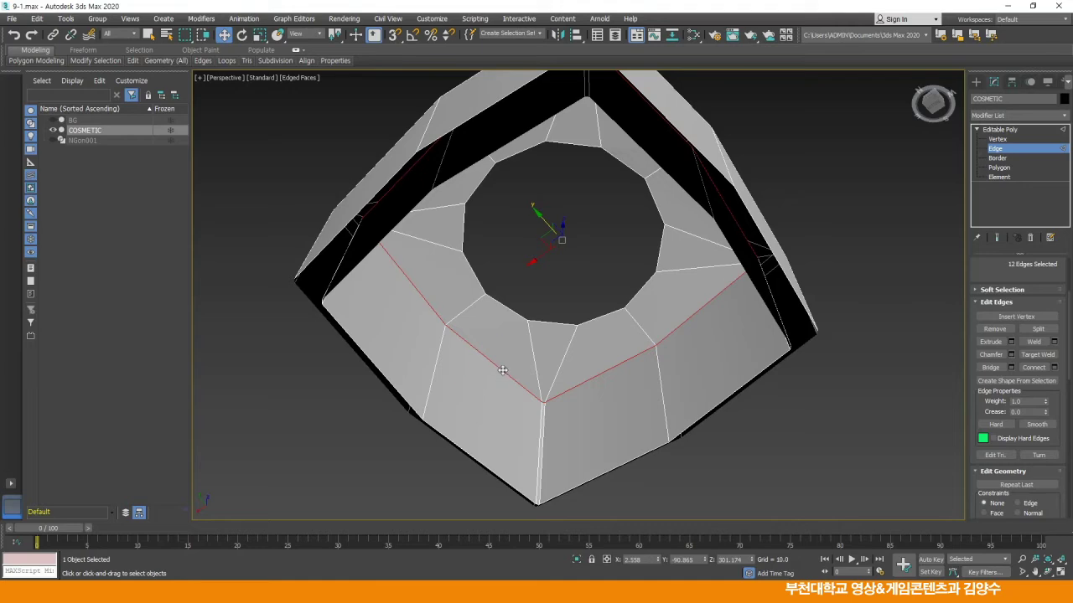
middle_click_drag(685, 339, 656, 293, "alt")
right_click(839, 304)
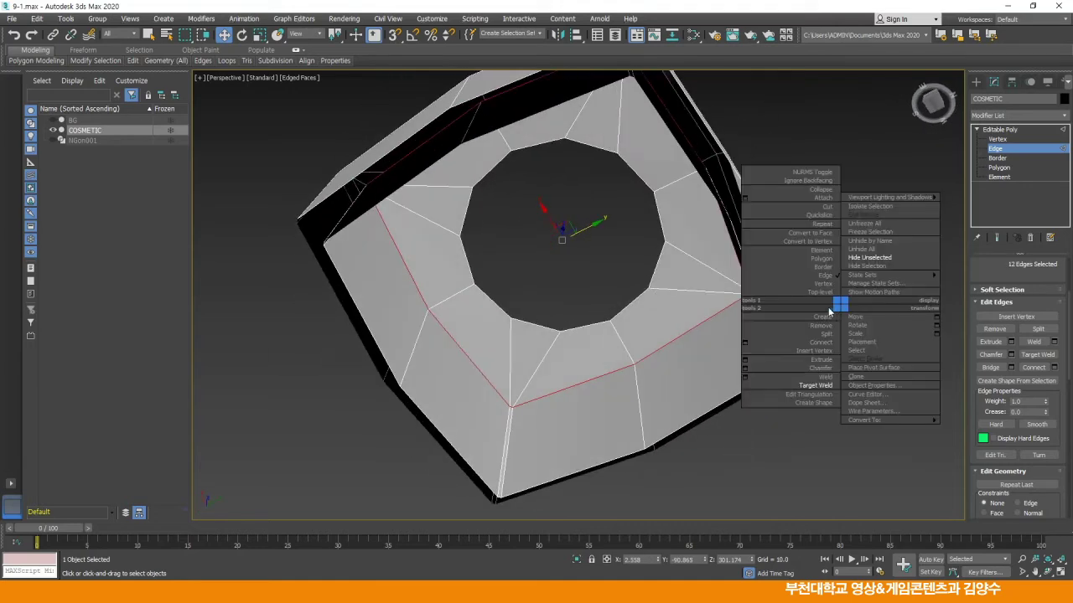
left_click(770, 366)
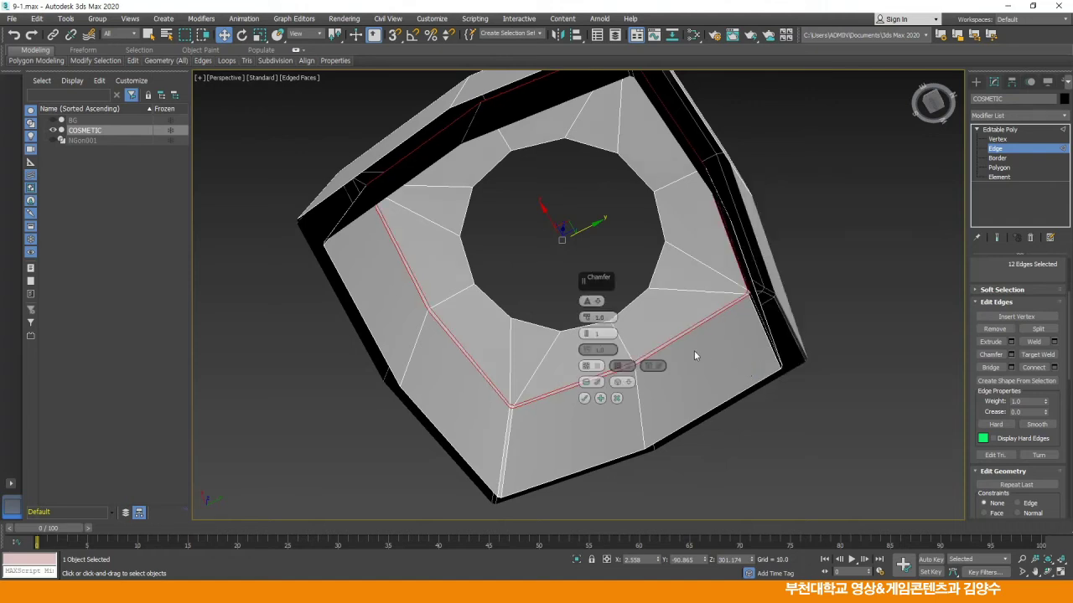
left_click(584, 399)
left_click(729, 256)
middle_click_drag(729, 254, 693, 340, "alt")
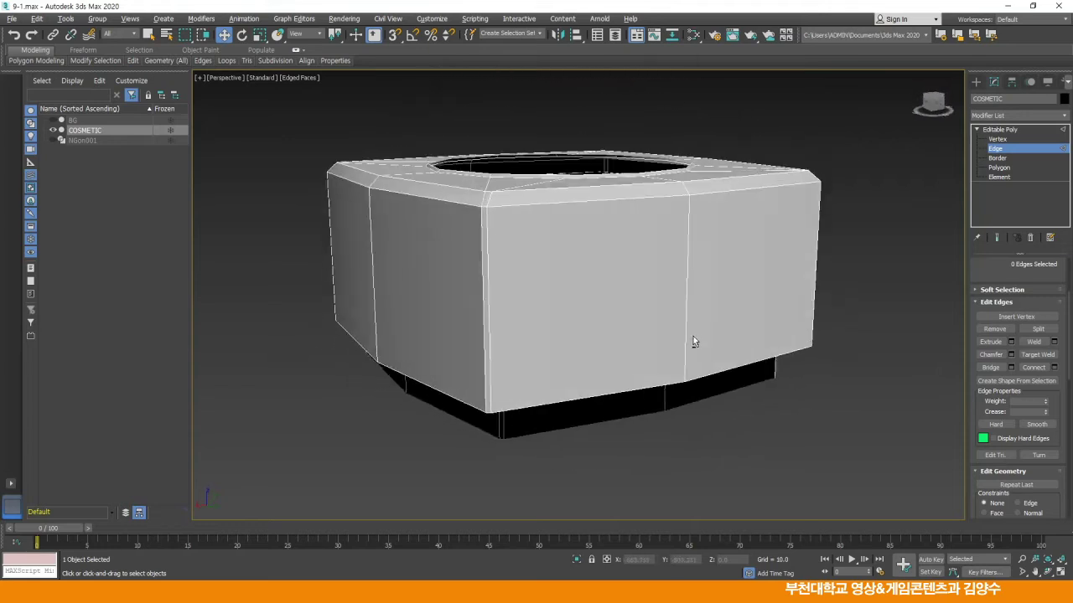
Unhide all hidden polygons of the bottle at Polygon level
left_click(999, 167)
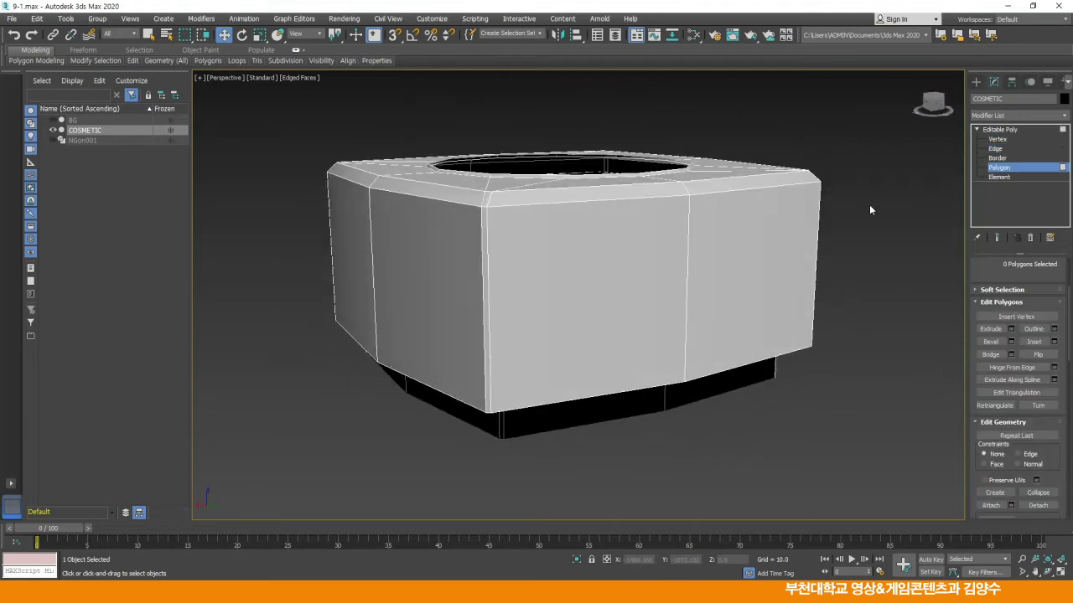
scroll(971, 384, "down", 5)
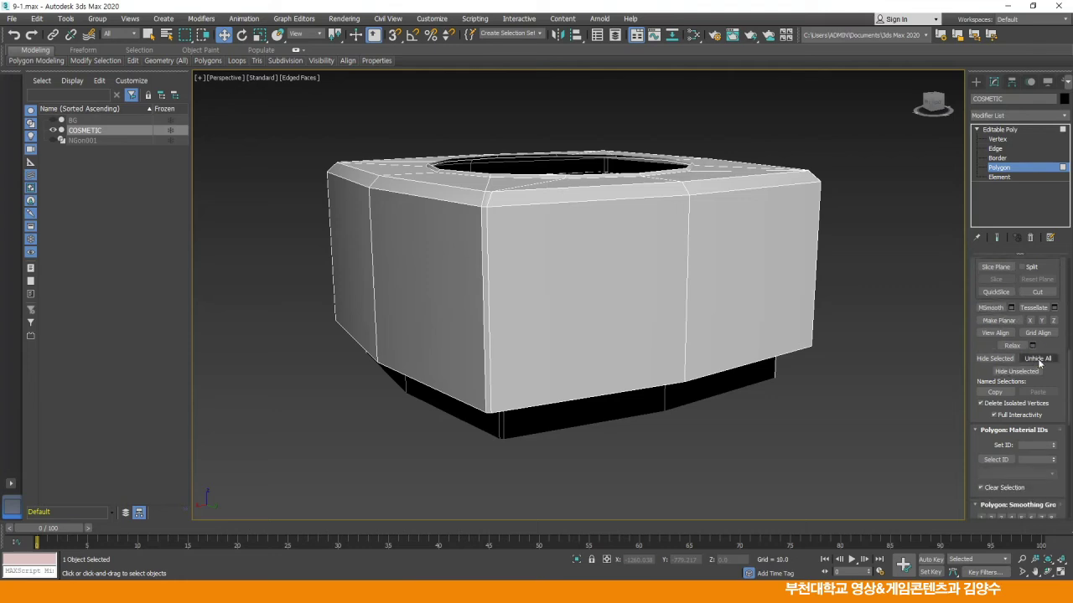
left_click(1037, 358)
scroll(745, 304, "down", 3)
mouse_move(713, 259)
middle_mouse_down()
mouse_move(702, 193)
mouse_move(694, 285)
mouse_move(696, 215)
mouse_move(719, 244)
mouse_move(707, 249)
middle_mouse_up()
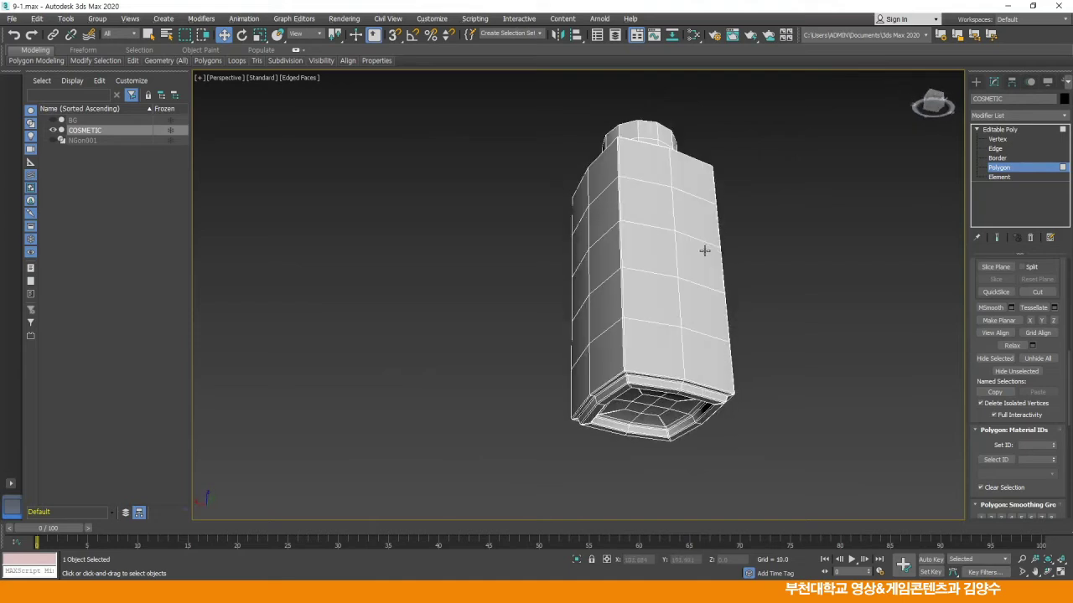
Select the inner wall's bottom vertices in the Left view and lower them about 13 units to just above the base
key("alt+w")
right_click(504, 355)
key("alt+w")
scroll(504, 350, "down", 4)
middle_click_drag(561, 456, 575, 187)
middle_click_drag(574, 332, 546, 321)
scroll(547, 321, "up", 2)
middle_click_drag(546, 321, 560, 283)
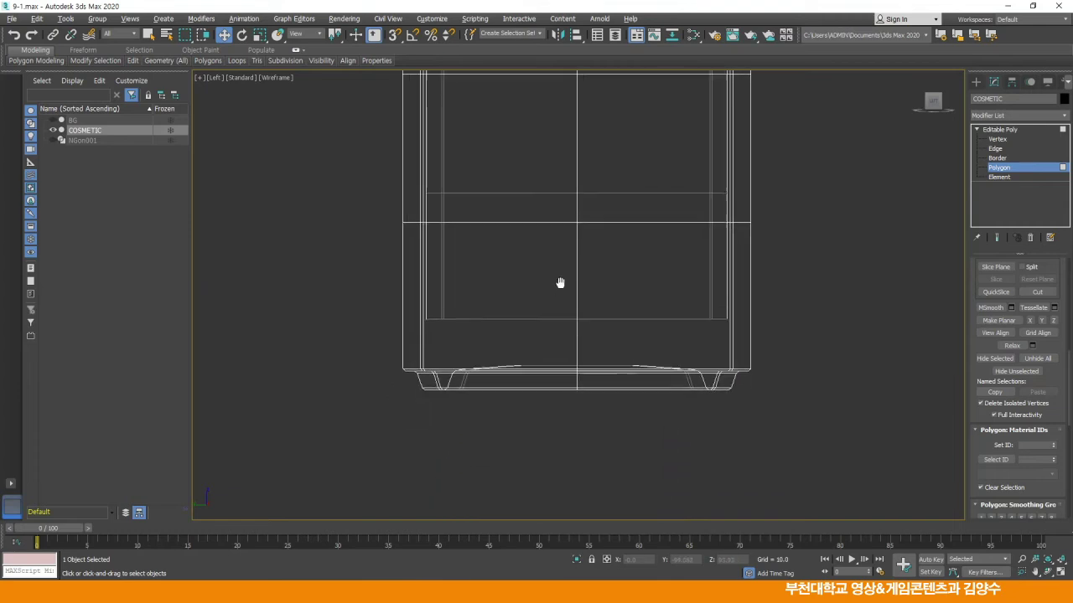
left_click(998, 140)
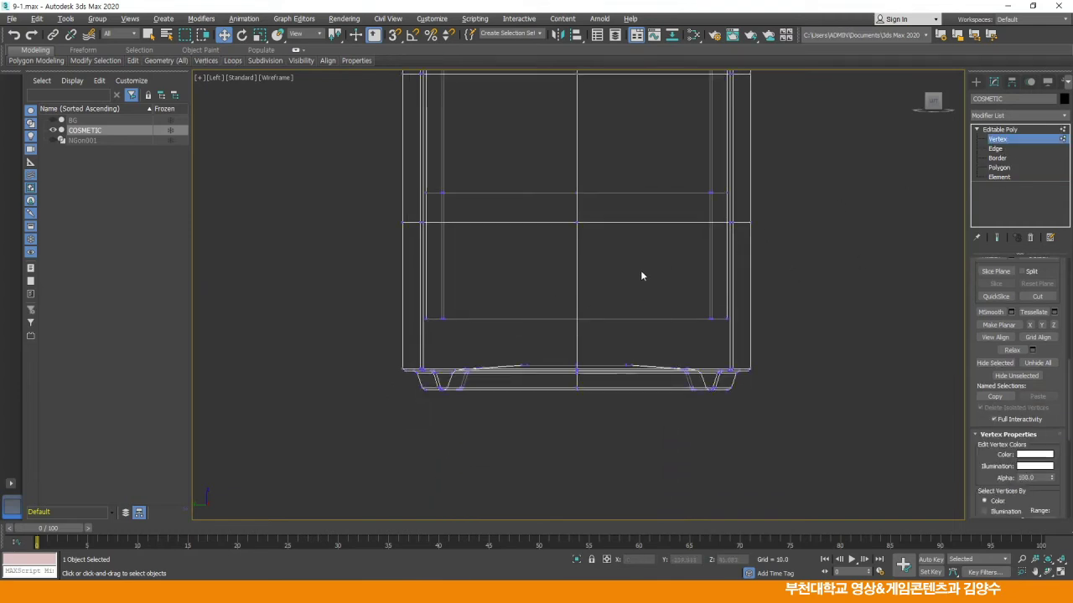
scroll(578, 332, "up", 3)
scroll(393, 304, "down", 2)
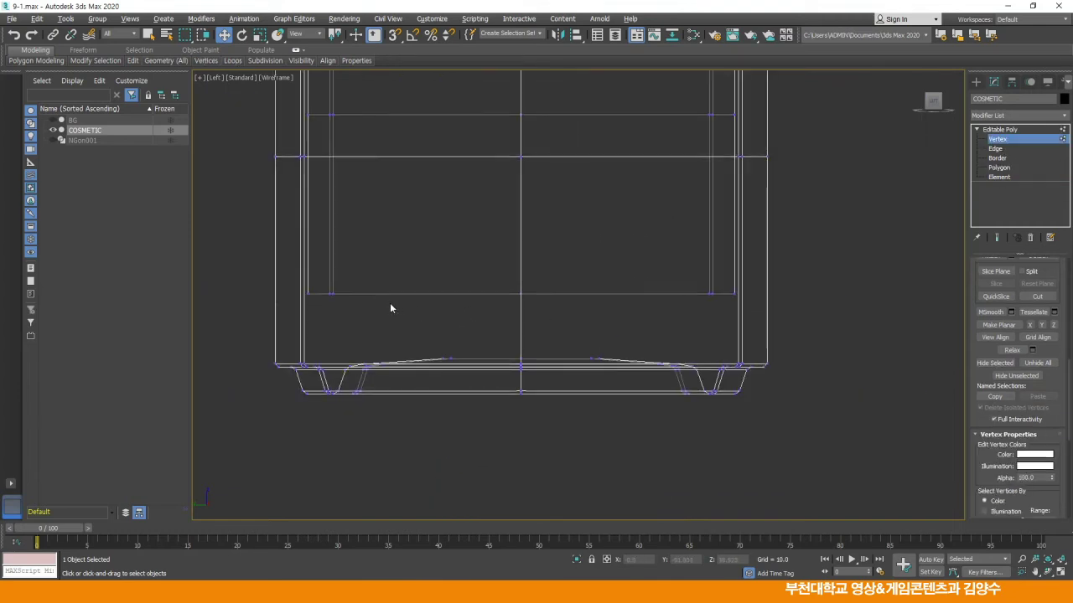
left_click_drag(290, 285, 732, 306)
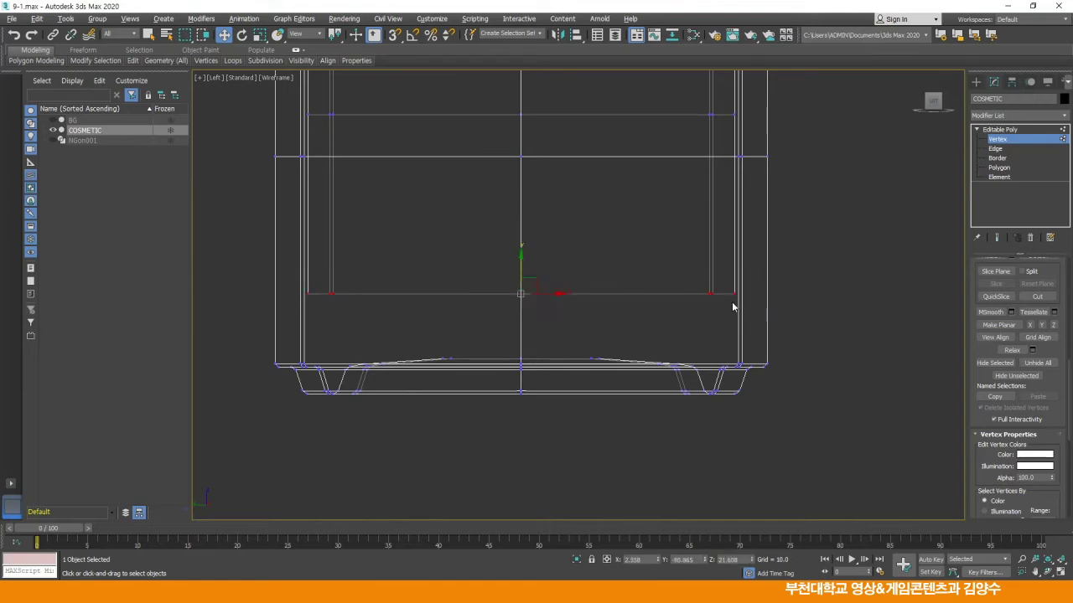
left_click_drag(521, 260, 520, 303)
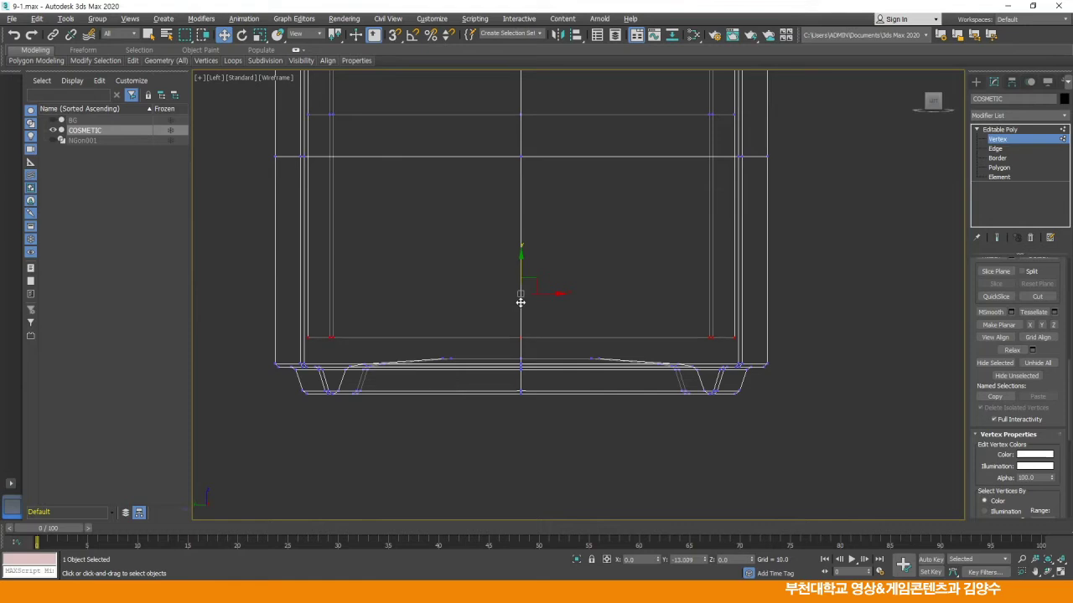
left_click_drag(520, 302, 520, 302)
Select the open border at the bottom of the inner wall and inspect it in the Perspective view
left_click(999, 167)
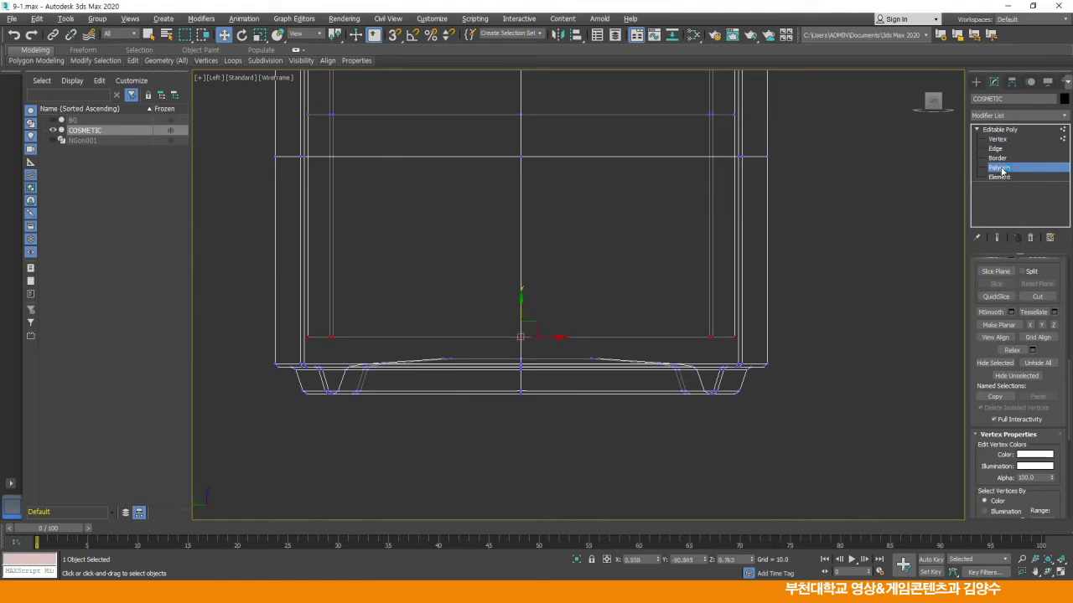
left_click(997, 158)
left_click(666, 338)
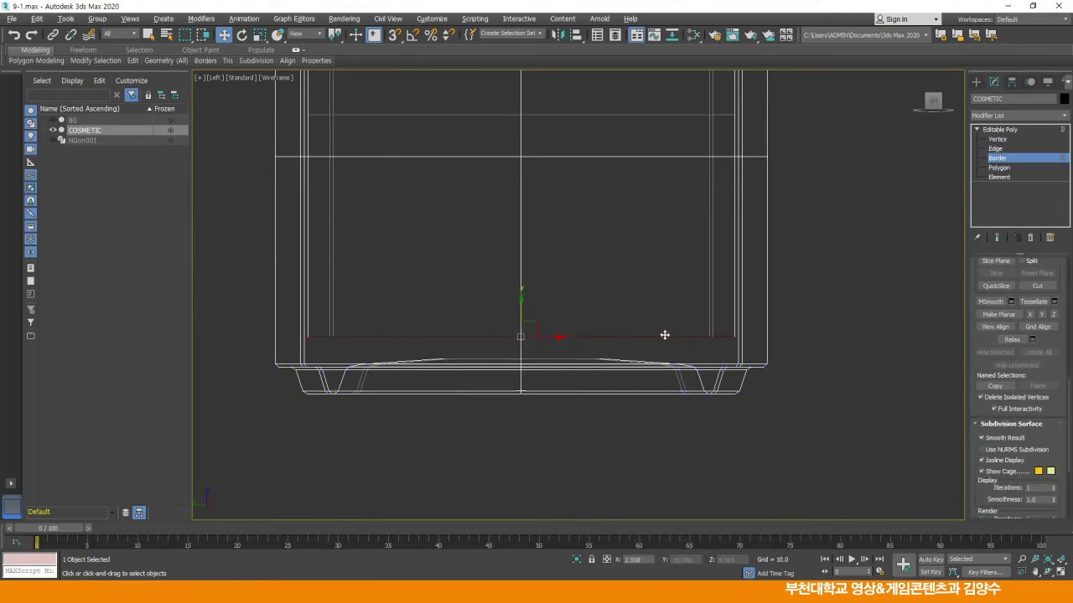
key("alt+w")
middle_click(687, 328)
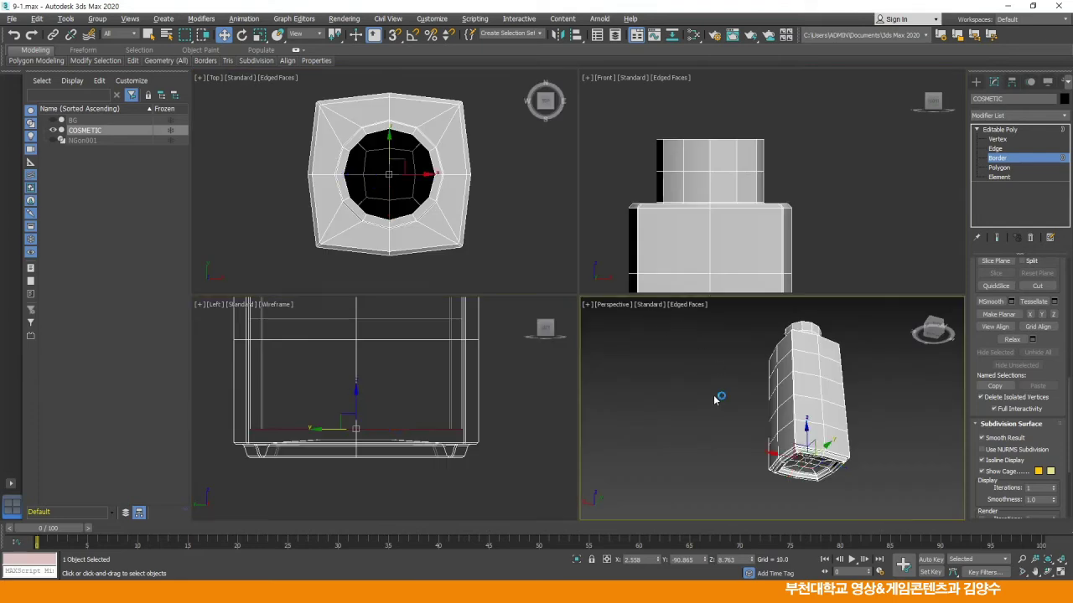
key("alt+w")
middle_click_drag(699, 319, 735, 288, "alt")
scroll(703, 387, "up", 4)
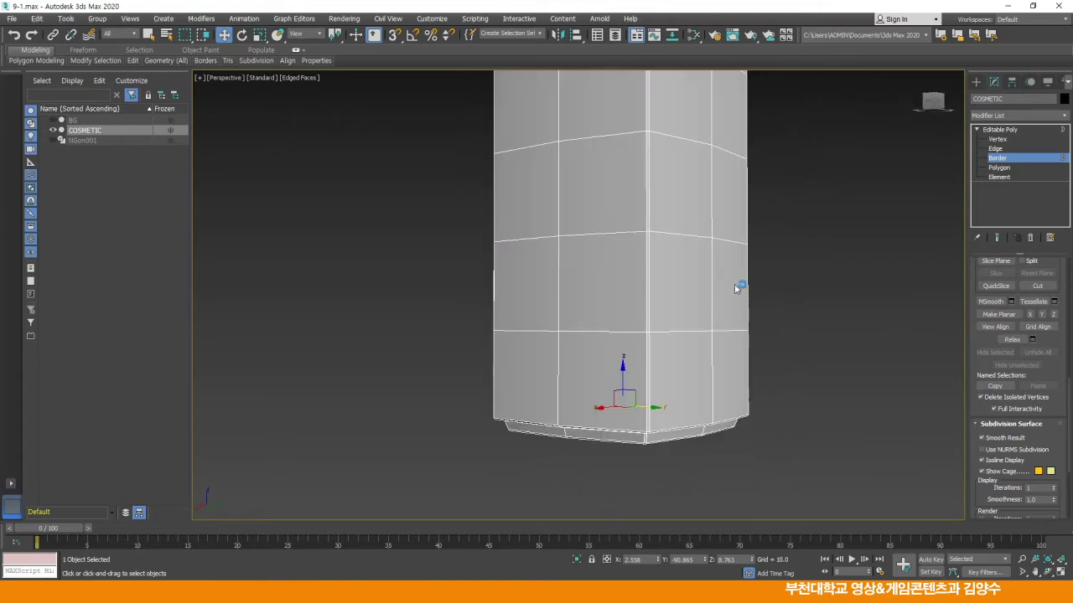
Select all polygons above the lowest section of the bottle in the Left view and hide them
key("alt+w")
middle_click(491, 369)
key("alt+w")
scroll(558, 276, "down", 3)
middle_click_drag(559, 277, 564, 337)
scroll(588, 281, "down", 3)
middle_click_drag(588, 268, 584, 363)
left_click(999, 168)
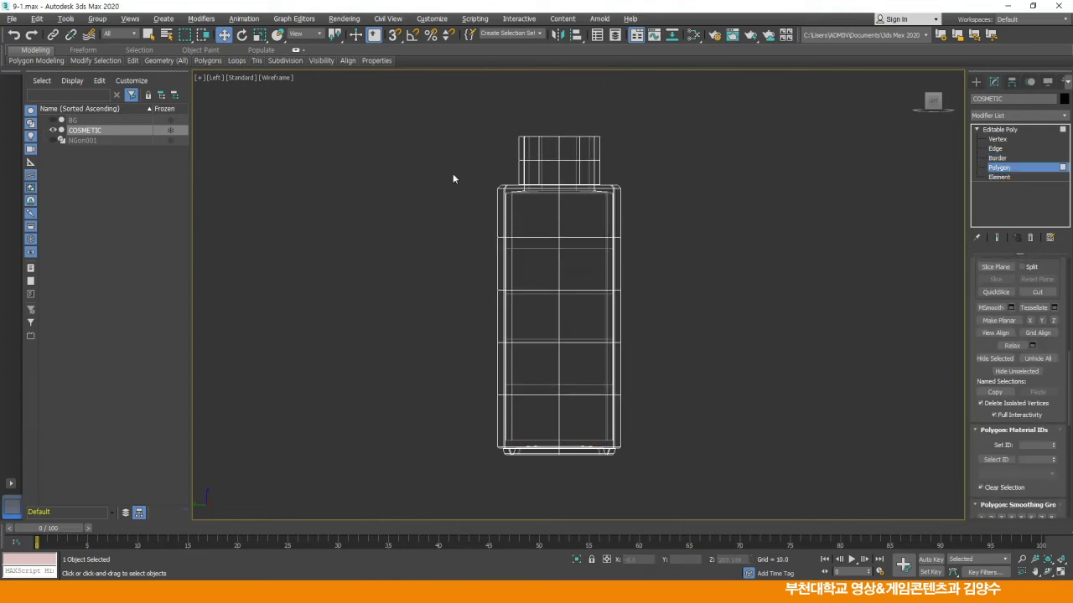
left_click_drag(621, 226, 686, 362)
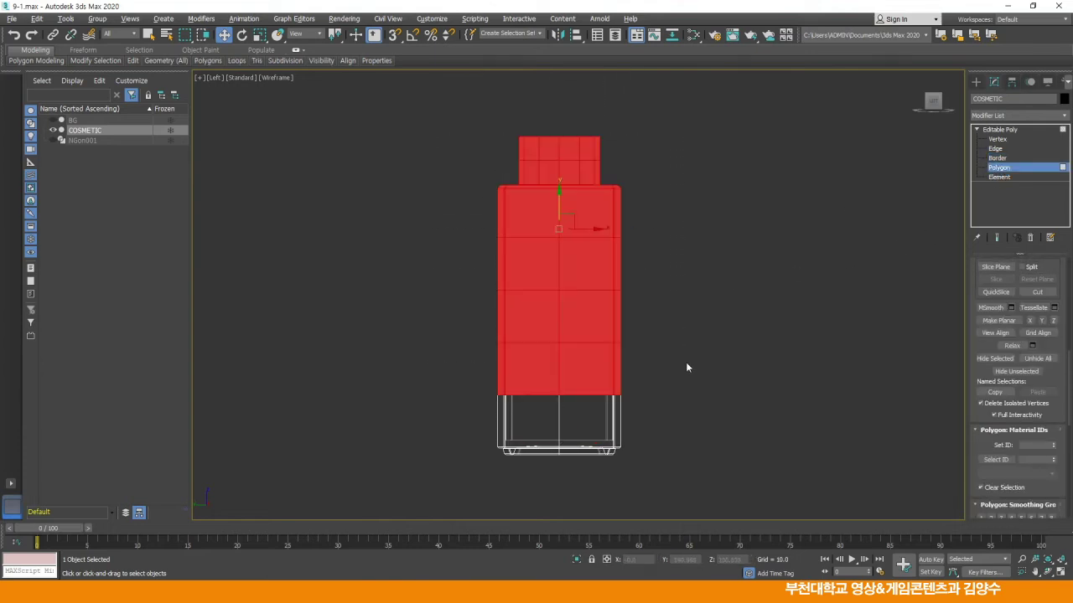
left_click(987, 359)
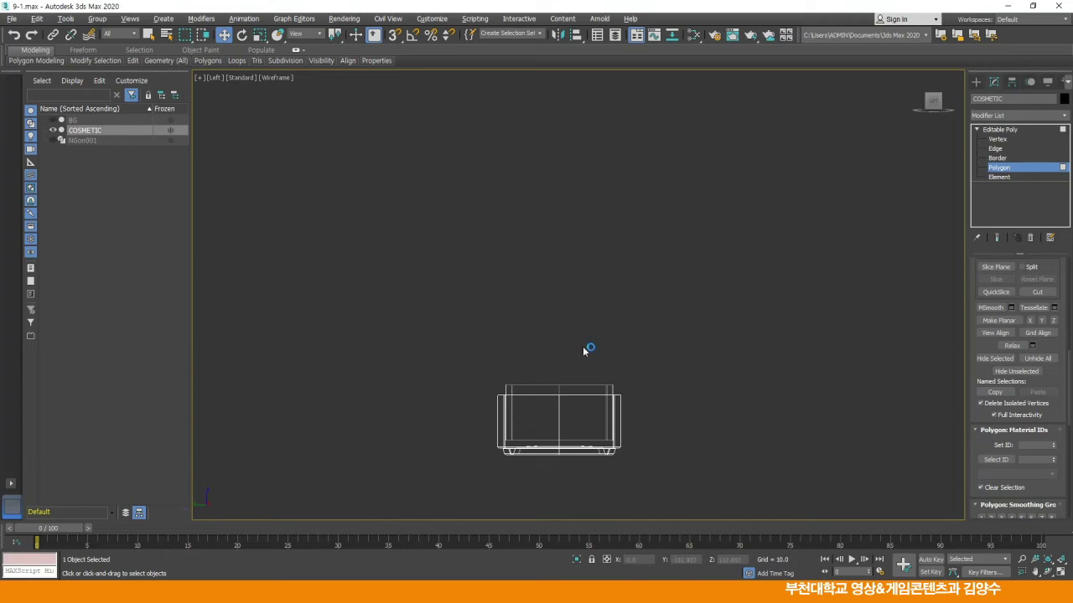
Cap the inner wall's open bottom border in the Perspective view to form the inside floor
key("alt+w")
left_click(648, 357)
key("alt+w")
middle_click_drag(648, 362, 624, 361, "alt")
scroll(612, 335, "up", 4)
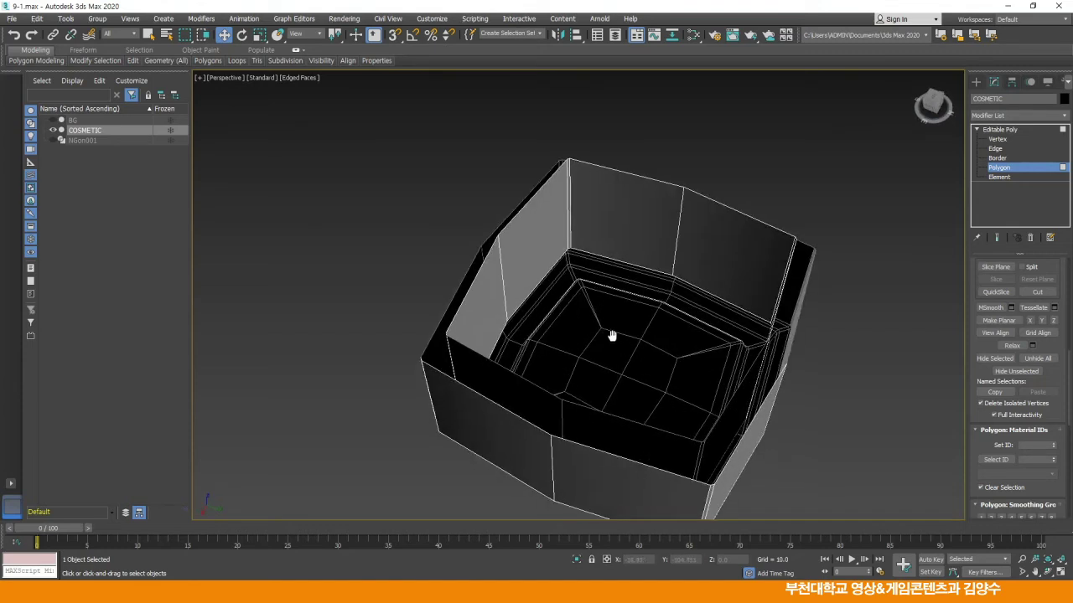
left_click(996, 158)
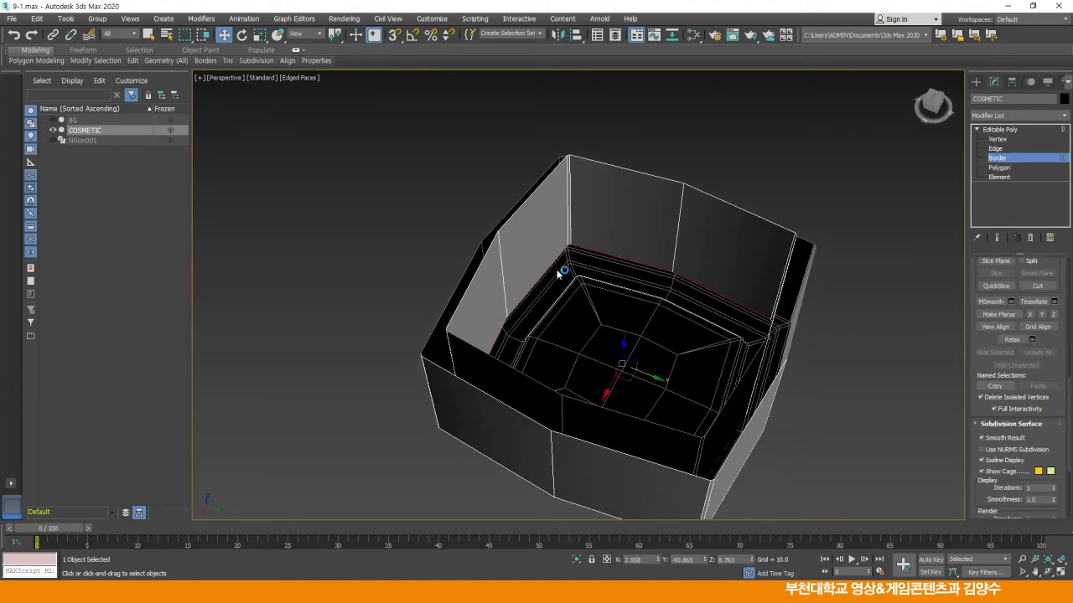
middle_click_drag(645, 311, 731, 329, "alt")
right_click(857, 358)
left_click(842, 374)
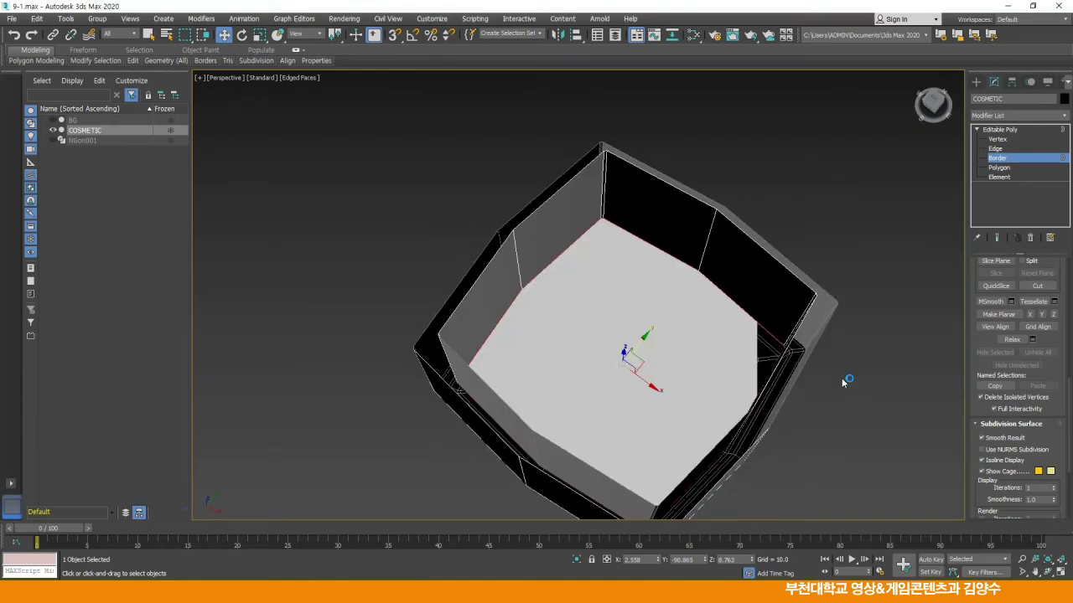
middle_click_drag(869, 377, 752, 356, "alt")
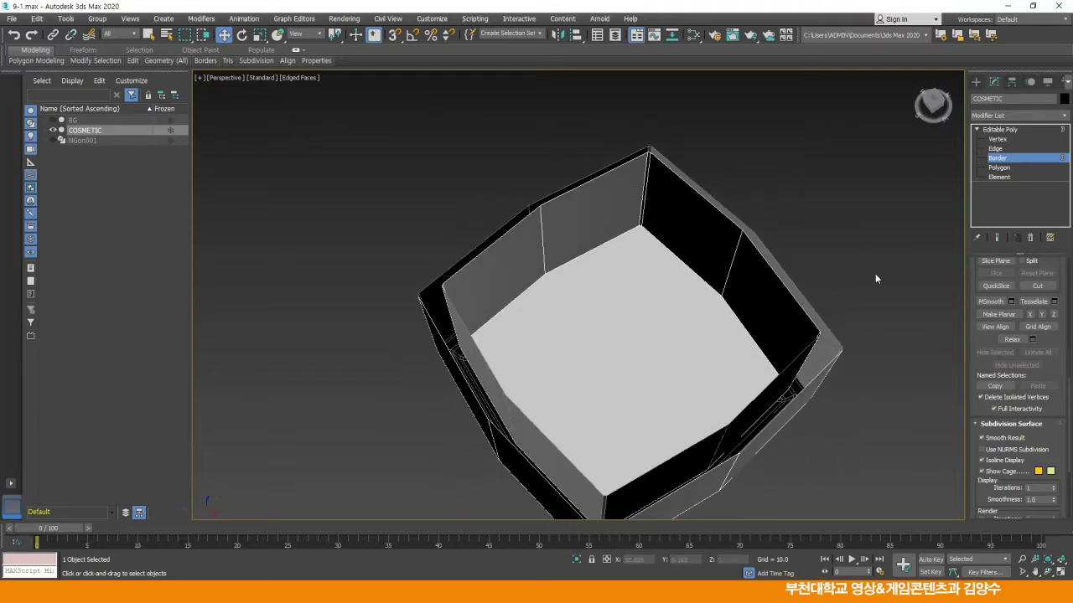
Bevel the new floor polygon inward with height 0 and a small negative outline to make a narrow band along its edge
left_click(999, 168)
left_click(698, 306)
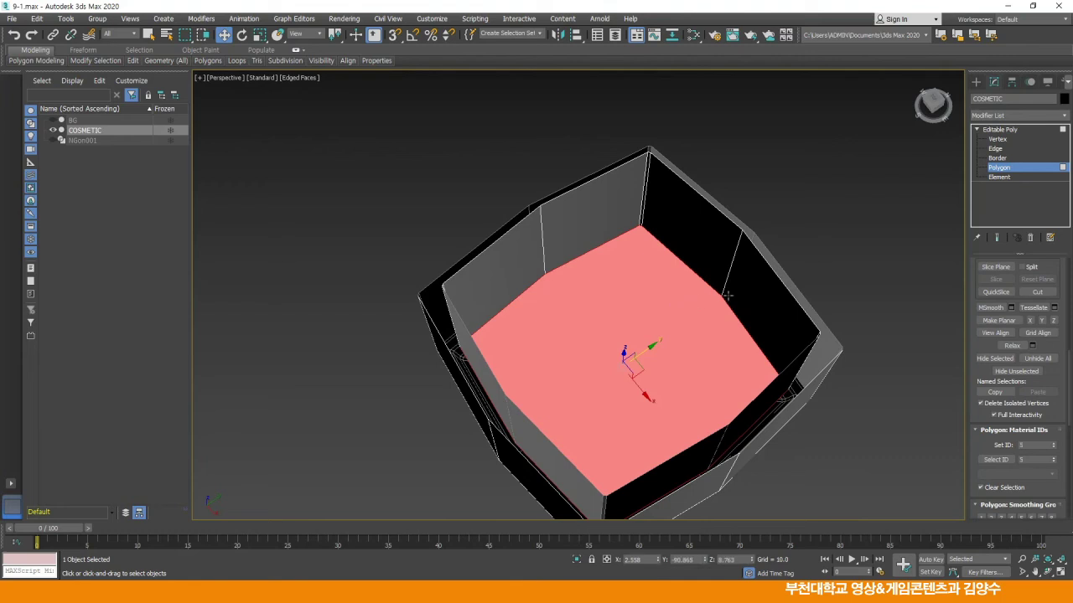
right_click(872, 232)
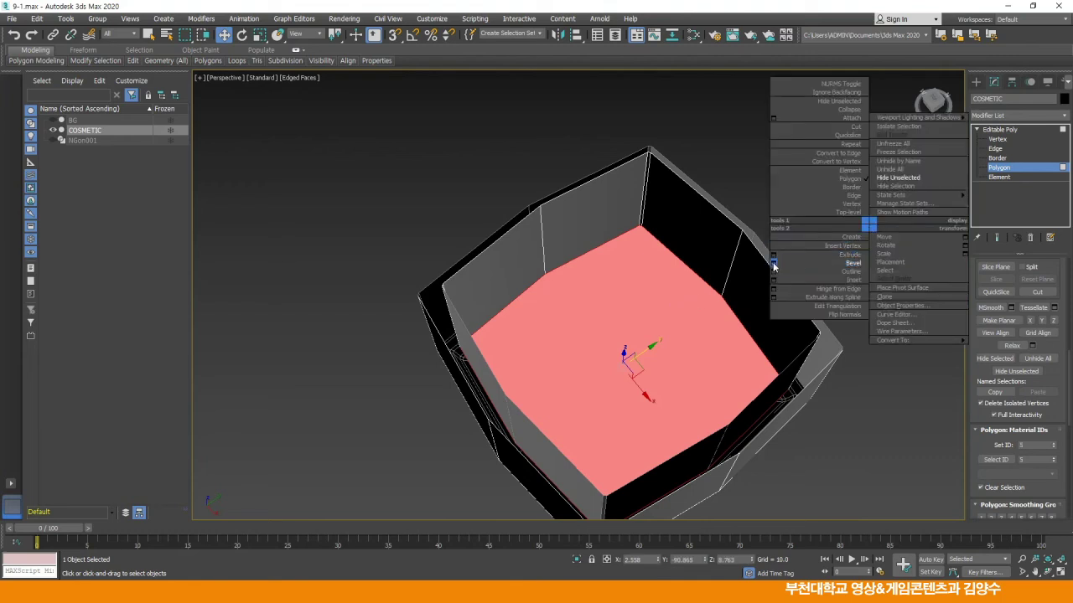
left_click(772, 264)
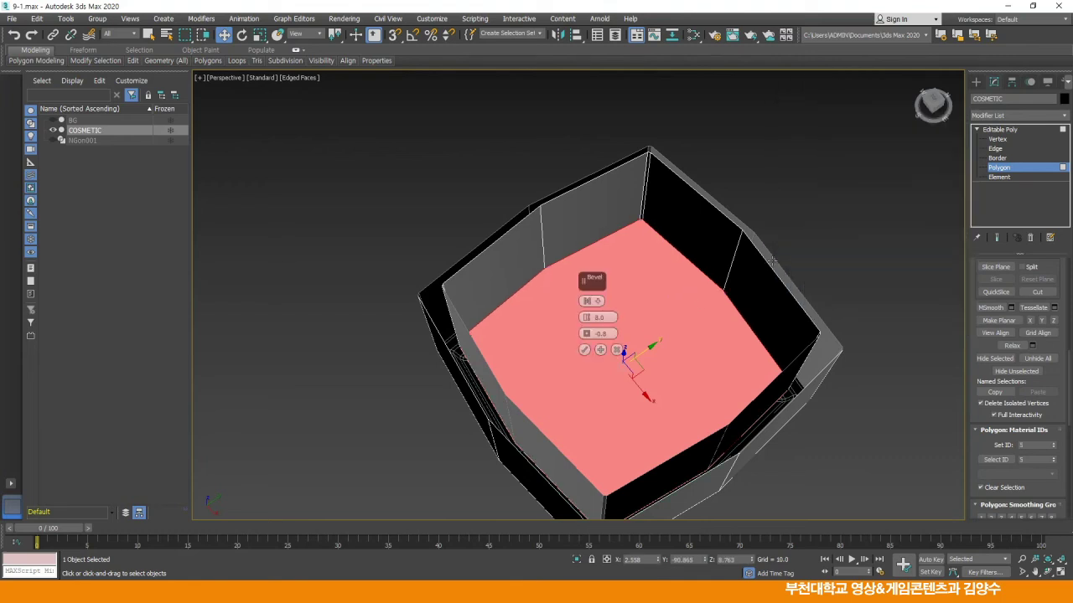
right_click(587, 319)
left_click_drag(587, 336, 582, 351)
left_click(584, 350)
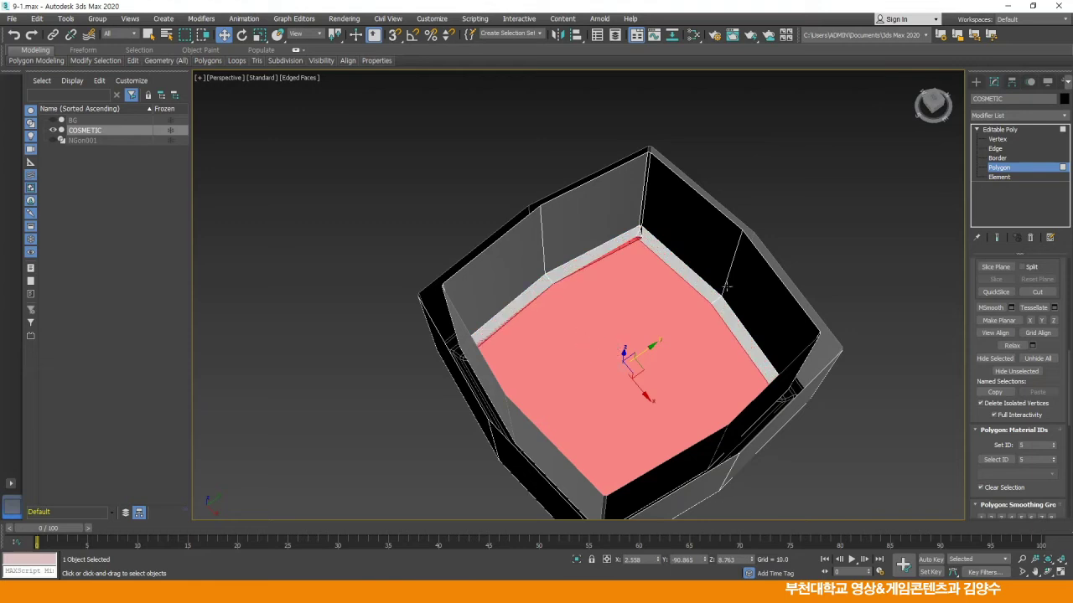
Select the clustered band vertices at the first corner of the inner floor and collapse them into one vertex
left_click(863, 234)
left_click(996, 148)
left_click(997, 139)
scroll(627, 243, "up", 3)
scroll(627, 243, "up", 2)
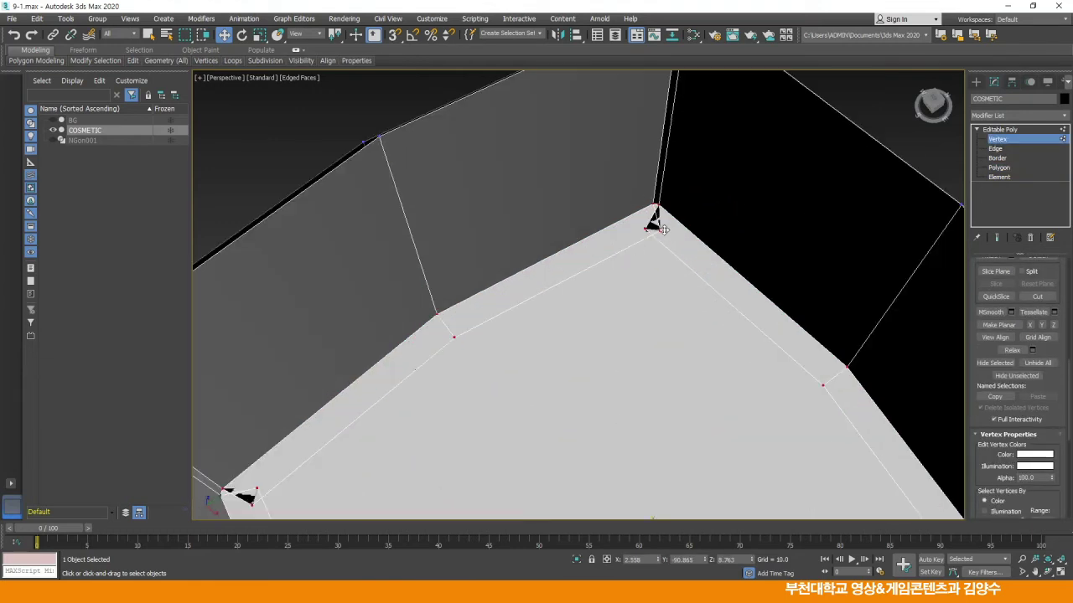
left_click(652, 211)
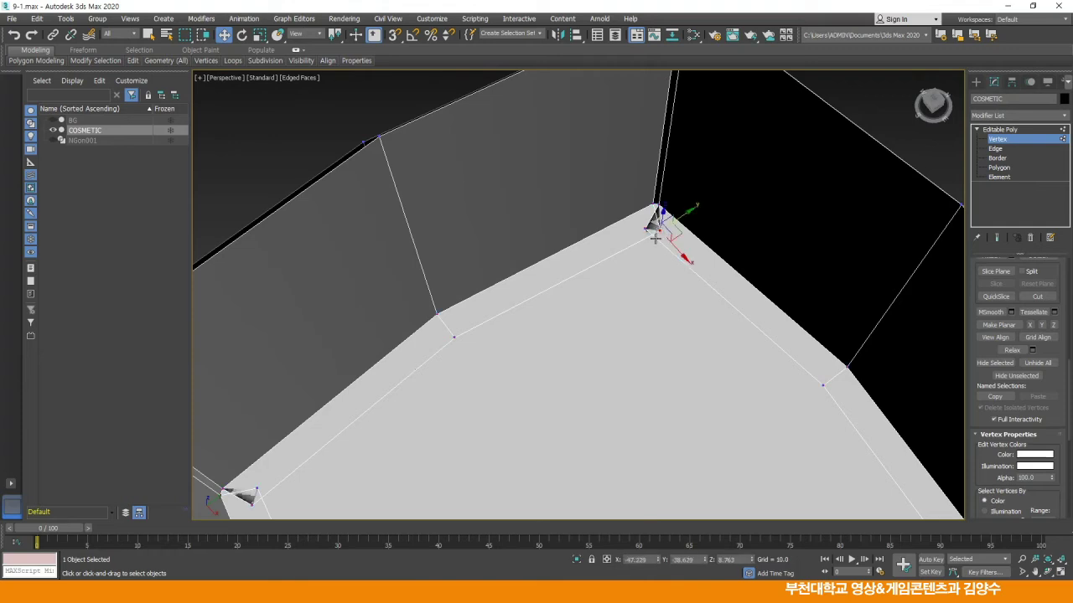
left_click_drag(650, 224, 648, 229)
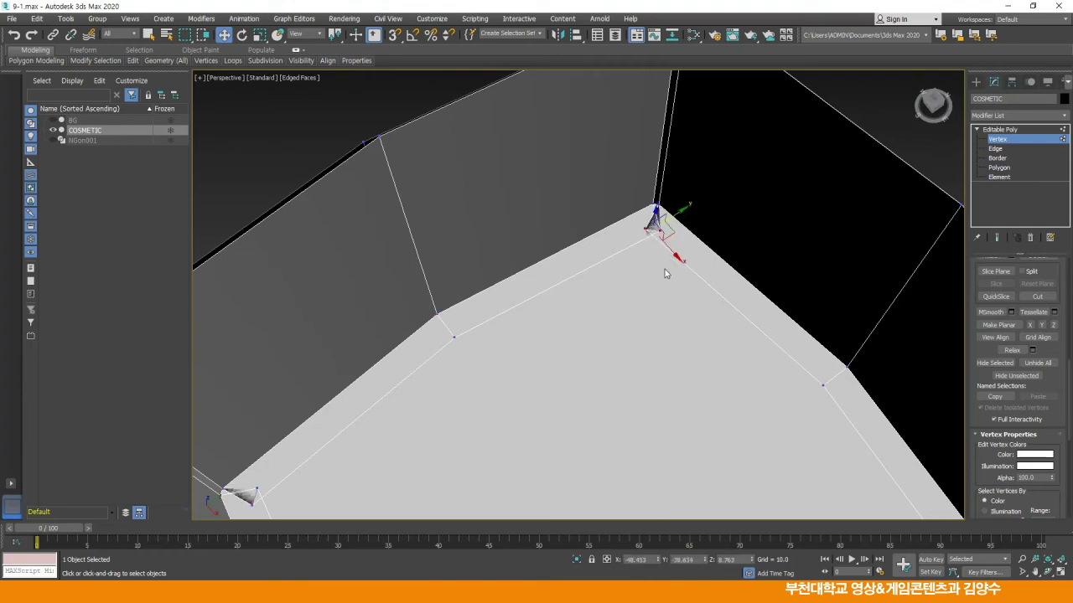
right_click(662, 267)
key("Escape")
Collapse the clustered band vertices at the second corner of the inner floor into one vertex
middle_click_drag(715, 310, 648, 173)
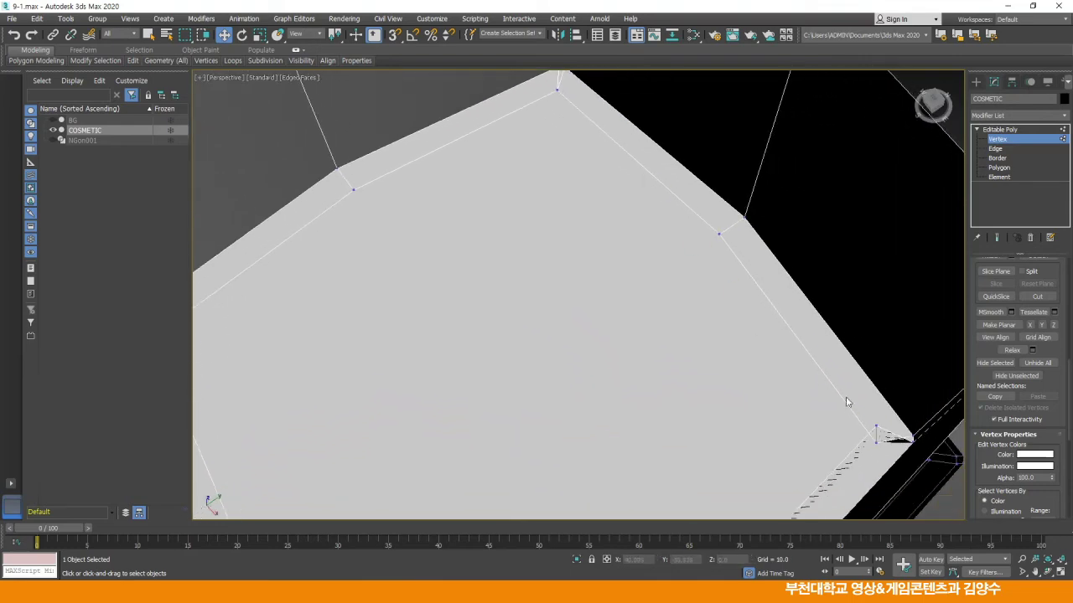
middle_click_drag(591, 359, 779, 381, "alt")
middle_click_drag(780, 381, 505, 211)
middle_click_drag(504, 211, 592, 271, "alt")
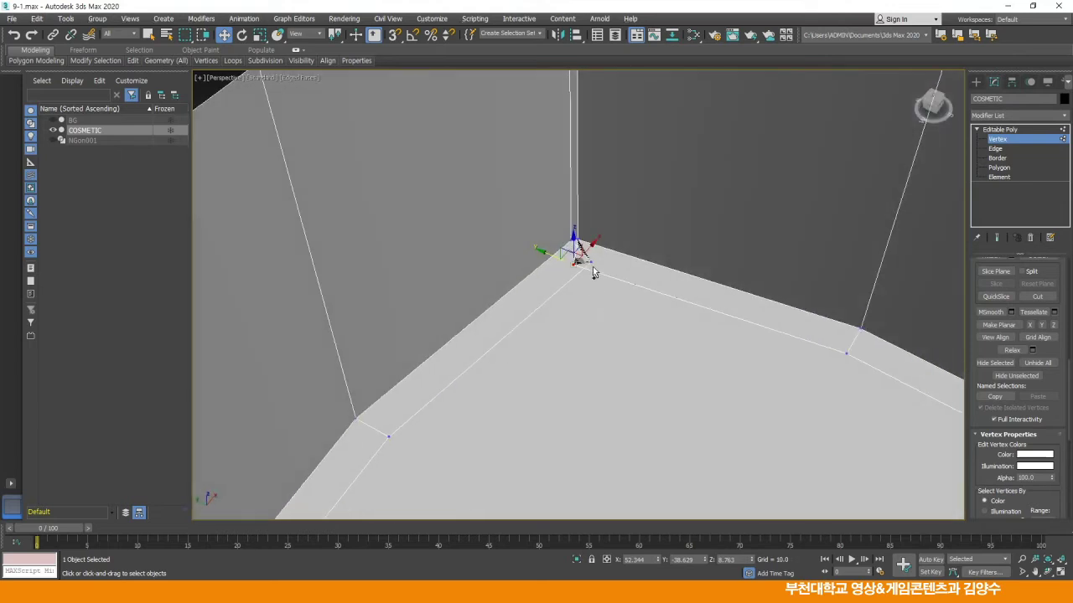
right_click(619, 310)
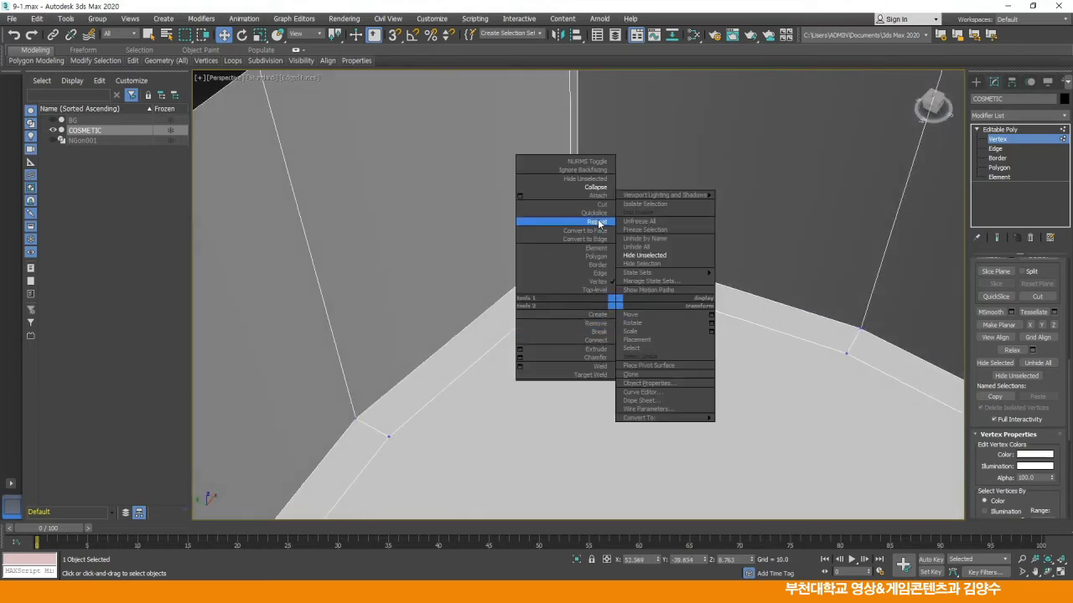
left_click(593, 187)
left_click(652, 332)
Collapse the clustered band vertices at the two remaining corners of the inner floor into one vertex each
middle_click_drag(815, 392, 609, 307)
left_click(596, 158)
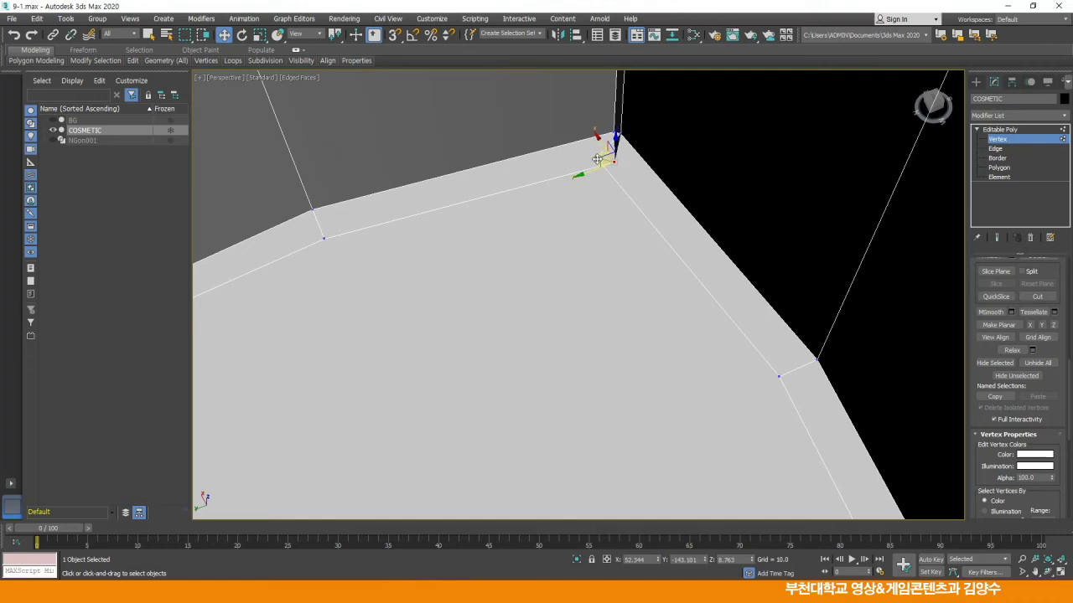
right_click(595, 215)
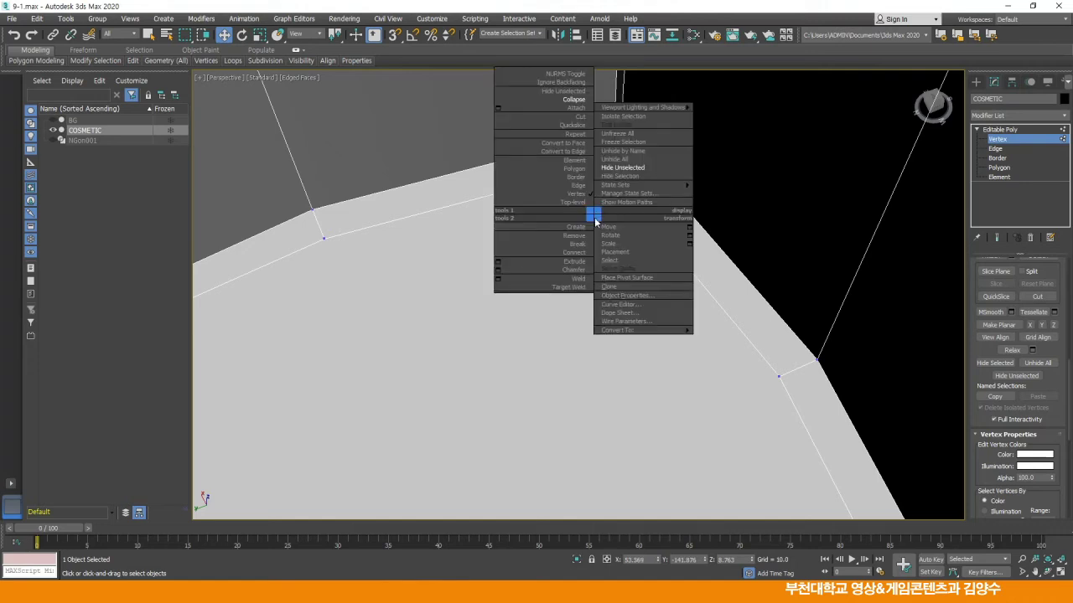
left_click(575, 99)
middle_click_drag(565, 259, 491, 186, "alt")
left_click(439, 168)
right_click(514, 240)
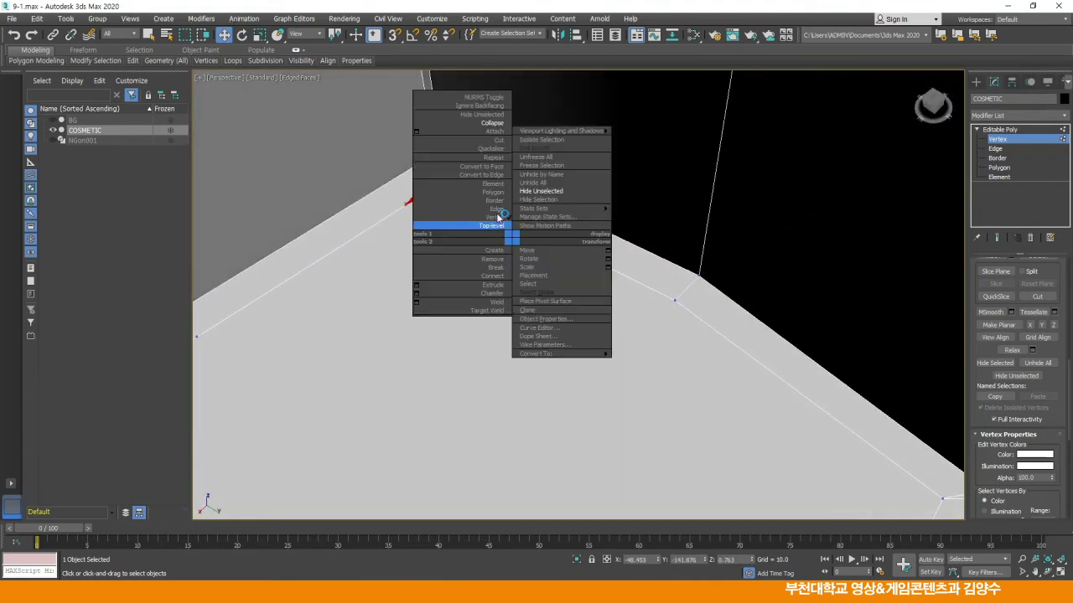
left_click(496, 124)
left_click(508, 249)
scroll(631, 275, "down", 3)
middle_click_drag(628, 268, 595, 222)
middle_click_drag(575, 259, 689, 259, "alt")
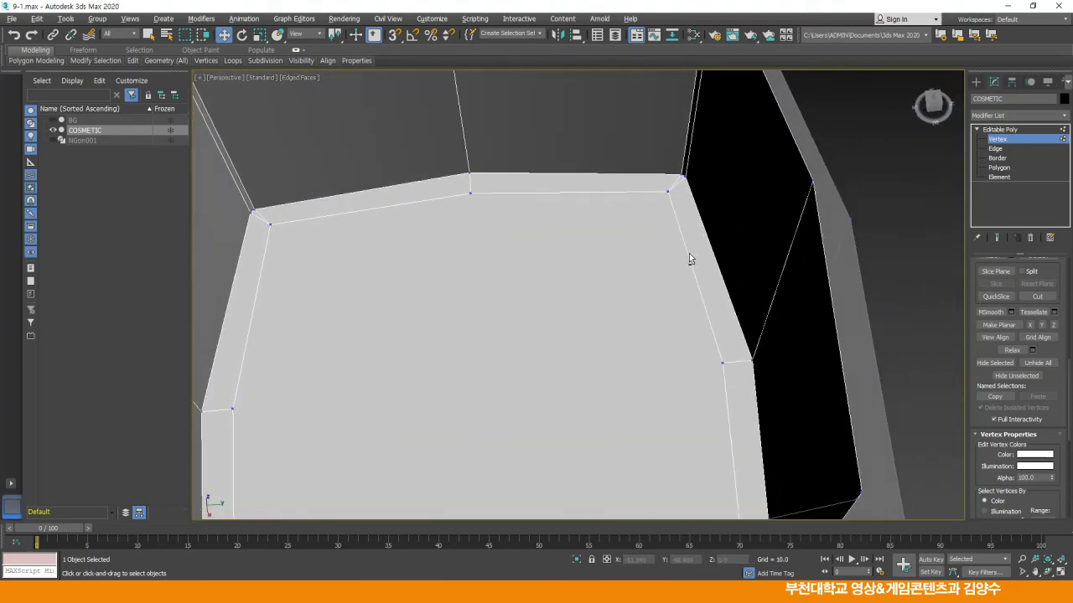
Bevel the inner floor polygon inward three times with height 0 and outline -15.327 to form concentric rings
left_click(998, 169)
left_click(593, 285)
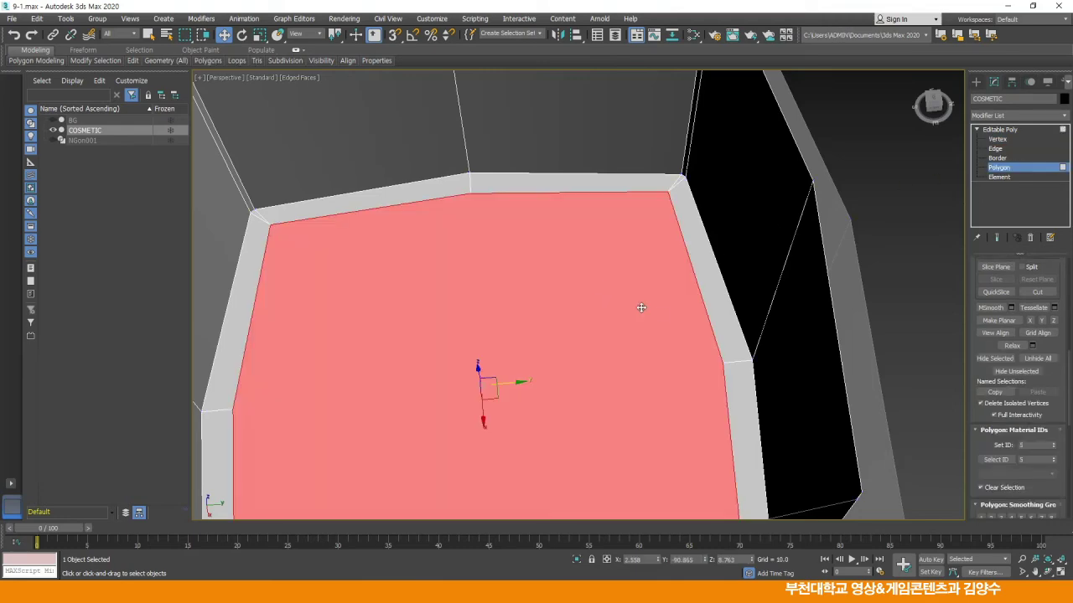
scroll(645, 269, "down", 4)
middle_click_drag(653, 247, 655, 264, "alt")
middle_click_drag(637, 279, 670, 277, "alt")
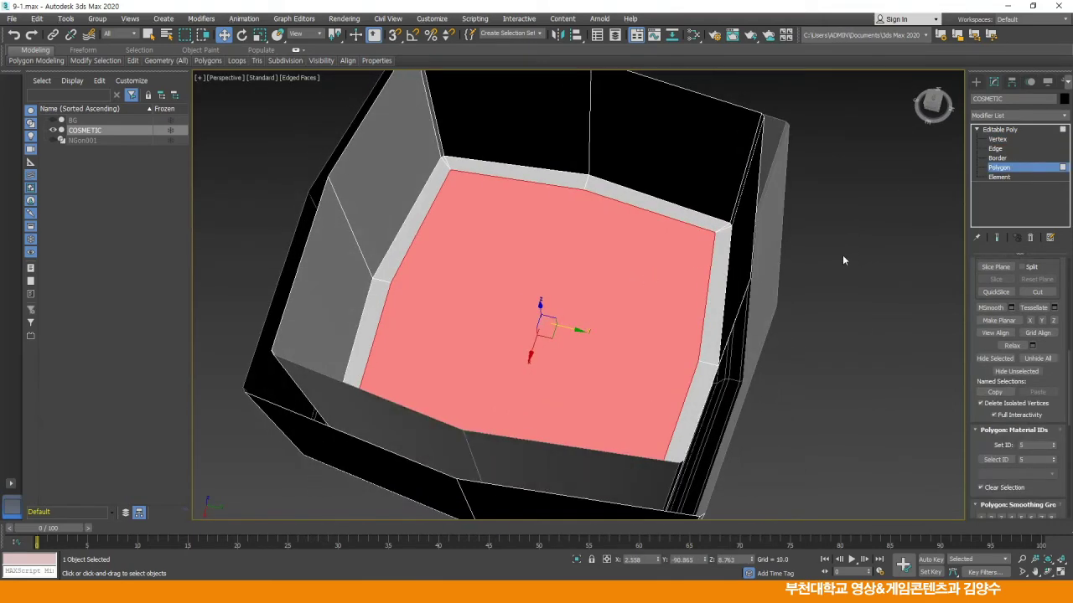
right_click(857, 244)
left_click(762, 283)
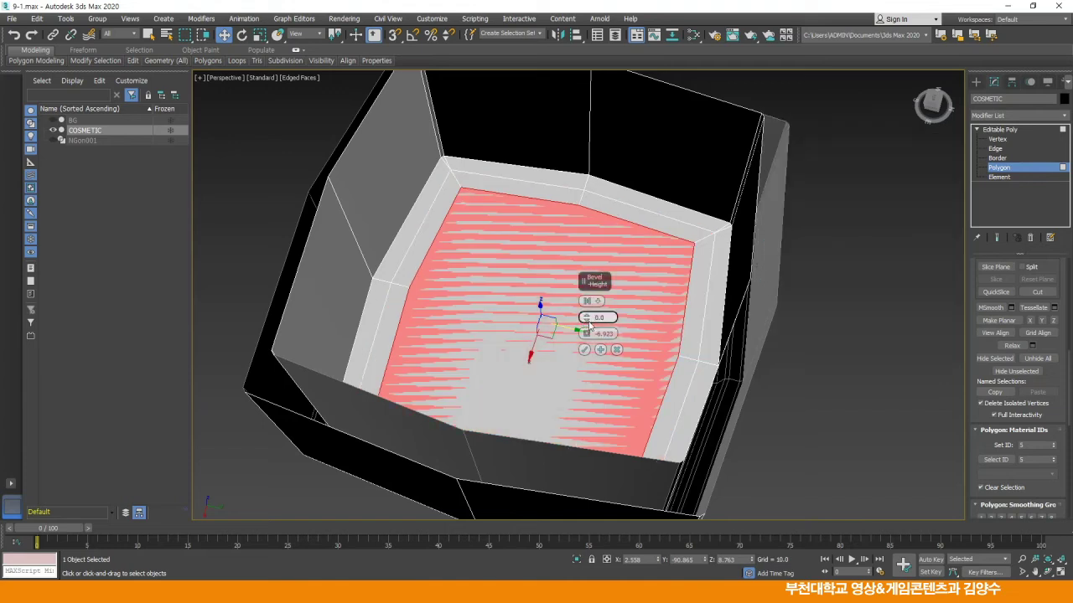
left_click_drag(587, 334, 593, 379)
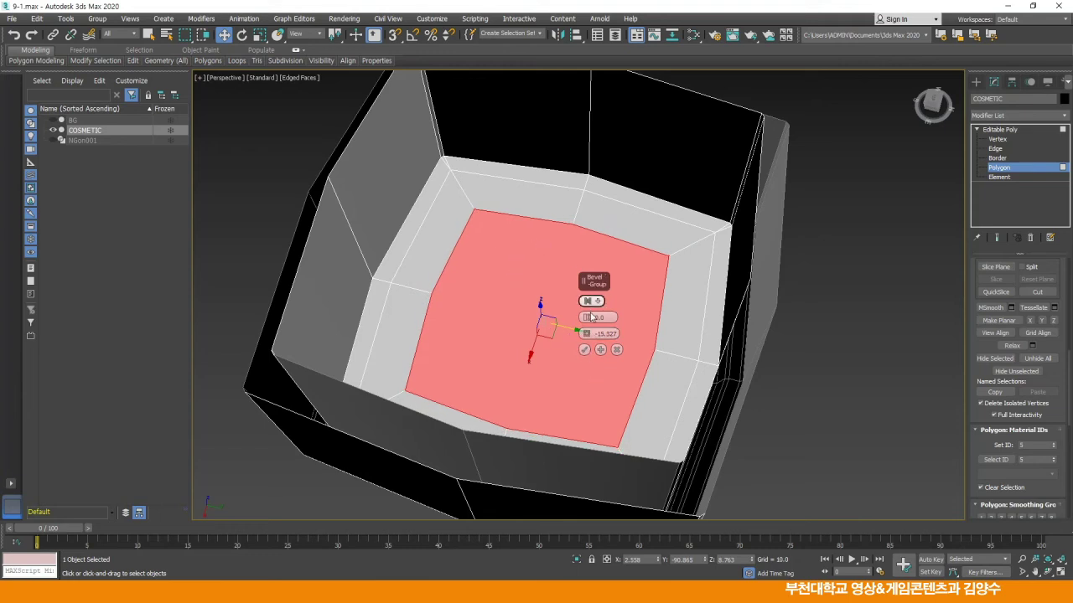
left_click(600, 351)
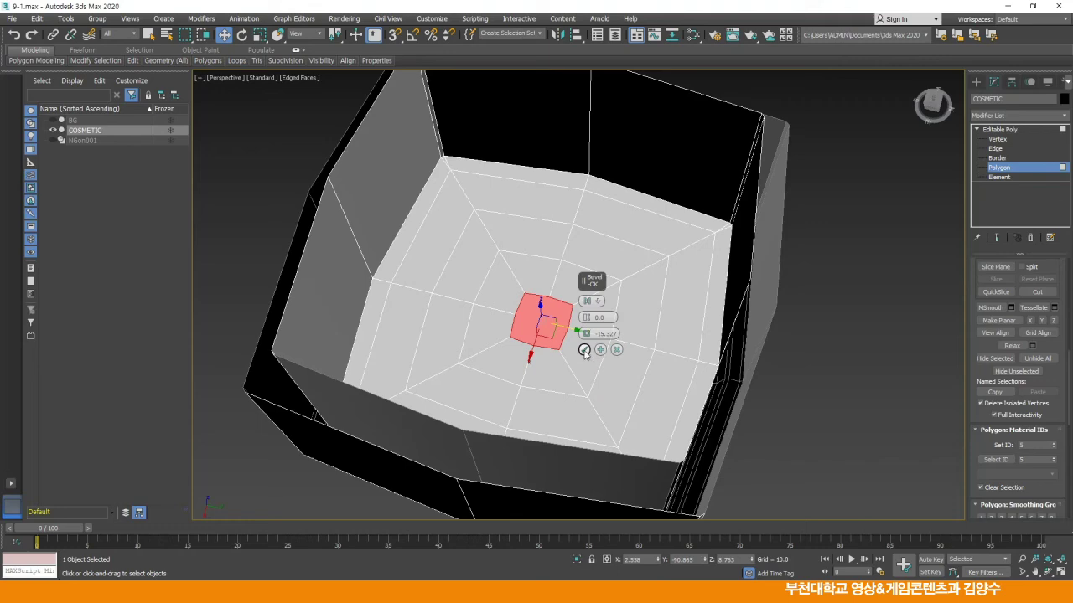
left_click(584, 349)
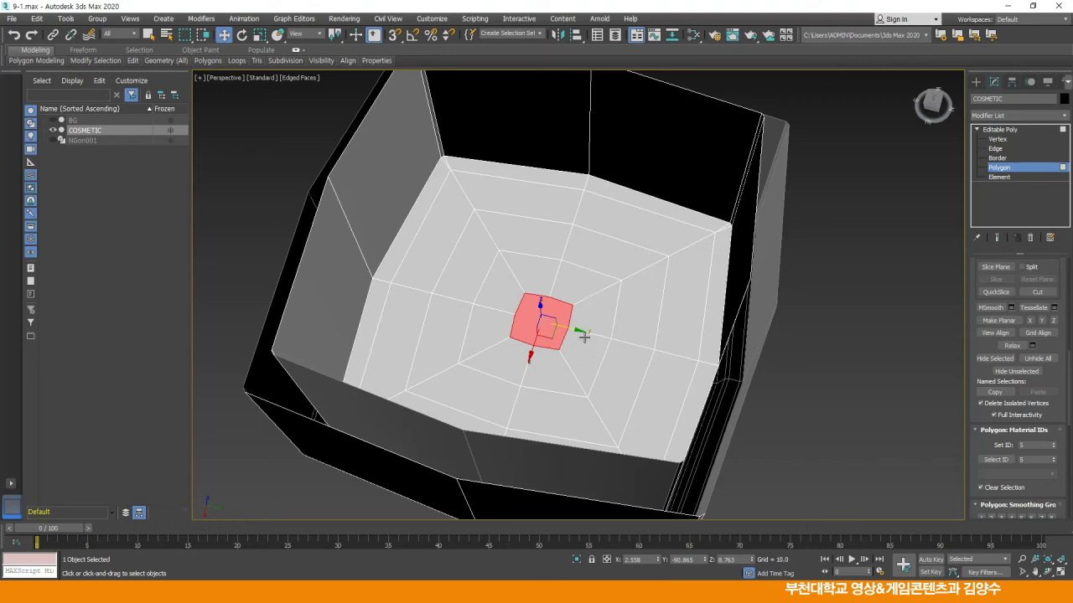
Collapse the small central polygon of the inner floor into a single vertex
right_click(837, 329)
left_click(817, 220)
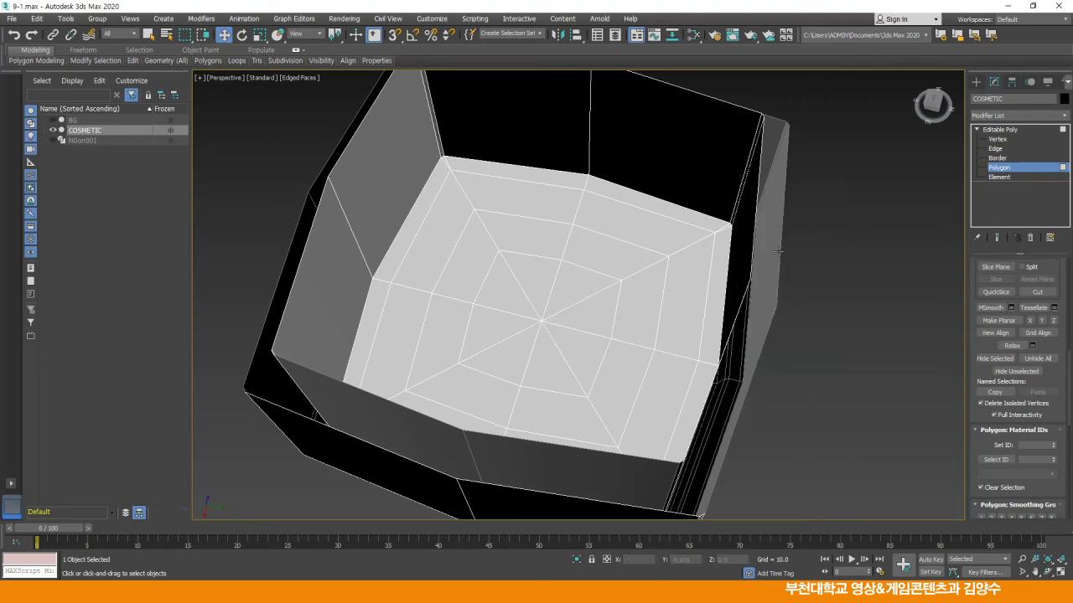
middle_click_drag(773, 299, 657, 288, "alt")
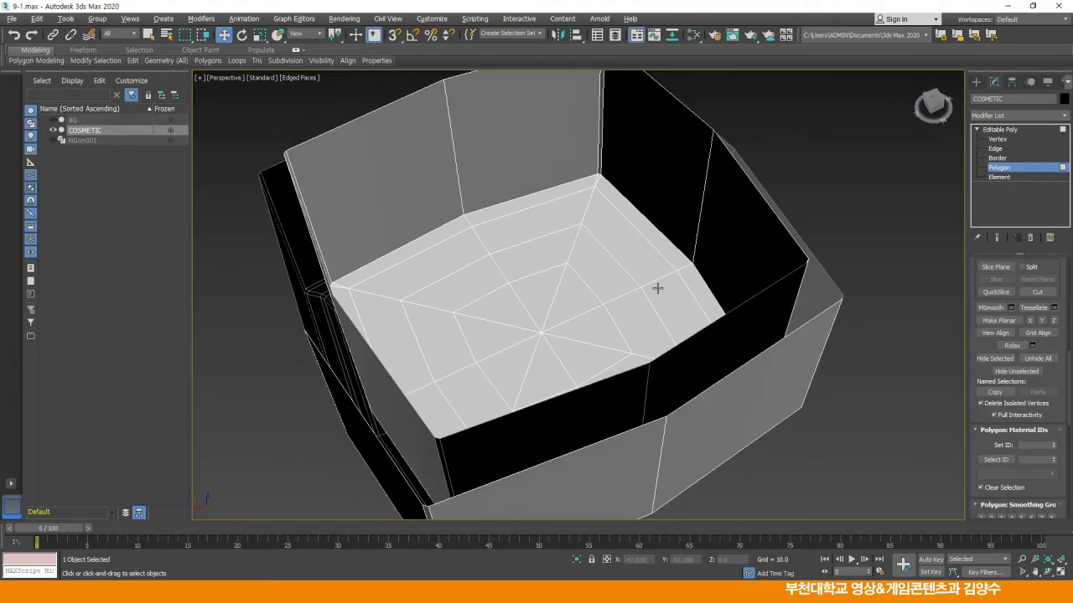
Chamfer the closed edge loop where the inner wall meets the inner floor, using 1 segment
left_click(995, 149)
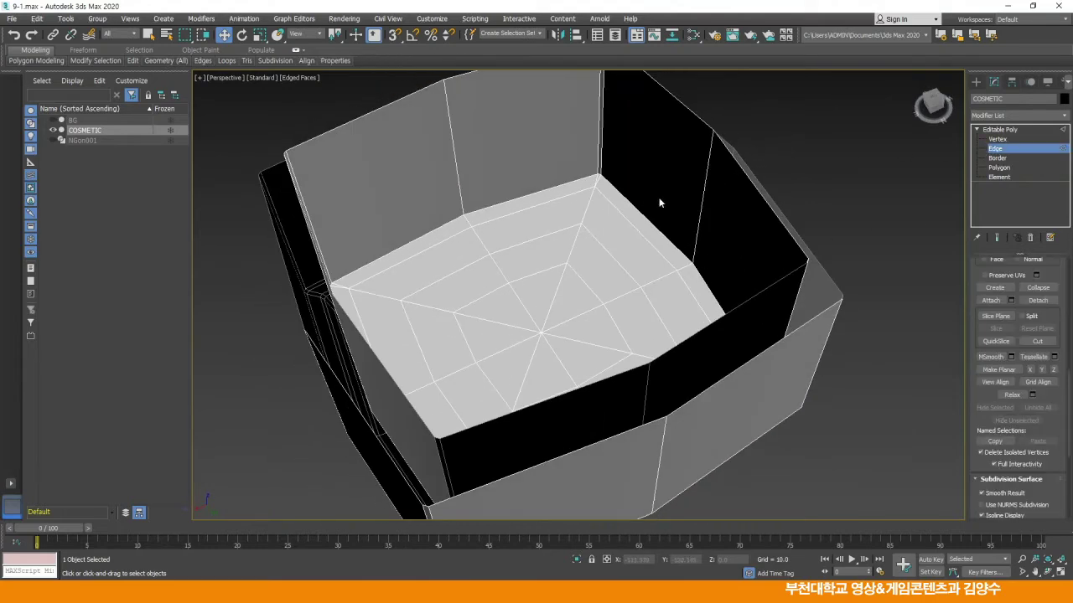
double_click(577, 181)
middle_click_drag(574, 204, 499, 200, "alt")
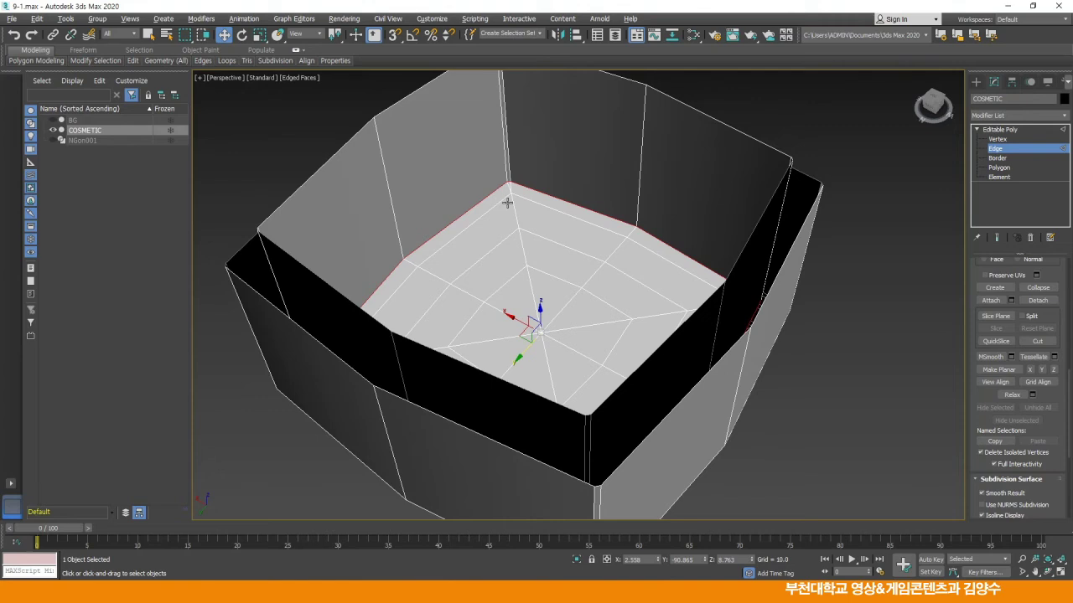
right_click(818, 273)
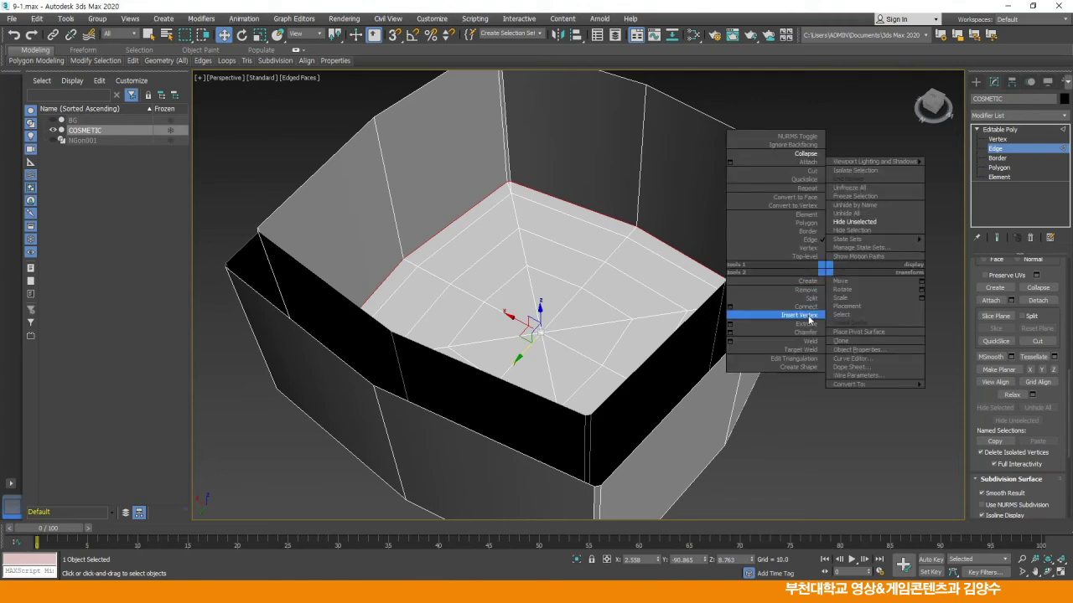
left_click(752, 336)
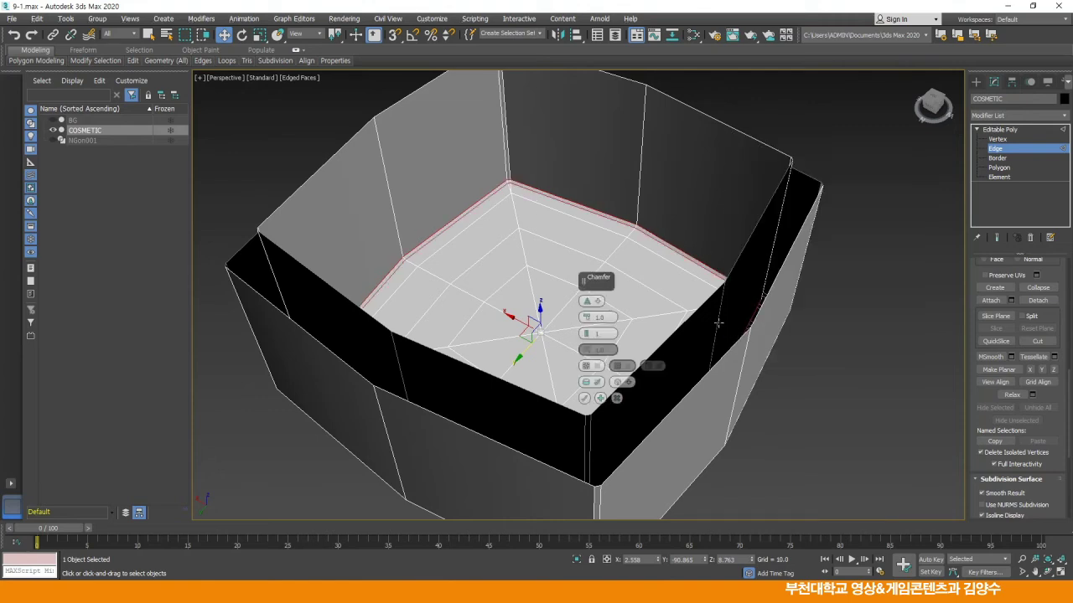
left_click_drag(592, 321, 587, 312)
left_click(584, 398)
middle_click_drag(690, 310, 637, 314, "alt")
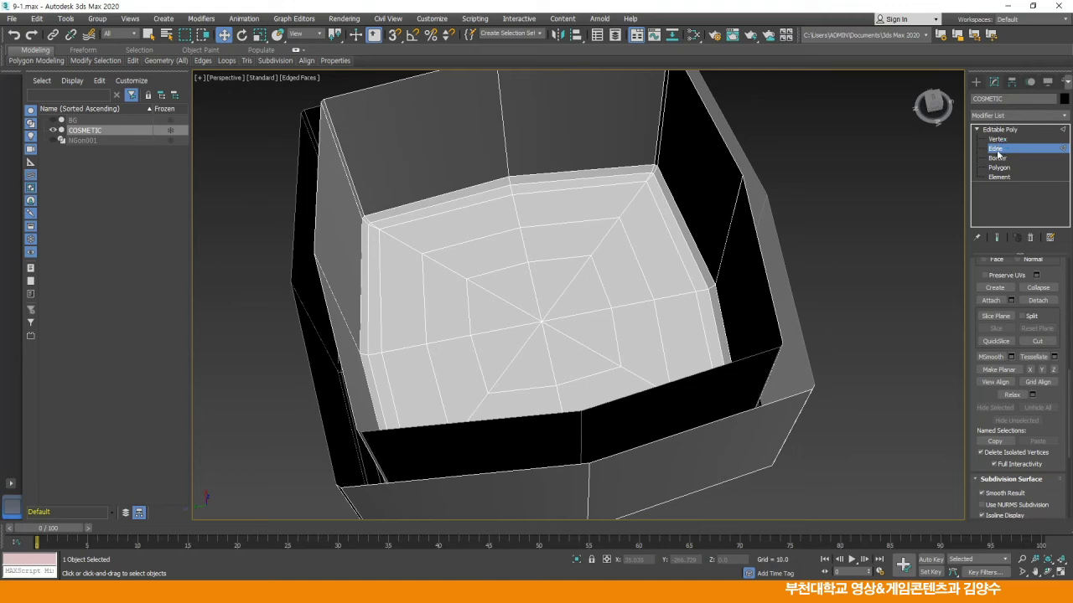
Raise the innermost edge loop of the inner floor and the next loop outward slightly
double_click(560, 258)
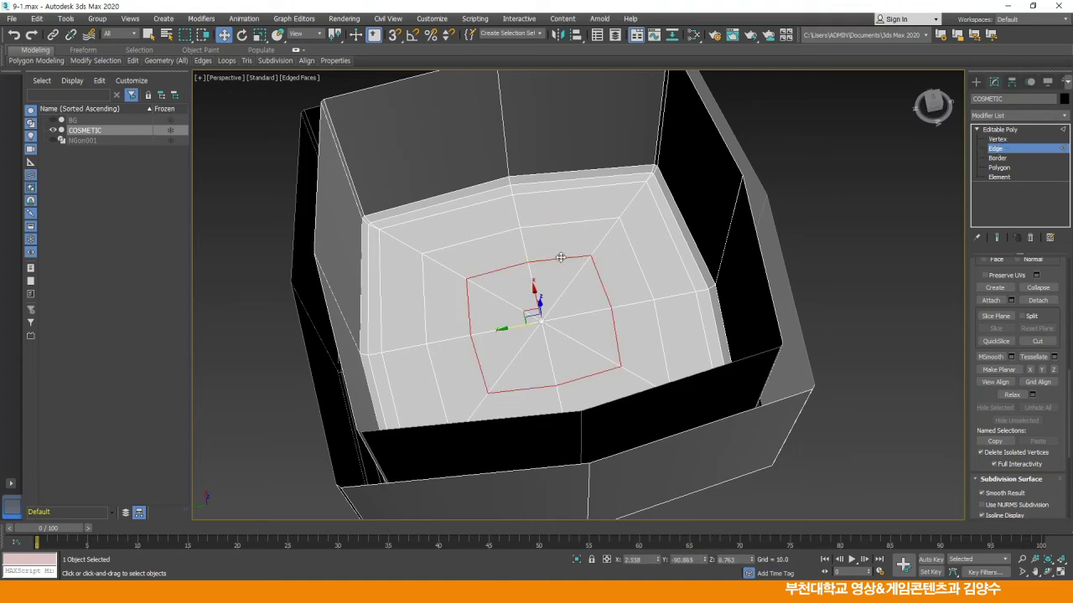
middle_click_drag(541, 298, 589, 294, "alt")
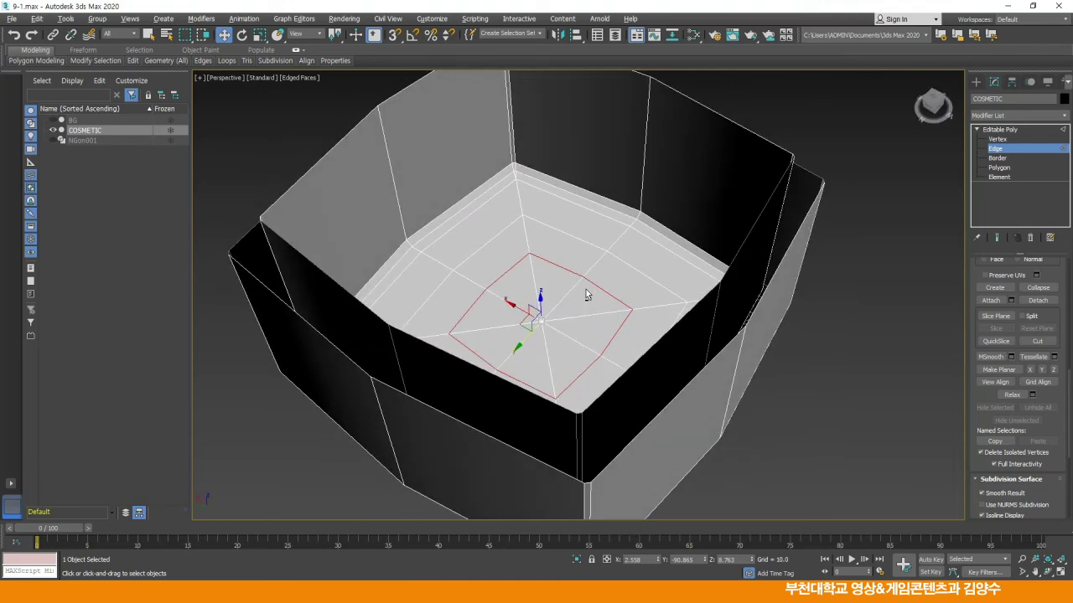
left_click_drag(542, 299, 540, 292)
key("ctrl+z")
double_click(583, 240)
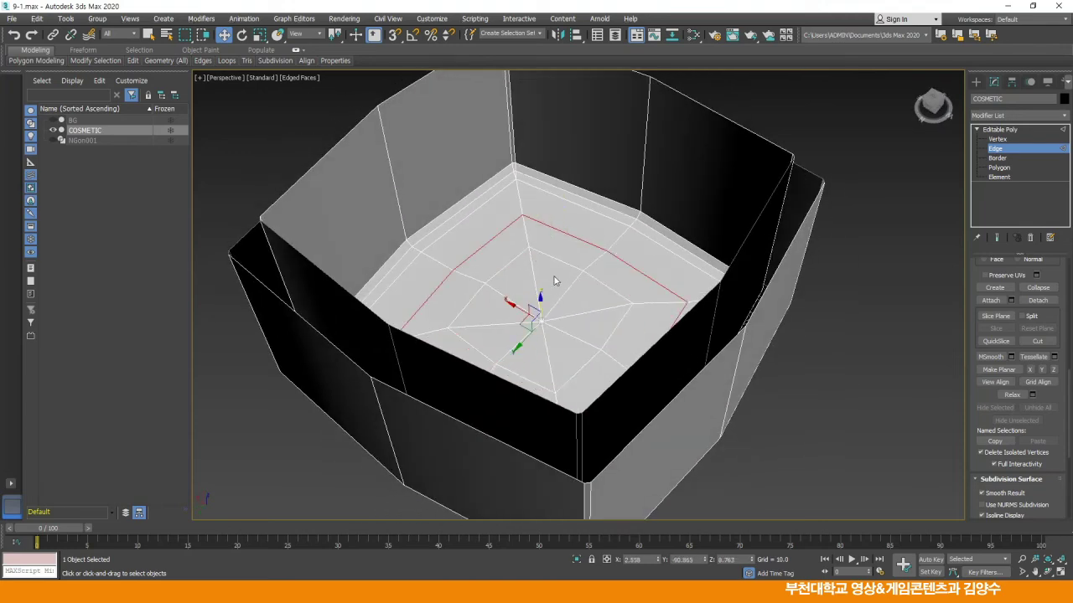
left_click_drag(542, 299, 541, 295)
left_click(828, 306)
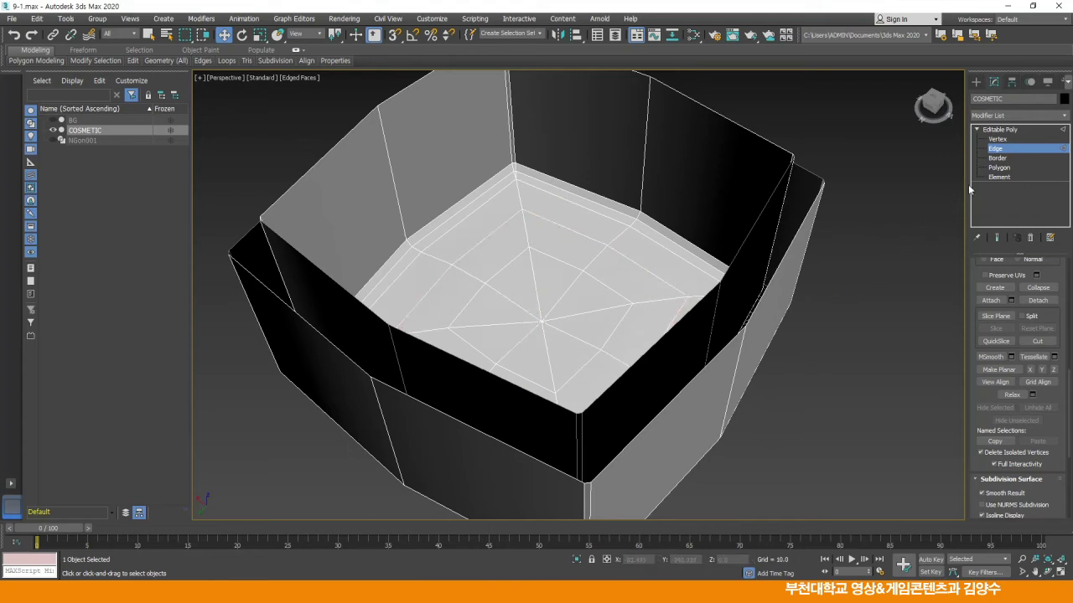
Select the centre vertex of the inner floor and raise it slightly
left_click(996, 140)
left_click(542, 319)
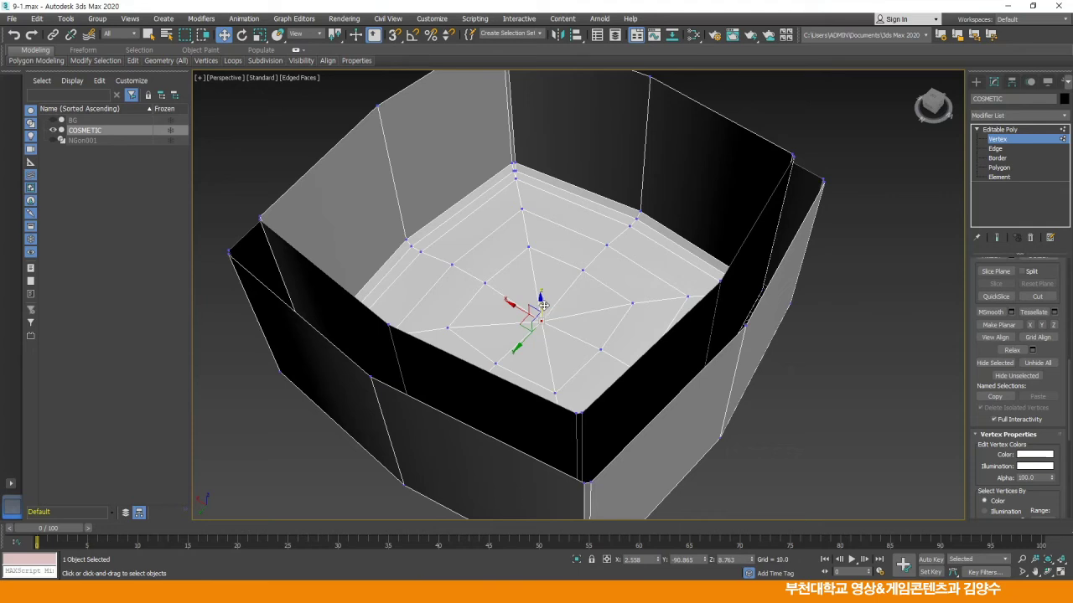
left_click(707, 353)
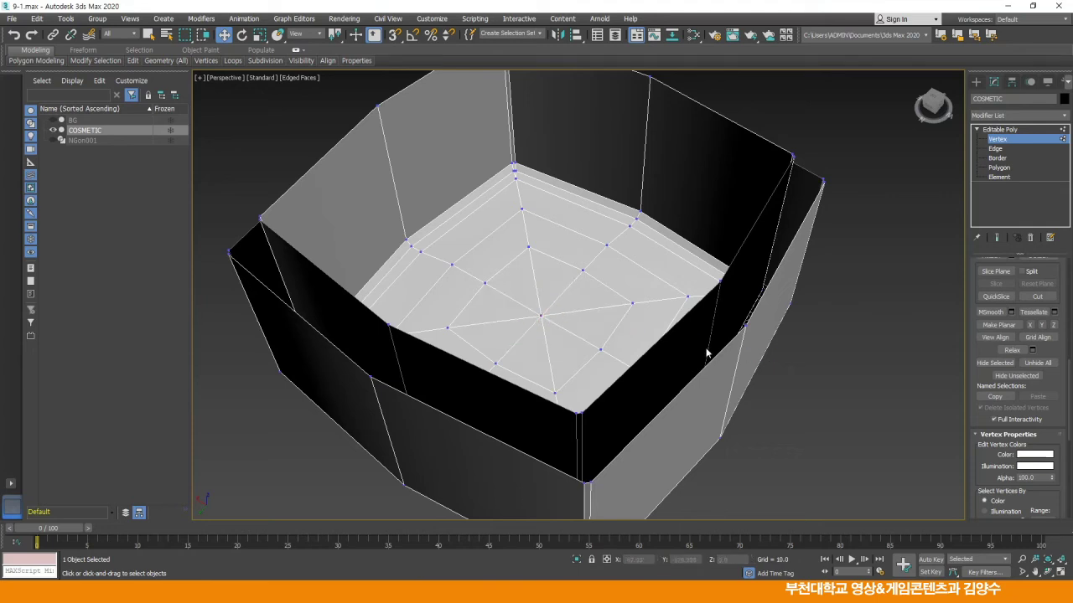
Raise the inner floor's centre vertex further in the Left view, so it peaks above the surrounding rings
key("alt+w")
key("alt+w")
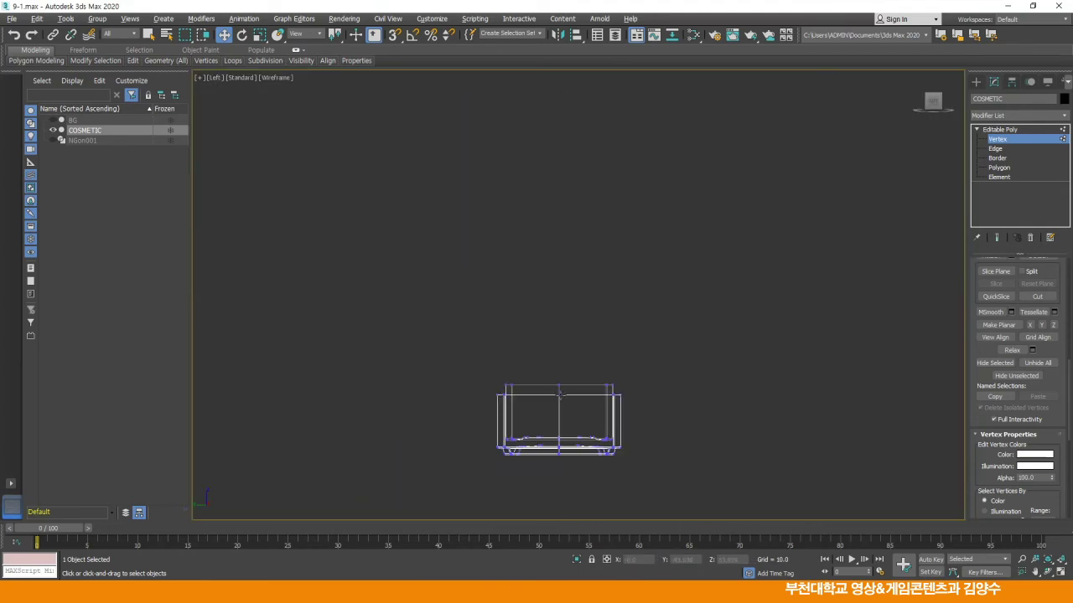
key("z")
scroll(558, 355, "up", 5)
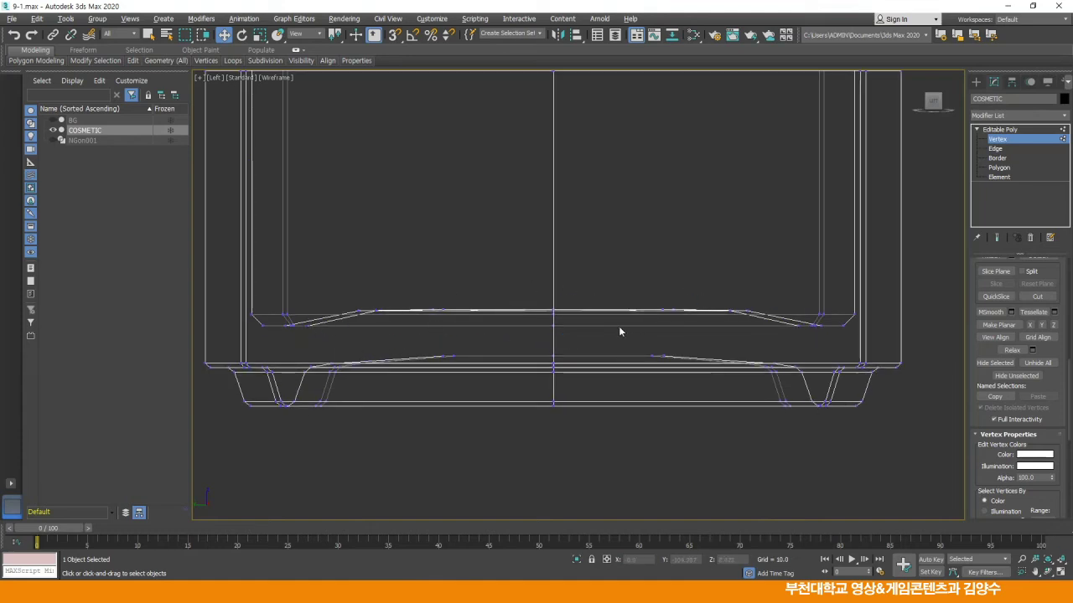
key("alt+w")
left_click(752, 417)
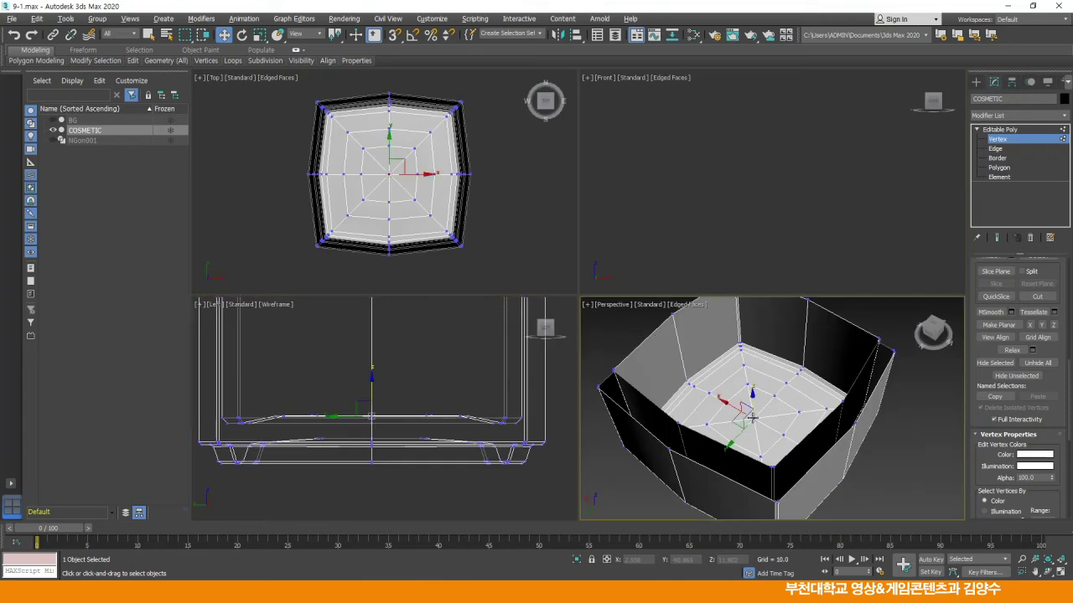
right_click(444, 396)
left_click_drag(371, 384, 371, 378)
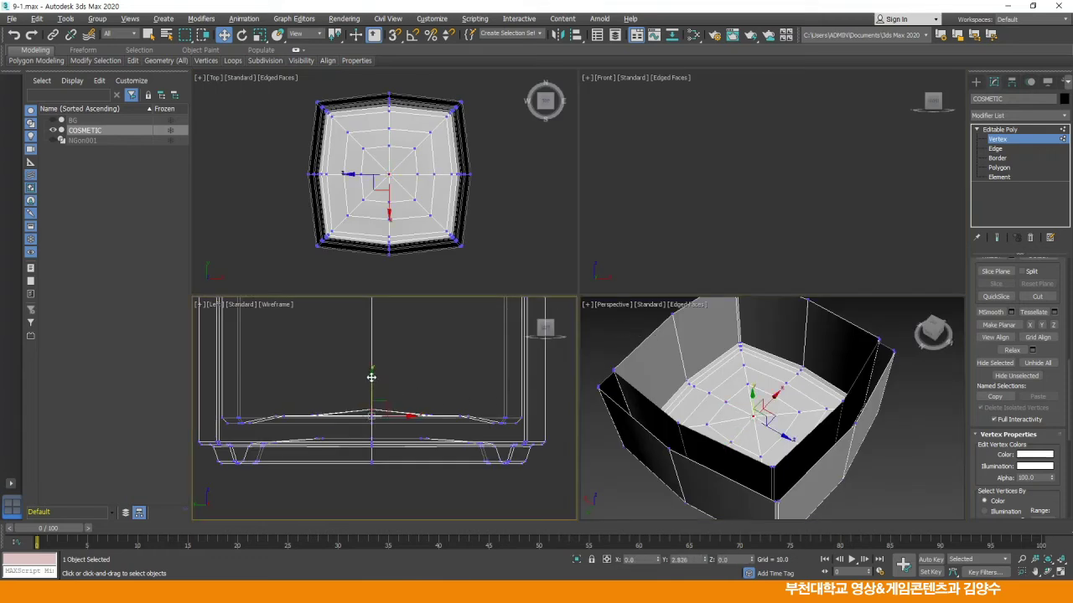
Raise the innermost edge loop of the inner floor in the Left view to round the floor profile into a dome
left_click(995, 148)
double_click(758, 387)
right_click(391, 379)
left_click_drag(372, 377, 372, 375)
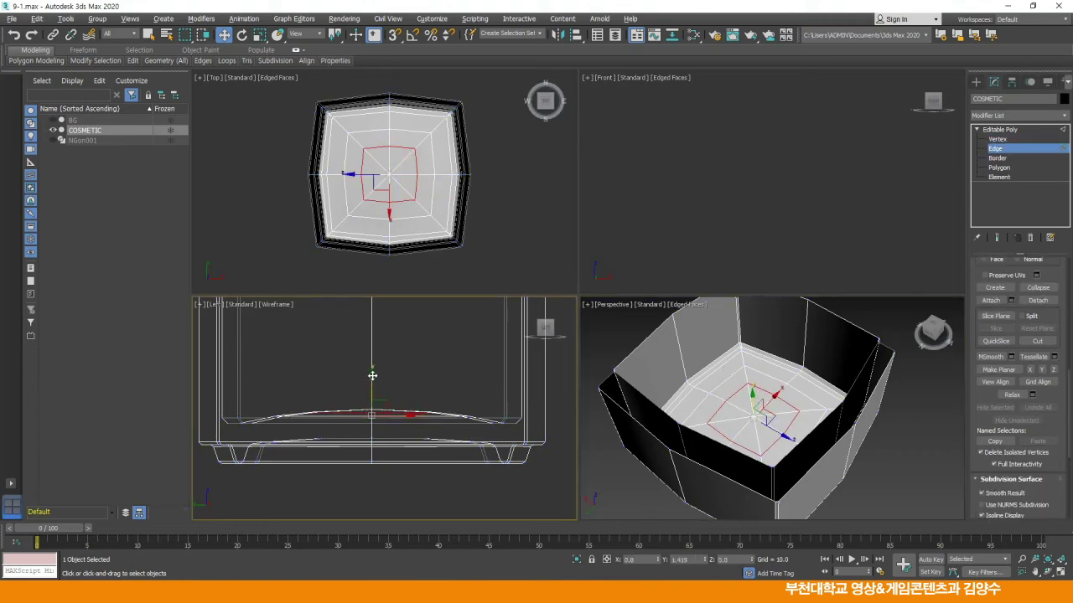
left_click(416, 380)
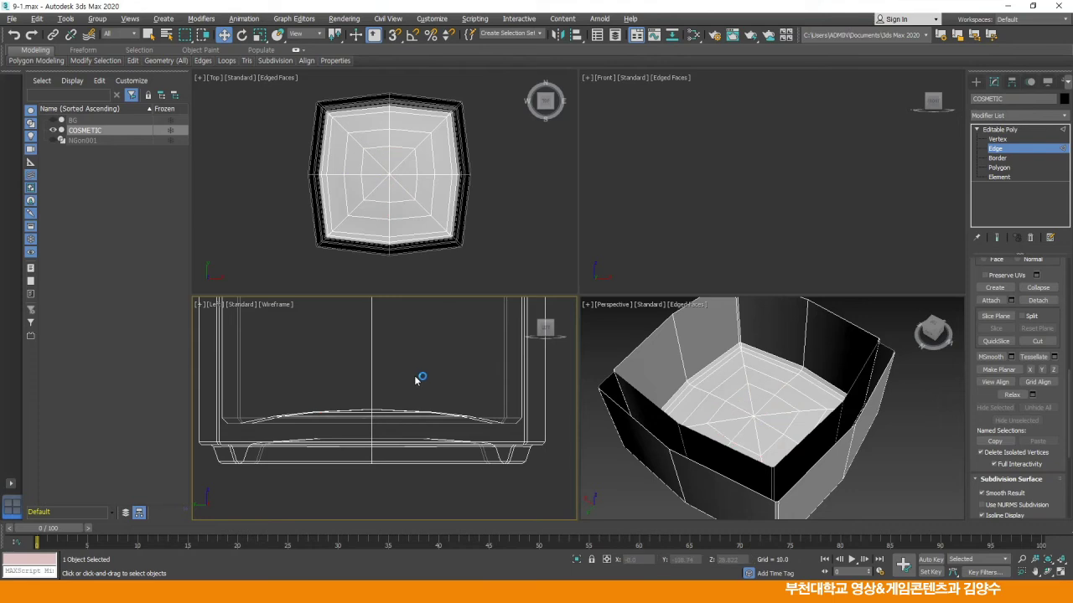
Examine the domed inner floor's profile in the Left view and the open bottle base in the Perspective view
key("alt+w")
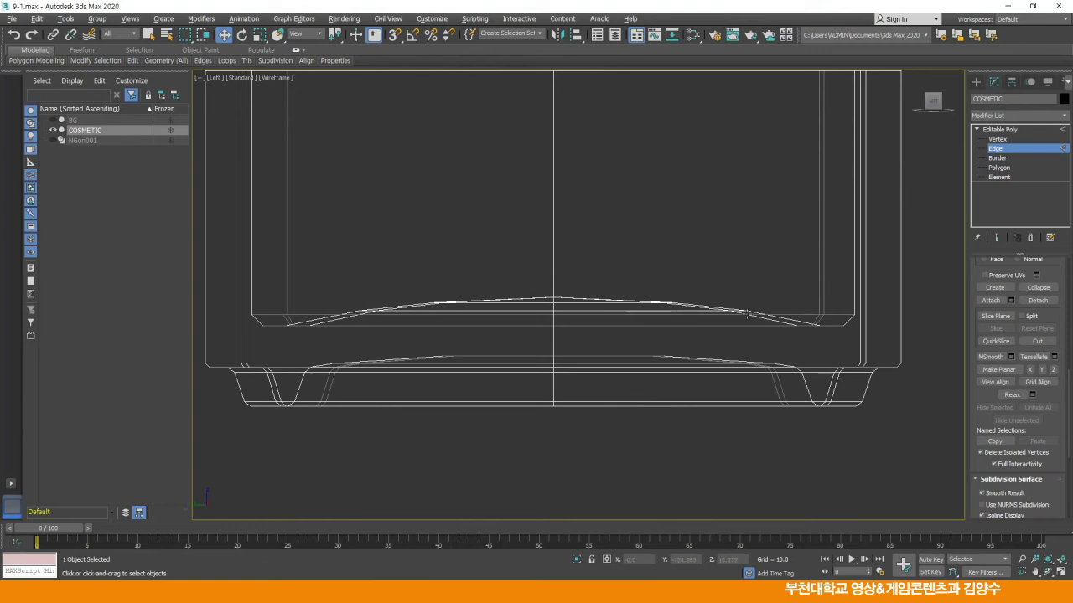
scroll(682, 227, "down", 5)
middle_click_drag(682, 227, 652, 328)
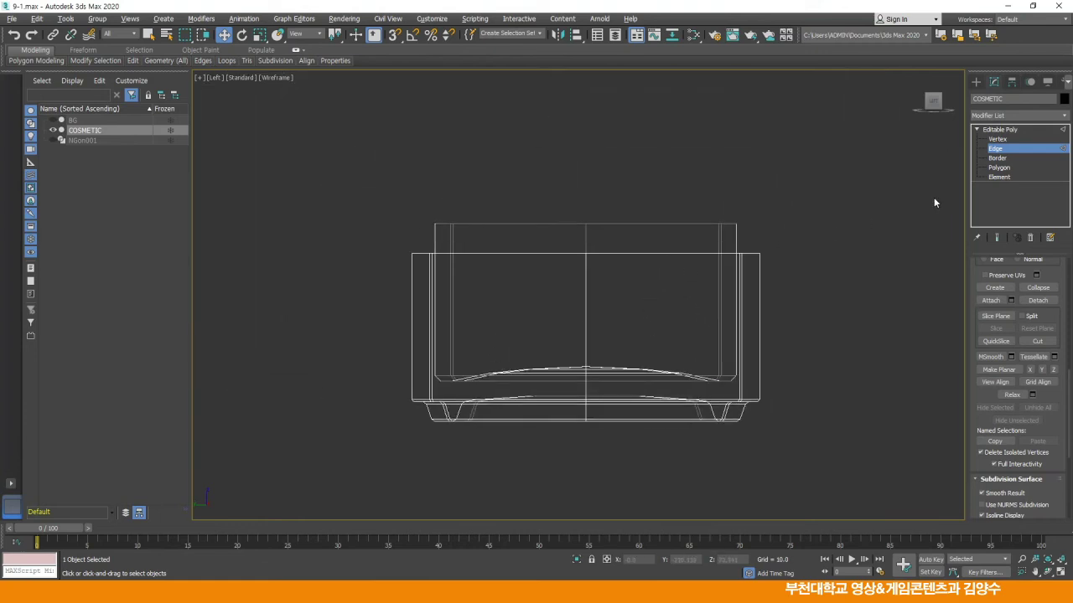
left_click(998, 130)
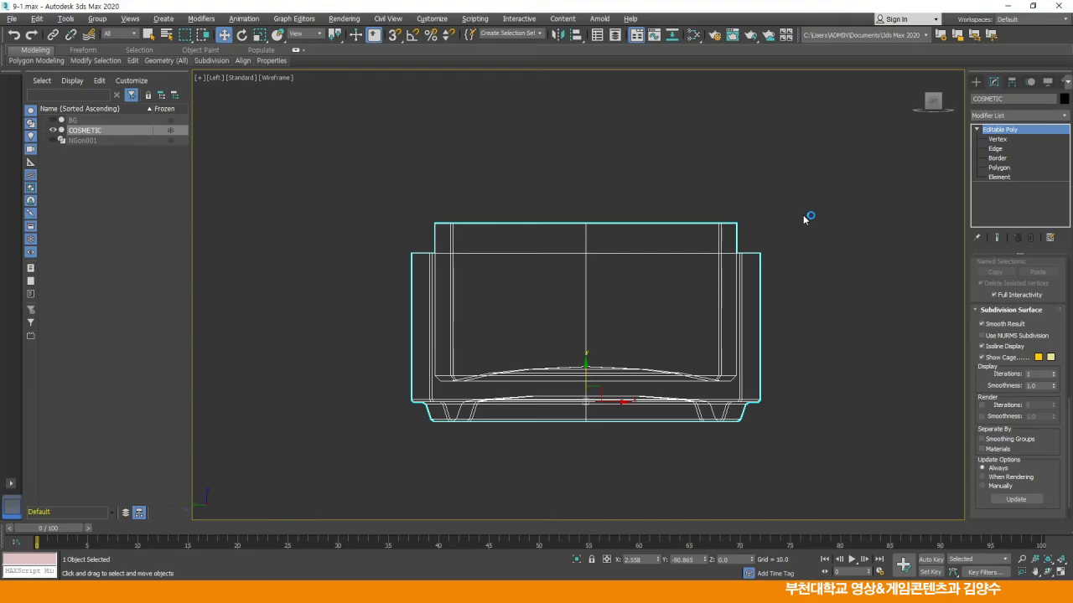
key("alt+w")
left_click(732, 355)
key("alt+w")
middle_click_drag(731, 356, 702, 294, "alt")
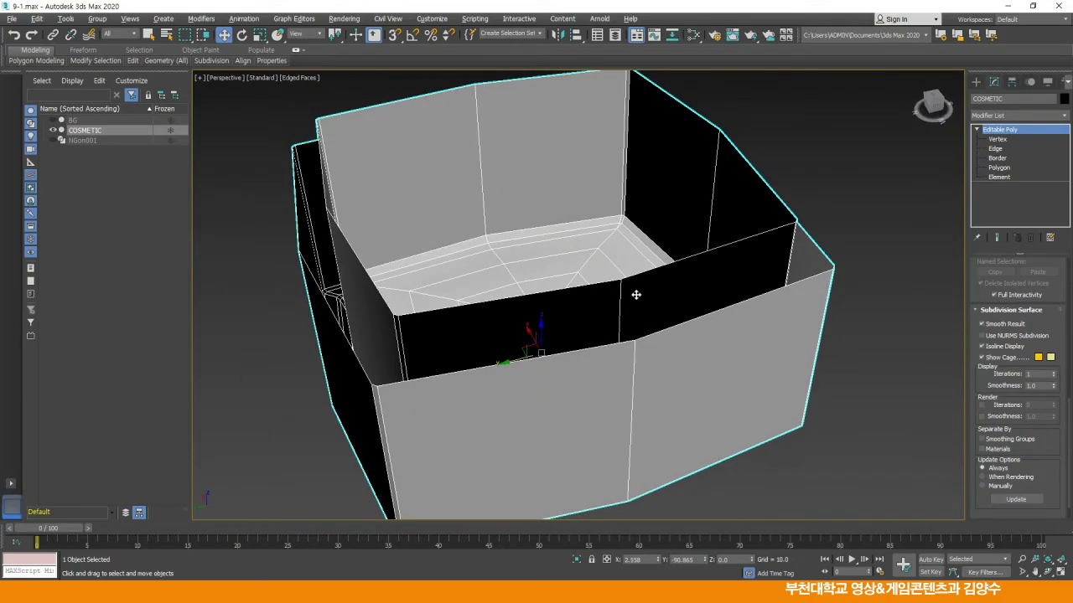
Unhide all polygons of the bottle to bring back its upper body and neck
left_click(999, 168)
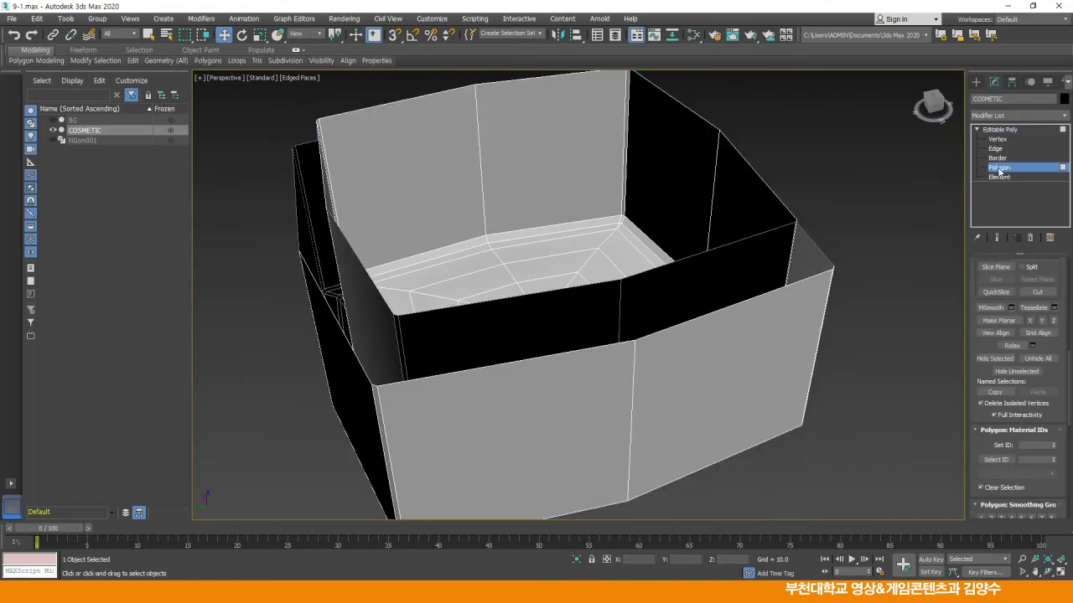
left_click(1037, 359)
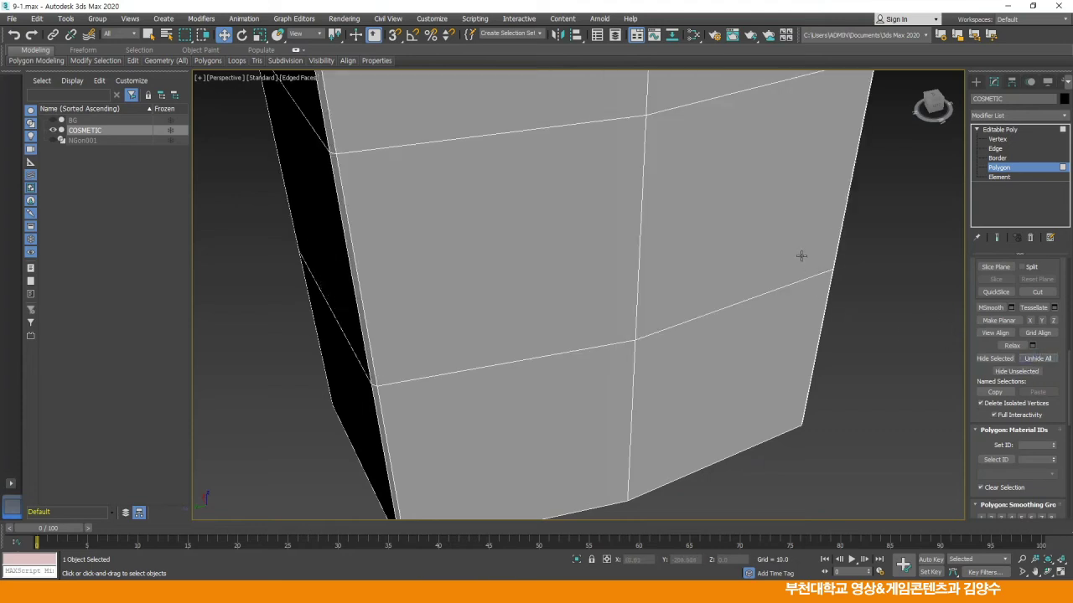
scroll(802, 263, "down", 10)
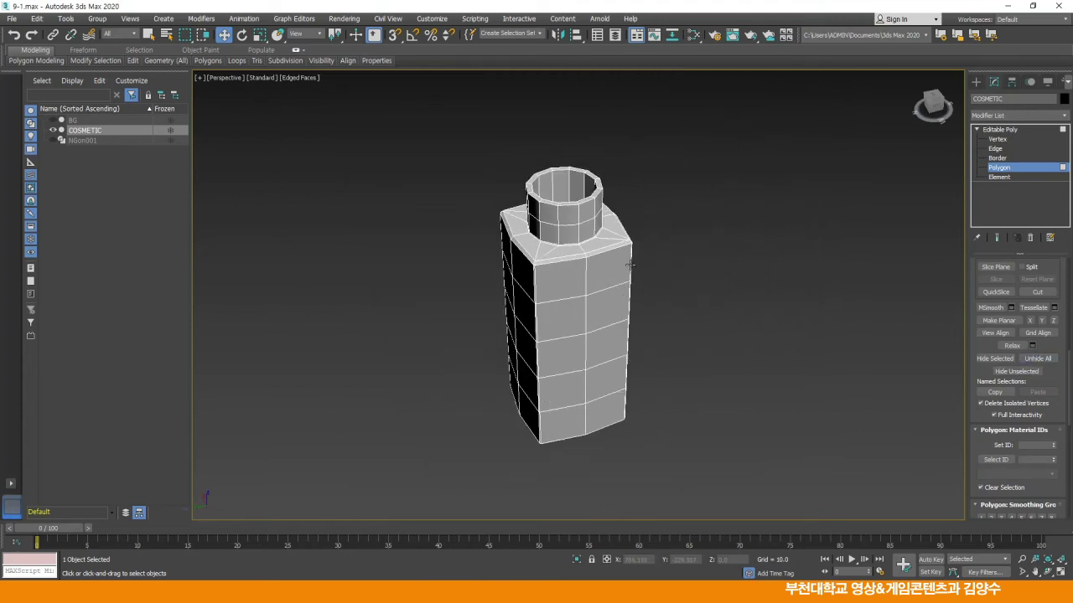
Connect the ring of vertical edges on the inner wall of the bottle's neck with one horizontal edge loop
scroll(564, 252, "up", 10)
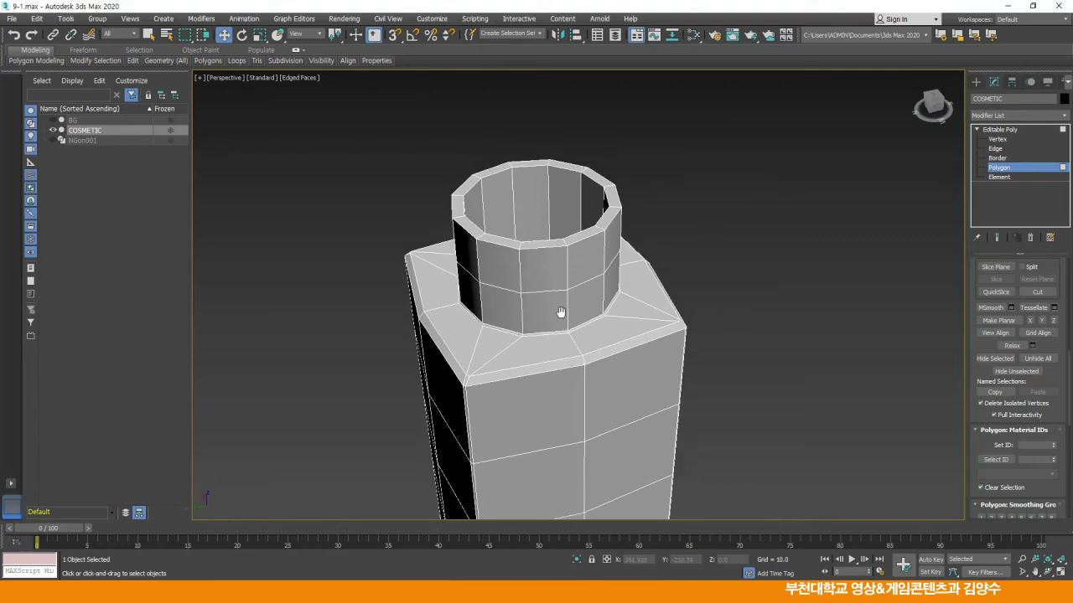
middle_click_drag(573, 283, 587, 304)
mouse_move(645, 251)
middle_mouse_down("alt")
mouse_move(637, 249)
mouse_move(648, 250)
middle_mouse_up("alt")
left_click(996, 149)
left_click(475, 247)
scroll(976, 289, "up", 8)
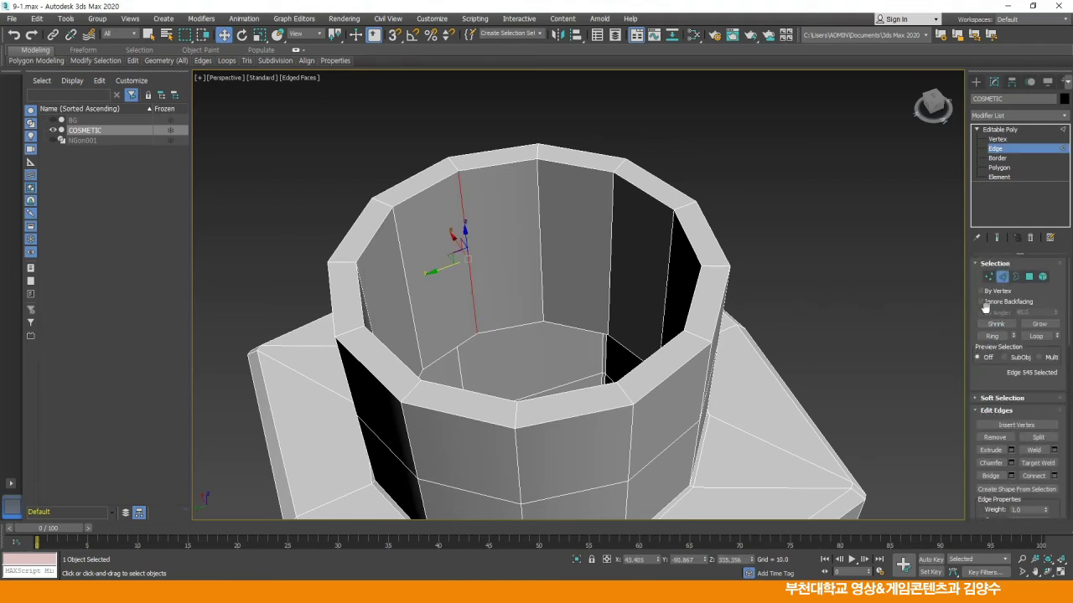
left_click(992, 335)
right_click(802, 221)
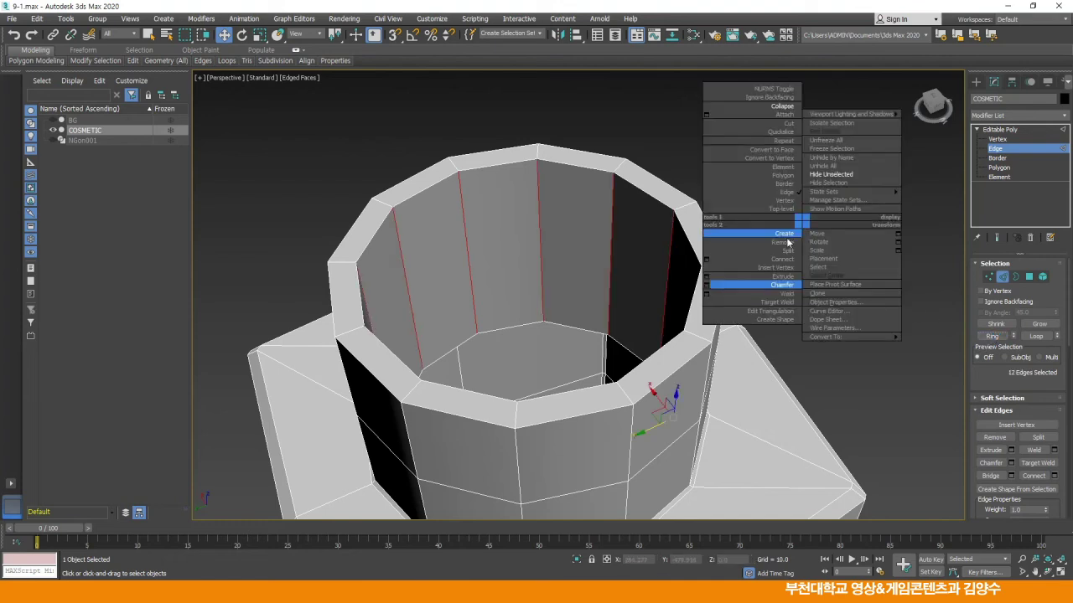
left_click(782, 260)
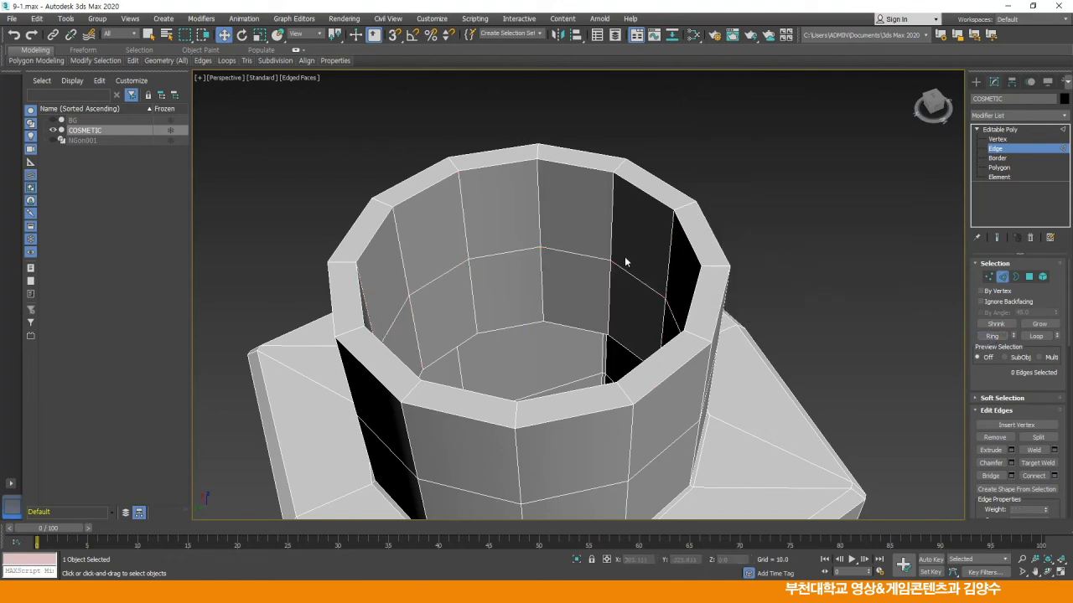
Chamfer the inner and outer edge loops of the neck's rim by 1.0 with one segment
left_click(586, 151)
left_click(1036, 335)
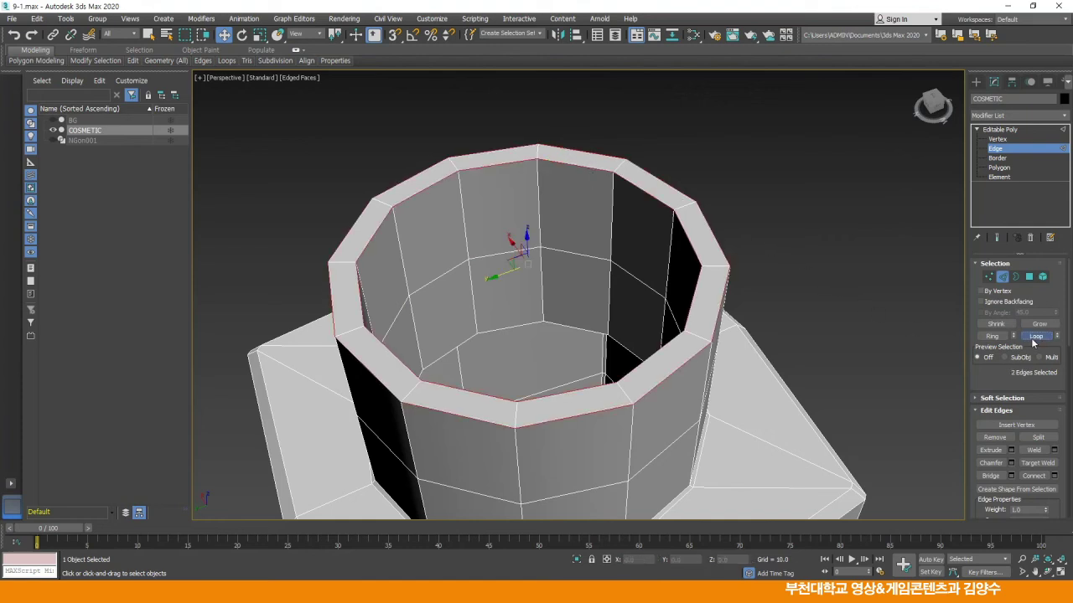
right_click(801, 223)
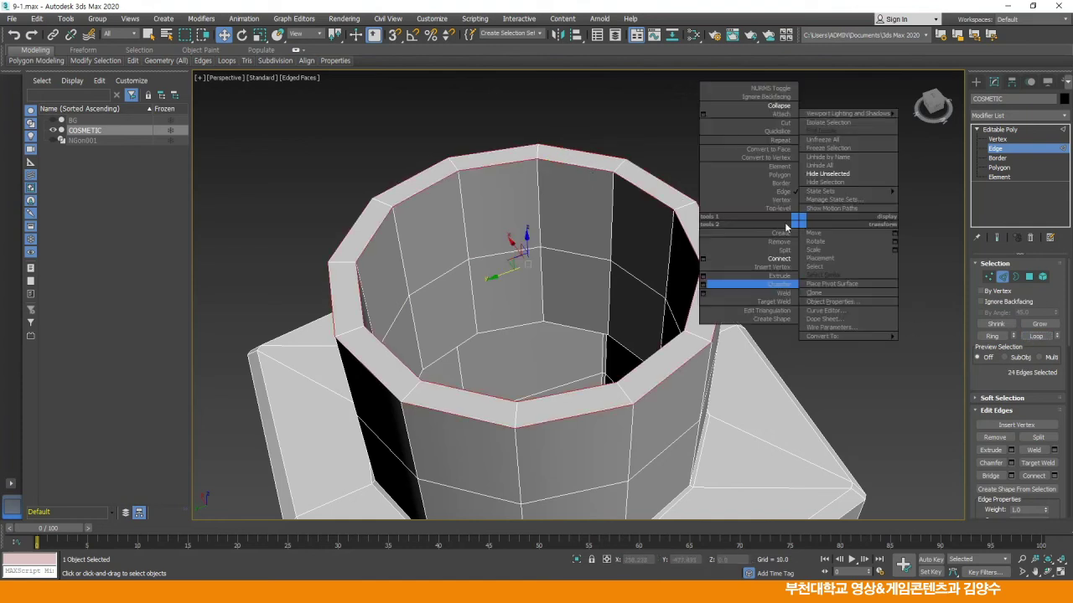
left_click(706, 284)
left_click_drag(586, 318, 587, 335)
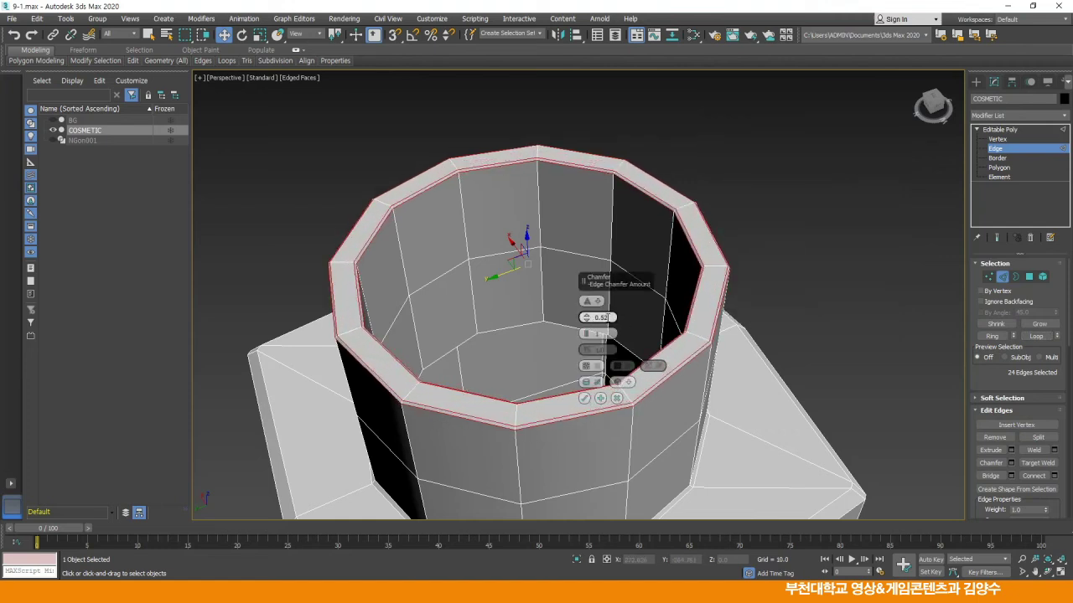
key("Return")
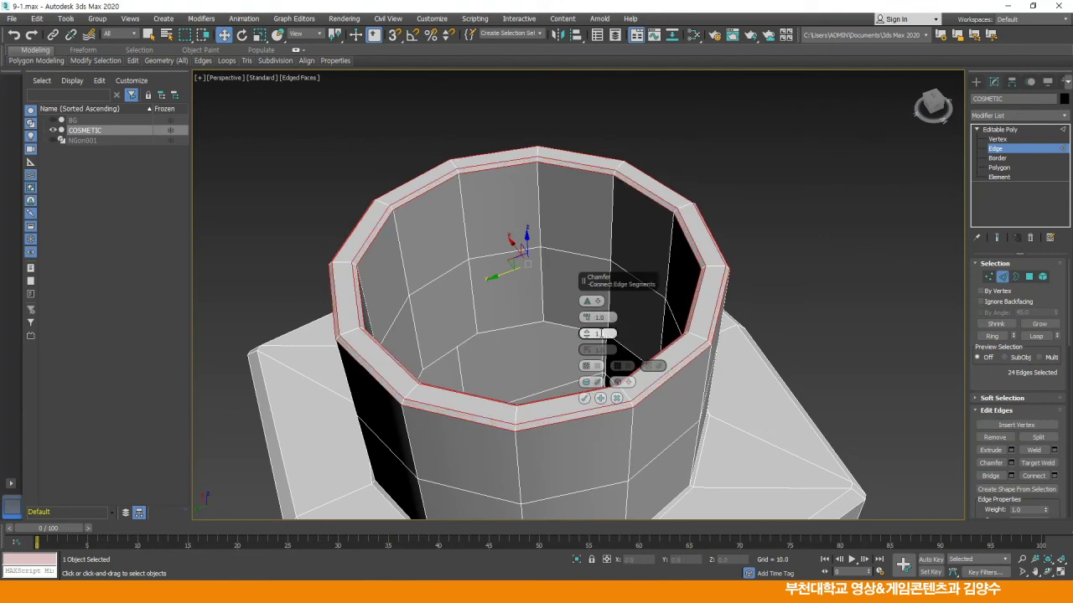
left_click(585, 400)
left_click(825, 332)
Chamfer the edge loop at the bottom of the neck's inner wall by 1.0 with one segment
middle_click_drag(718, 354, 543, 288)
scroll(710, 338, "down", 3)
left_click(558, 277)
middle_click_drag(573, 306, 606, 302, "alt")
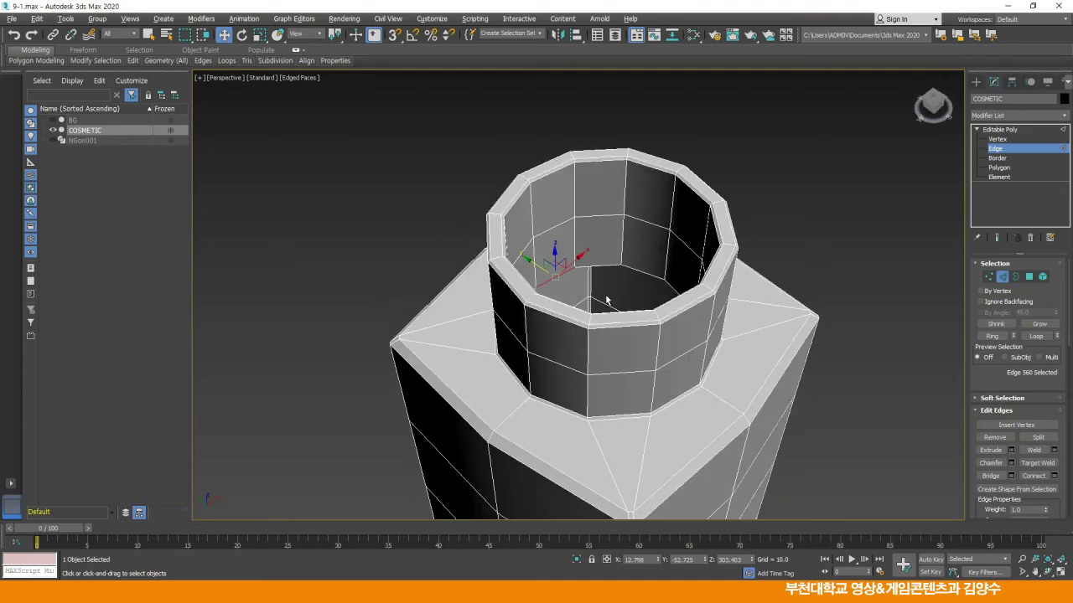
left_click(1036, 336)
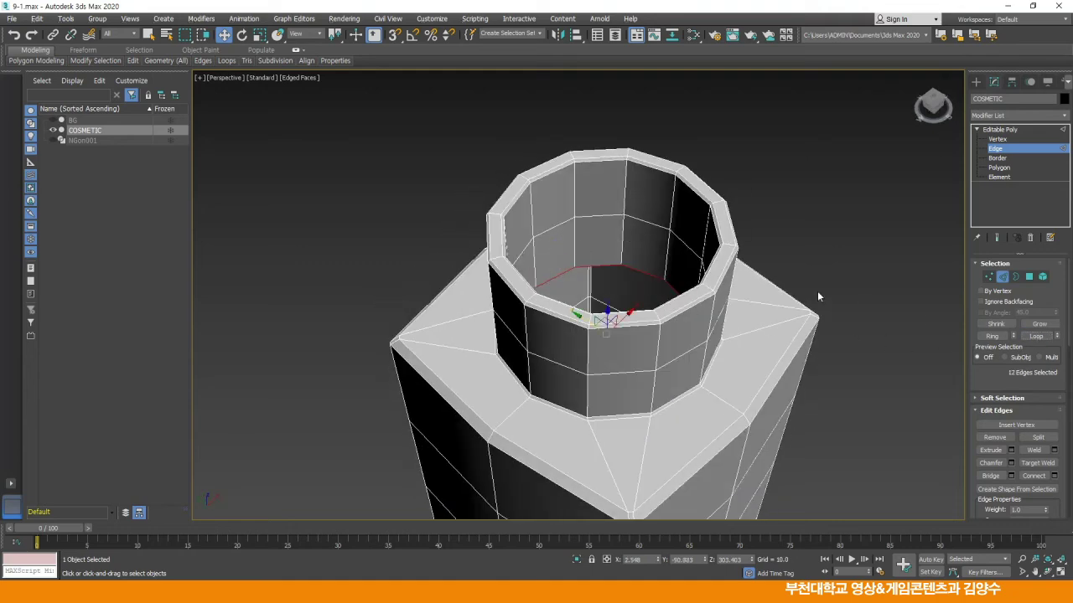
right_click(793, 232)
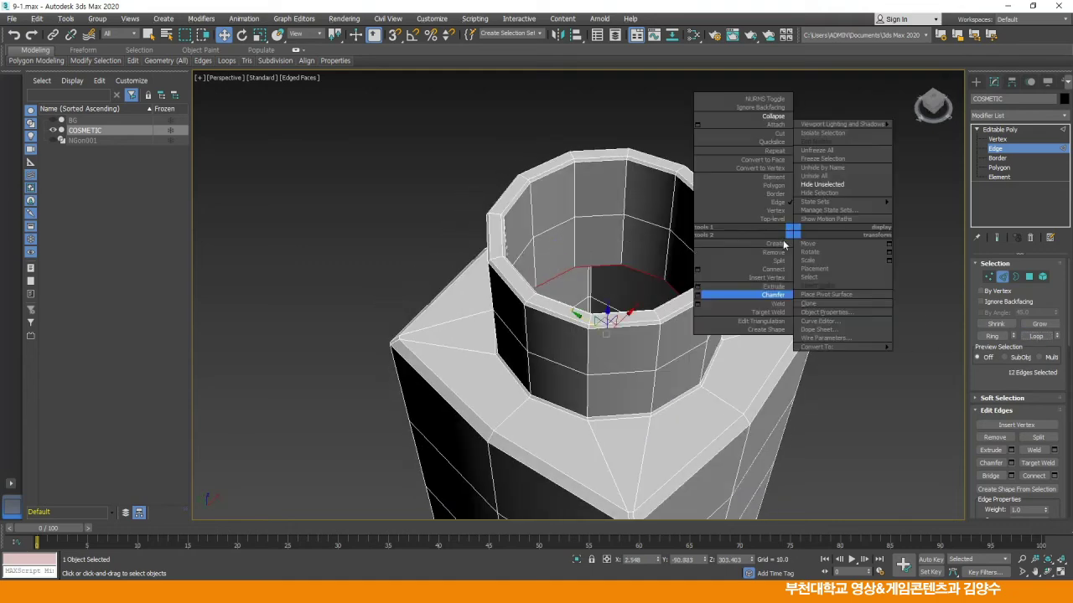
left_click(699, 295)
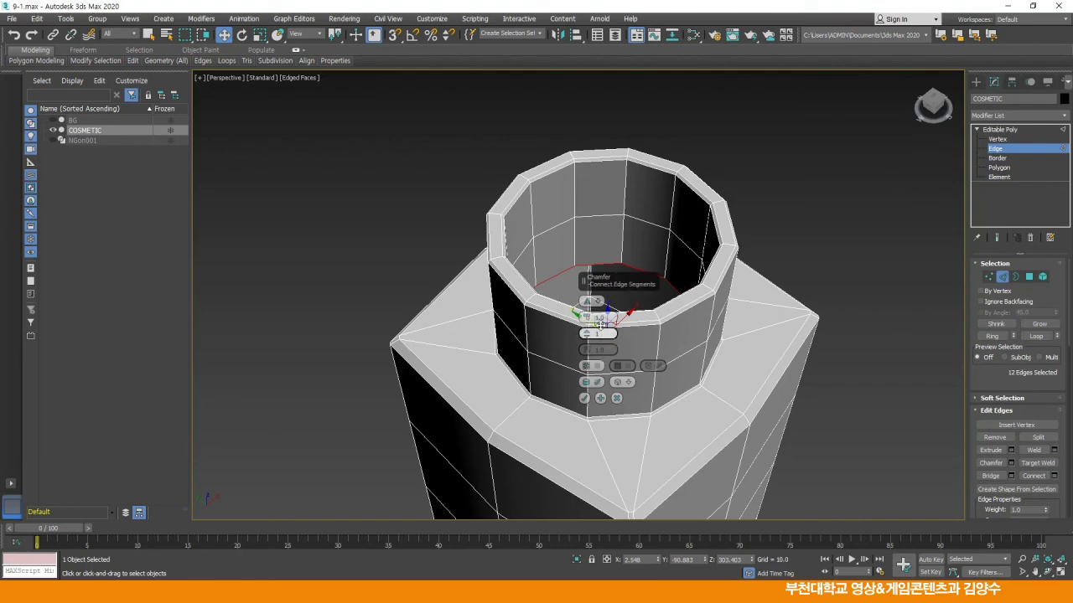
left_click(584, 398)
mouse_move(591, 290)
middle_mouse_down("alt")
mouse_move(588, 271)
mouse_move(591, 284)
middle_mouse_up("alt")
left_click(799, 268)
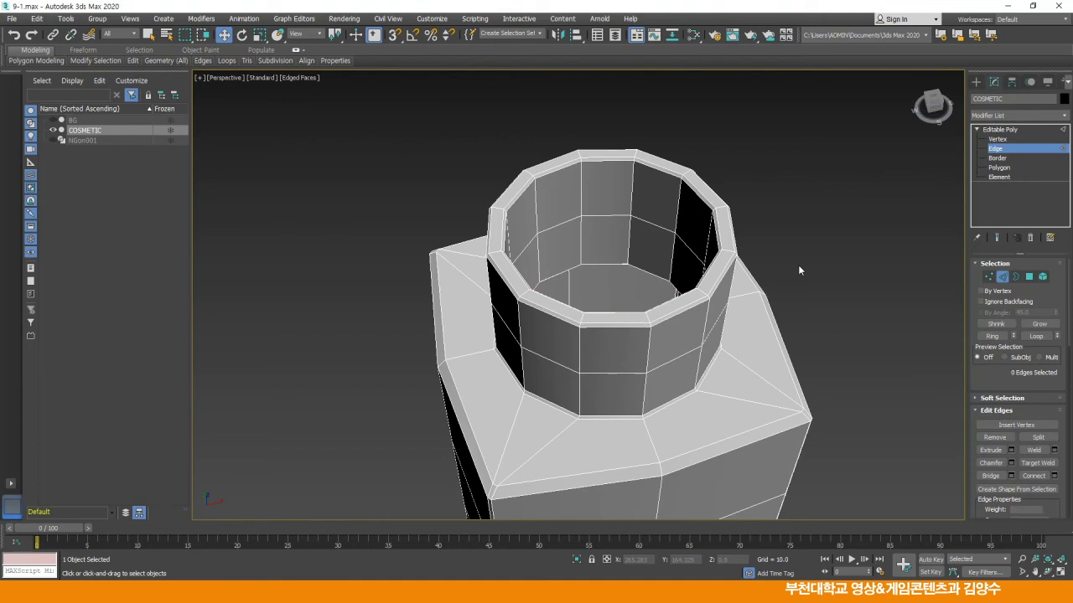
Apply a MeshSmooth modifier to the whole bottle and set its subdivision iterations to 2
left_click(1000, 130)
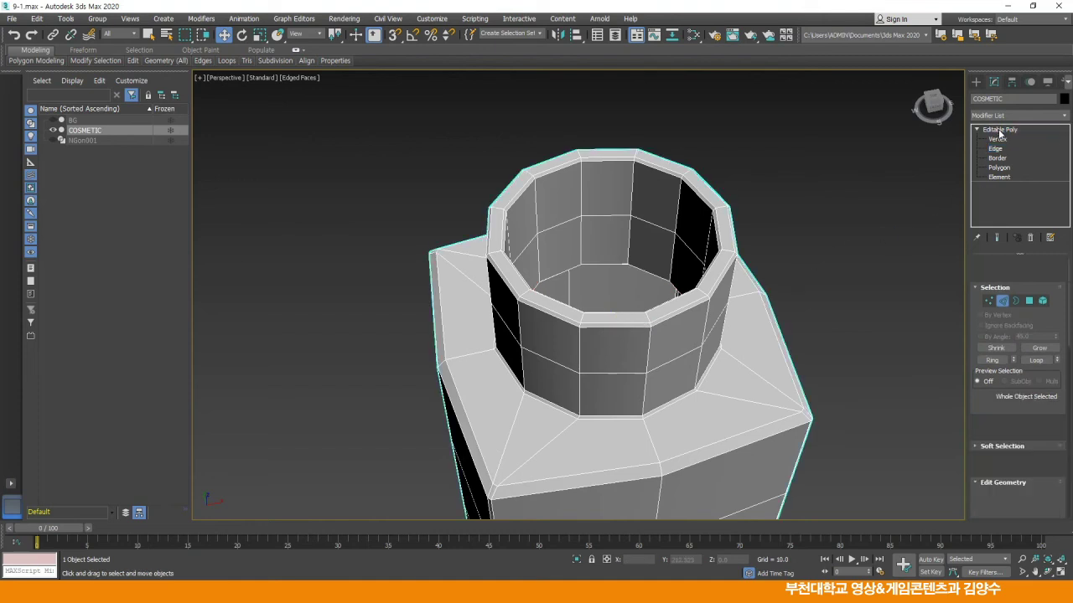
left_click(1065, 116)
scroll(1035, 308, "down", 5)
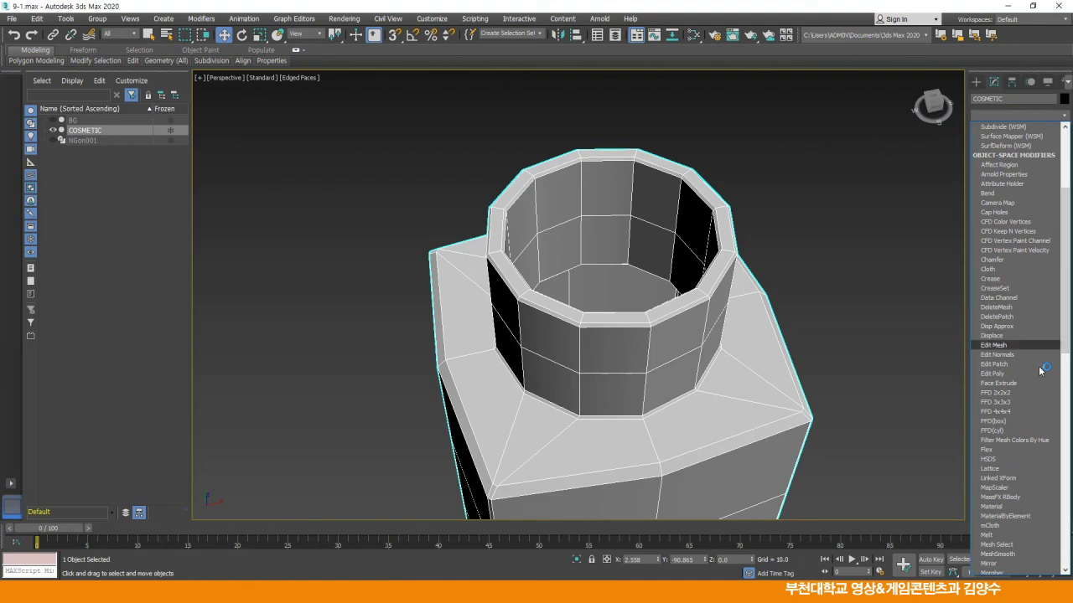
left_click(1011, 554)
middle_click_drag(660, 334, 637, 268, "alt")
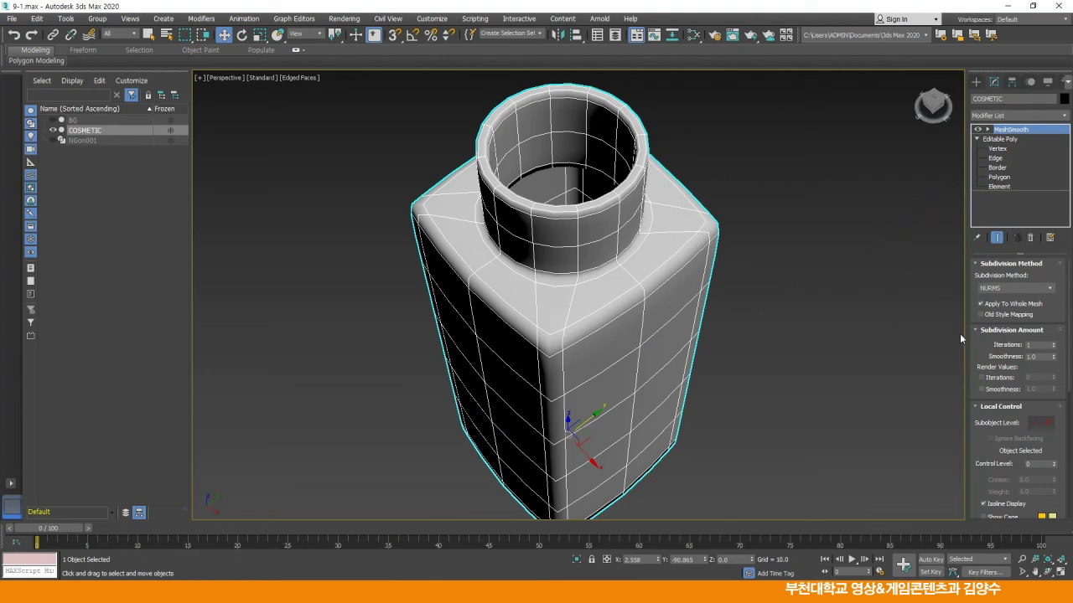
left_click(1053, 344)
middle_click_drag(756, 336, 656, 327)
scroll(738, 333, "down", 3)
scroll(711, 329, "up", 3)
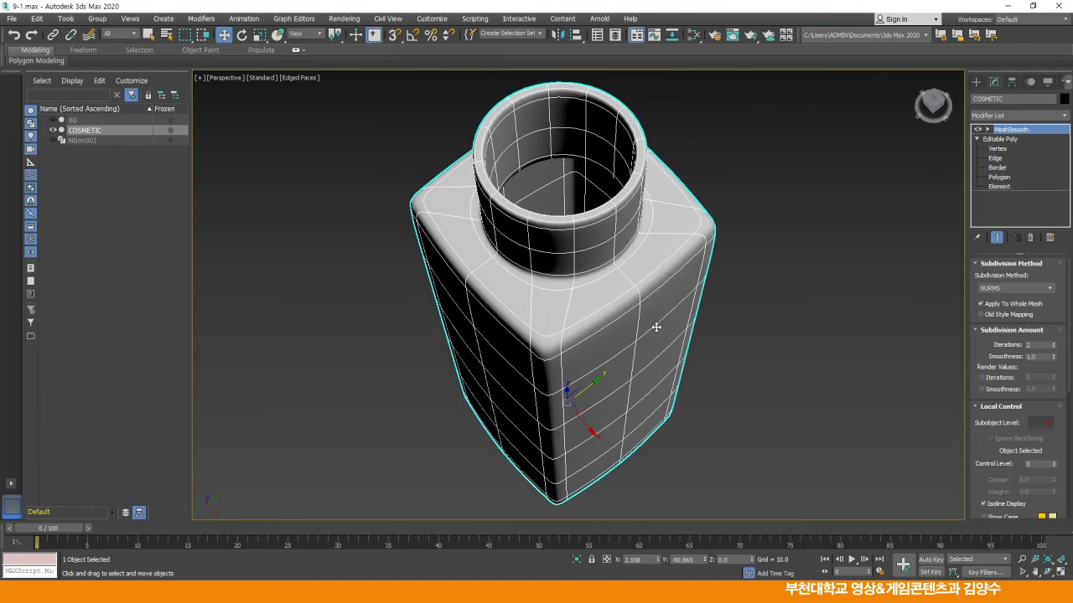
Deselect the bottle, frame it in the four viewports and display the Left view shaded with edged faces
key("alt+w")
left_click(607, 210)
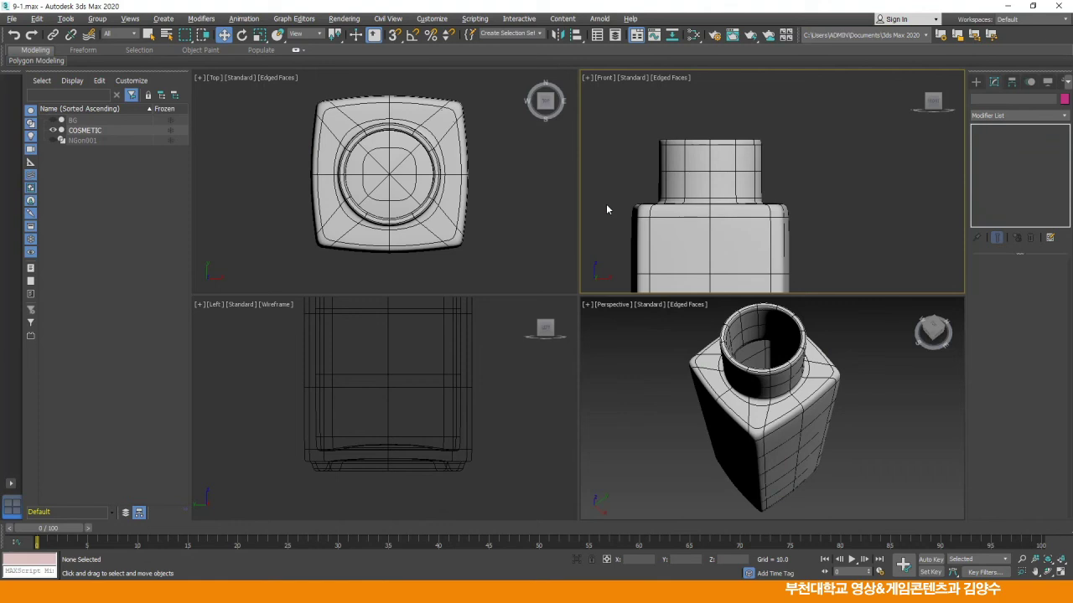
key("z")
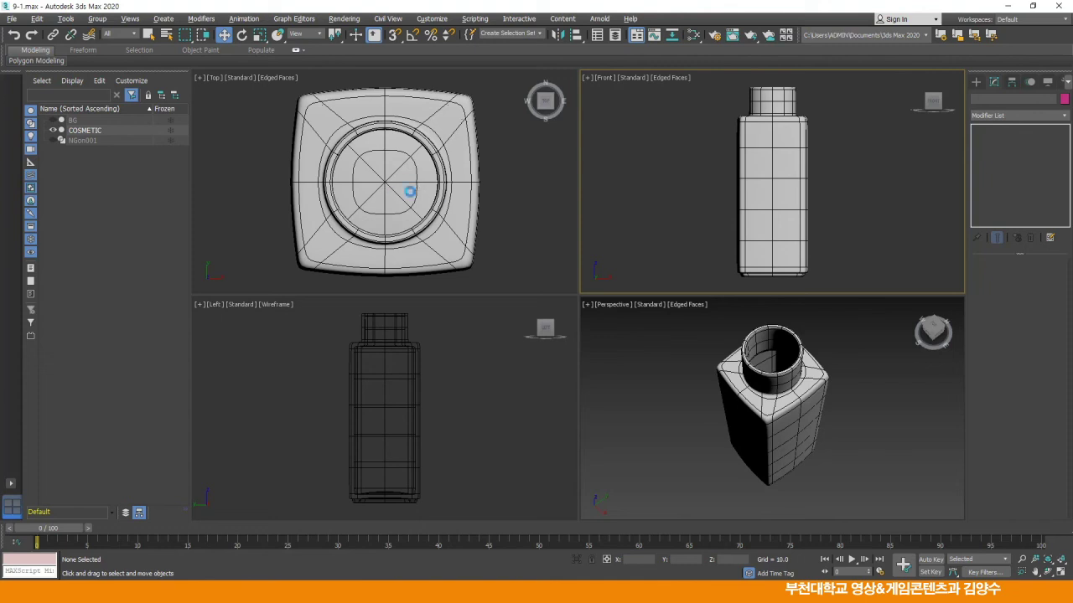
left_click(455, 392)
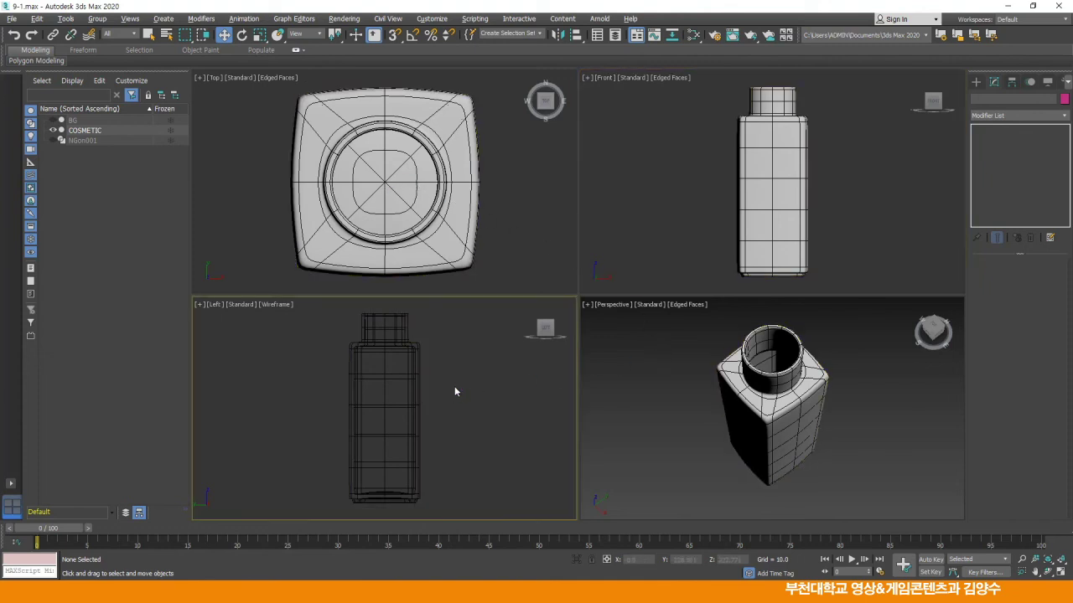
key("F3")
middle_click_drag(753, 420, 748, 422)
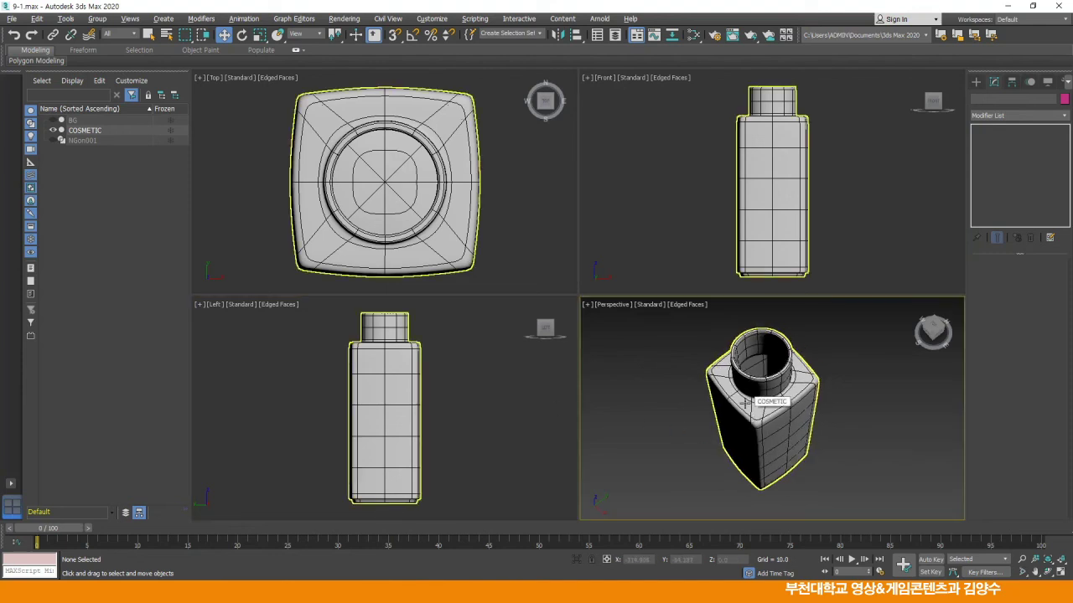
Test-render the smoothed bottle in the maximized Perspective view from above, looking into the open neck
key("alt+w")
scroll(644, 321, "up", 2)
middle_click_drag(644, 321, 656, 343, "alt")
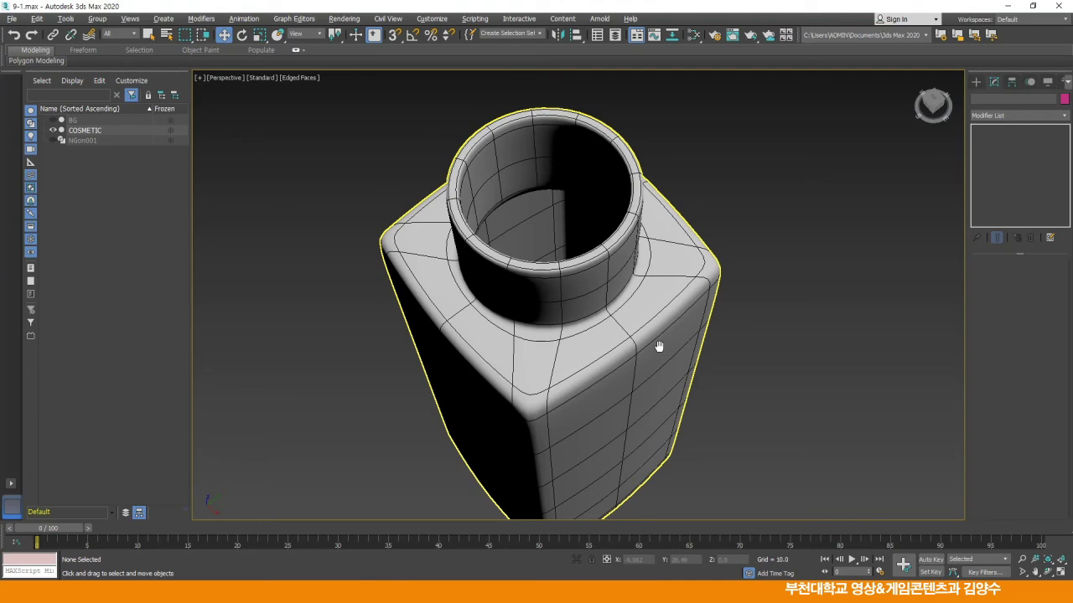
key("F10")
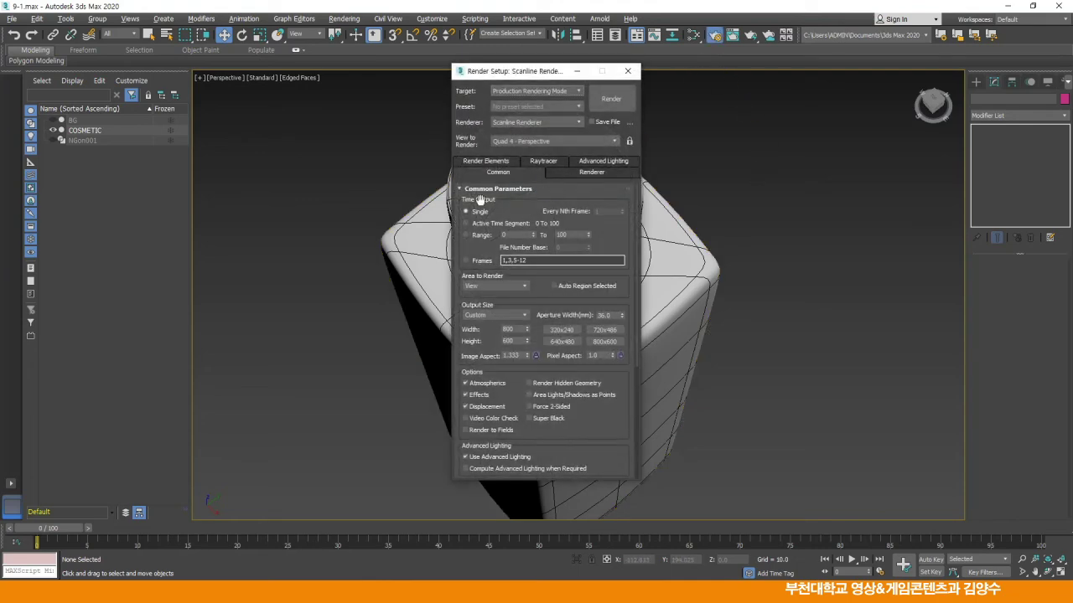
left_click(611, 99)
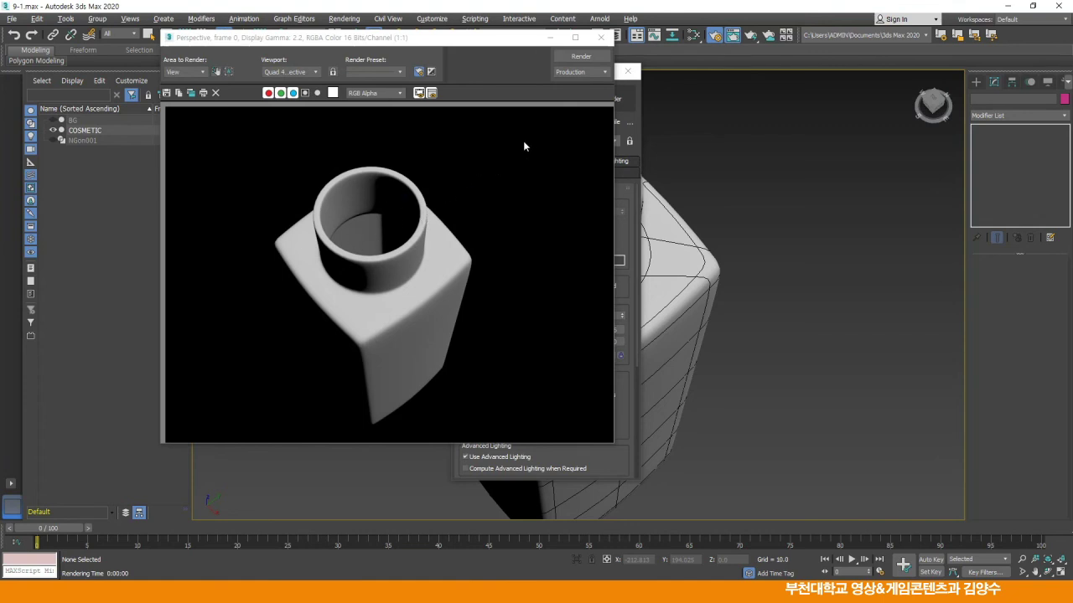
left_click(600, 37)
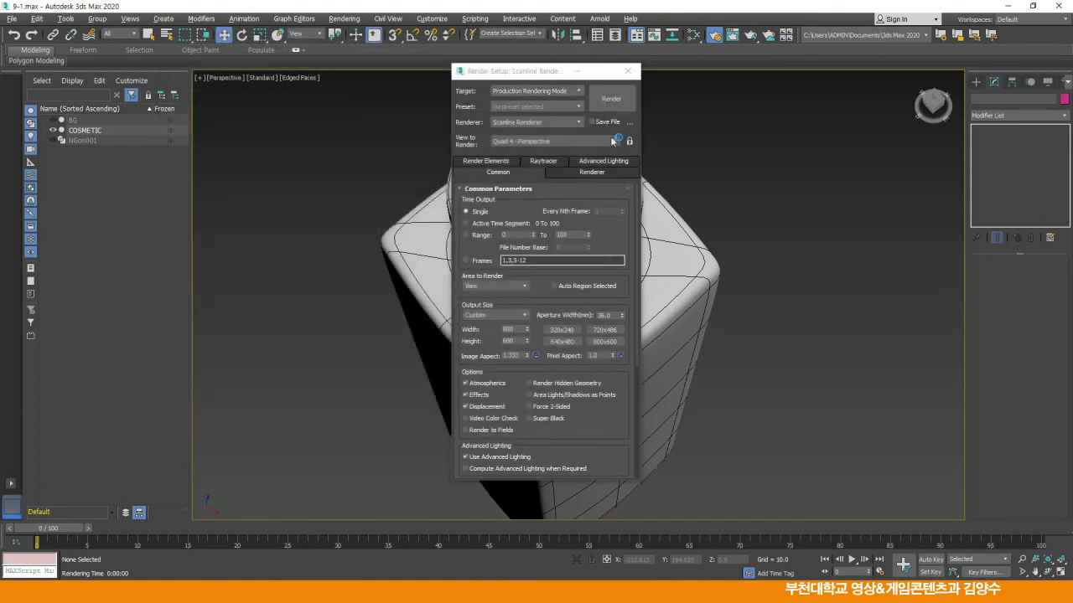
left_click(630, 72)
Test-render the Perspective view from below to check the bottle's recessed base
mouse_move(587, 173)
middle_mouse_down("alt")
mouse_move(574, 232)
mouse_move(558, 182)
mouse_move(598, 175)
middle_mouse_up("alt")
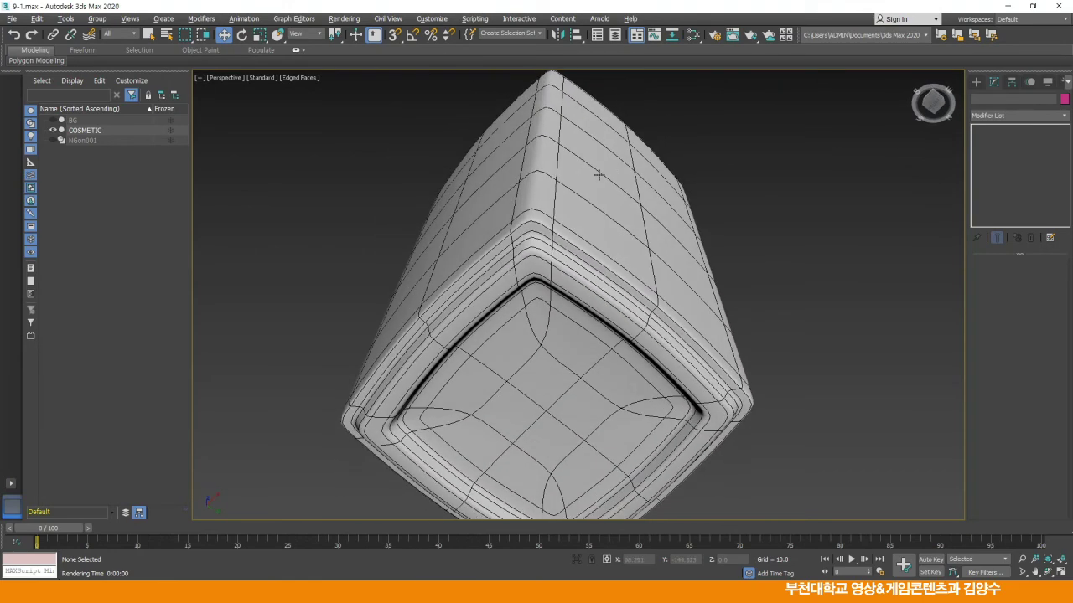
middle_click_drag(588, 228, 600, 219, "alt")
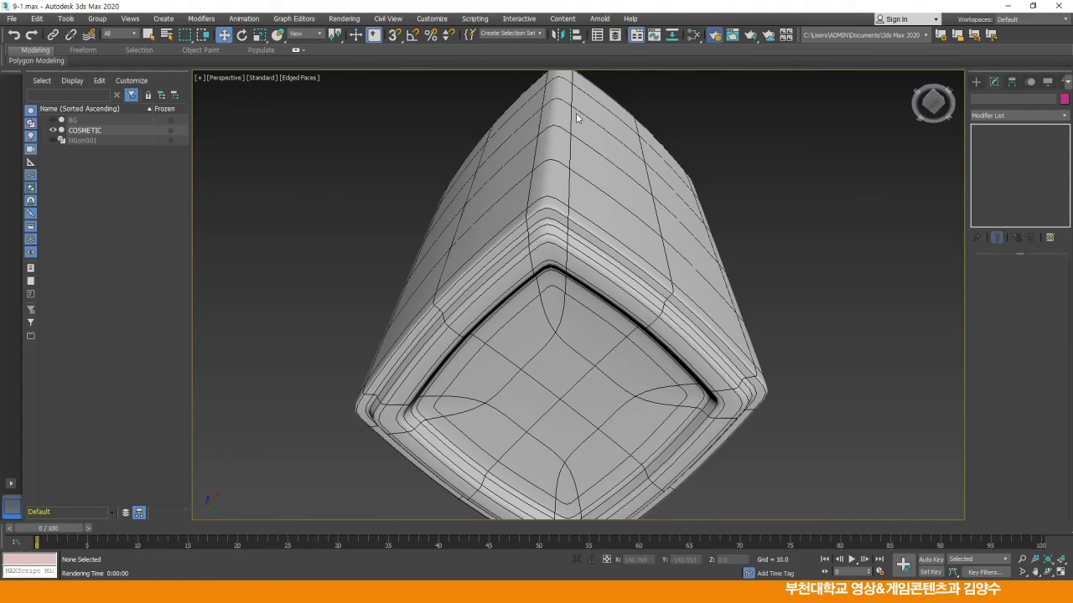
key("F10")
left_click(611, 99)
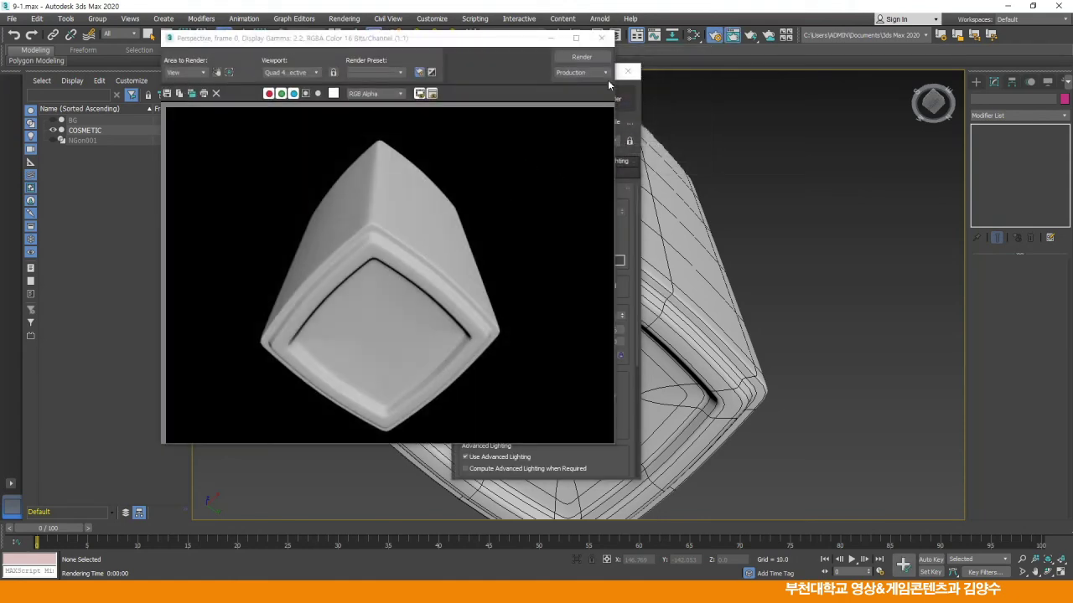
left_click(602, 38)
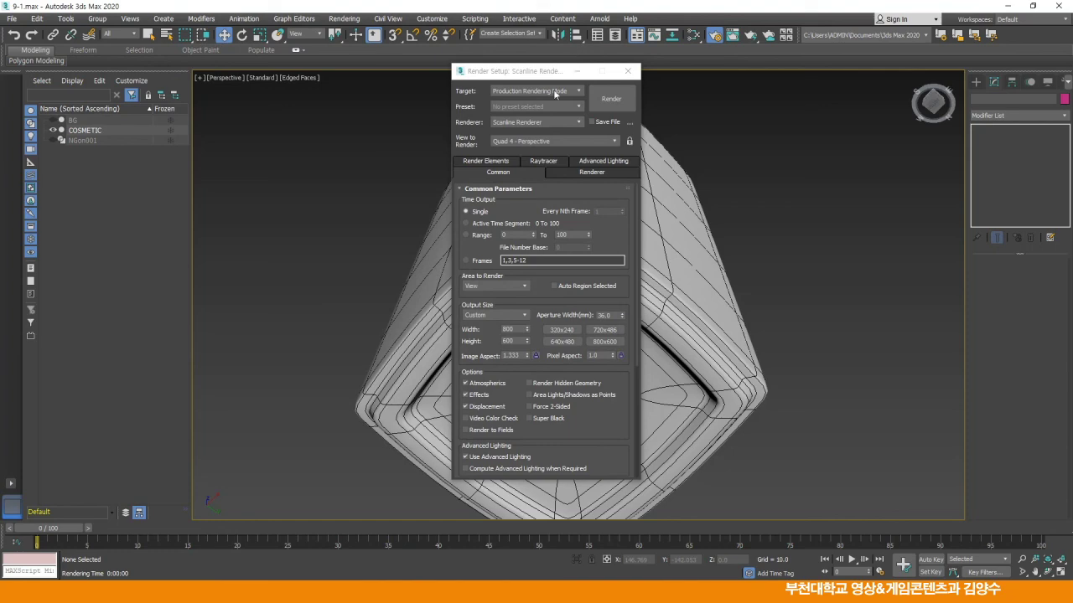
left_click(628, 72)
Test-render the Perspective view of the bottle's front corner and body sides from slightly above
middle_click_drag(627, 163, 623, 212, "alt")
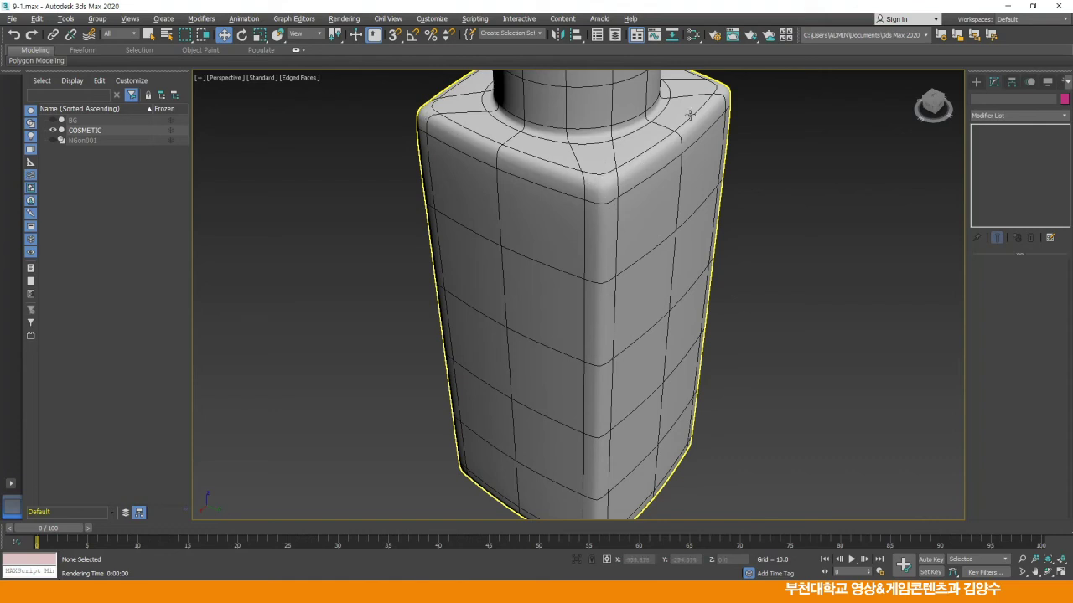
key("F10")
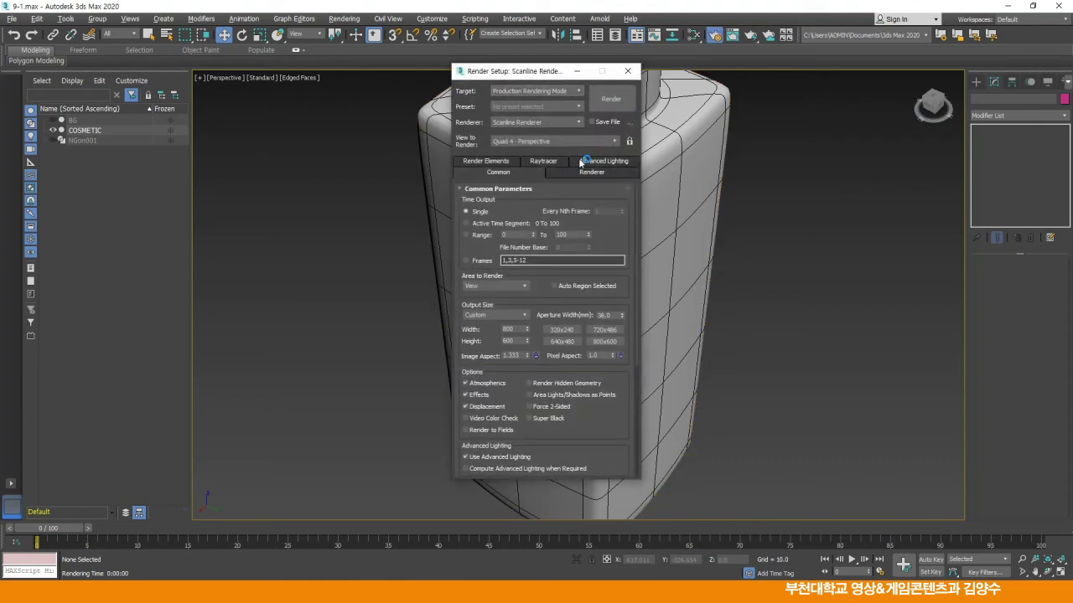
left_click(611, 99)
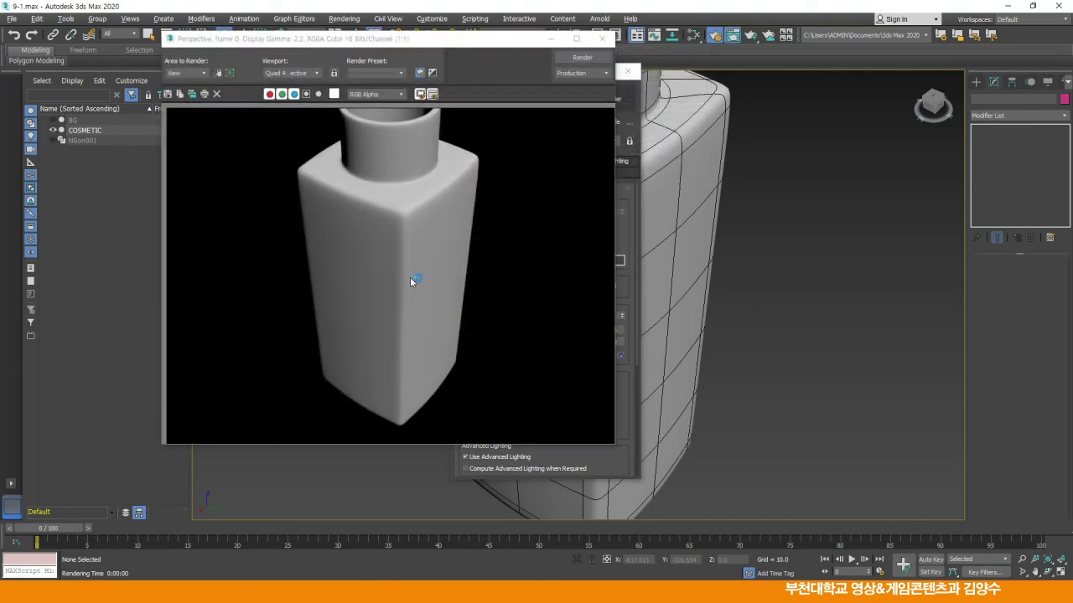
left_click(601, 39)
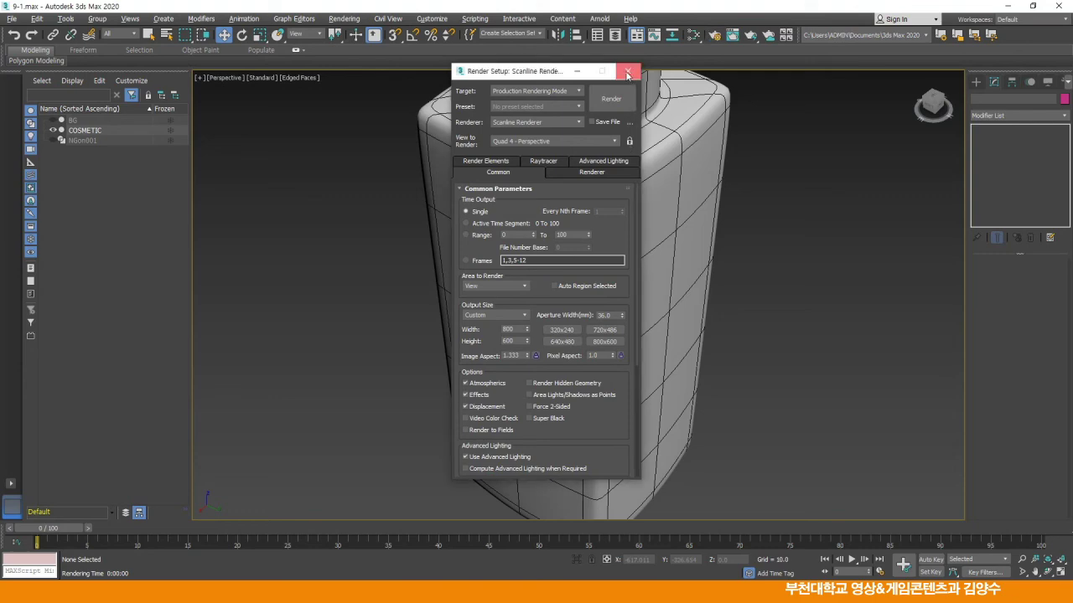
left_click(628, 70)
Test-render a Perspective close-up of the bottle's shoulder corner and the base of its neck
scroll(587, 235, "up", 8)
middle_click_drag(586, 232, 641, 308)
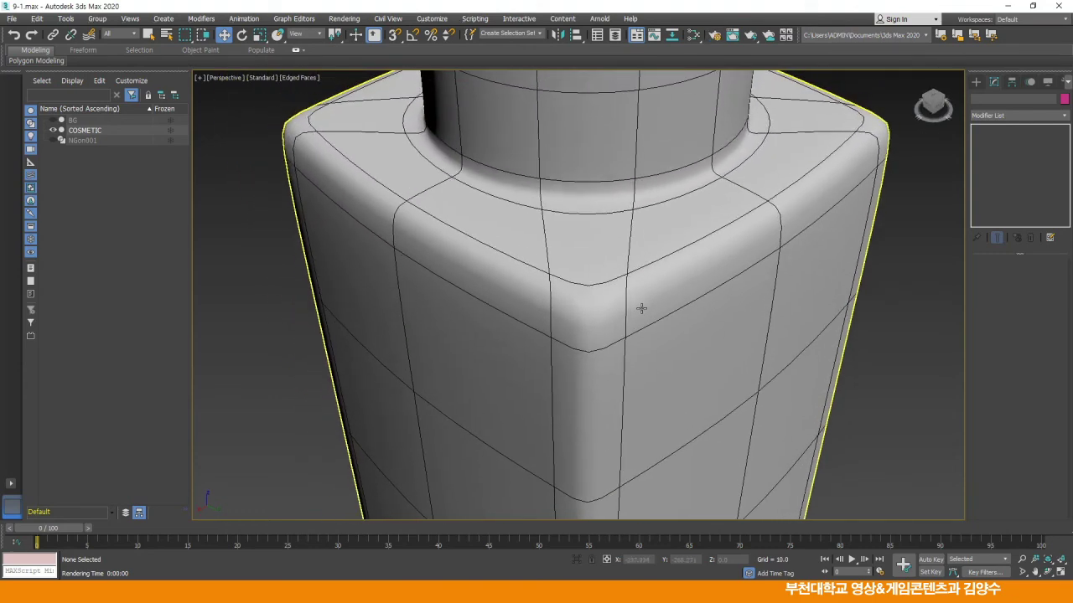
left_click(712, 35)
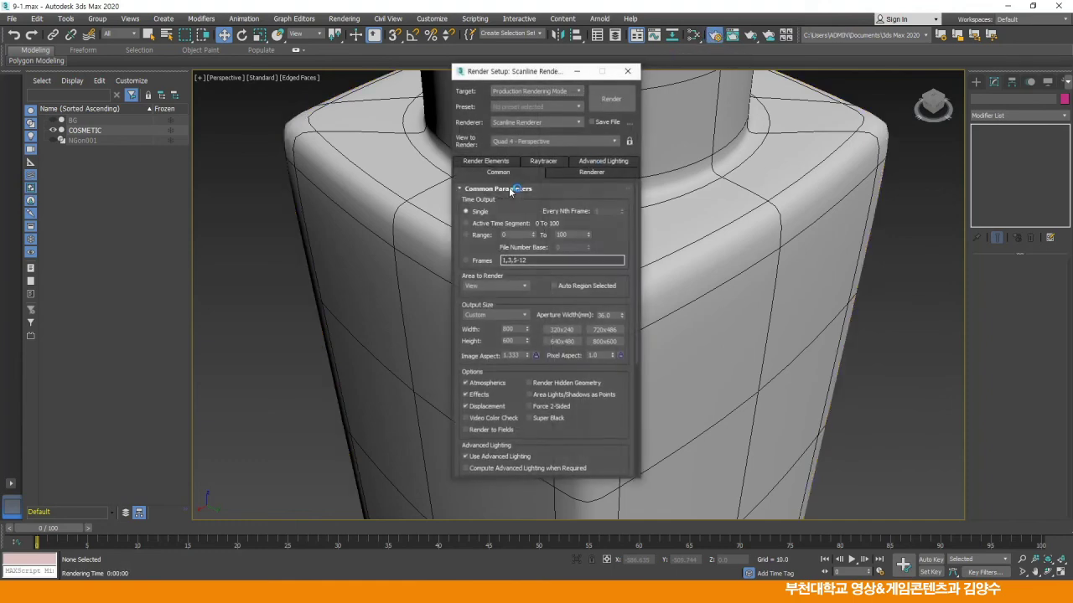
left_click(610, 100)
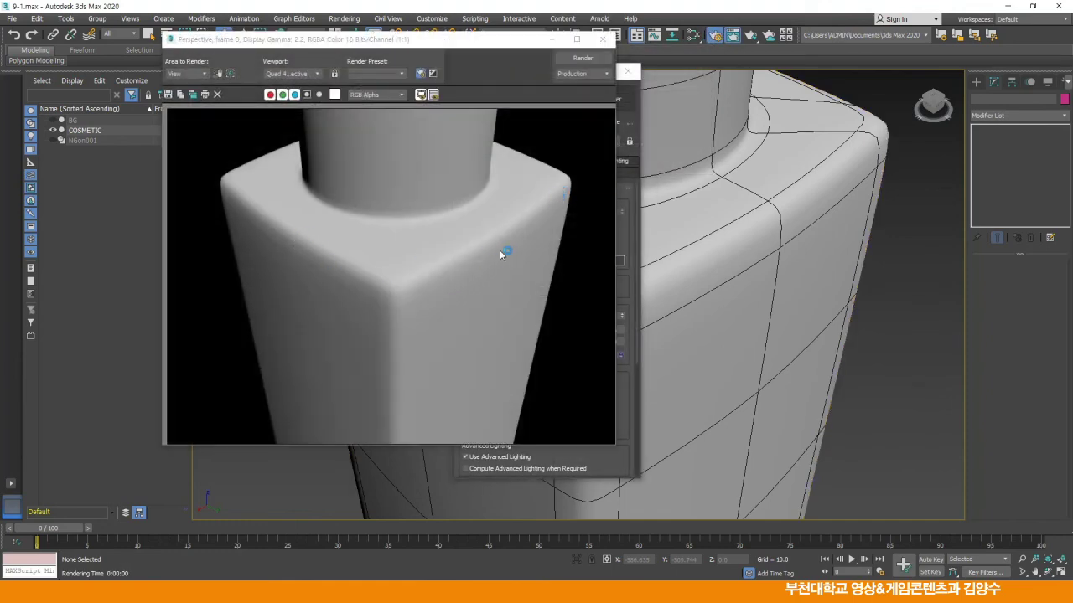
left_click(601, 39)
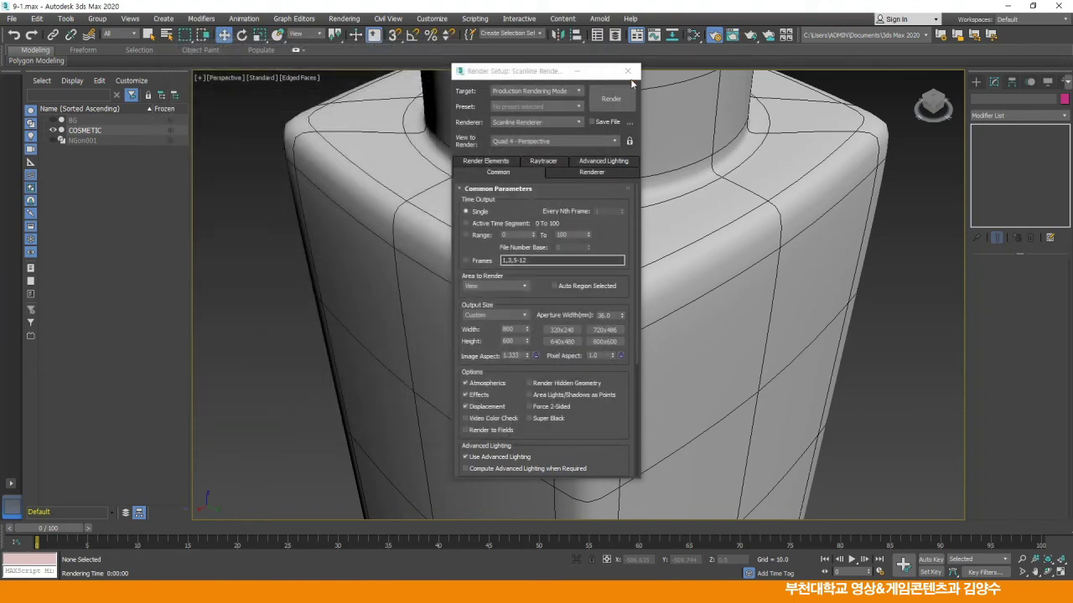
left_click(627, 72)
Return to the four-viewport layout and unhide all objects, bringing back the BG reference image and the NGon001 shape
key("z")
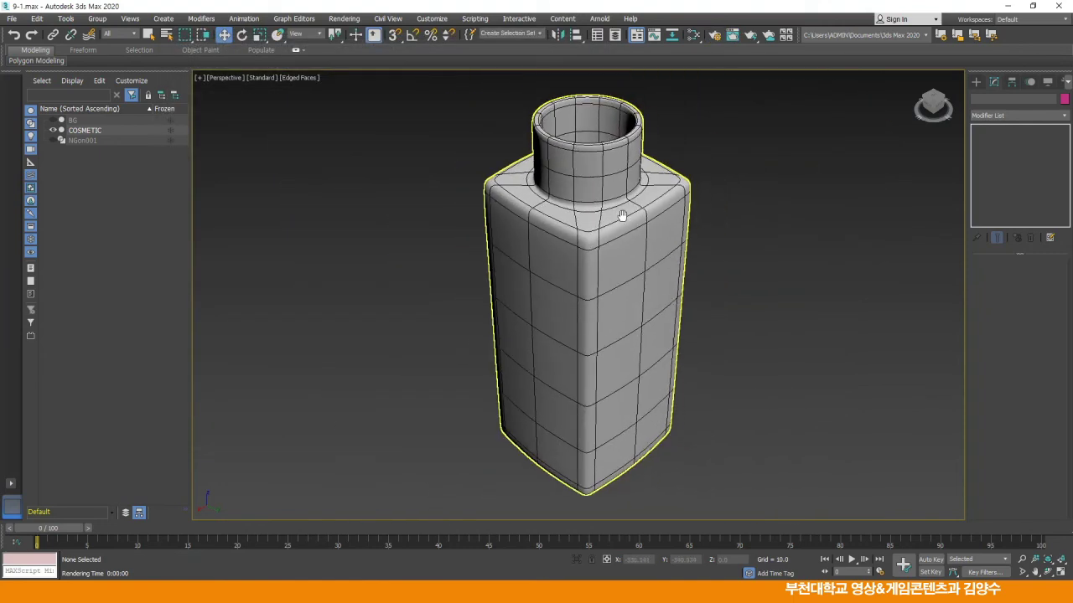
key("alt+w")
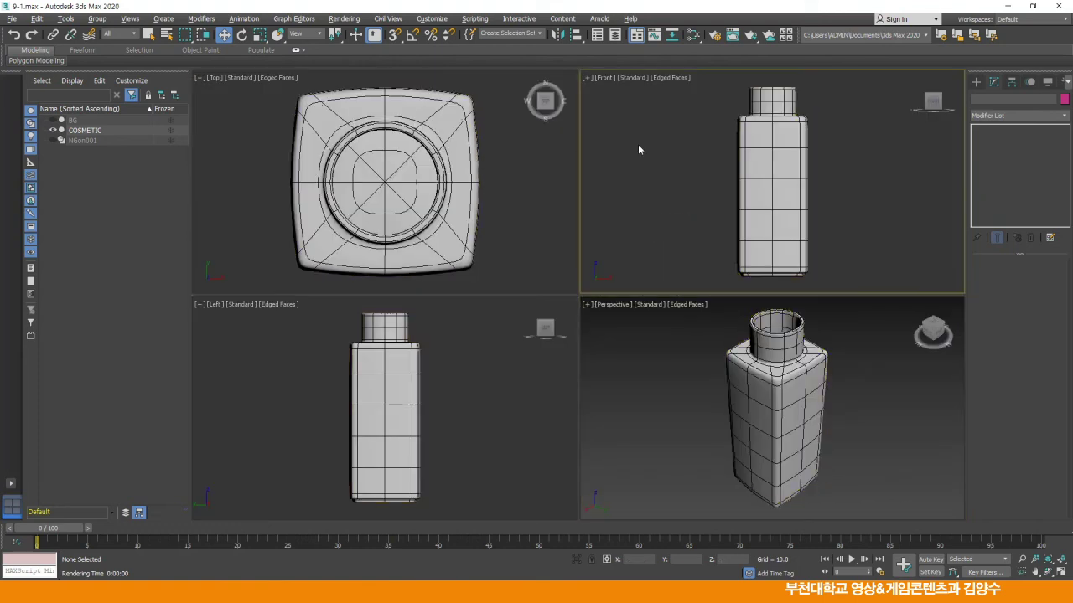
right_click(641, 146)
left_click(657, 96)
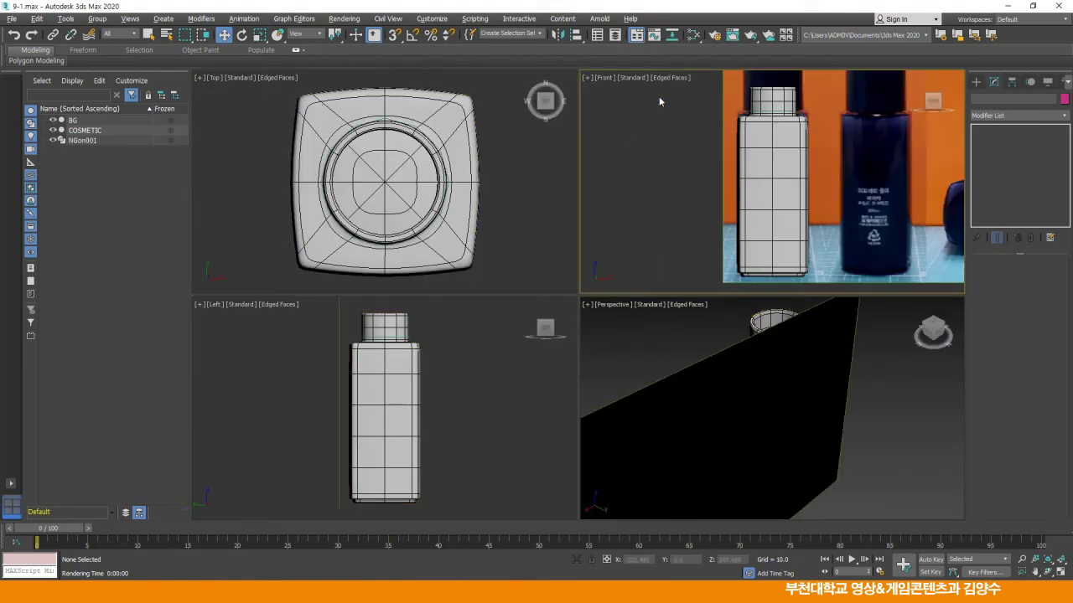
middle_click_drag(715, 194, 692, 188)
middle_click_drag(697, 370, 847, 361, "alt")
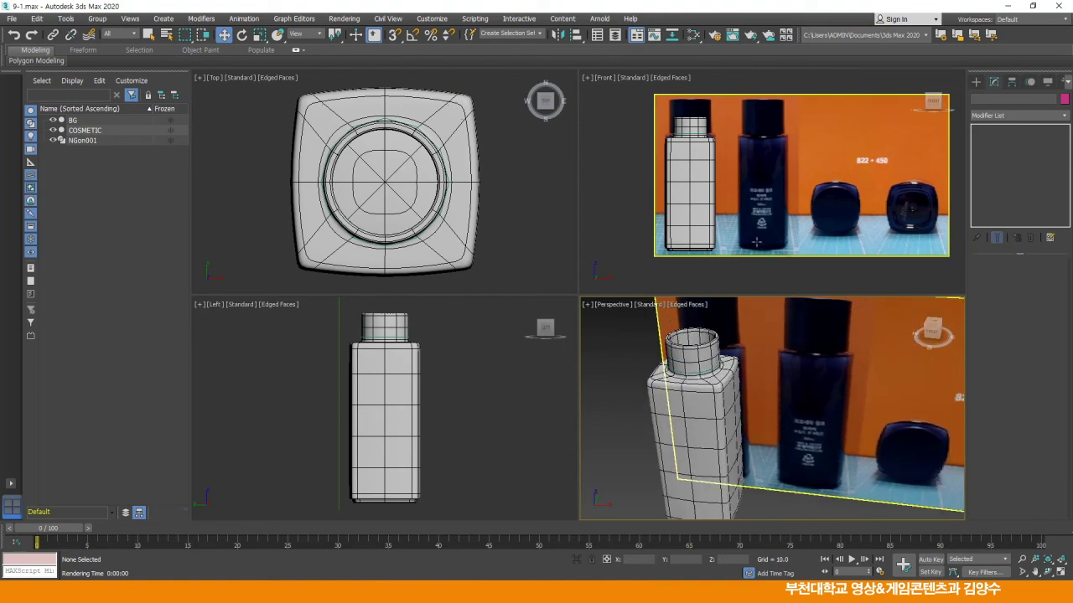
Test-render the maximized Front view with the bottle in front of the reference photo to compare their shapes
middle_click_drag(738, 169, 715, 175)
key("alt+w")
scroll(711, 172, "up", 8)
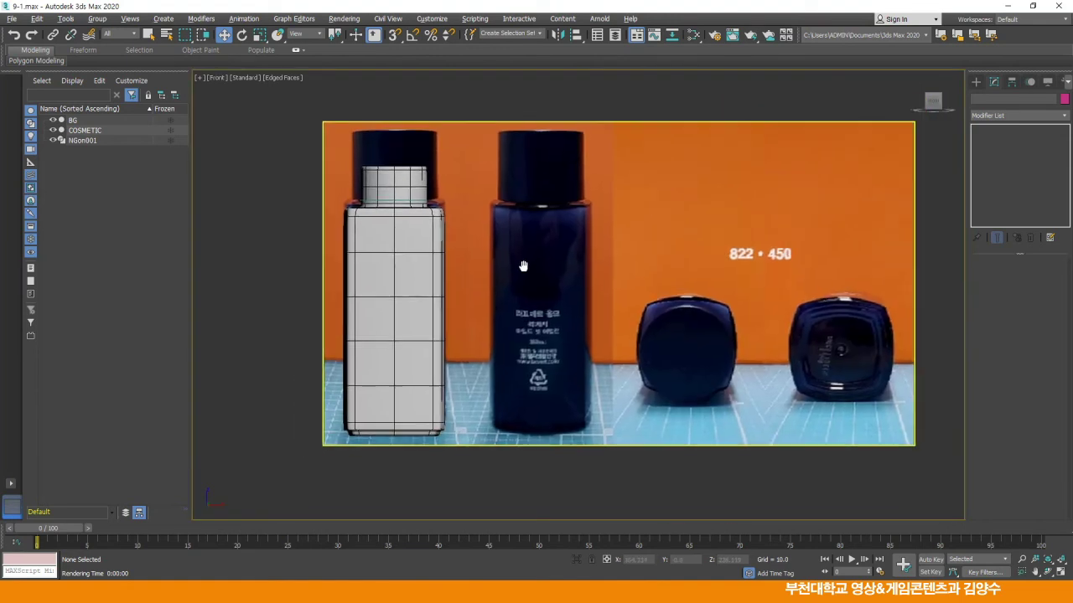
middle_click_drag(546, 263, 623, 270)
scroll(614, 257, "down", 2)
scroll(615, 259, "up", 2)
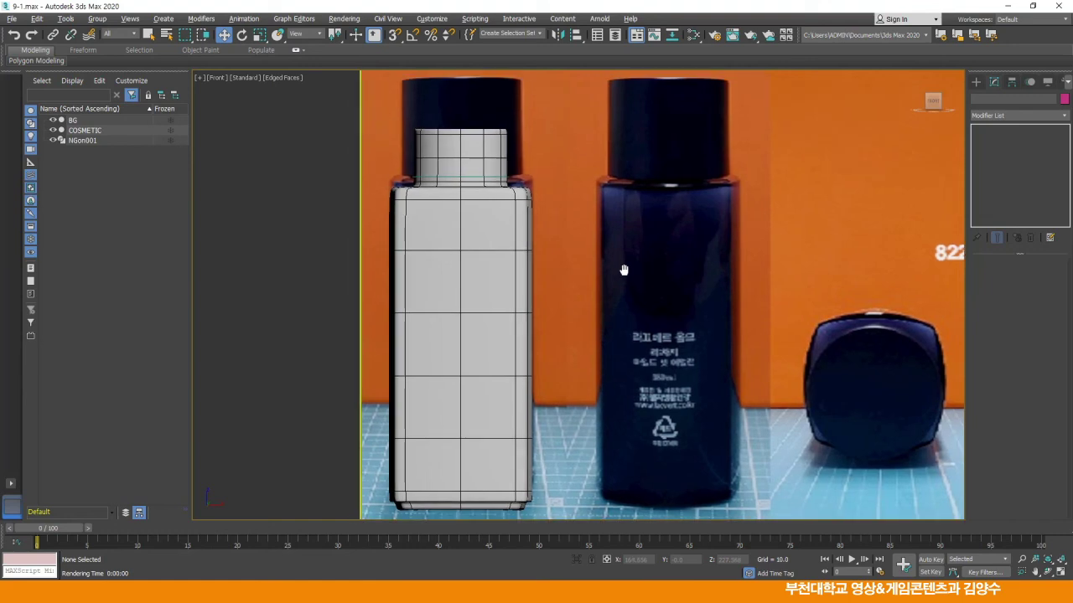
left_click(713, 35)
left_click(611, 100)
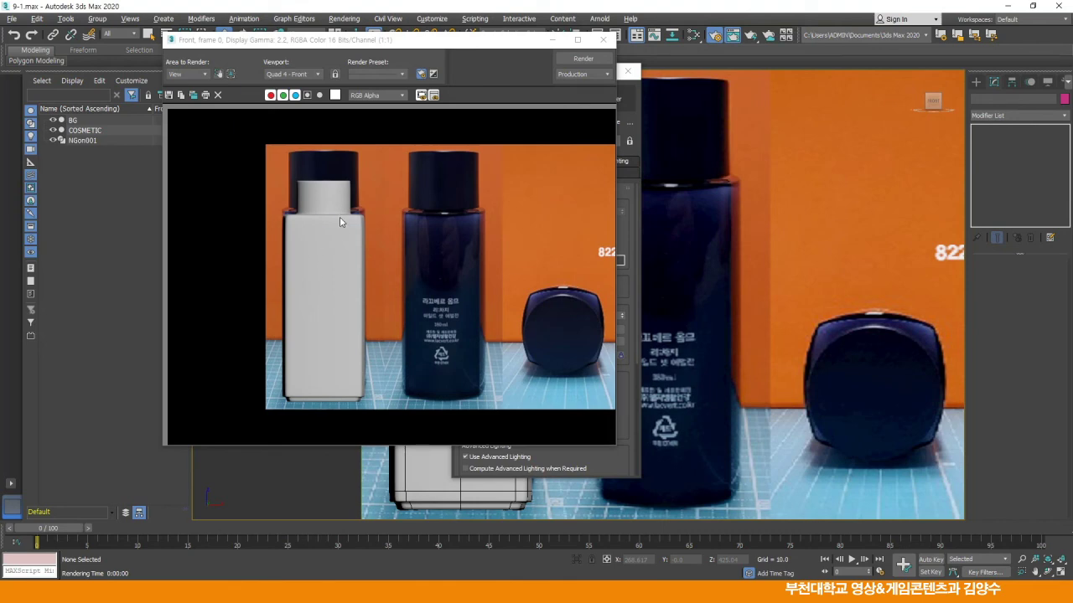
left_click(412, 270)
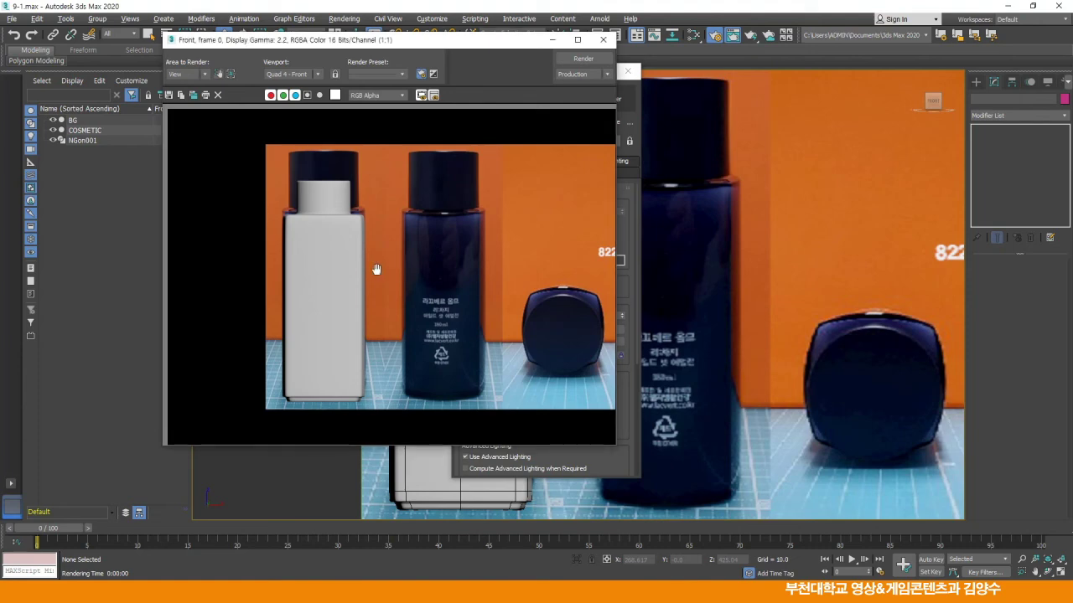
left_click(602, 40)
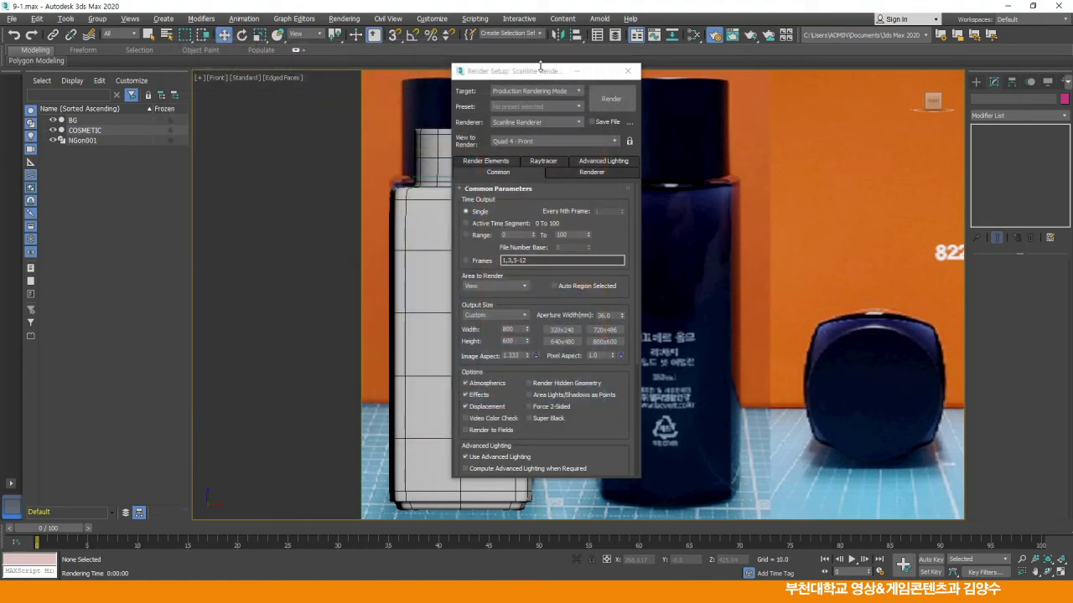
left_click(630, 73)
Examine the bottle beside the reference photo at an angle in the maximized Perspective view
middle_click_drag(645, 208, 531, 207)
key("alt+w")
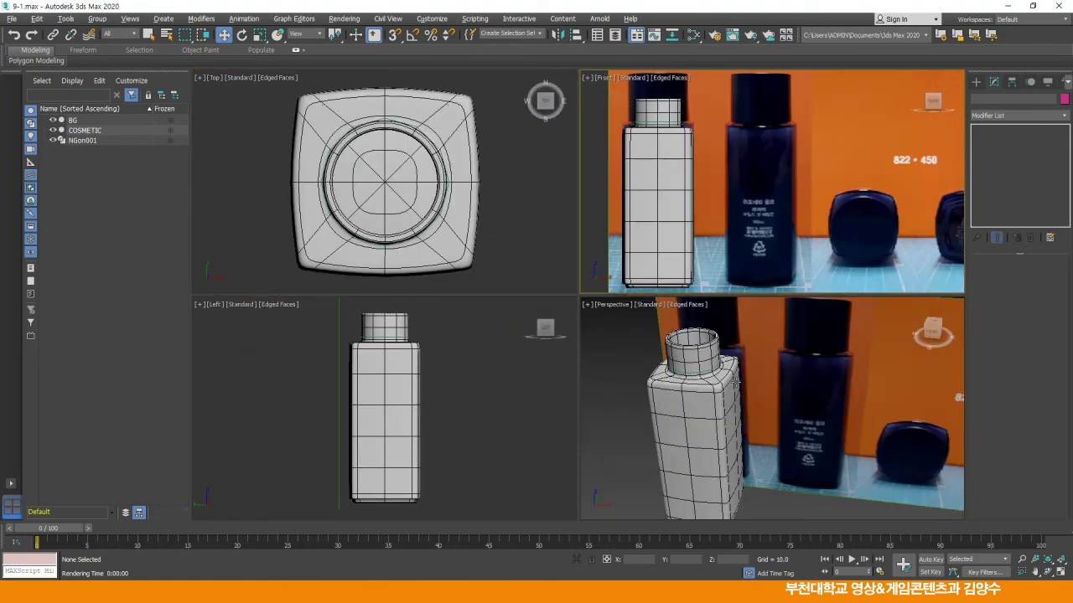
middle_click_drag(736, 383, 720, 369)
key("alt+w")
mouse_move(510, 286)
middle_mouse_down("alt")
mouse_move(530, 283)
mouse_move(497, 281)
mouse_move(519, 276)
middle_mouse_up("alt")
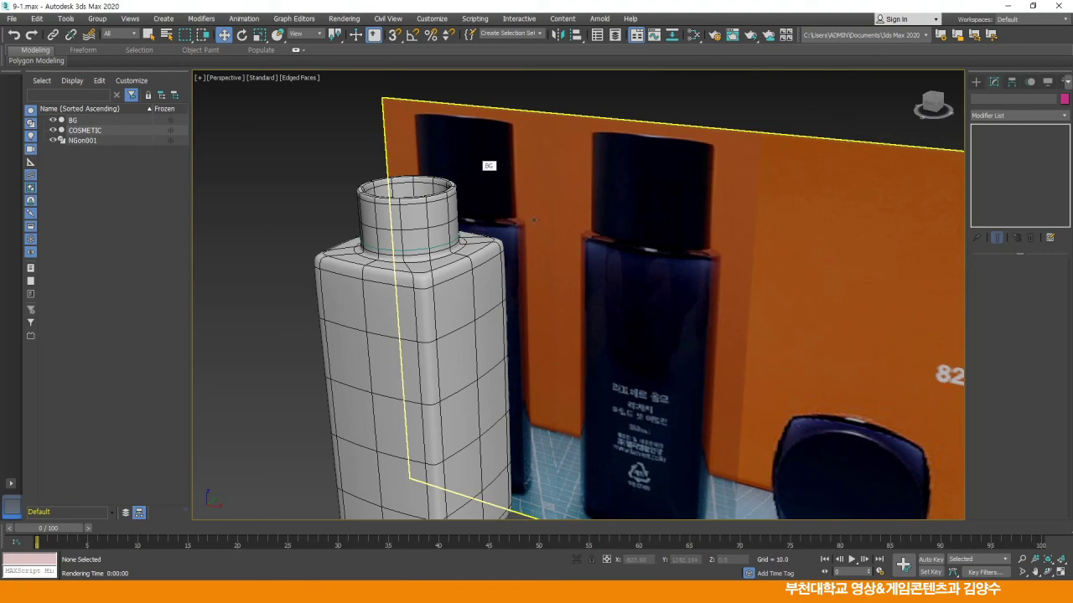
scroll(604, 260, "down", 5)
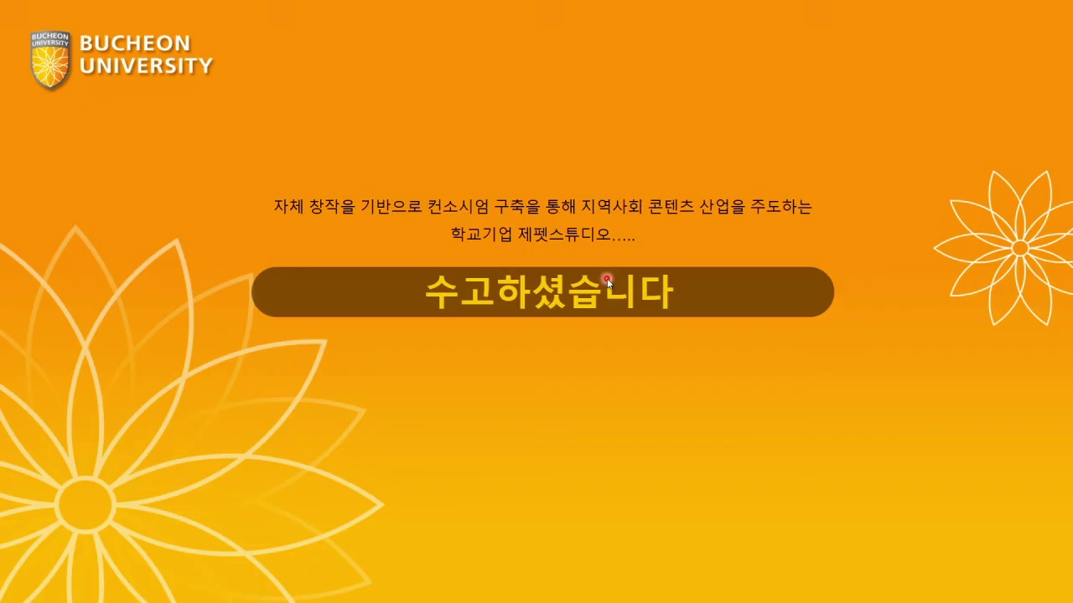